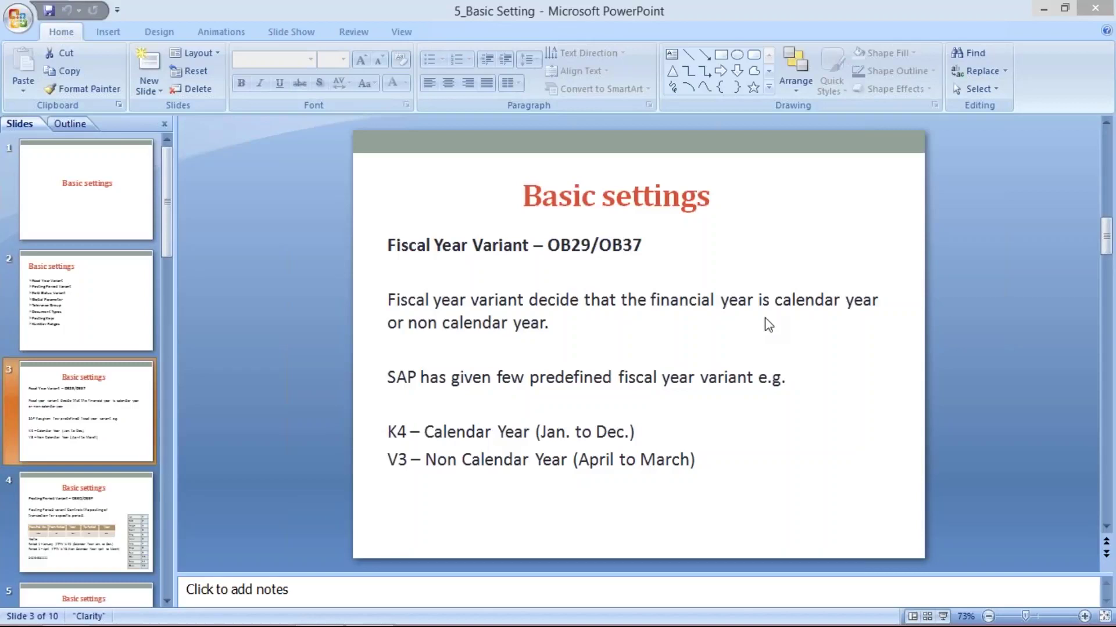
Step: Switch to the Class workbook in Excel and enter APRIL in I4 and MARCH in J4
key(alt+Tab)
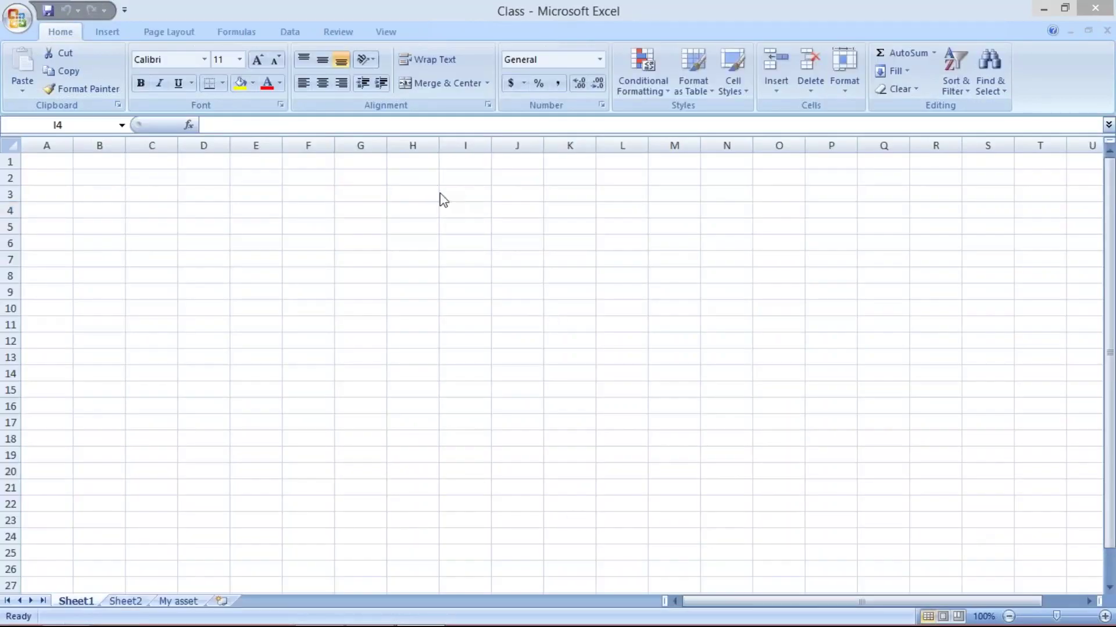
click(420, 191)
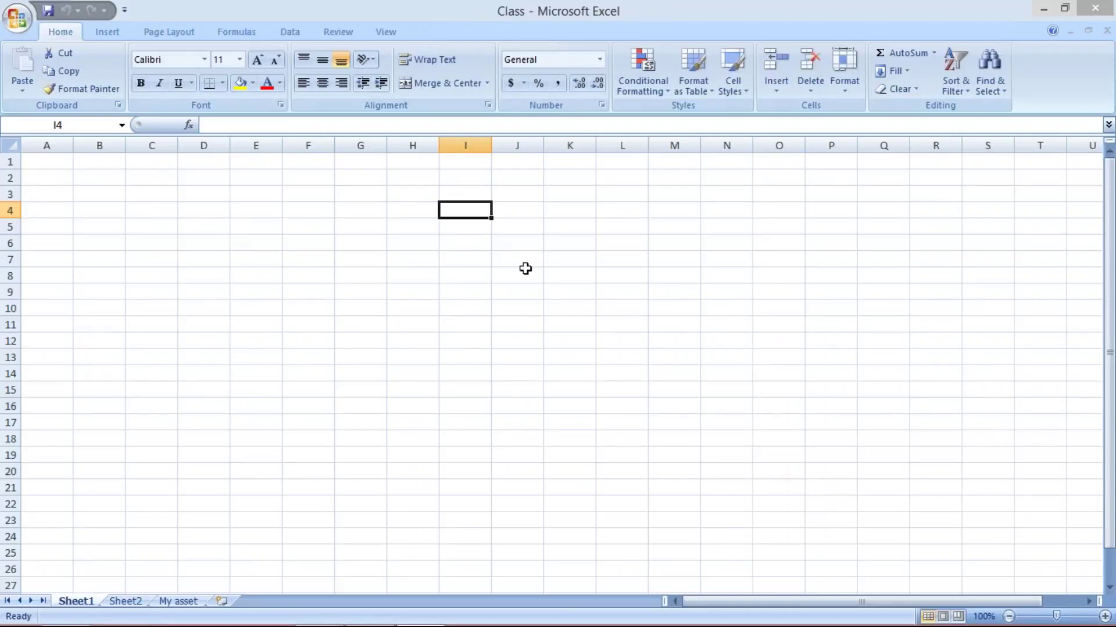
text(A)
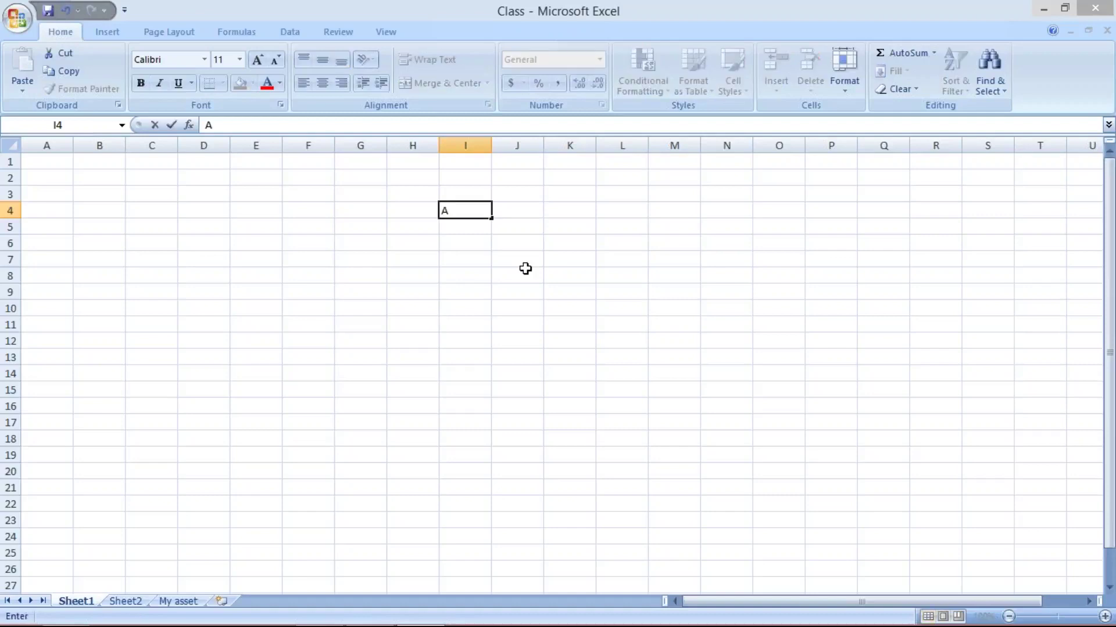
text(PRIL)
key(Tab)
text(MARCH)
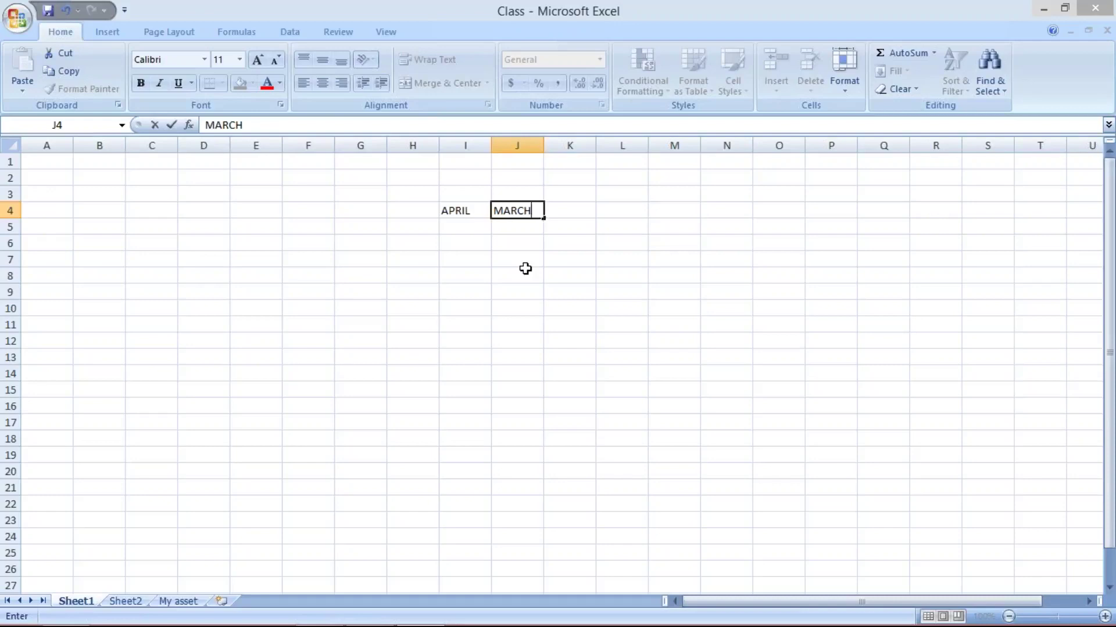
key(Return)
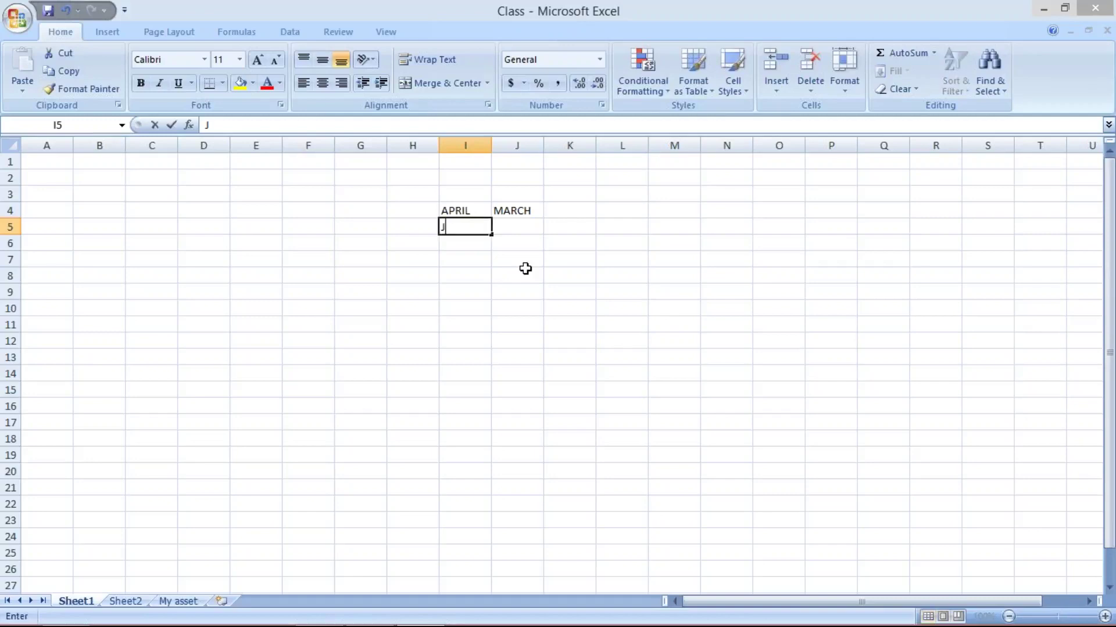
Step: Enter JAN in I5 and DEC. in J5, below the April–March row
text(JAN)
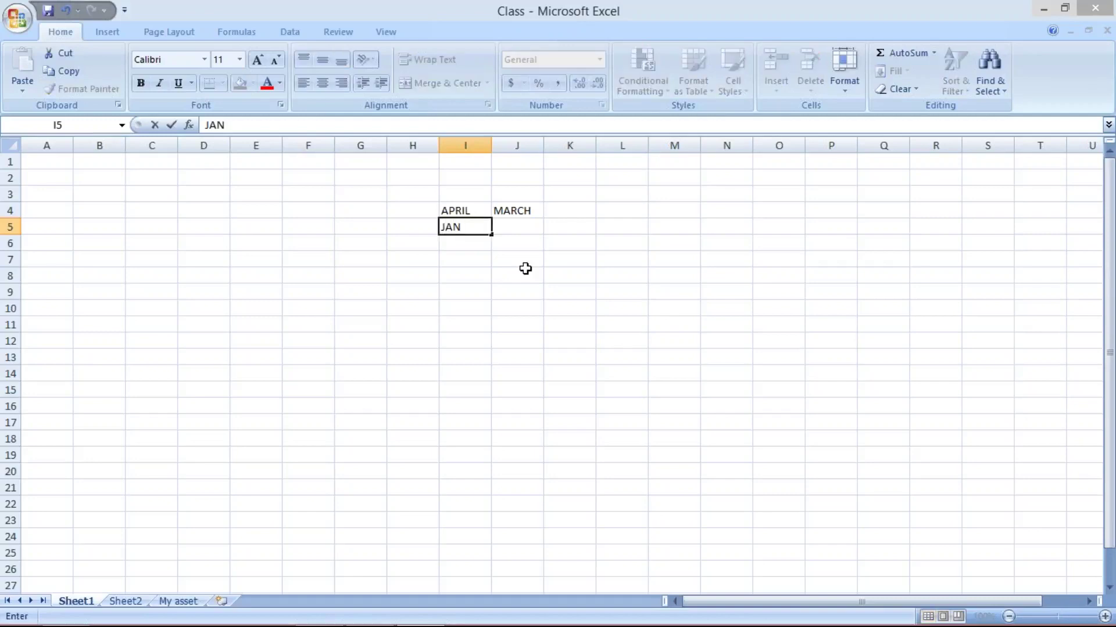
key(Tab)
text(DEC)
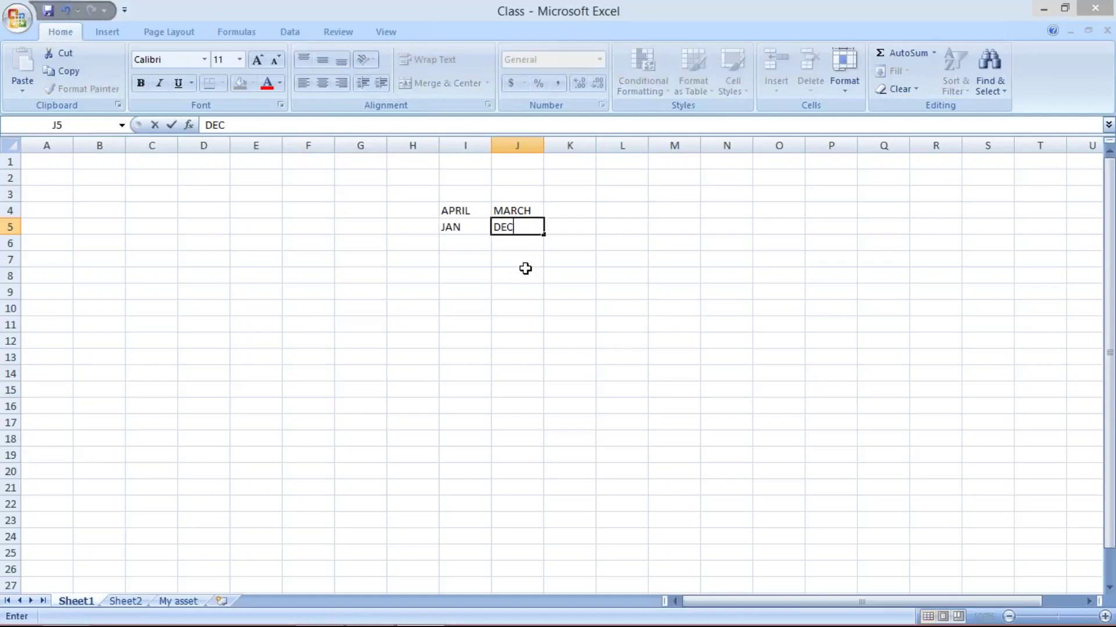
text(.)
key(Return)
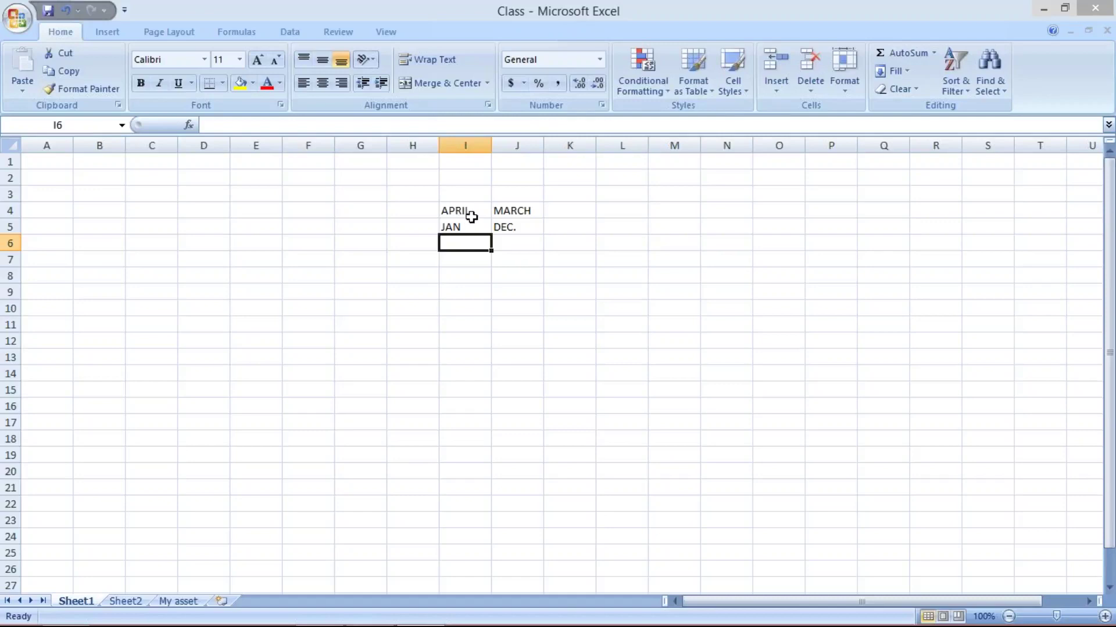
Step: Label the JAN–DEC. row CAL. YEAR in K5 and autofit column K to the text
click(559, 226)
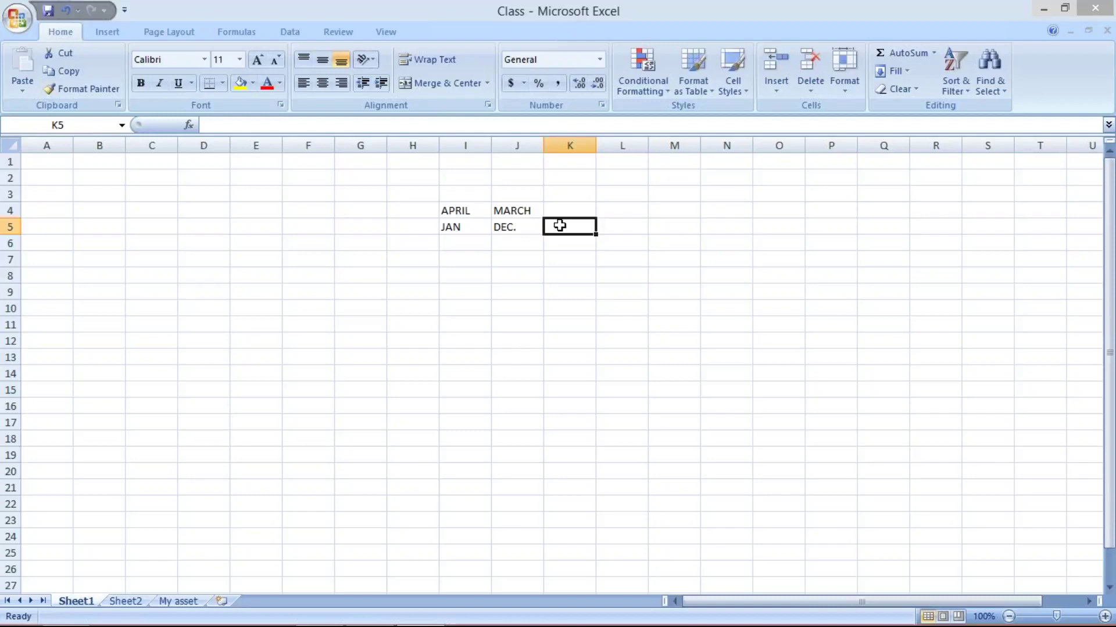
click(454, 207)
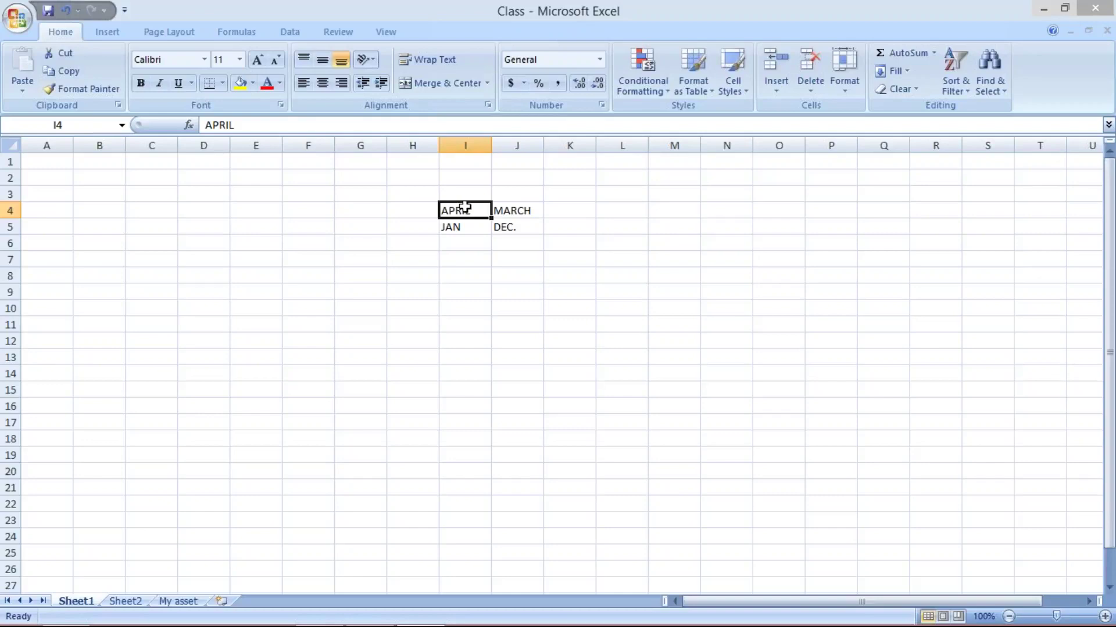
click(573, 212)
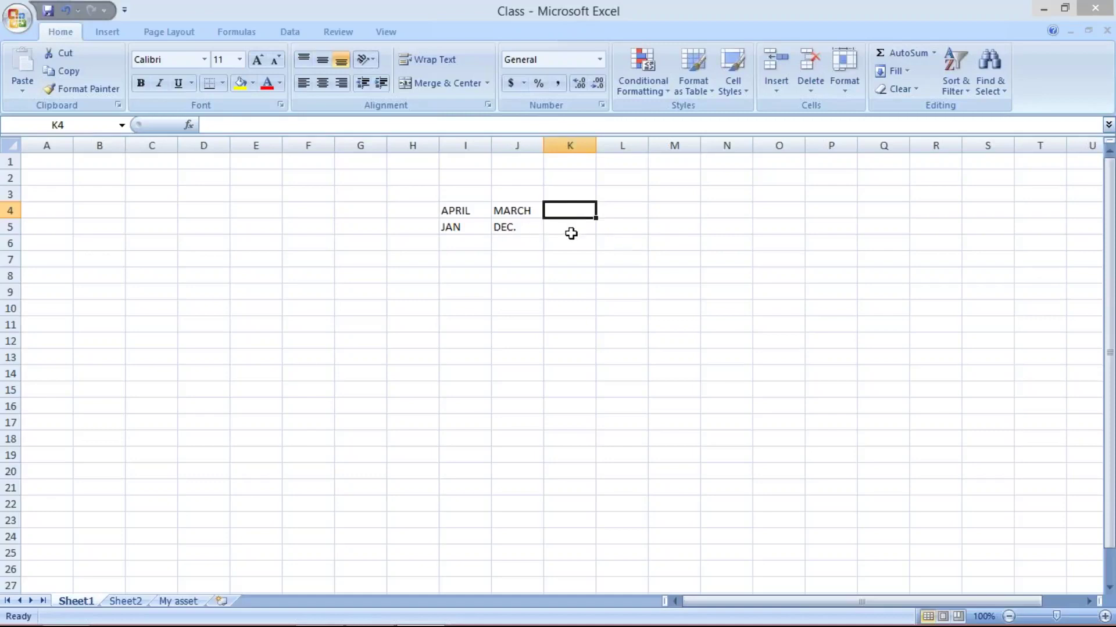
click(572, 229)
text(C)
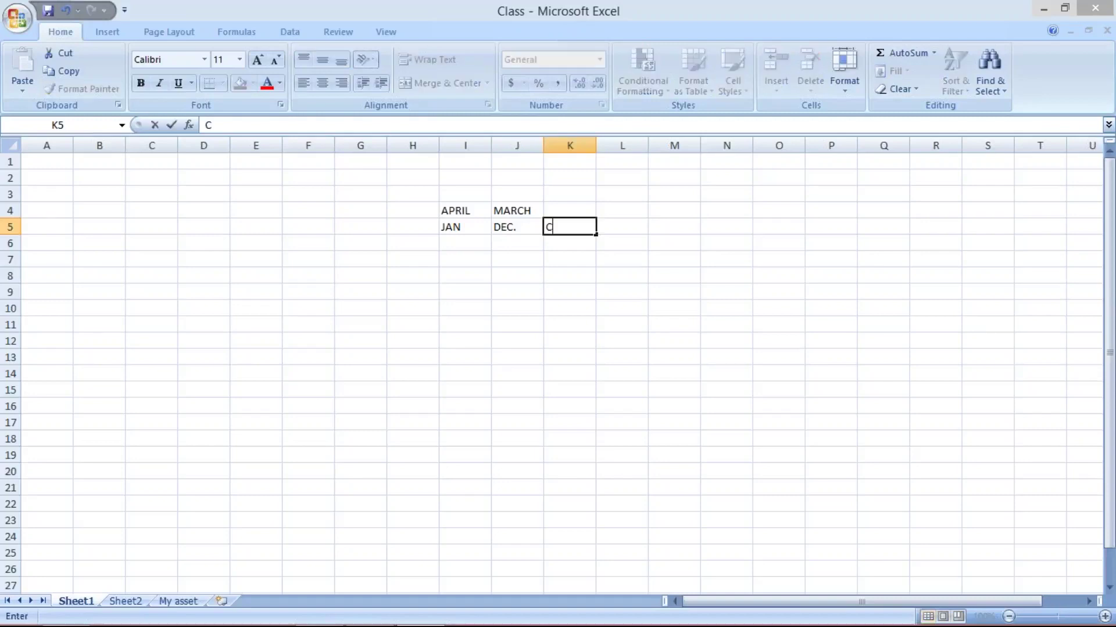
text(AL. YEAR)
click(593, 143)
double_click(593, 143)
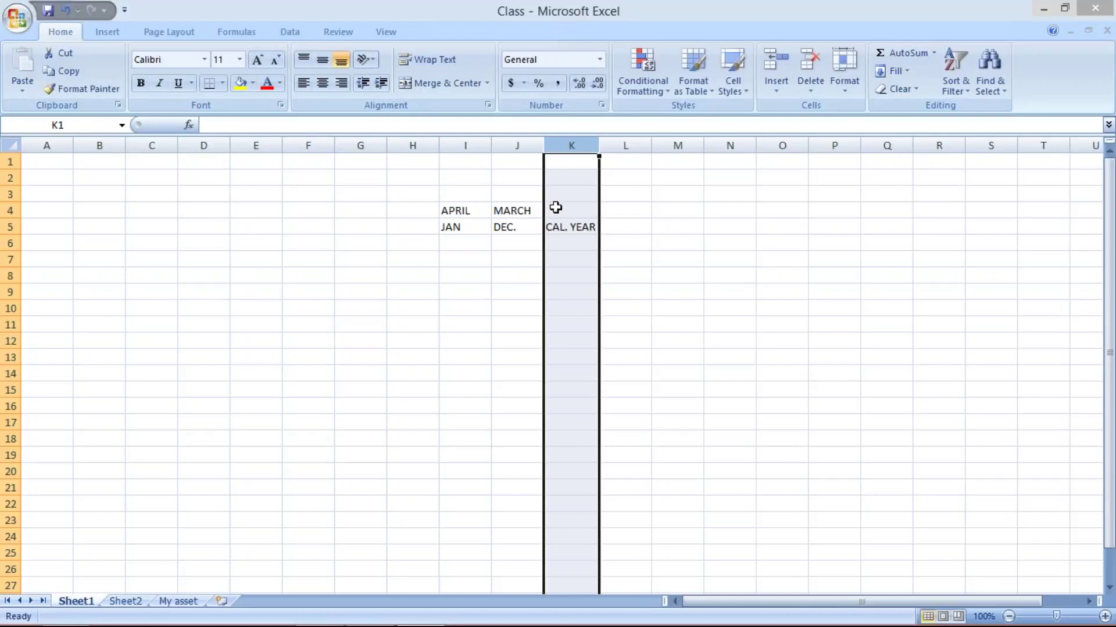
Step: Label the APRIL–MARCH row NON. C. YEAR in K4 and widen column K to fit it
click(555, 207)
text(NON)
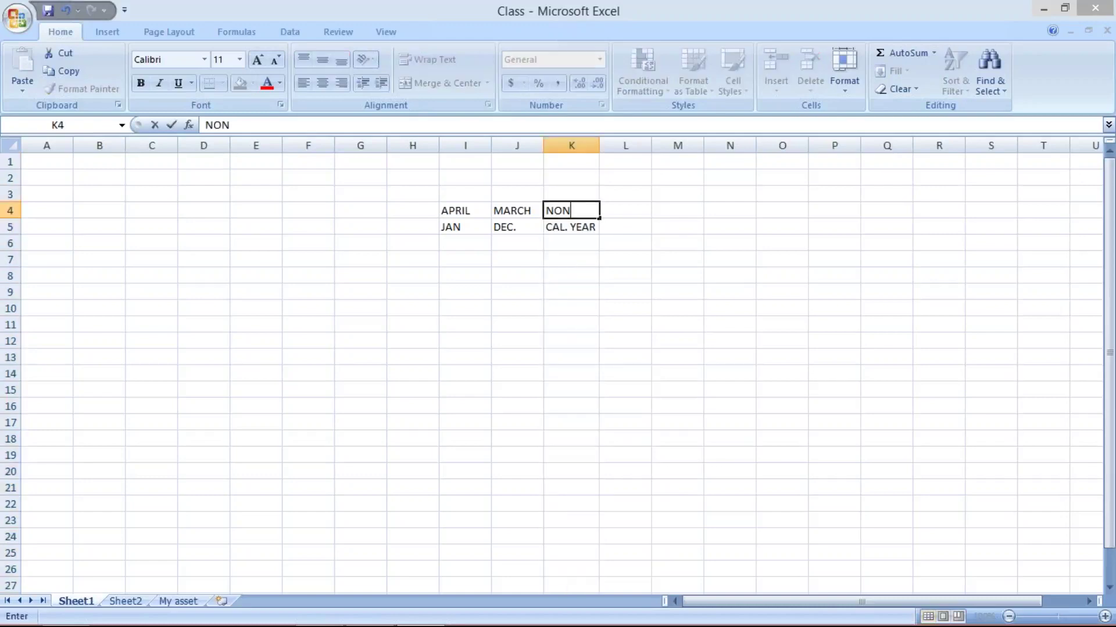
text(. C. YEAR)
key(Return)
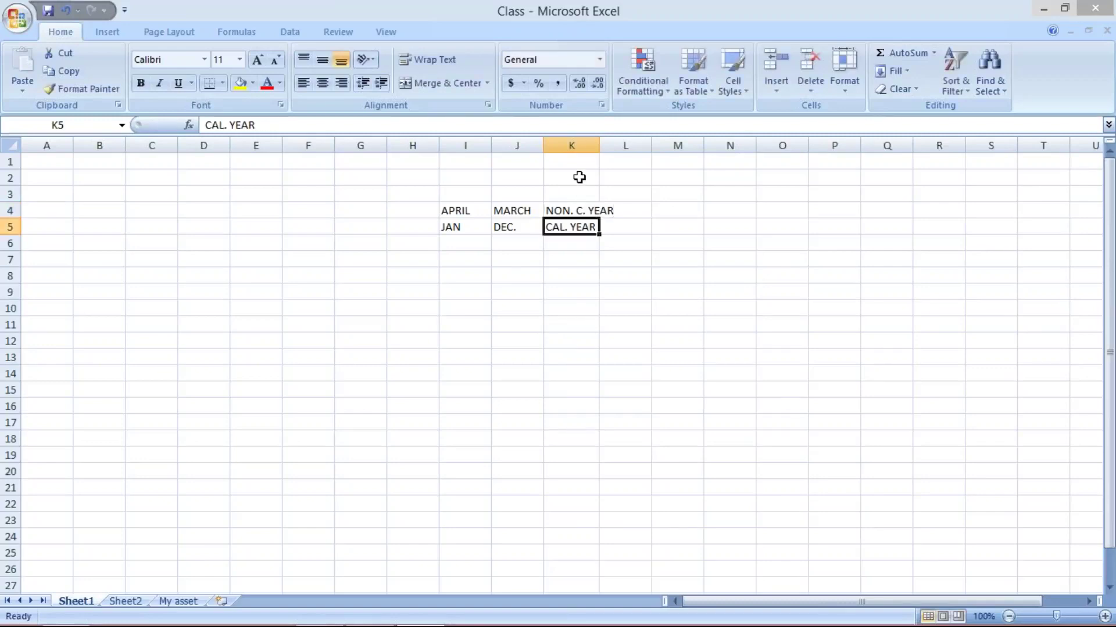
drag(599, 145, 617, 145)
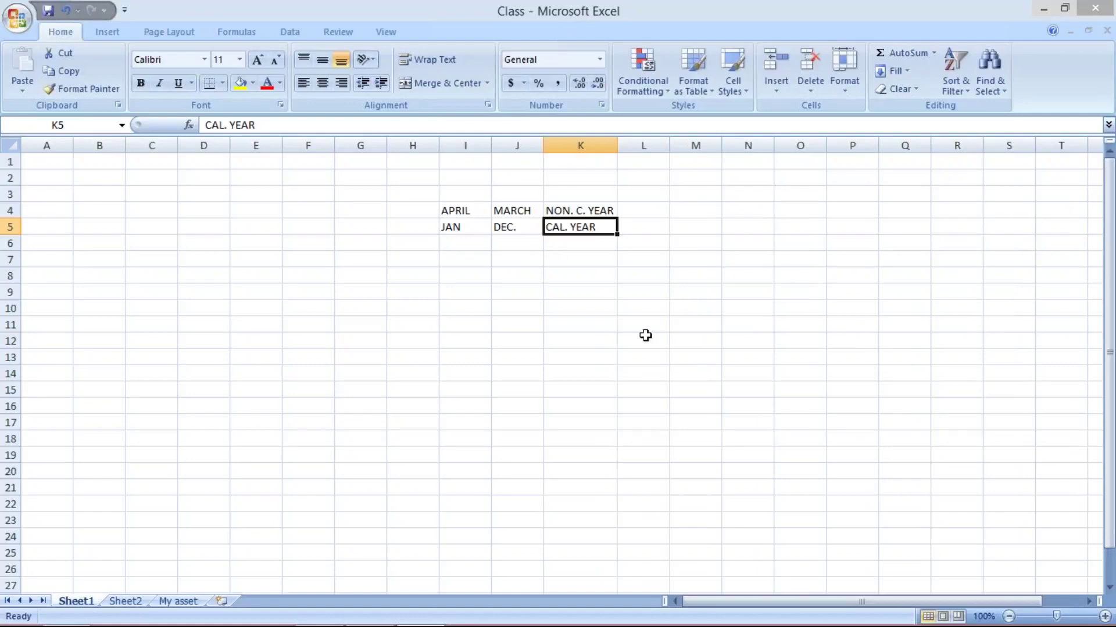
Step: Review the start month, end month and year type of both rows, cell by cell
mouse_move(900, 607)
click(457, 227)
click(503, 227)
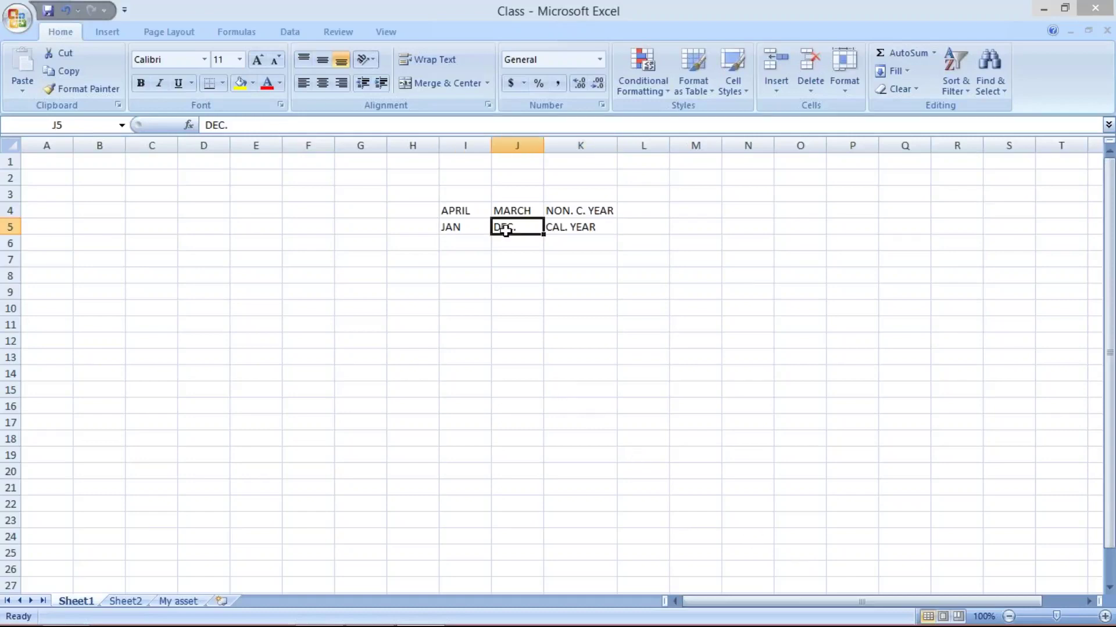
click(562, 225)
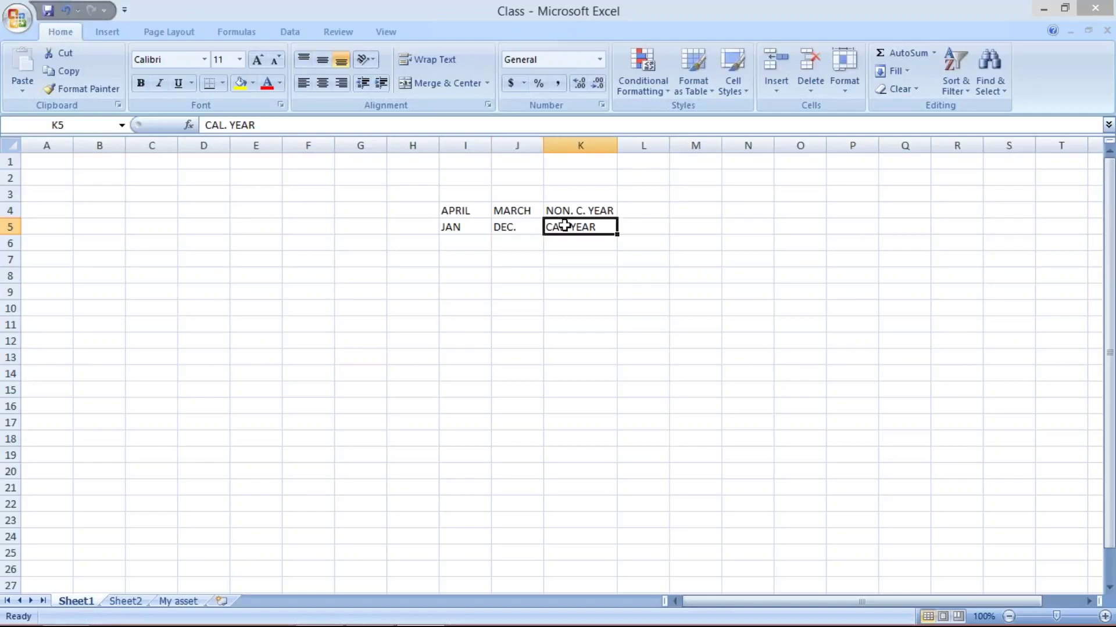
click(462, 211)
click(522, 213)
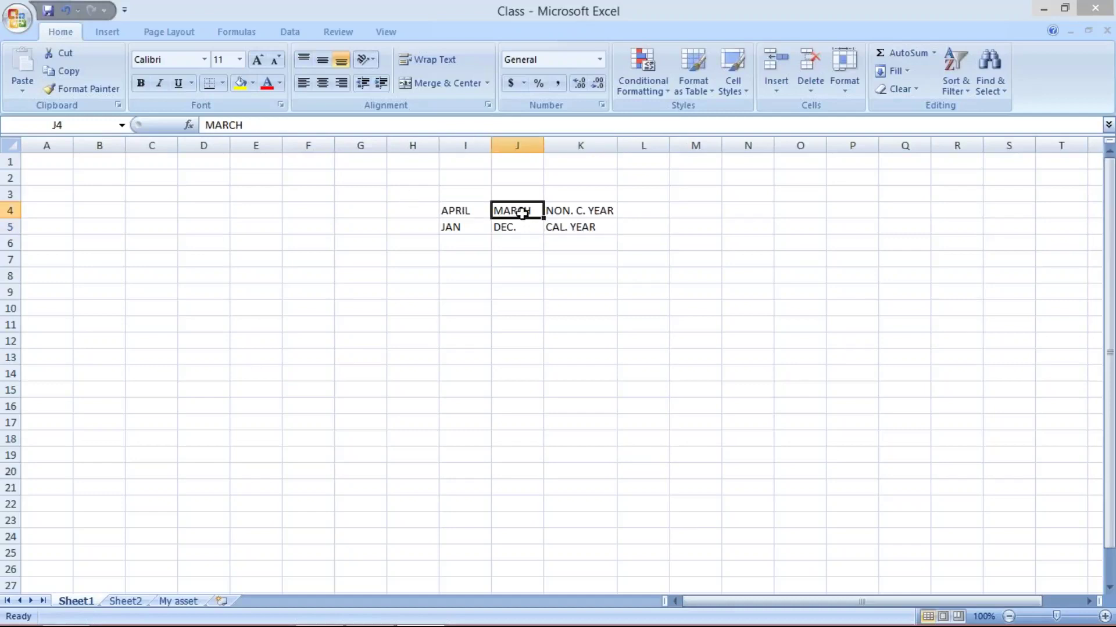
click(584, 208)
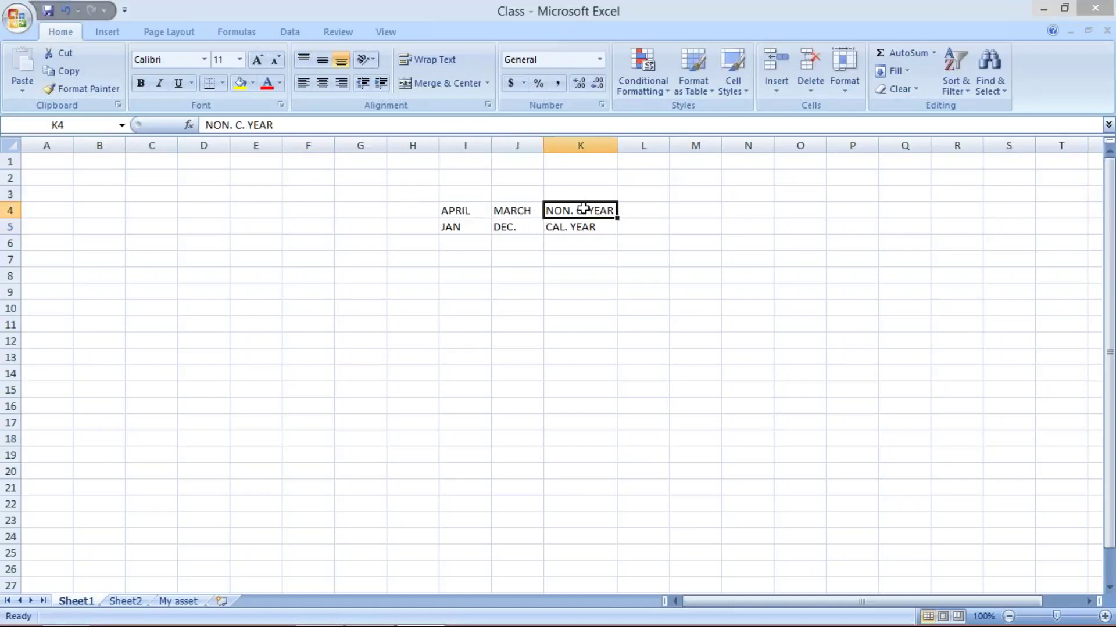
click(450, 212)
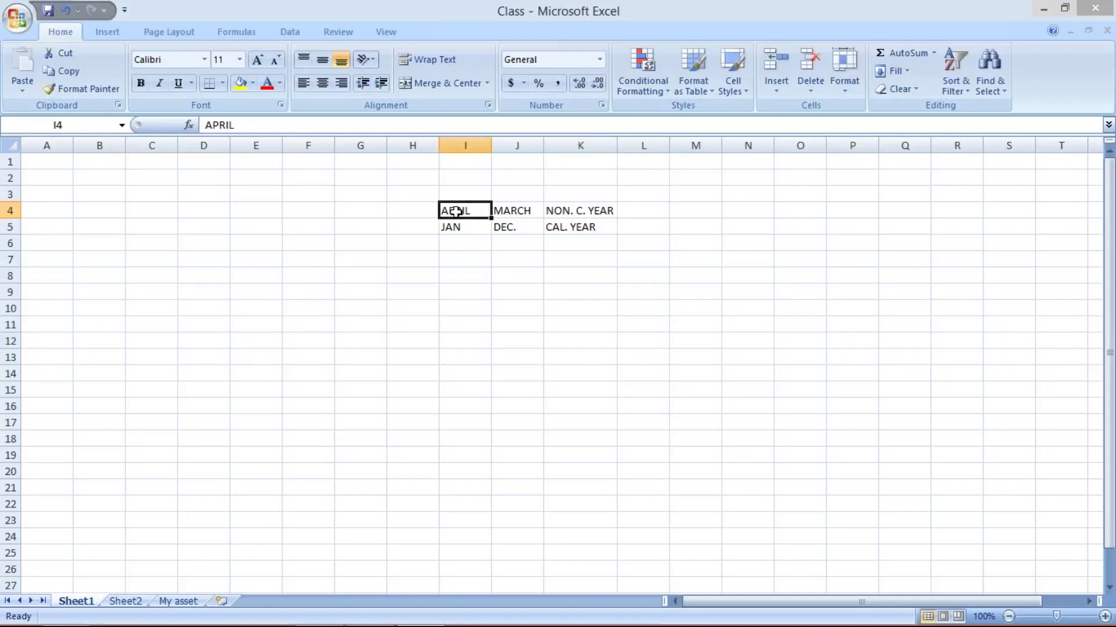
click(520, 213)
click(570, 212)
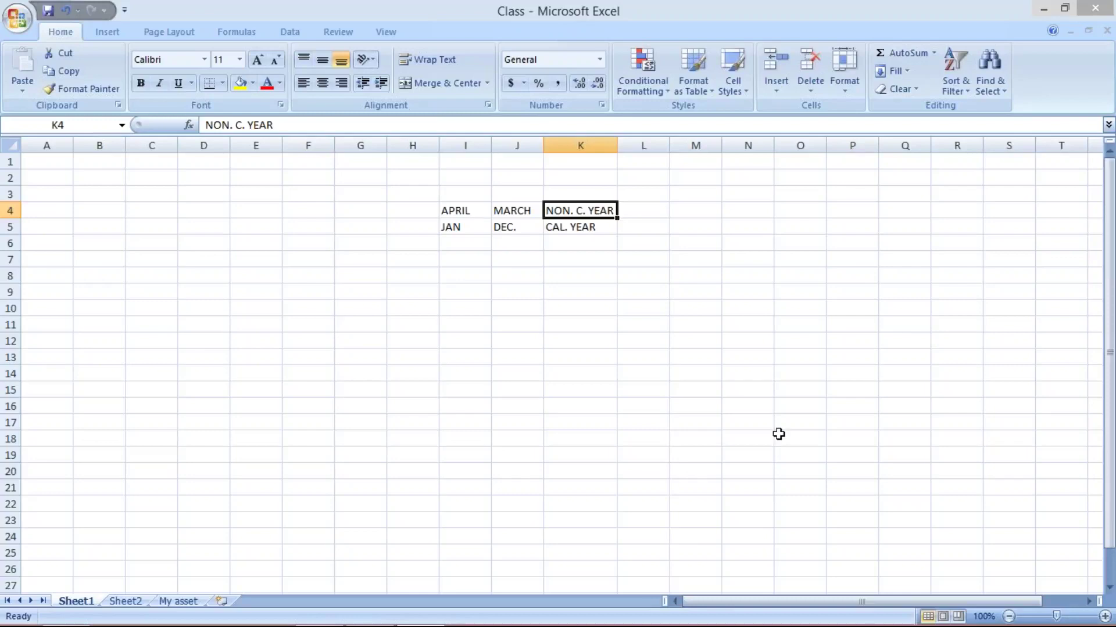
Step: Switch to PowerPoint and read the Fiscal Year Variant – OB29/OB37 slide with the predefined variants
click(955, 539)
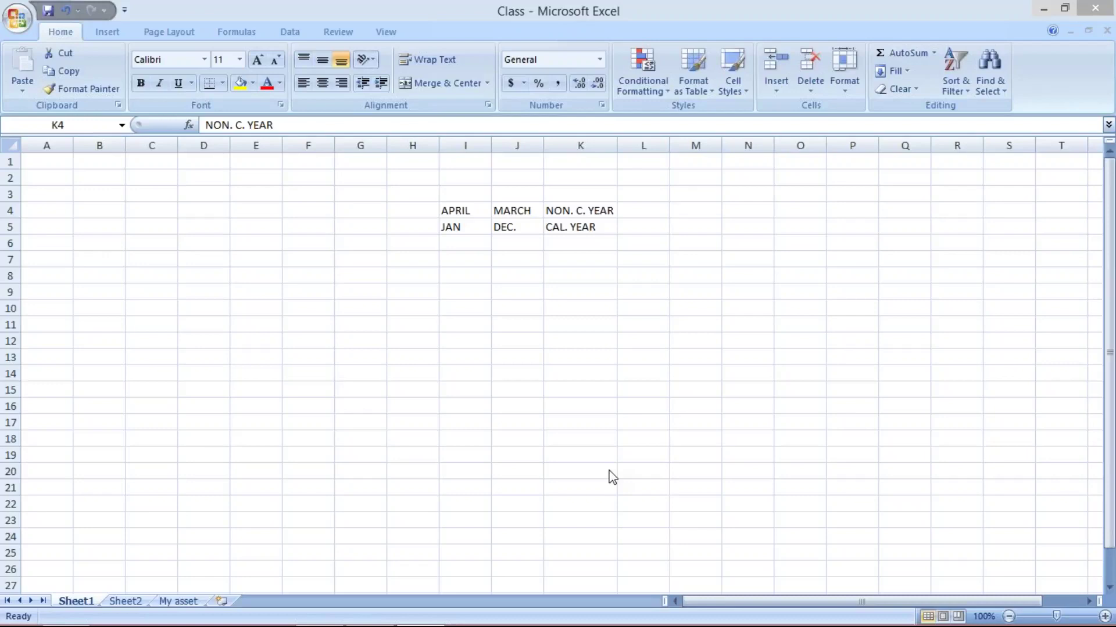
mouse_move(370, 617)
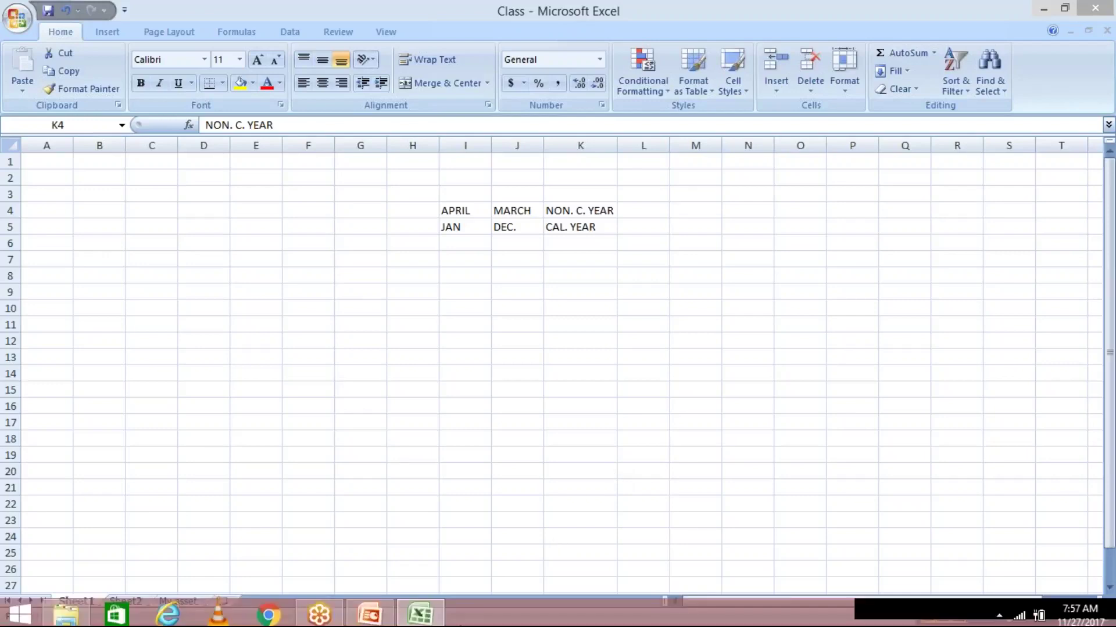
click(370, 614)
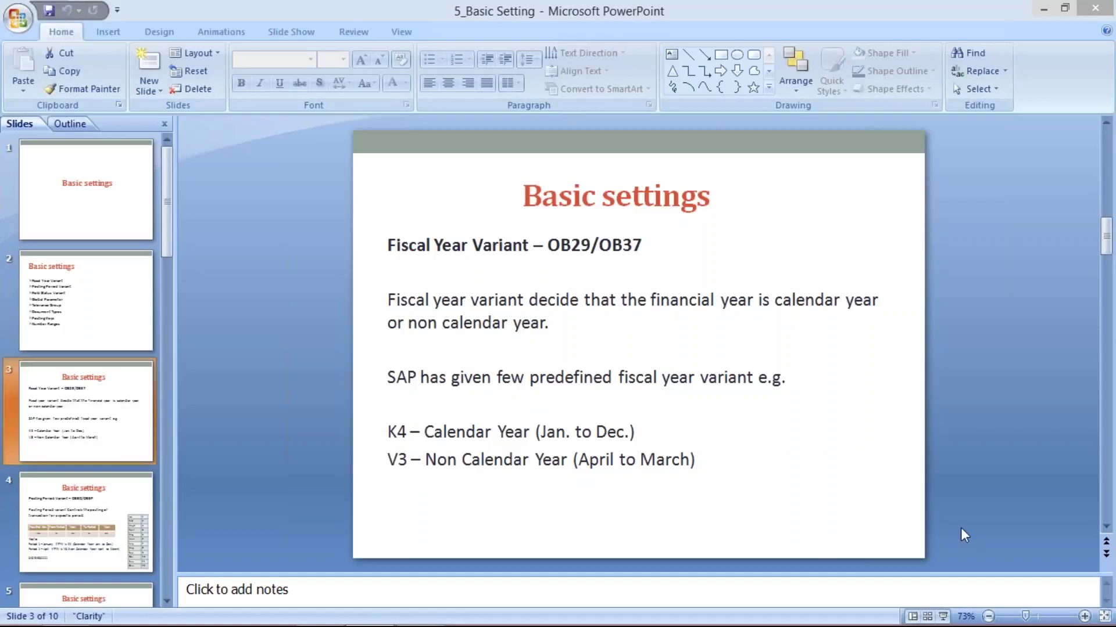
key(alt+Tab)
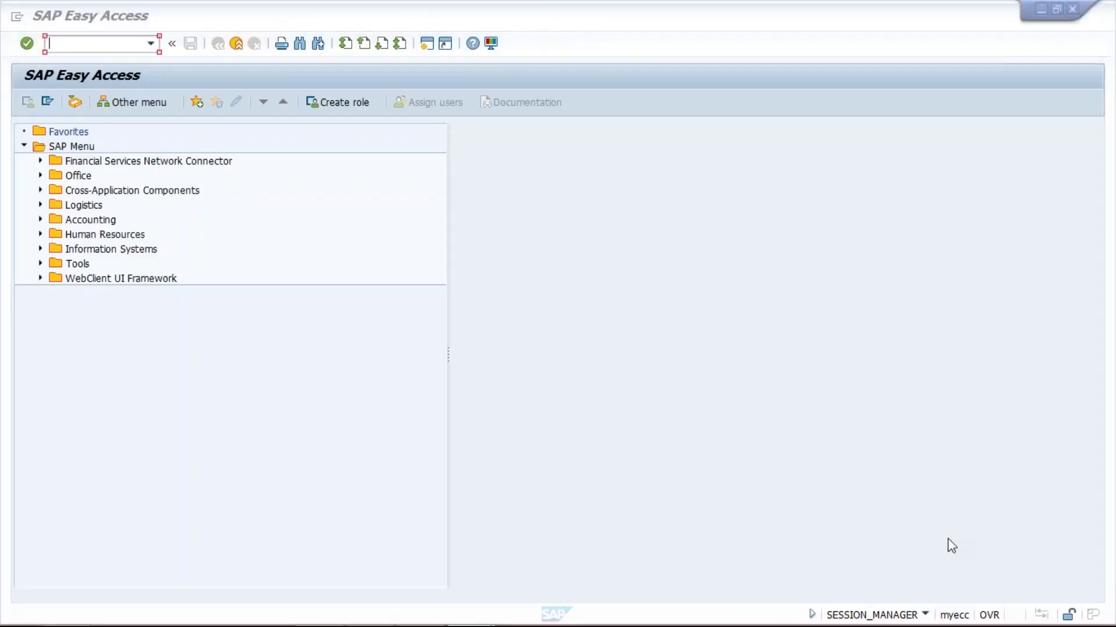
mouse_move(906, 625)
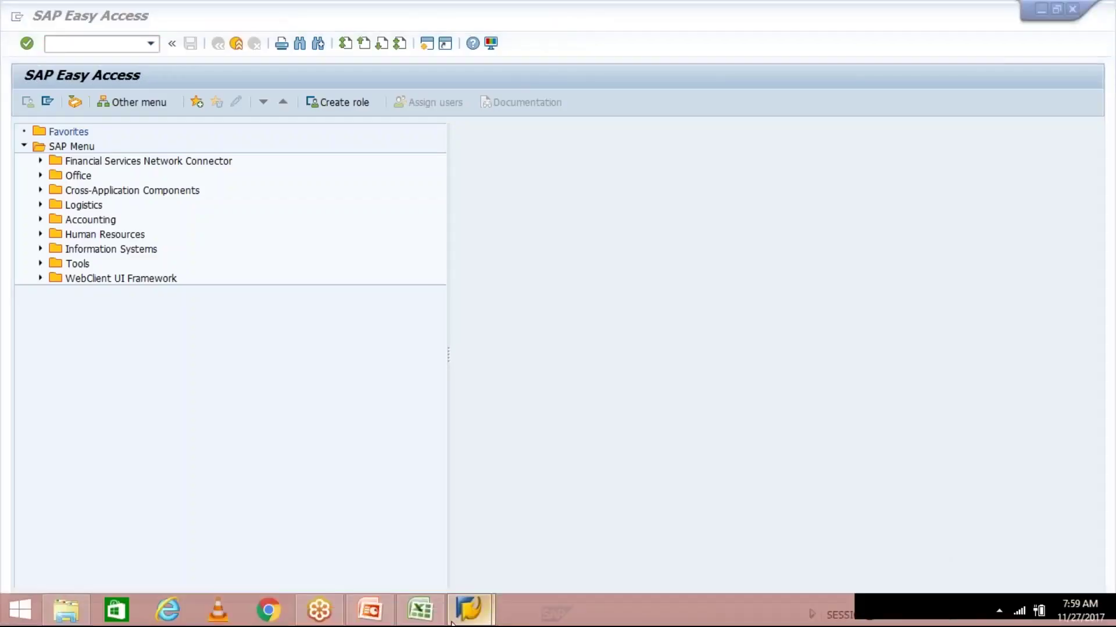
click(369, 611)
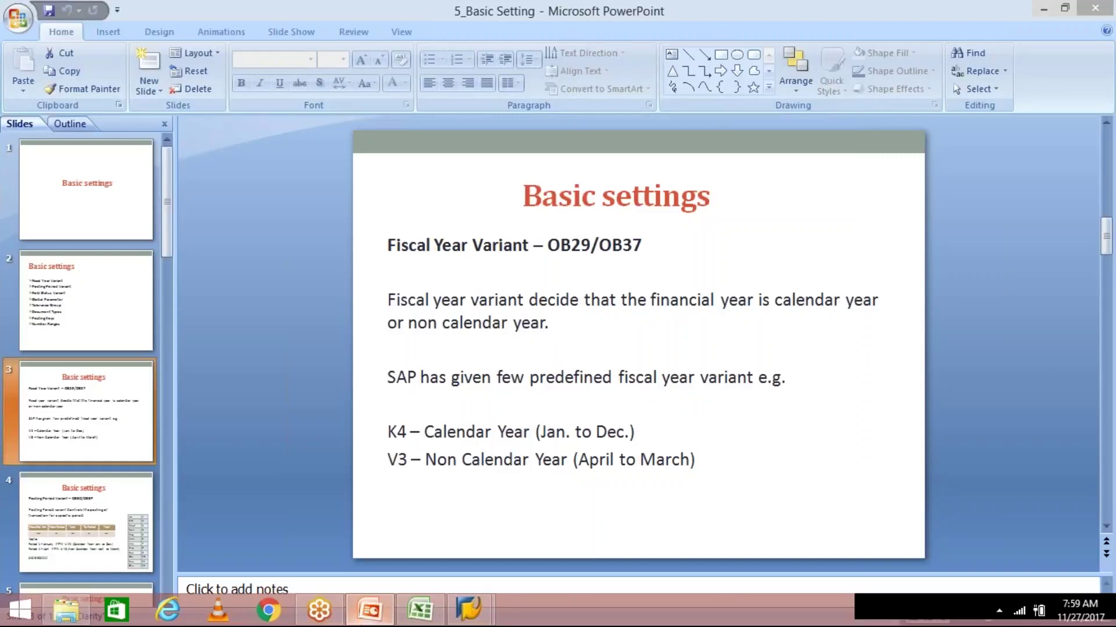
Step: Switch to SAP Easy Access and run transaction ob29 to open the fiscal year variants overview
mouse_move(470, 616)
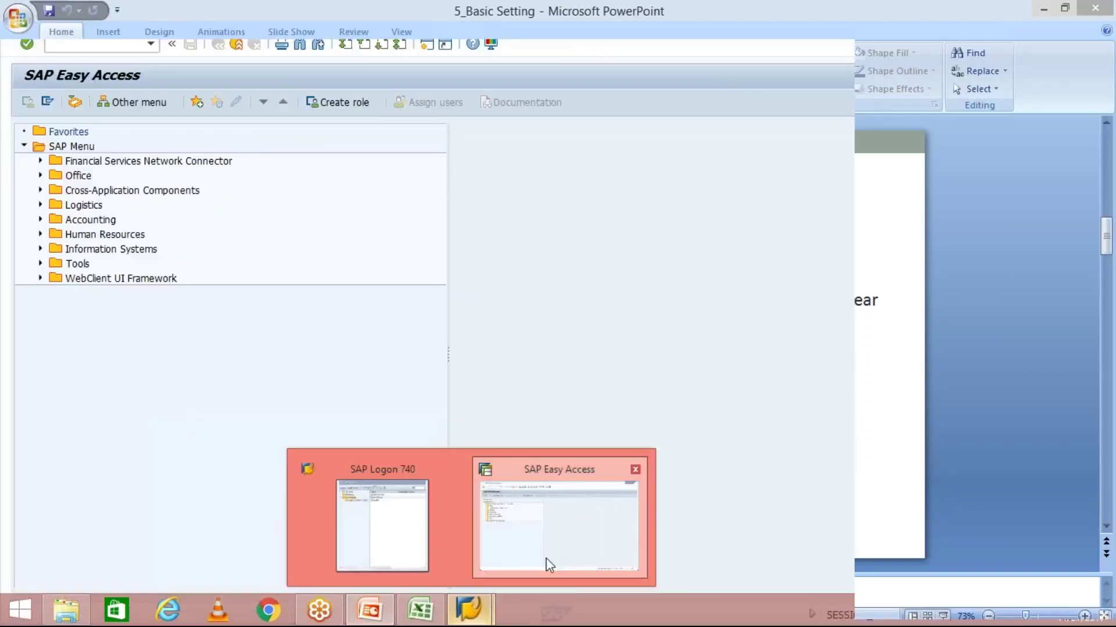
click(545, 558)
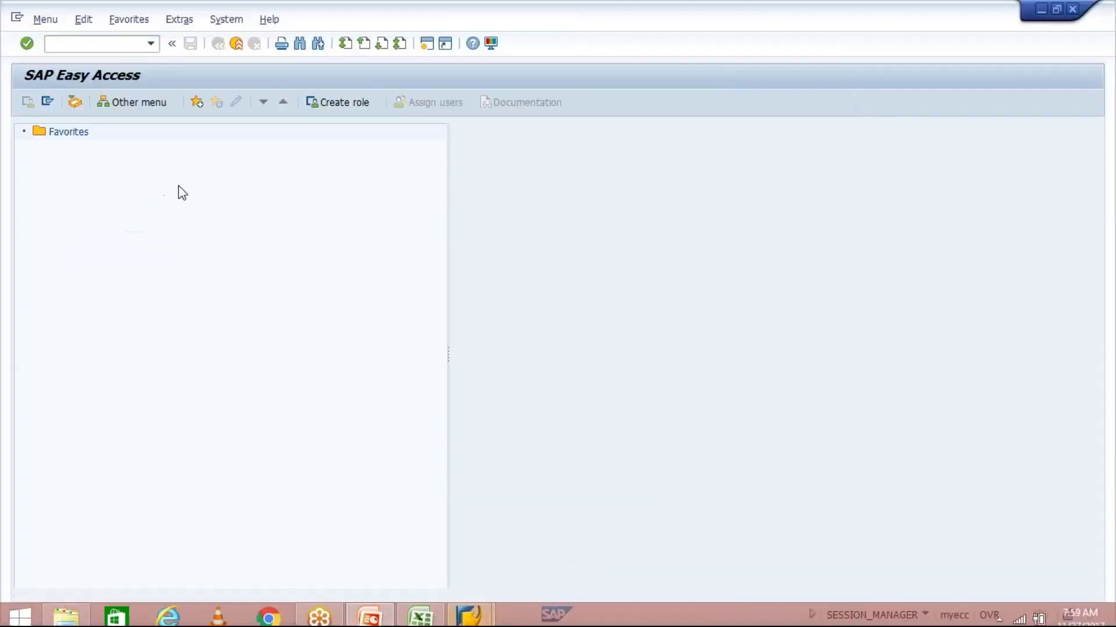
click(109, 50)
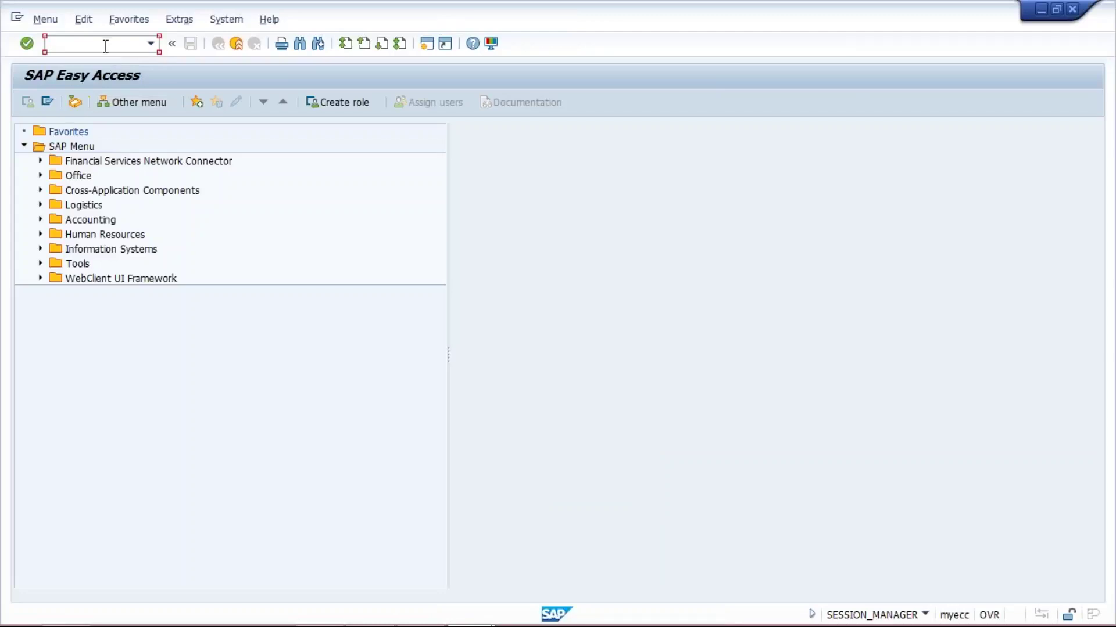
text(ob29)
key(Return)
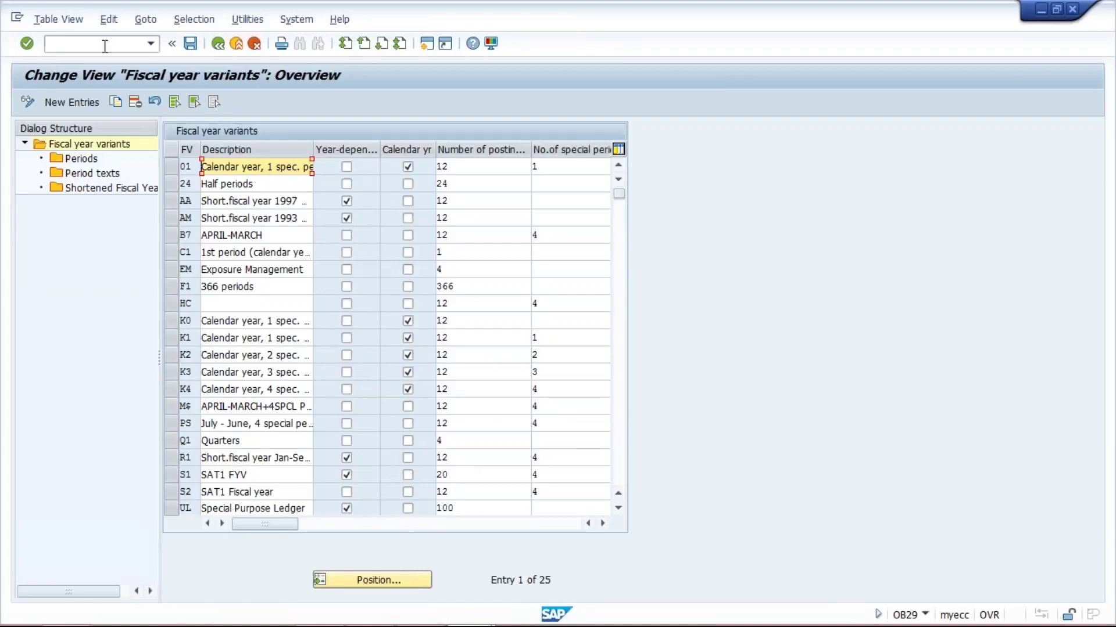
Step: Select the K4 calendar year variant with four special periods in the fiscal year variants table
click(373, 97)
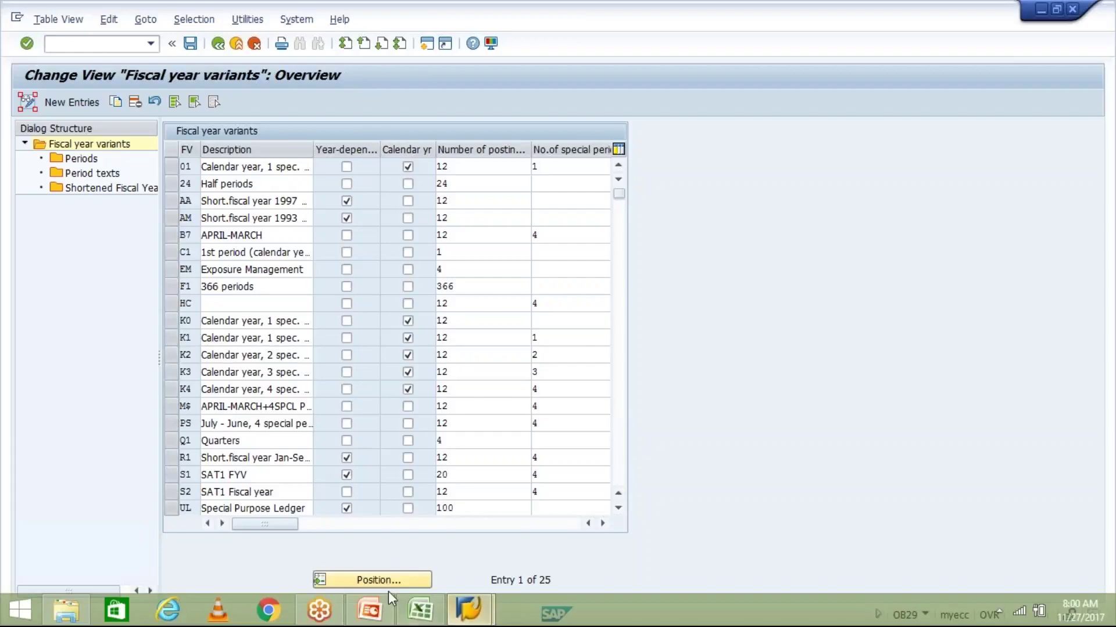
mouse_move(378, 610)
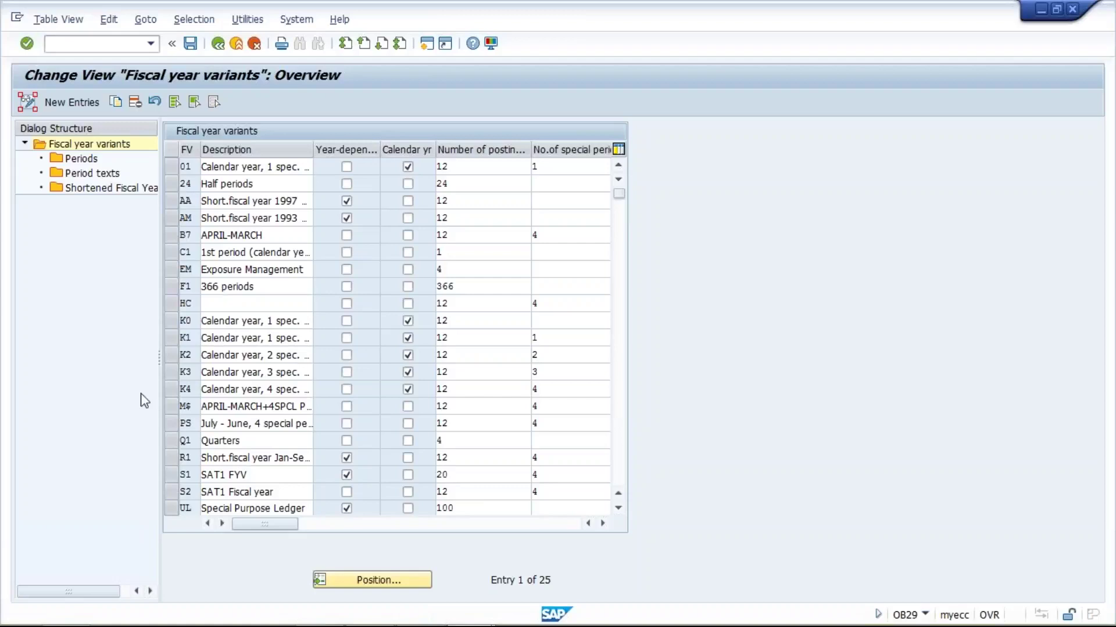
click(170, 390)
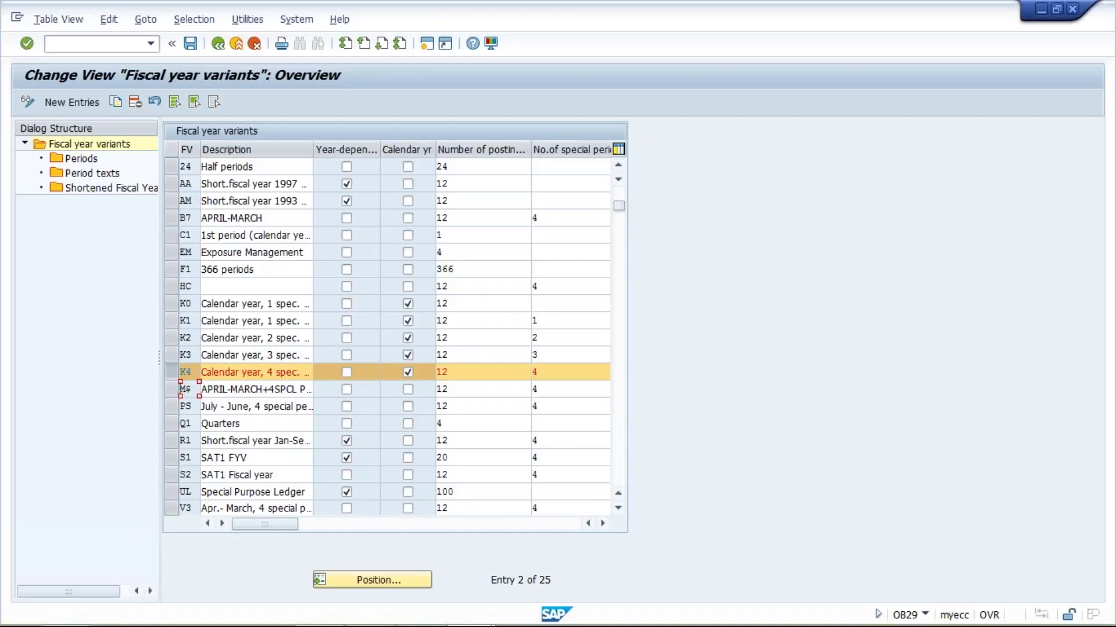
Step: Copy the V3 April–March variant with four special periods as new variant T3, including all dependent entries
click(172, 504)
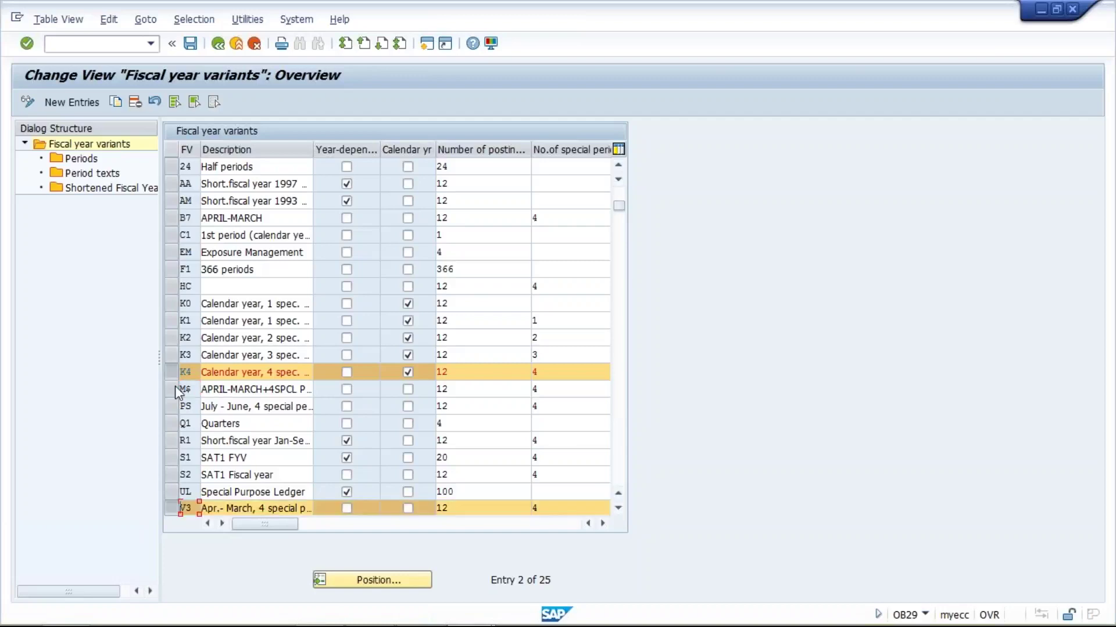
click(172, 371)
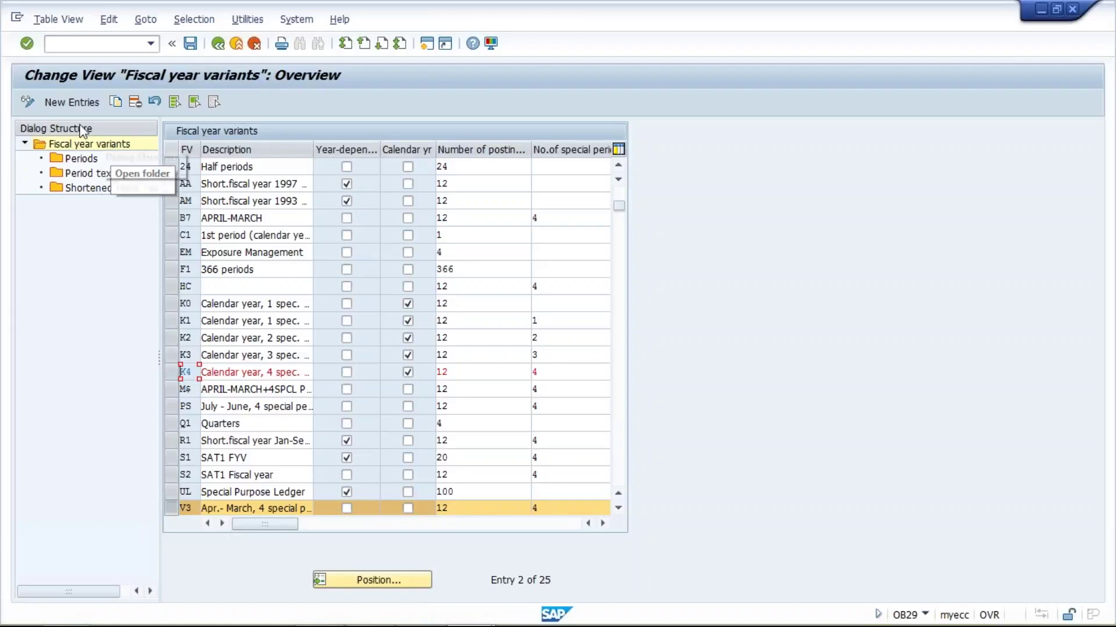
click(116, 102)
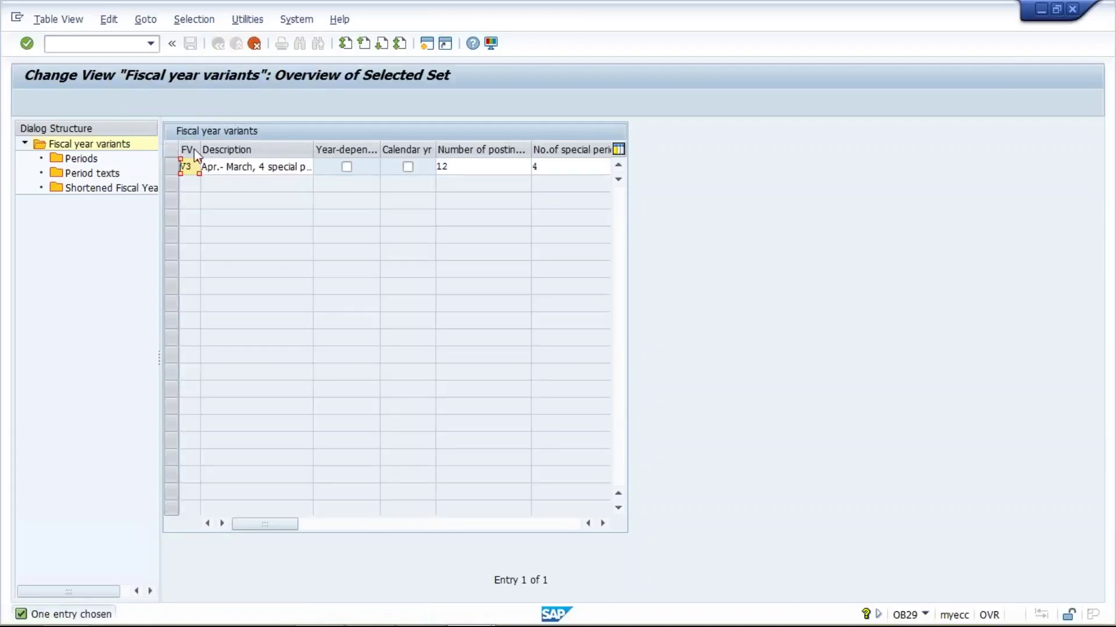
text(T)
key(Return)
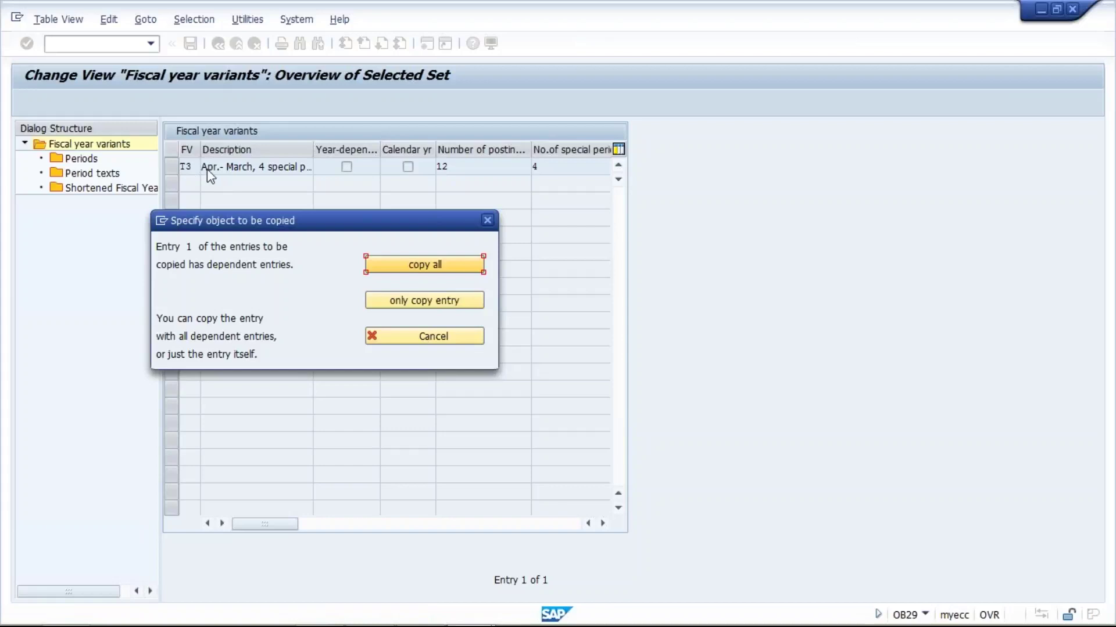
click(438, 263)
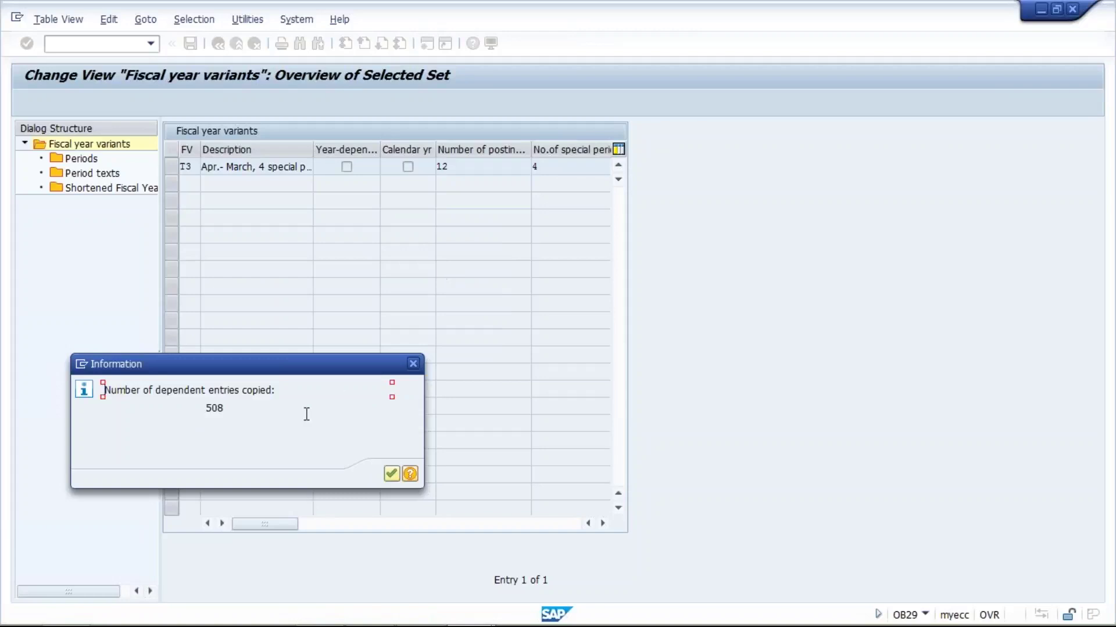
click(391, 473)
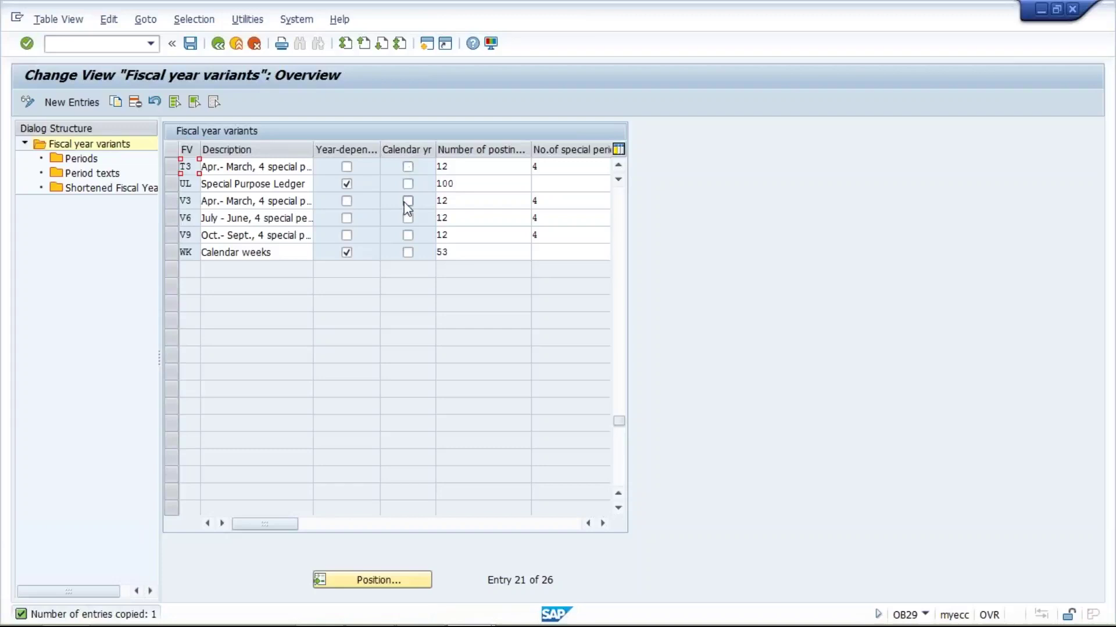
Step: Examine the posting period and special period counts of variant T3 and consult the system date calendar
mouse_move(899, 608)
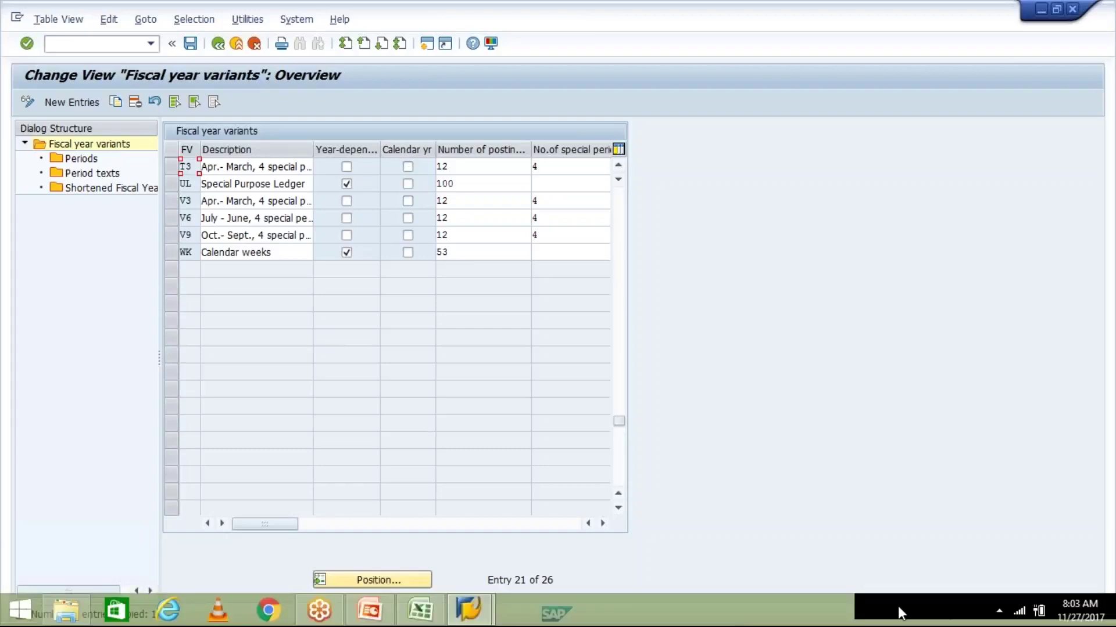
mouse_move(1082, 619)
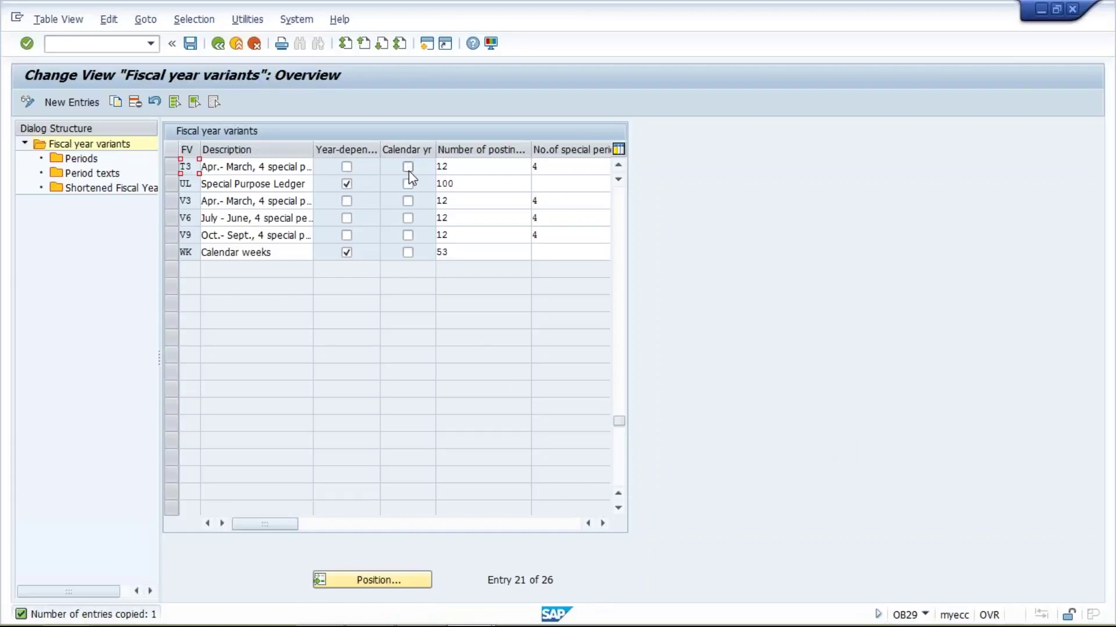
click(464, 166)
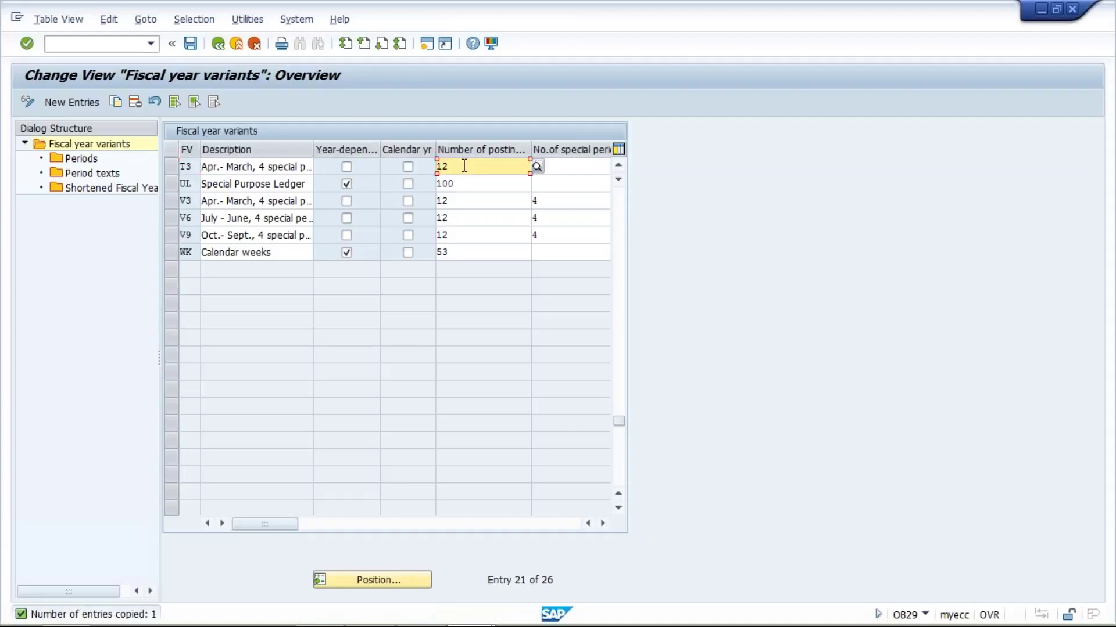
click(591, 171)
text(4)
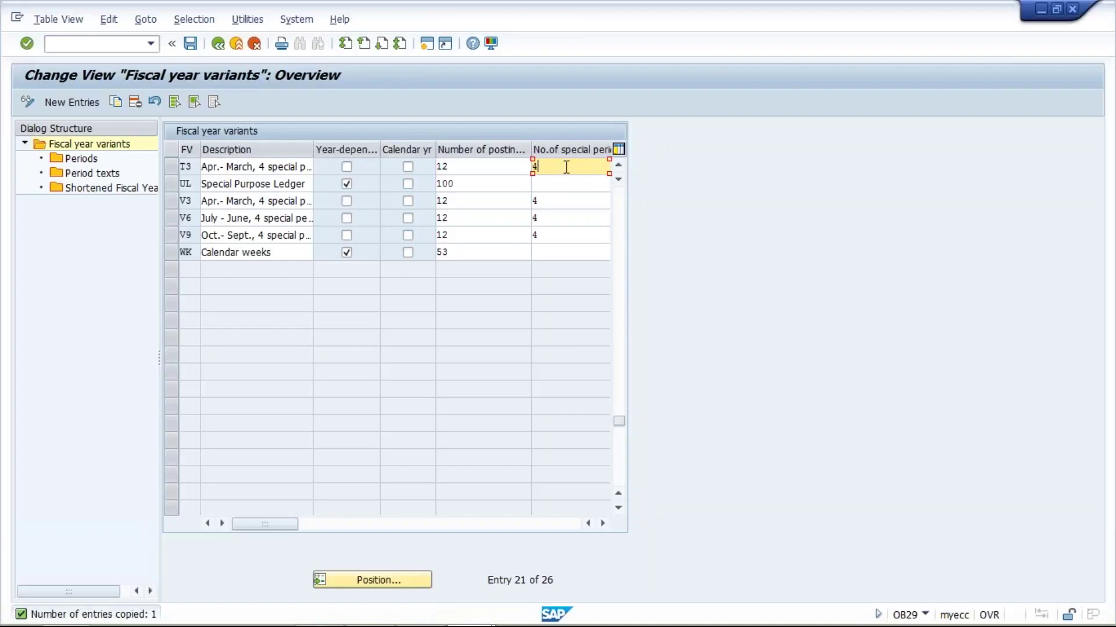
drag(555, 168, 529, 168)
click(468, 169)
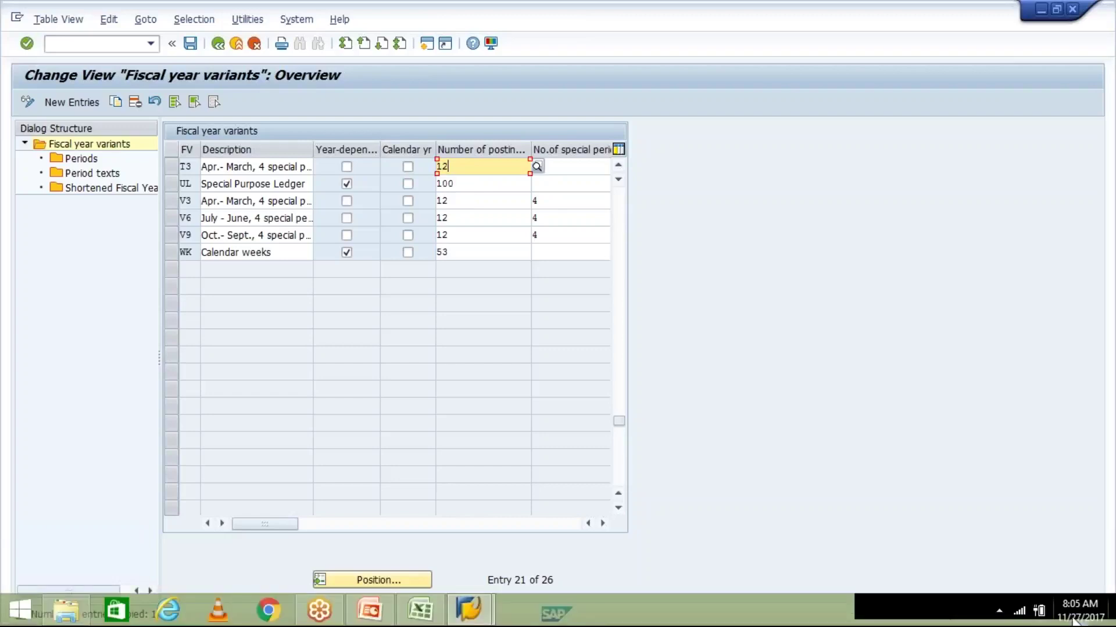
click(1073, 617)
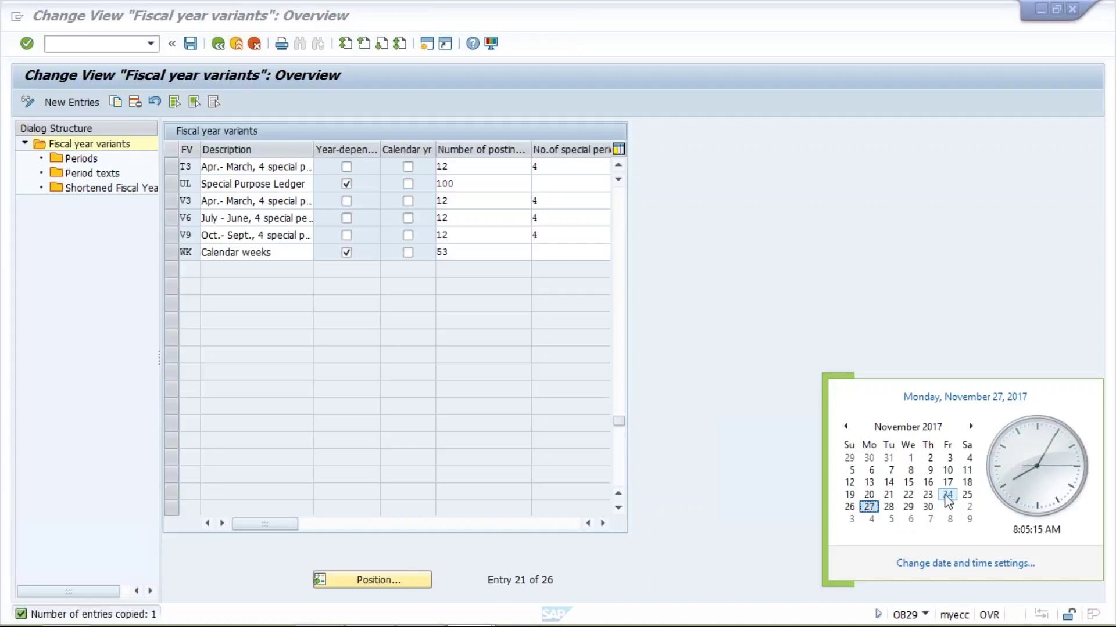
click(783, 479)
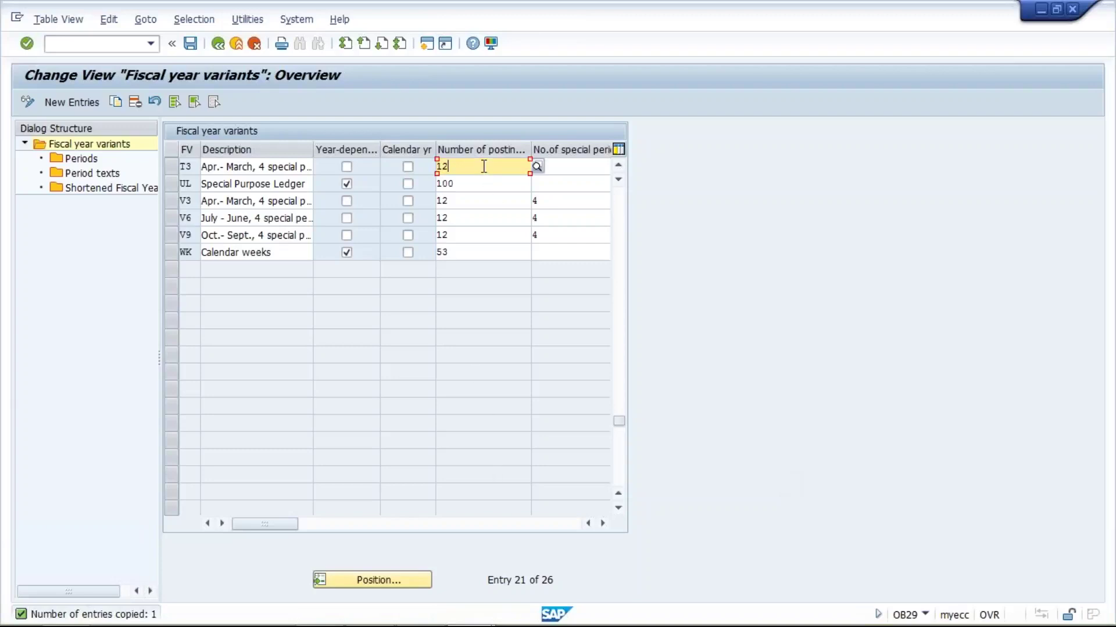
Step: Mark variant T3 as year-dependent and set its number of posting periods to 15
click(347, 167)
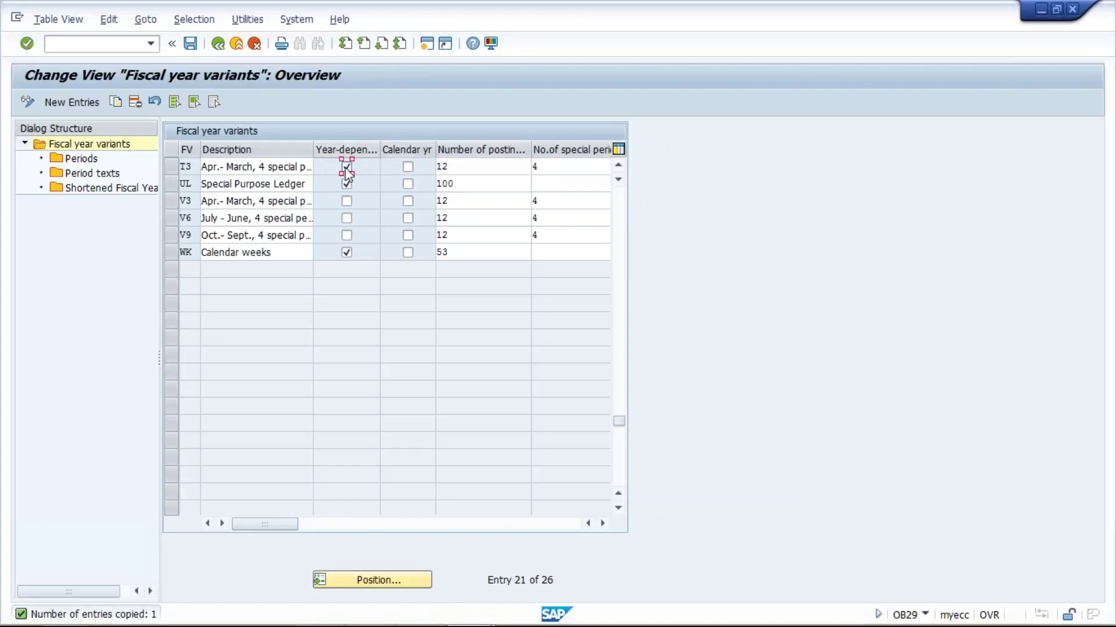
click(492, 168)
key(BackSpace)
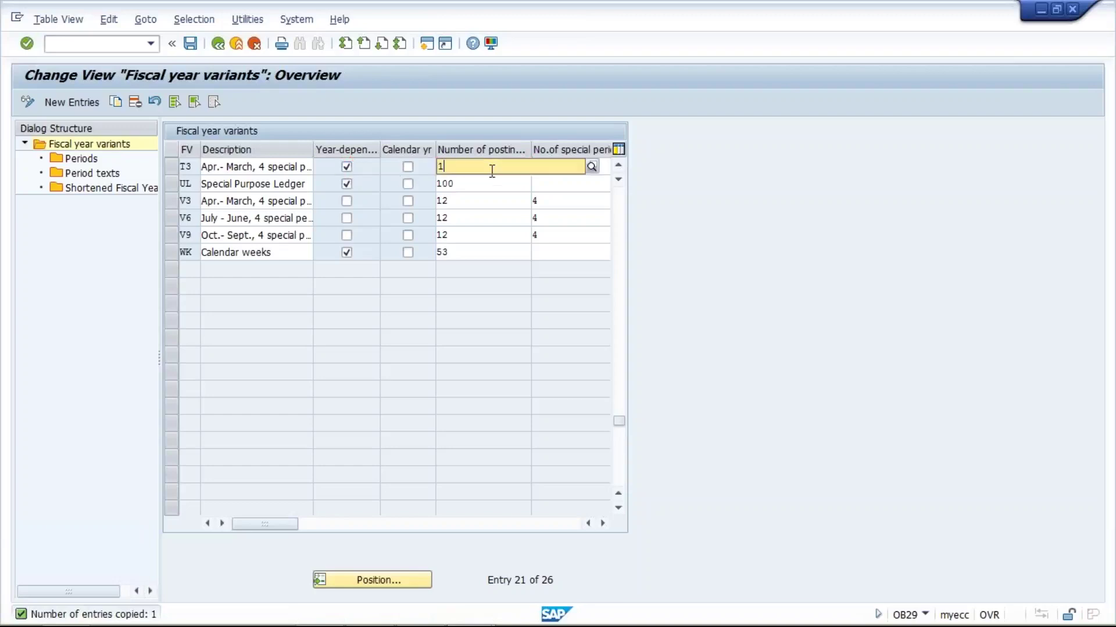
text(5)
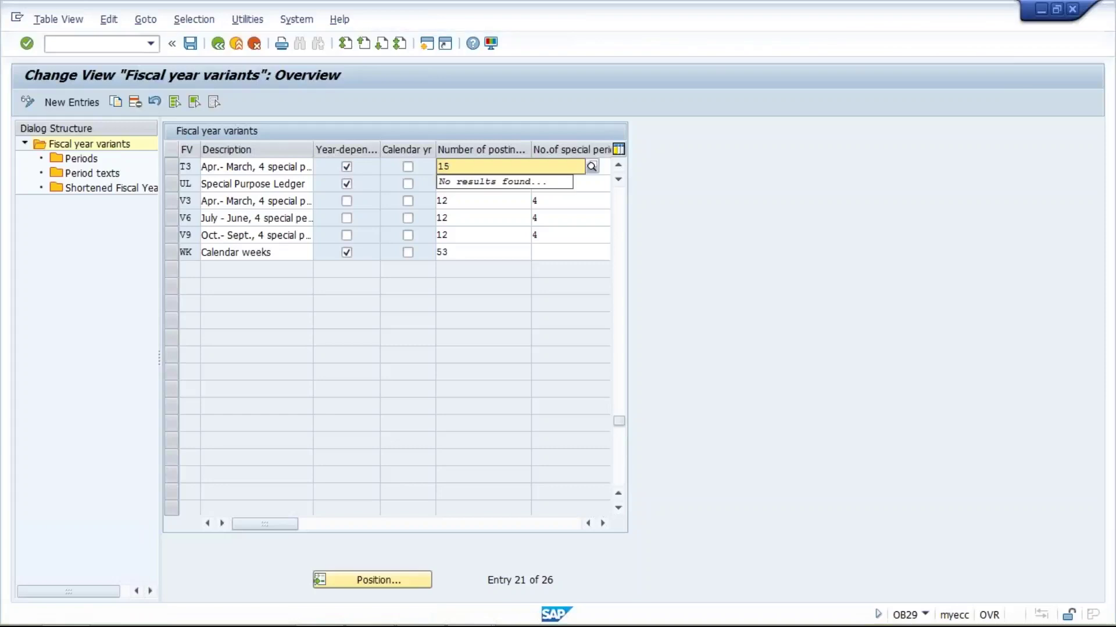
key(Return)
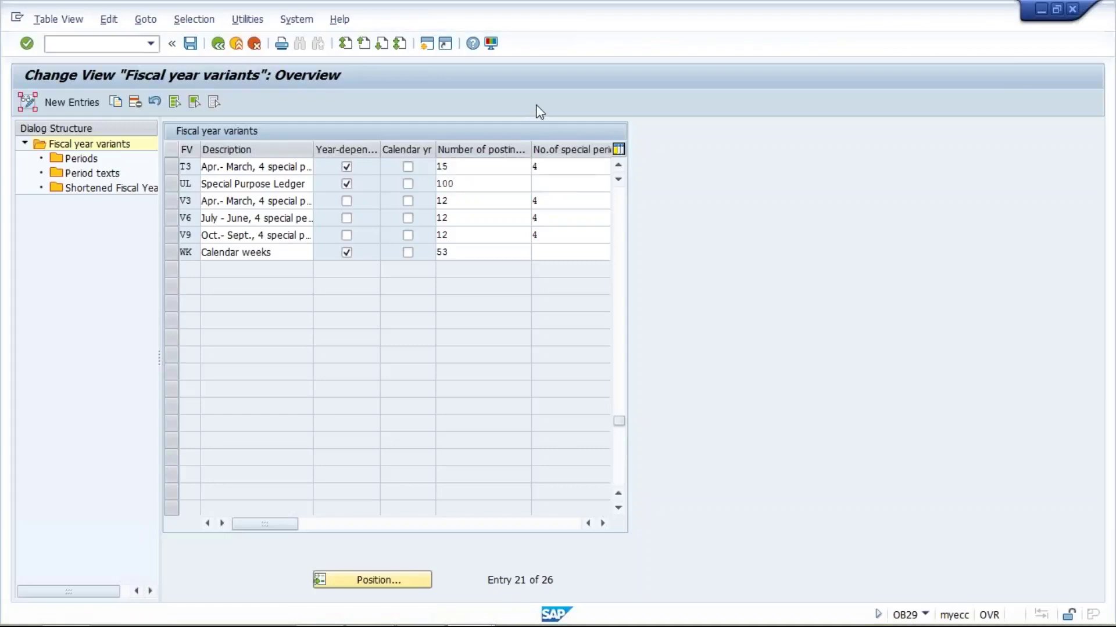
Step: Clear the year-dependent flag of variant T3 and set its number of posting periods to 12
click(486, 167)
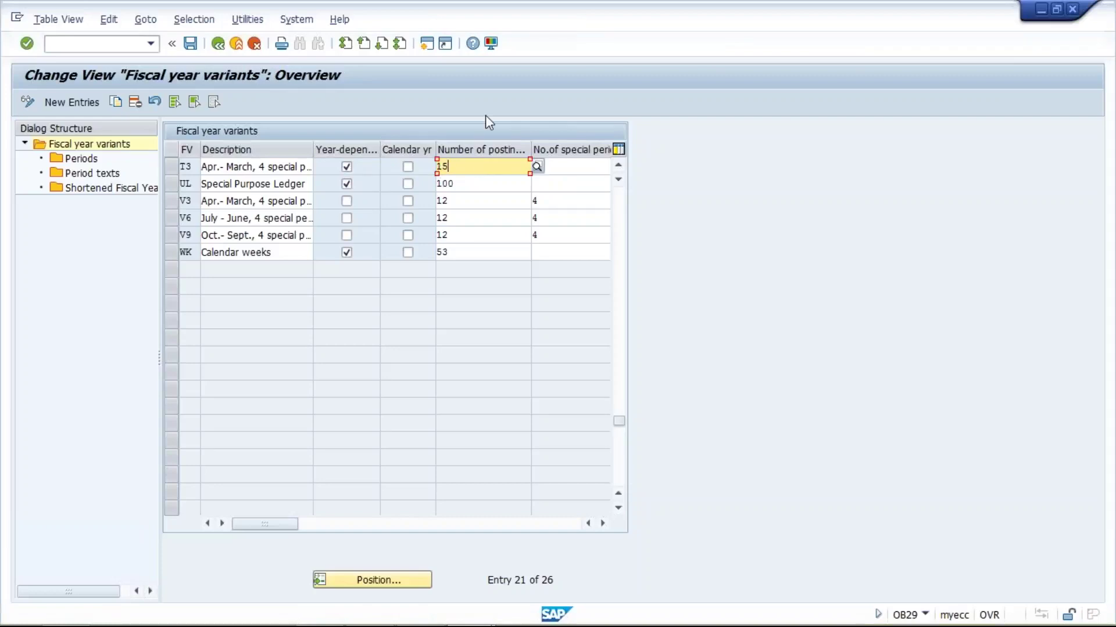
click(346, 167)
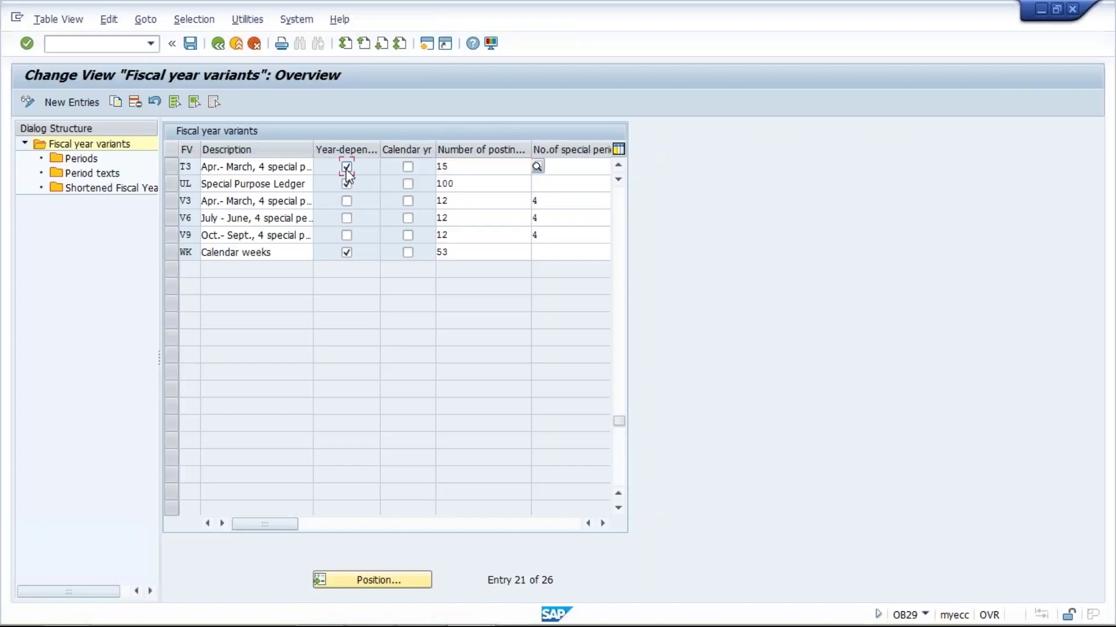
click(469, 168)
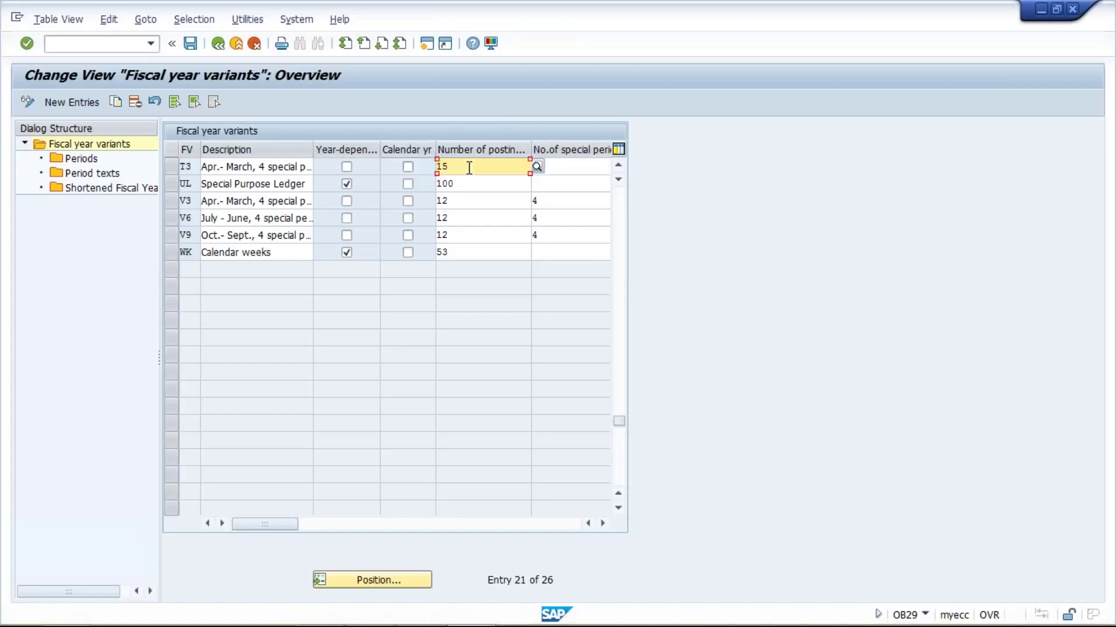
key(BackSpace)
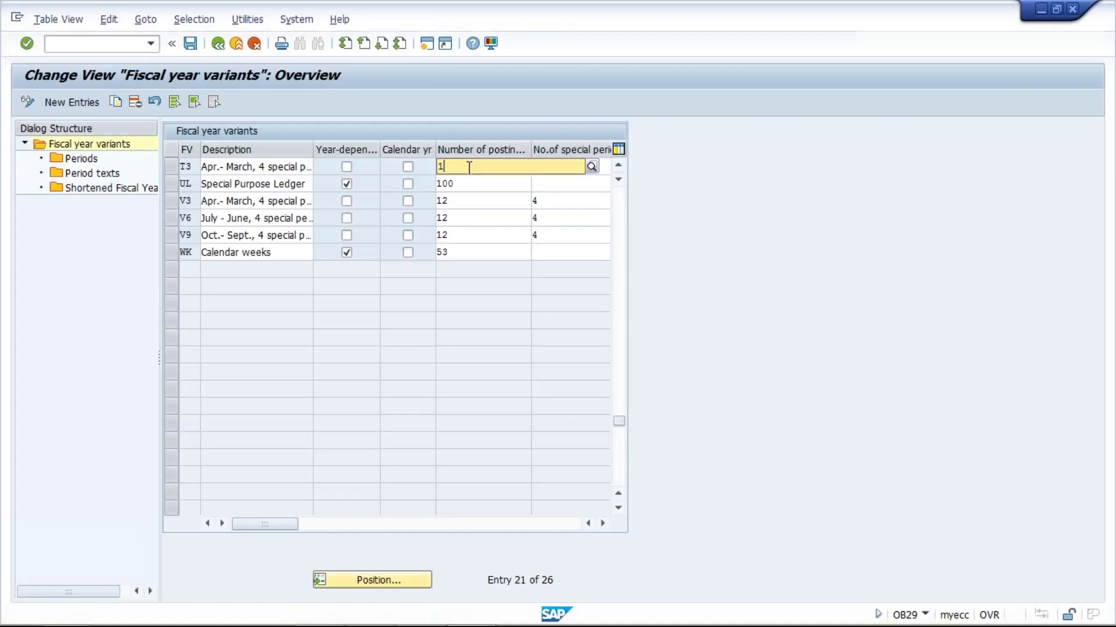
text(2)
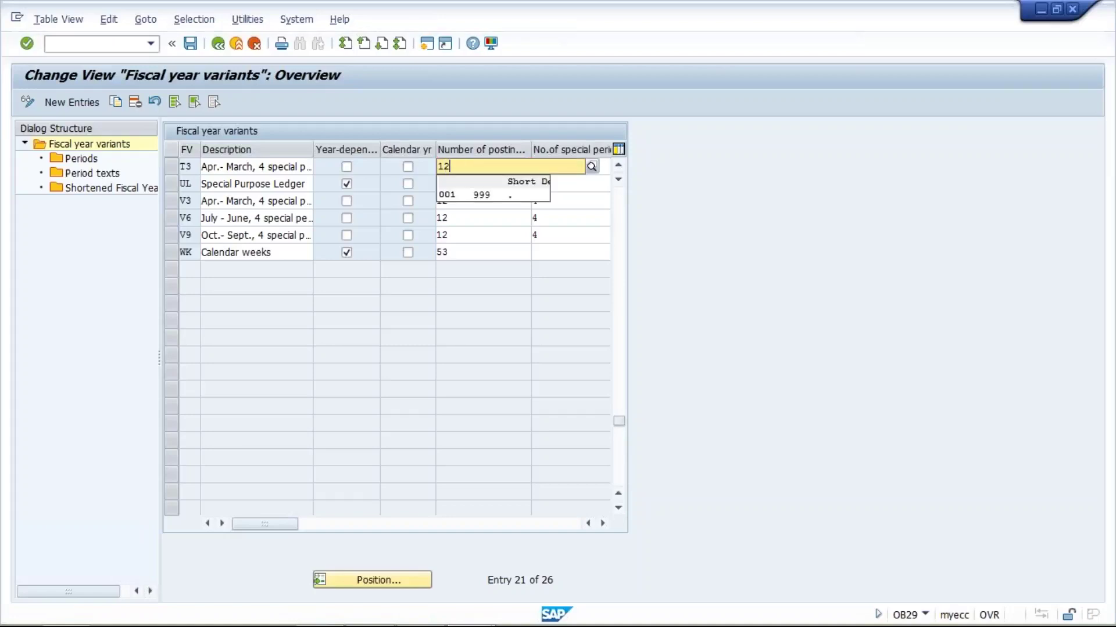
key(Return)
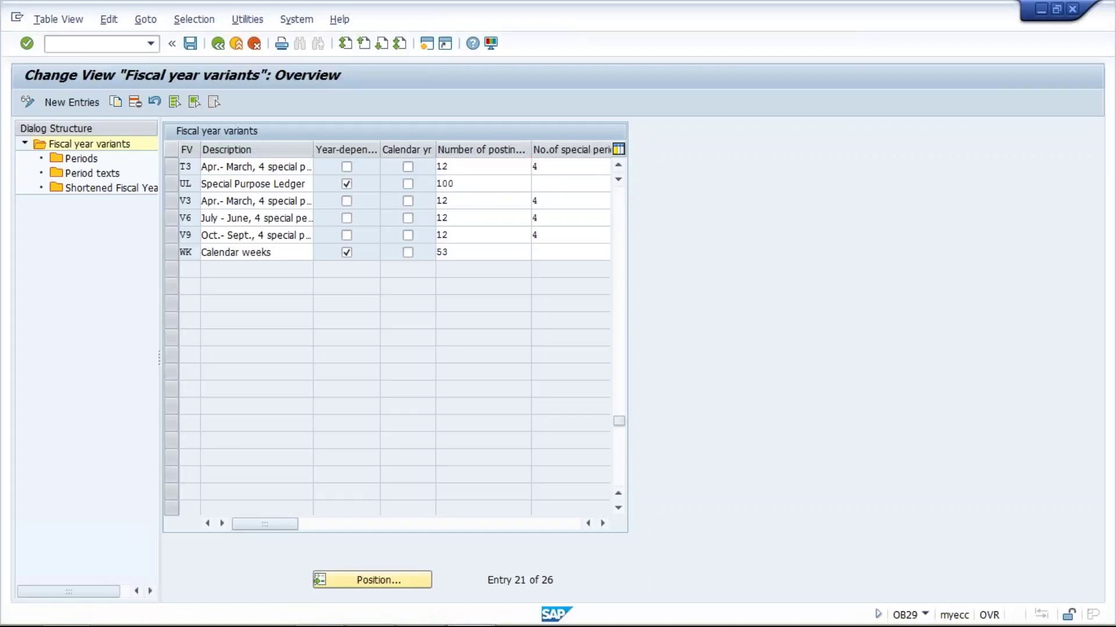
Step: Set T3's number of posting periods to 15, request its Periods view and save the copied data to the proposed customizing request
key(BackSpace)
text(5)
click(169, 166)
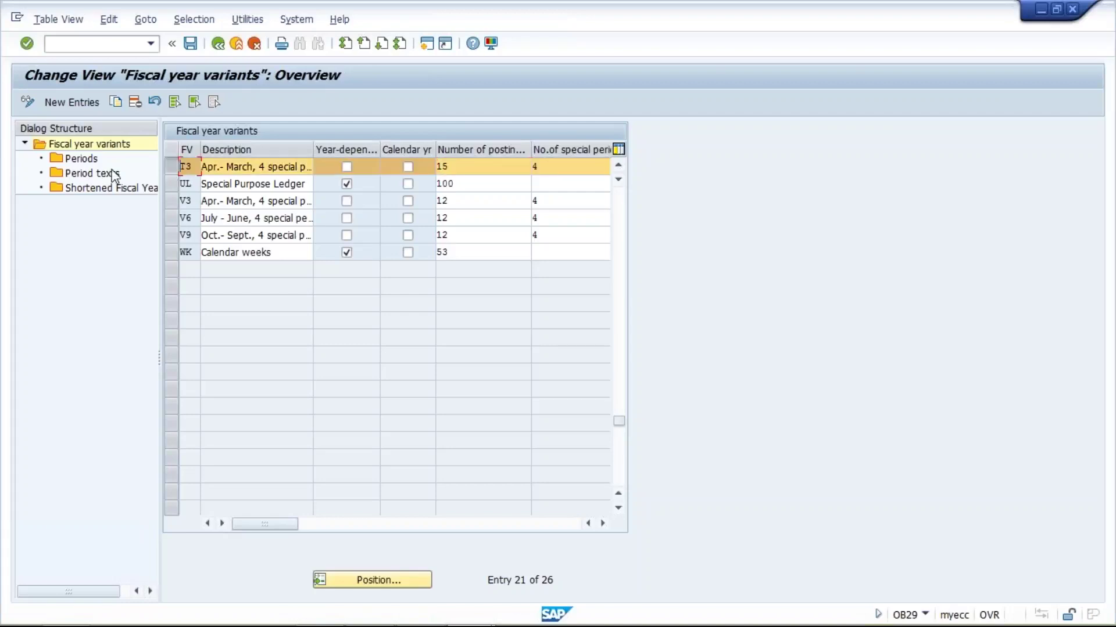
click(81, 162)
double_click(81, 165)
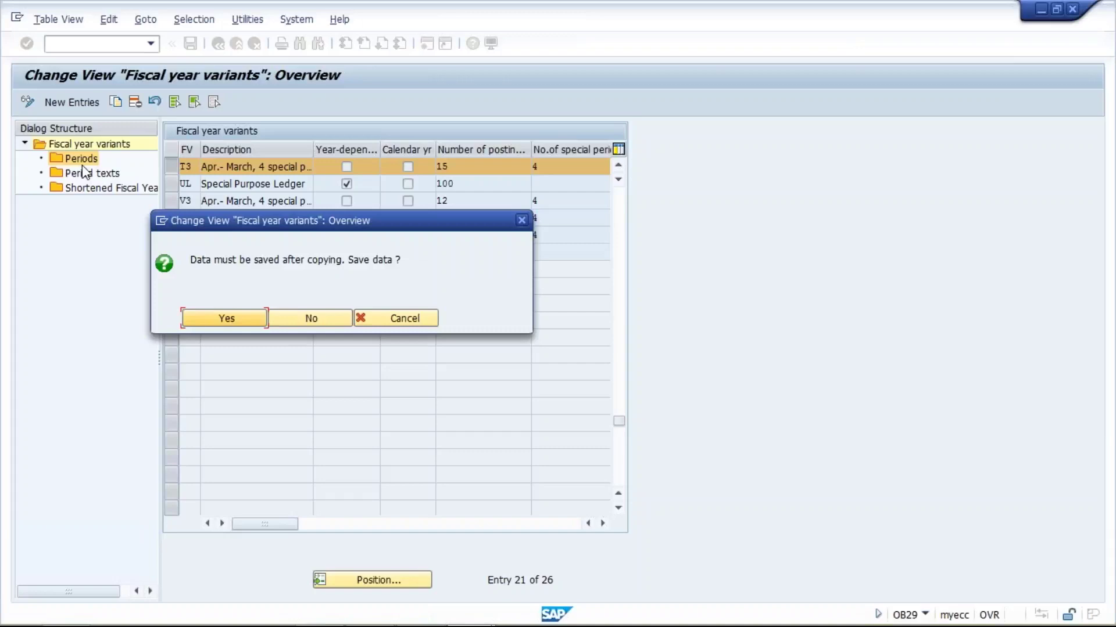
click(231, 321)
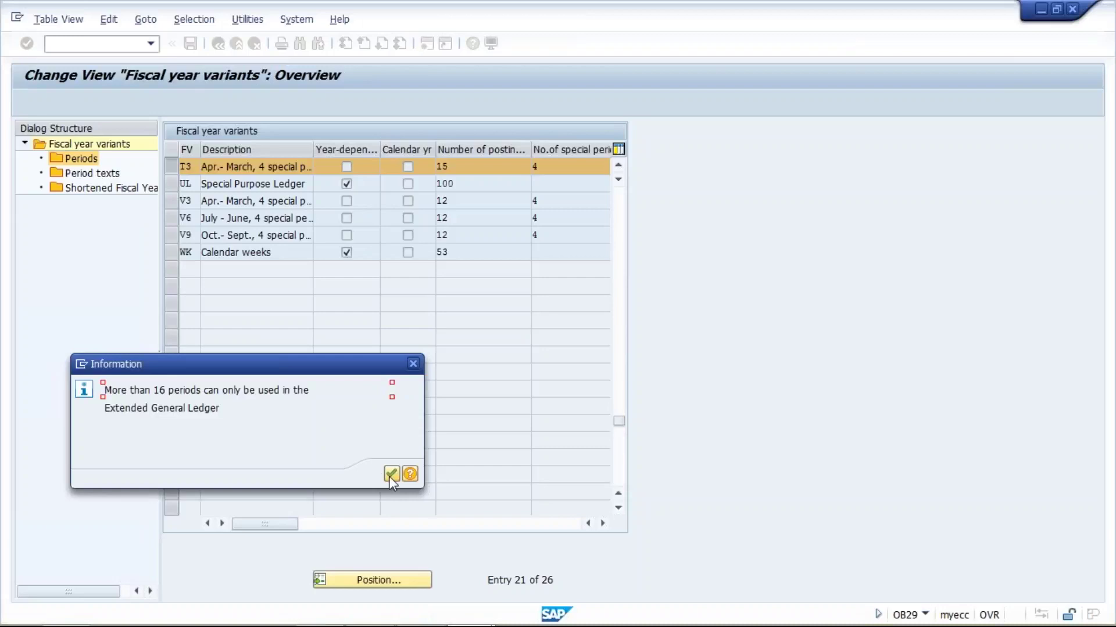
click(391, 475)
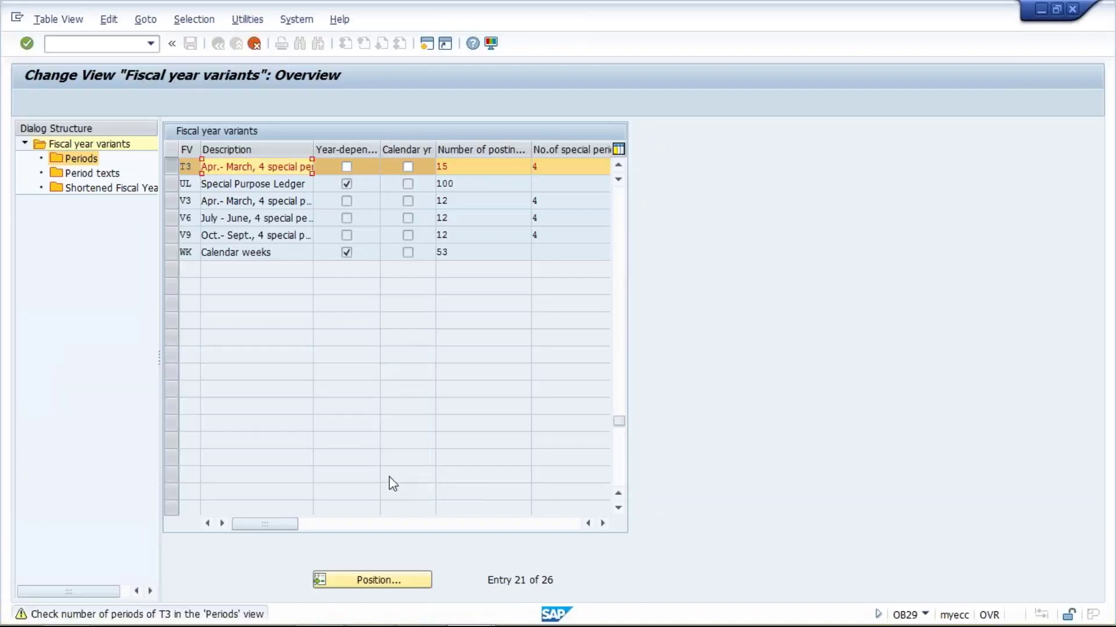
key(Return)
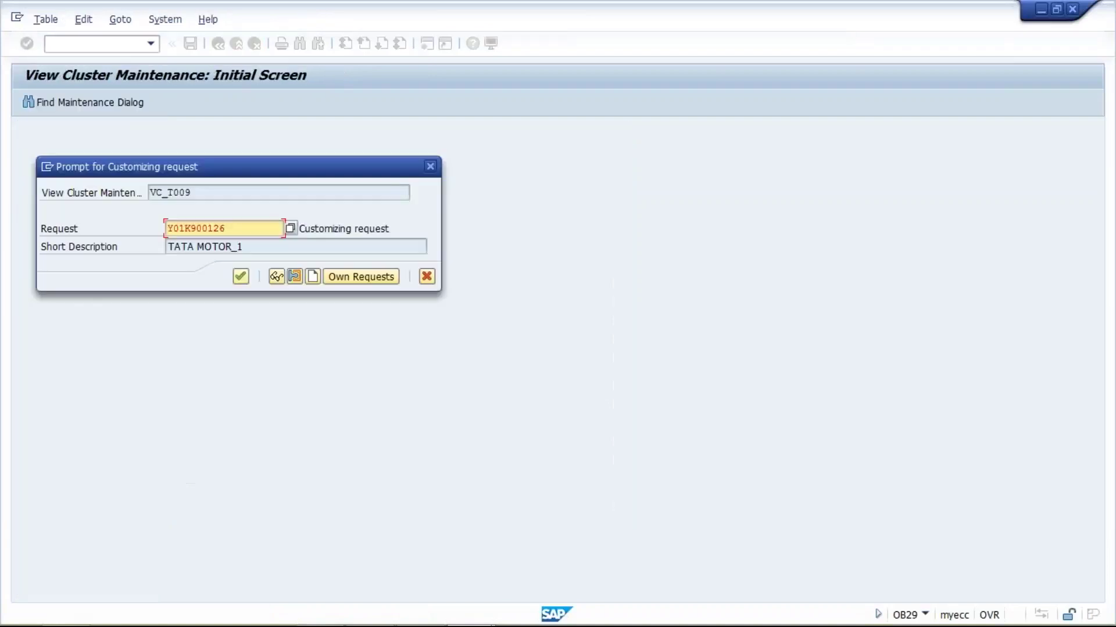
key(Return)
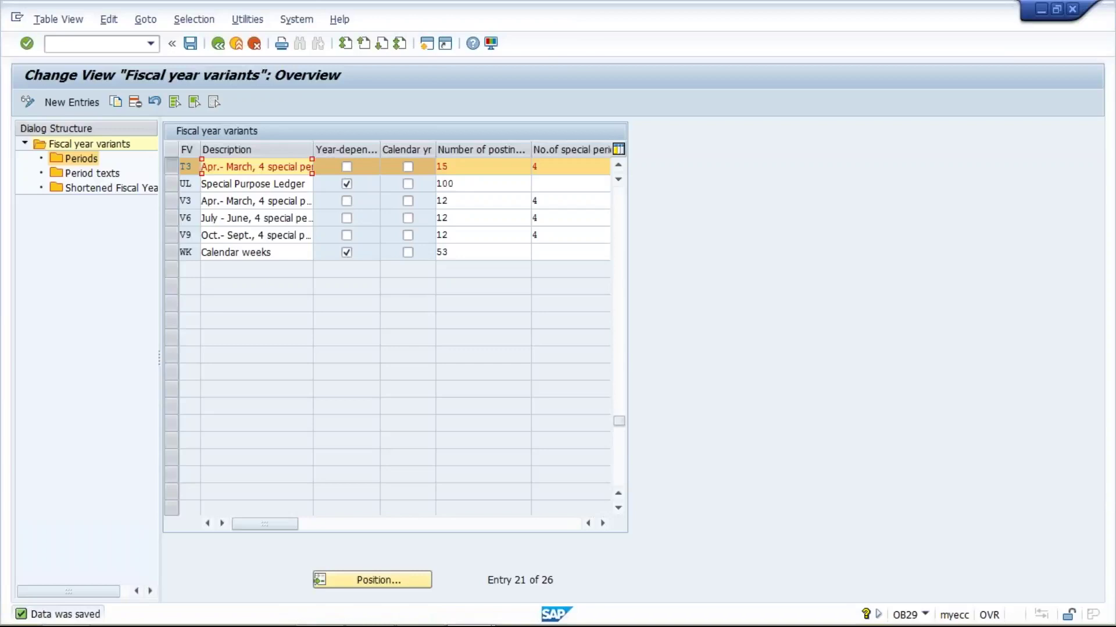
Step: Set the number of posting periods of variant T3 to 12 and its special periods to 4
click(466, 164)
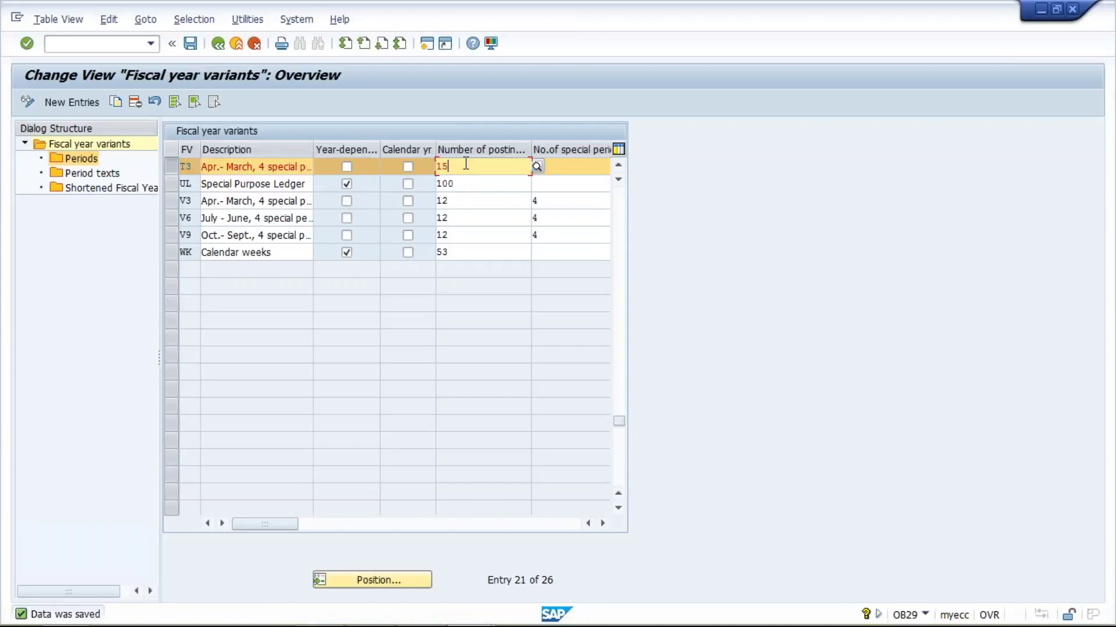
key(BackSpace)
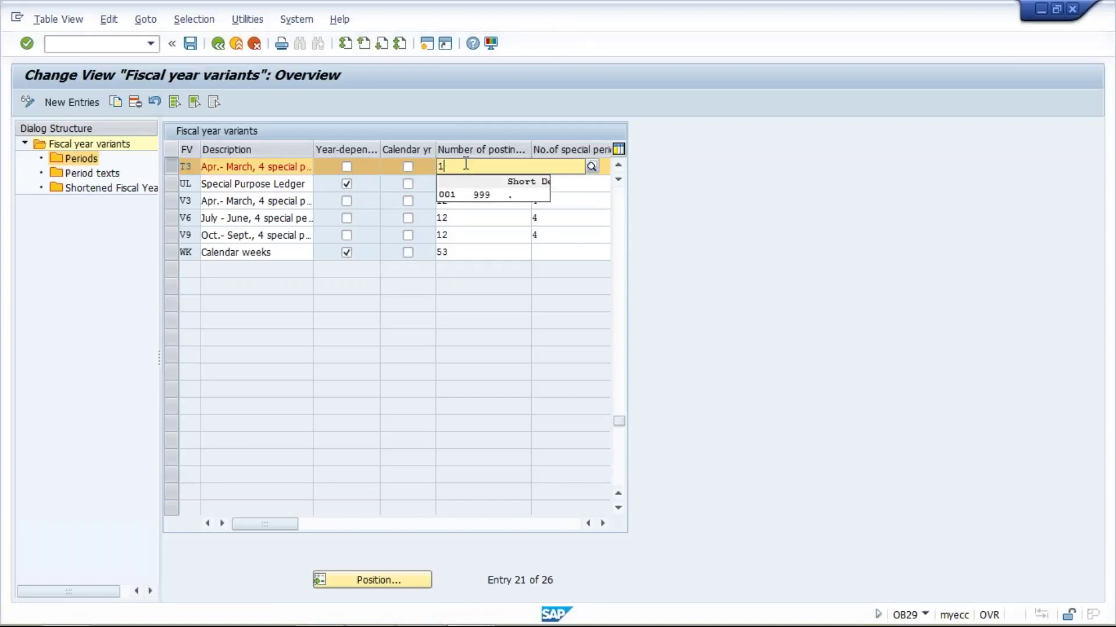
text(2)
key(BackSpace)
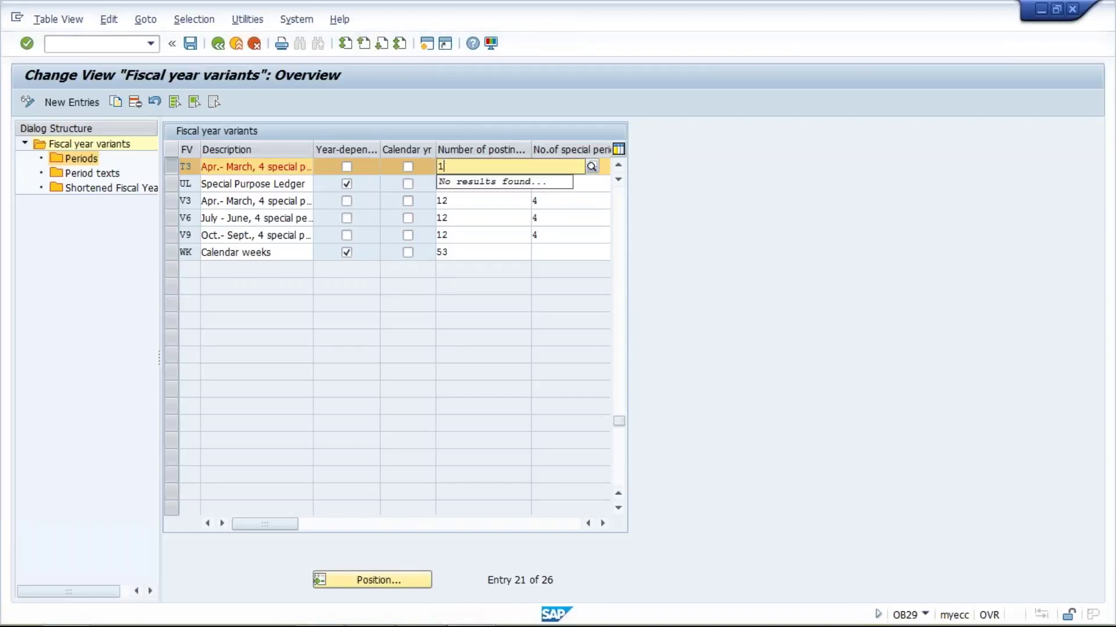
text(2)
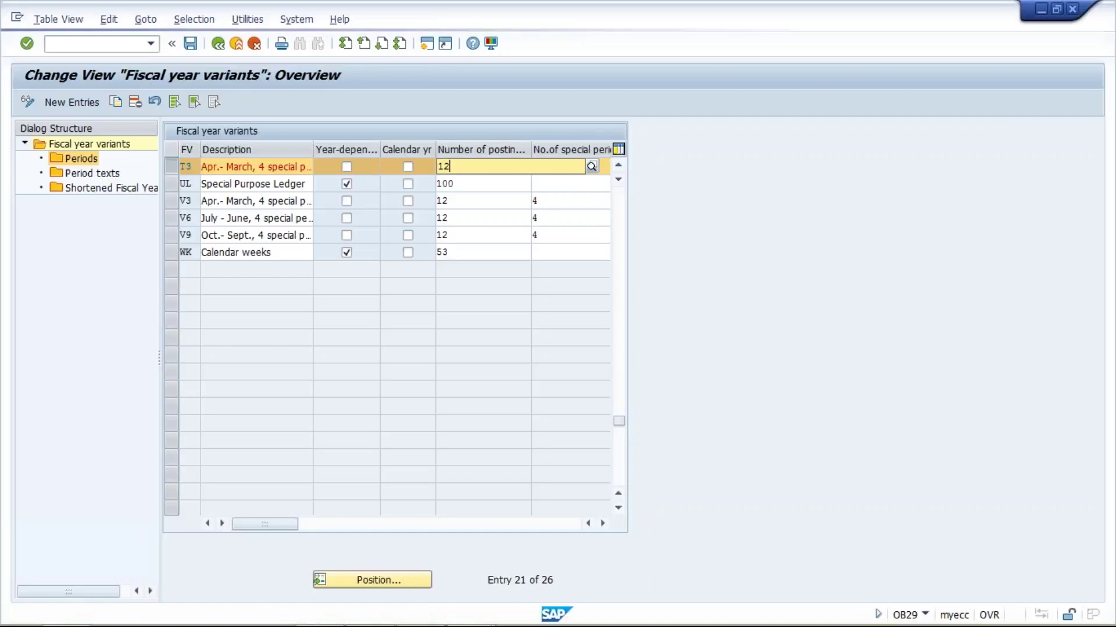
key(Return)
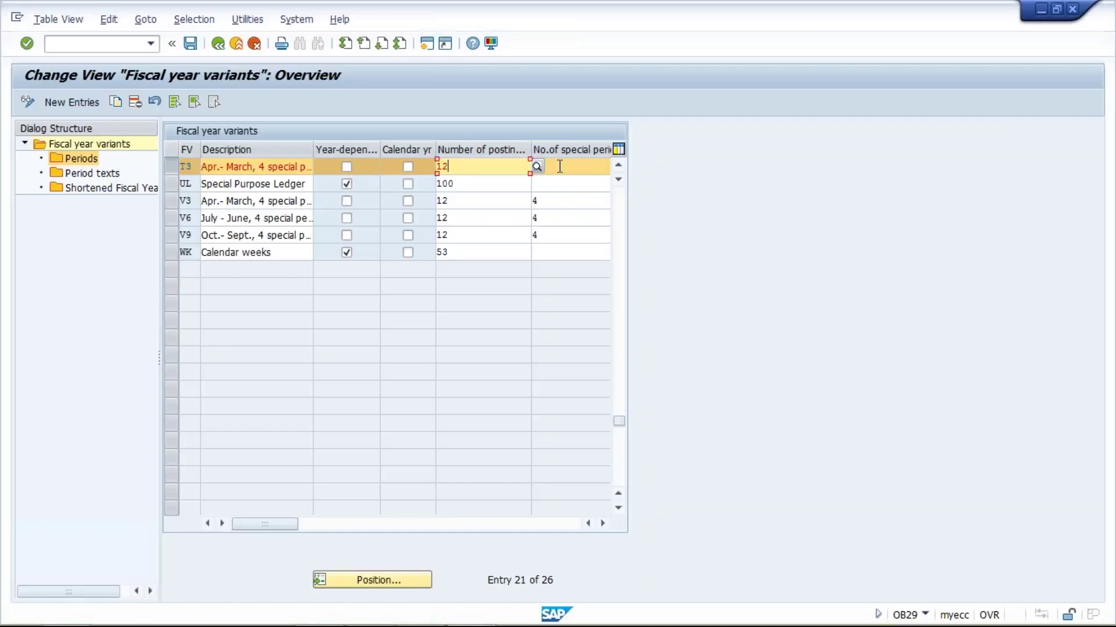
key(Tab)
text(4)
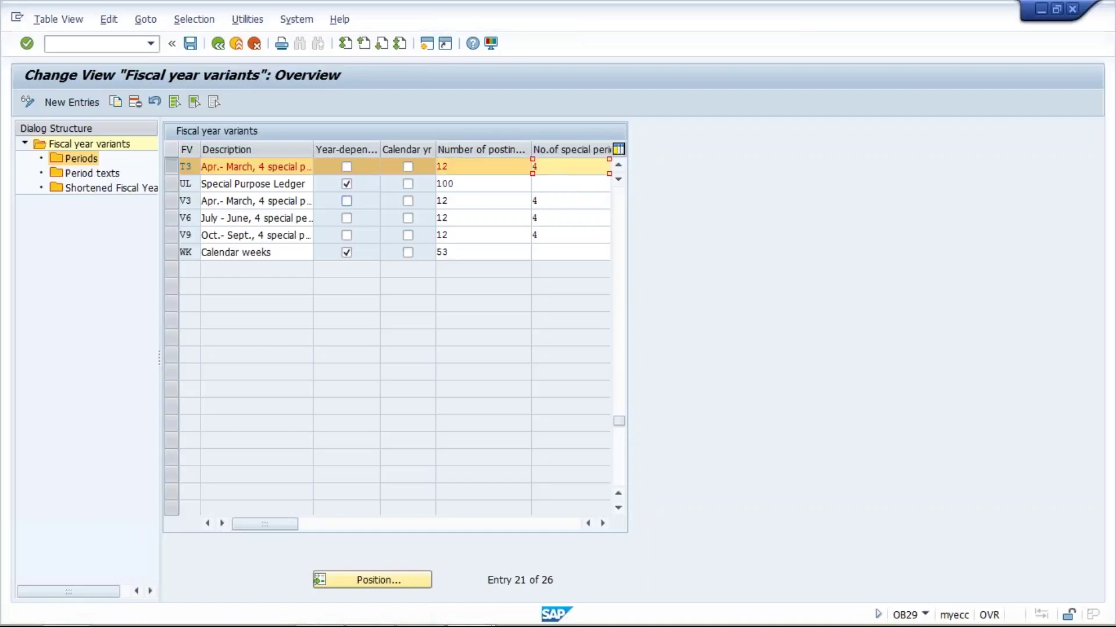
Step: Save the changes to fiscal year variant T3 and open its Periods view
click(192, 46)
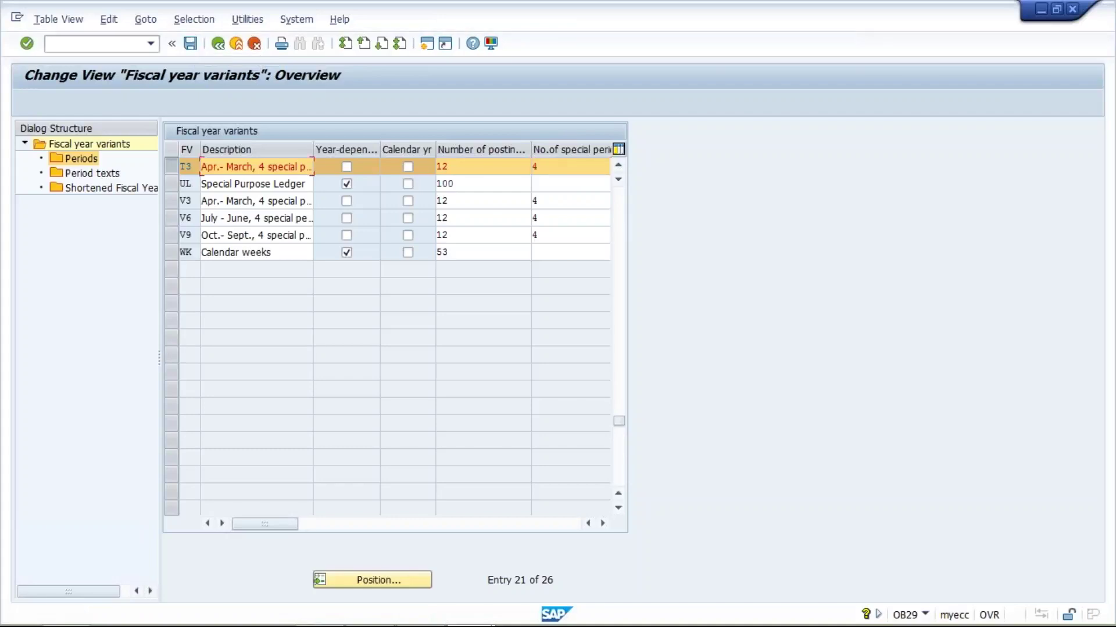
key(Return)
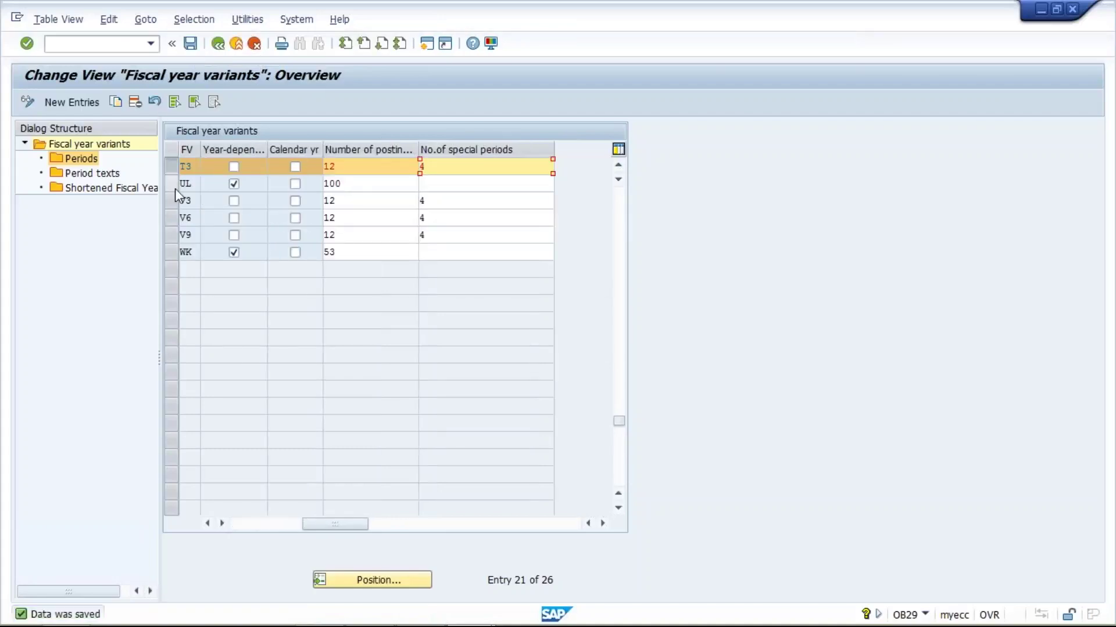
click(208, 523)
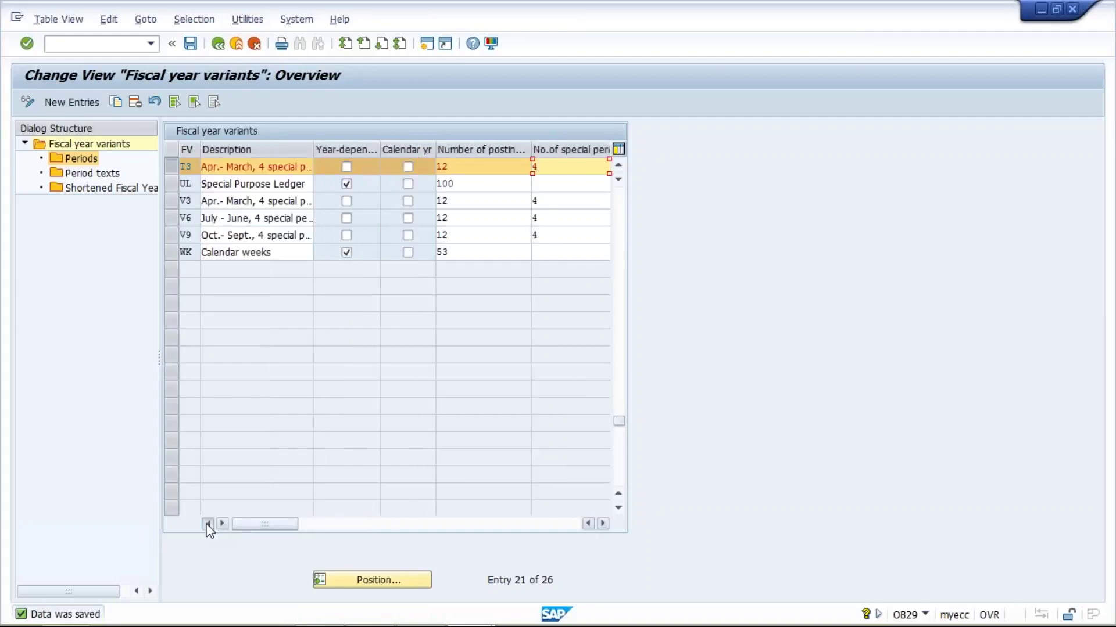
click(469, 168)
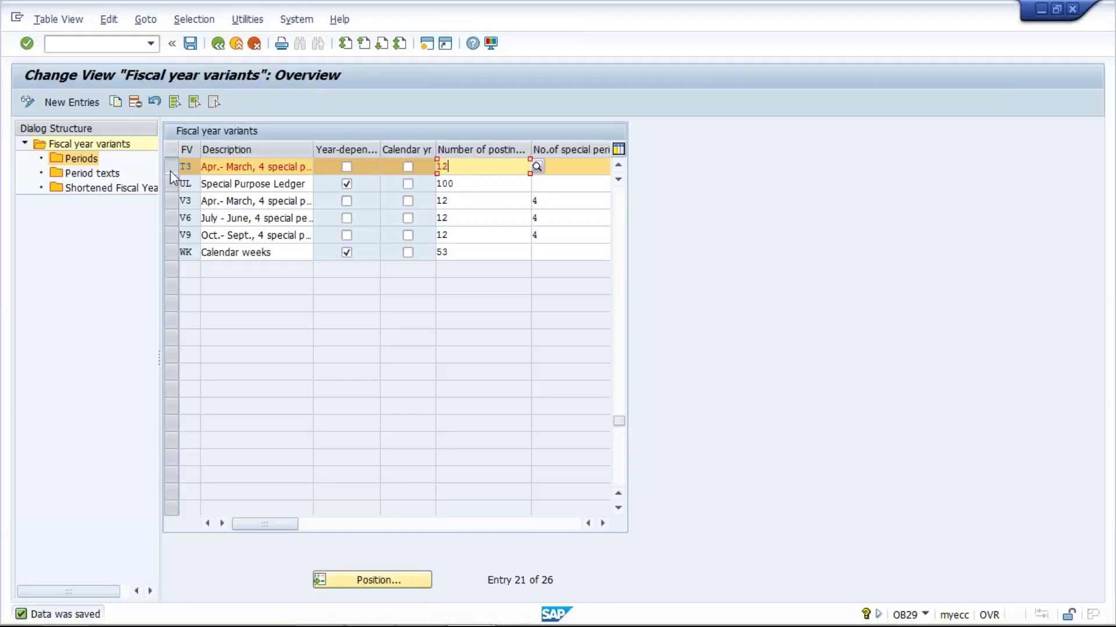
click(170, 167)
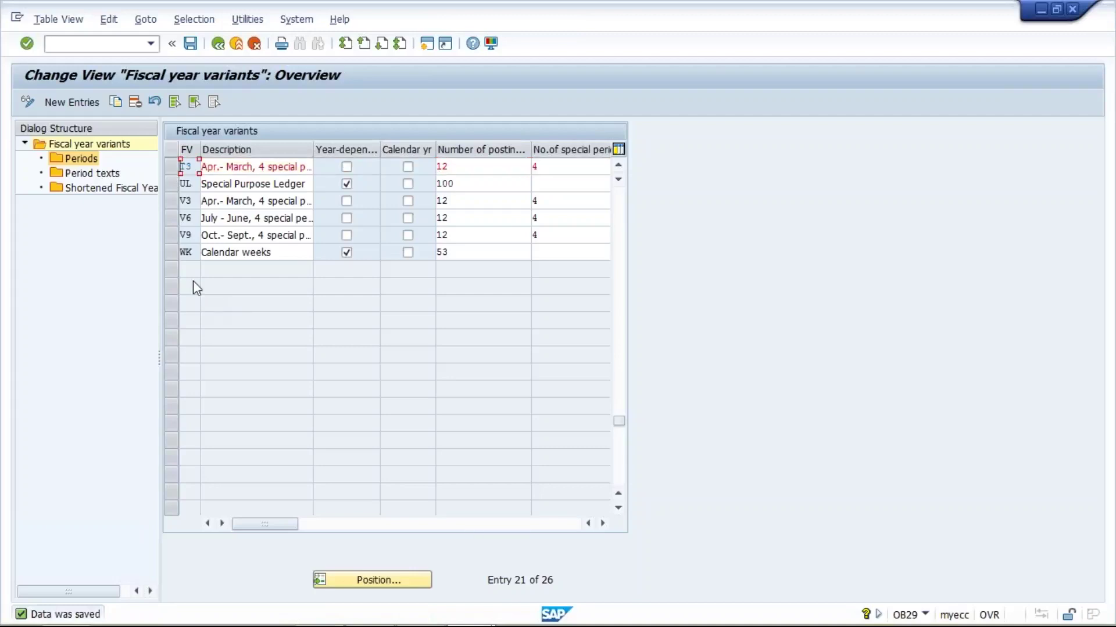
click(171, 167)
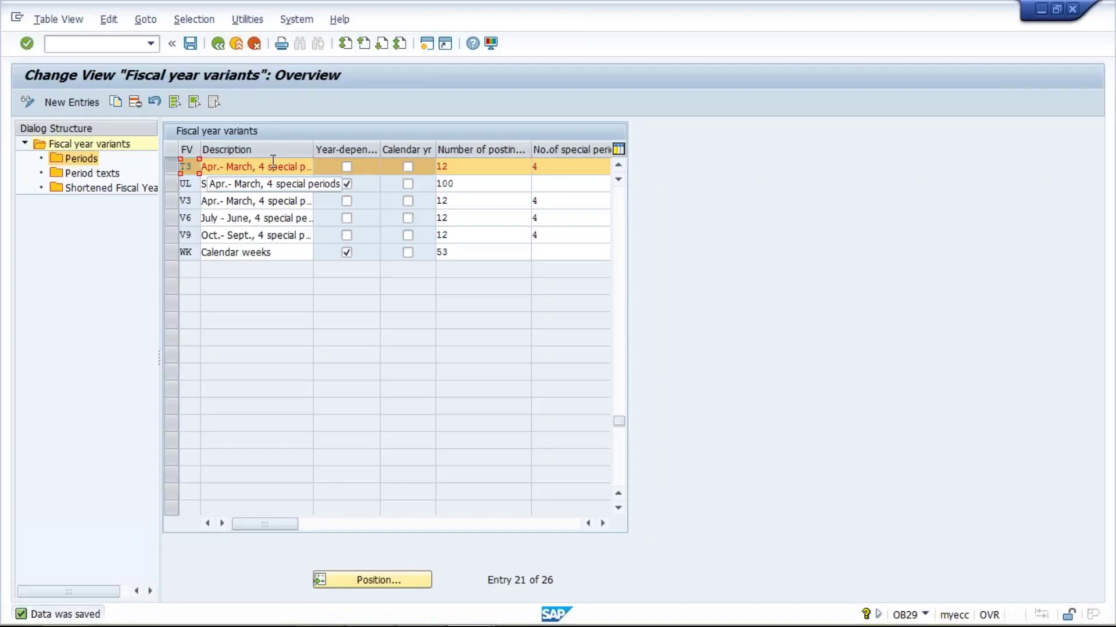
click(86, 160)
double_click(86, 159)
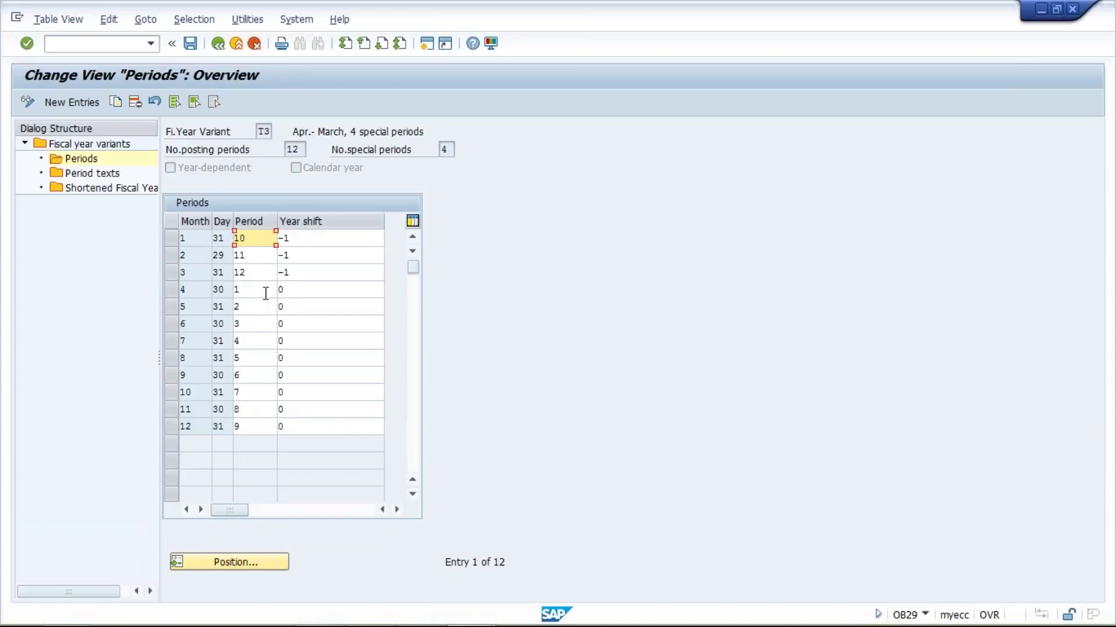
Step: Examine how calendar months 4, 5, 12 and 1 are assigned to posting periods in variant T3
click(170, 292)
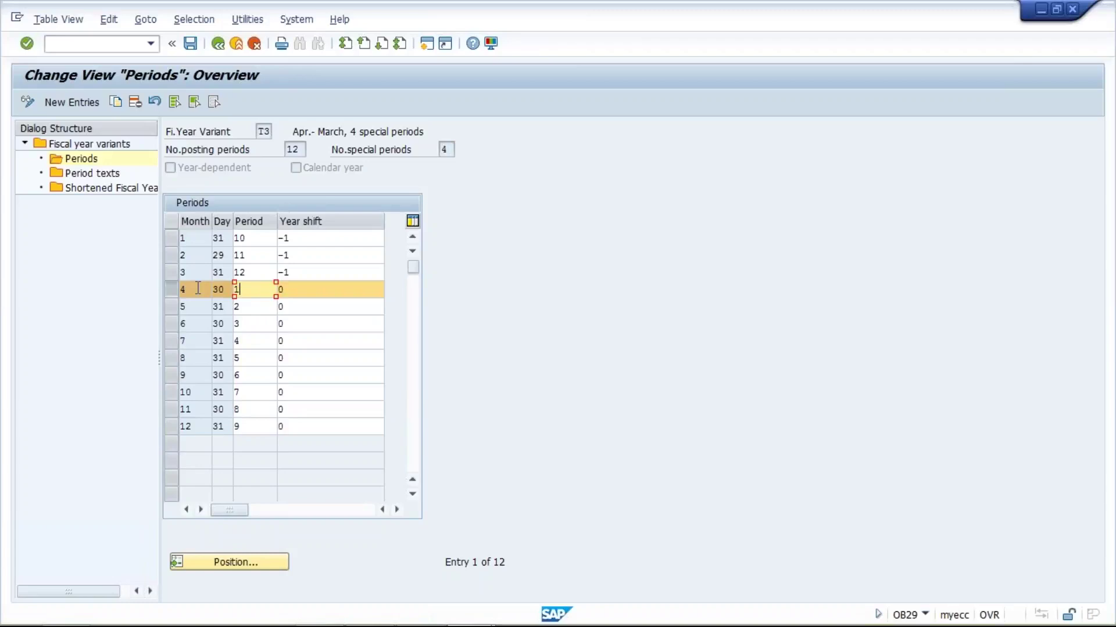
click(255, 290)
click(257, 307)
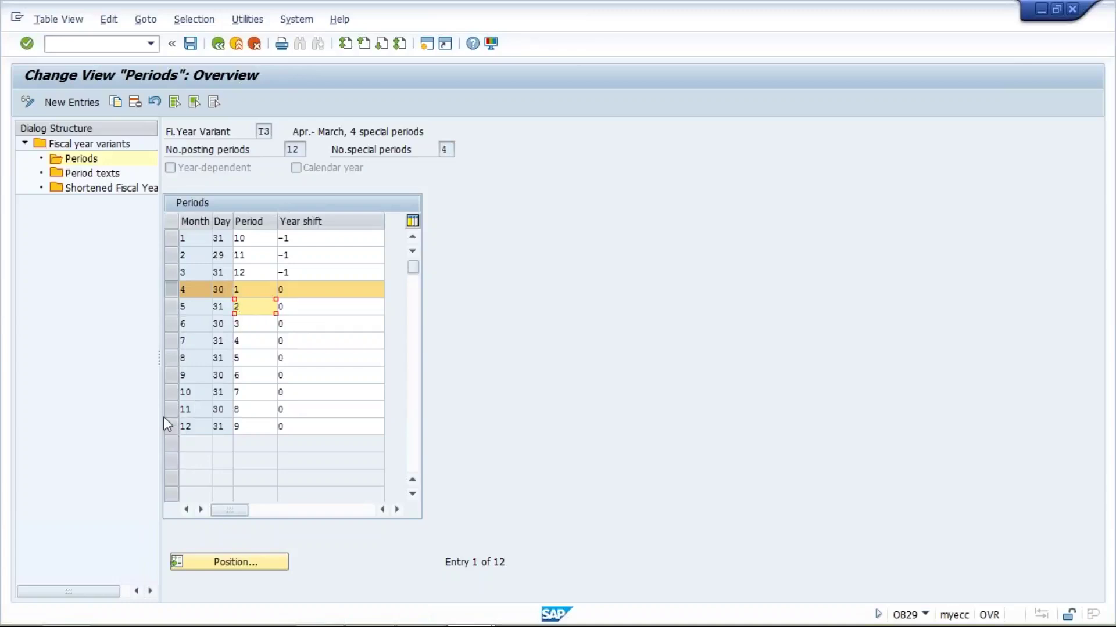
click(247, 427)
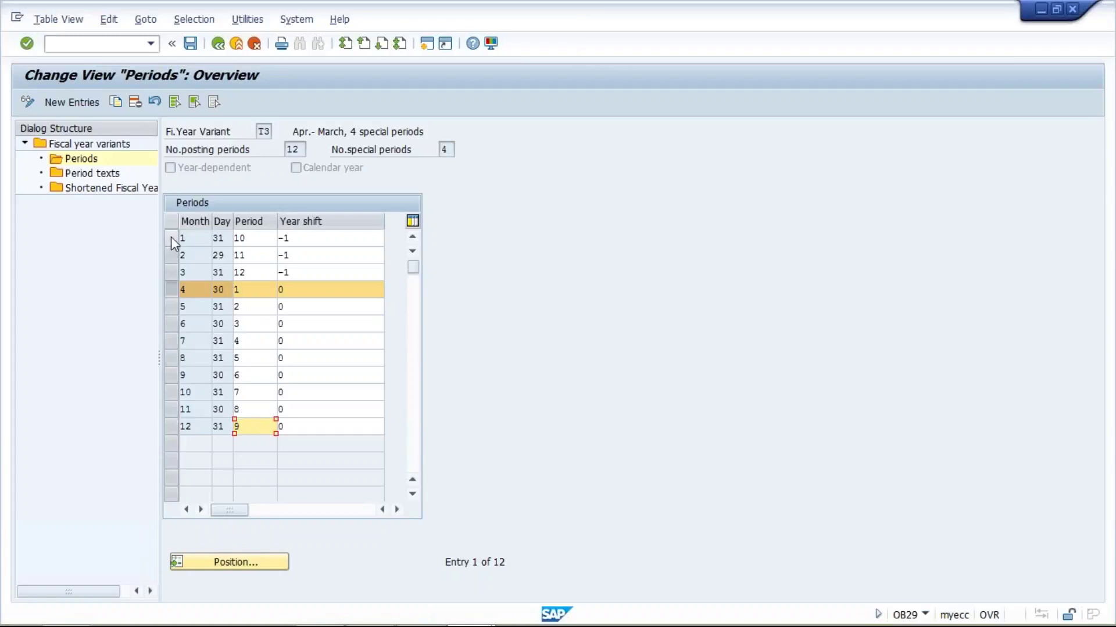
click(260, 239)
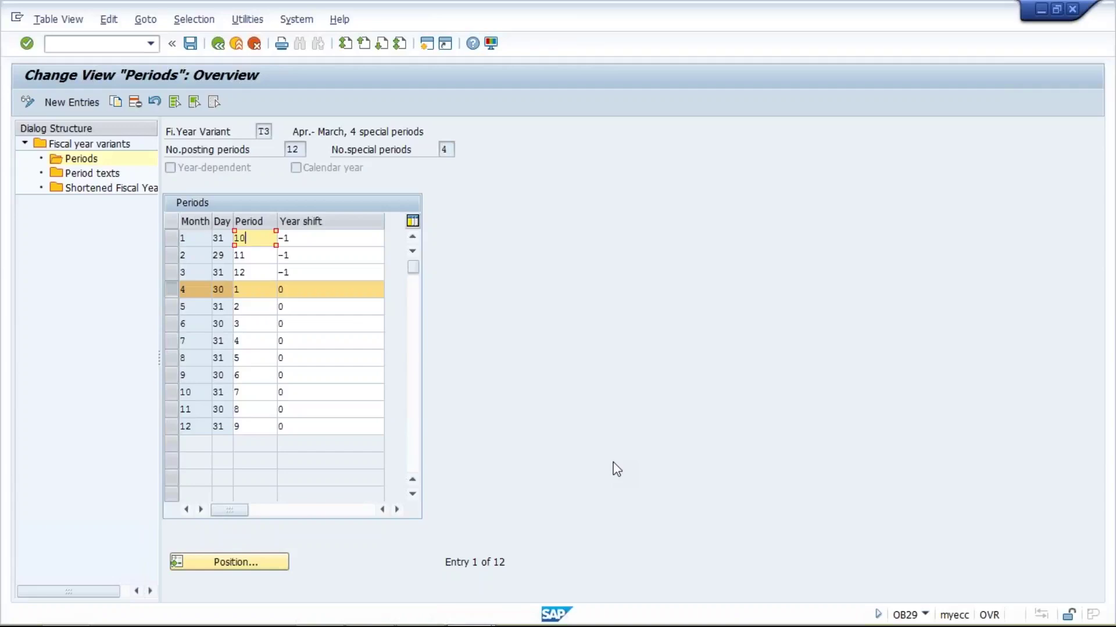
click(253, 293)
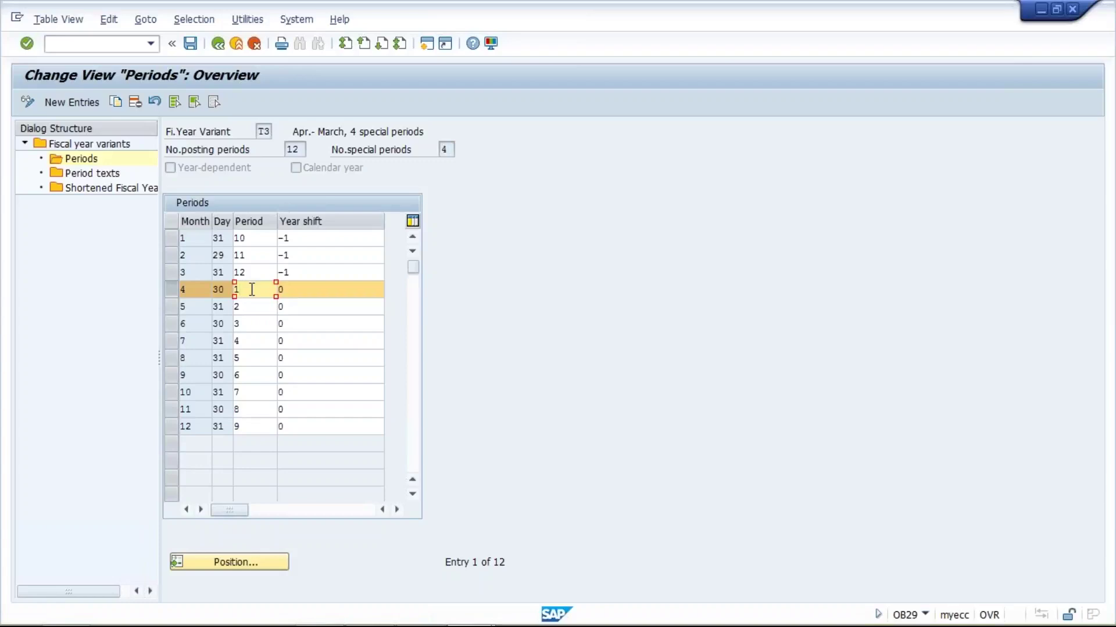
Step: Switch to the Class workbook in Excel and enter the fiscal year 2017-18 in cell K8 of Sheet1
mouse_move(331, 615)
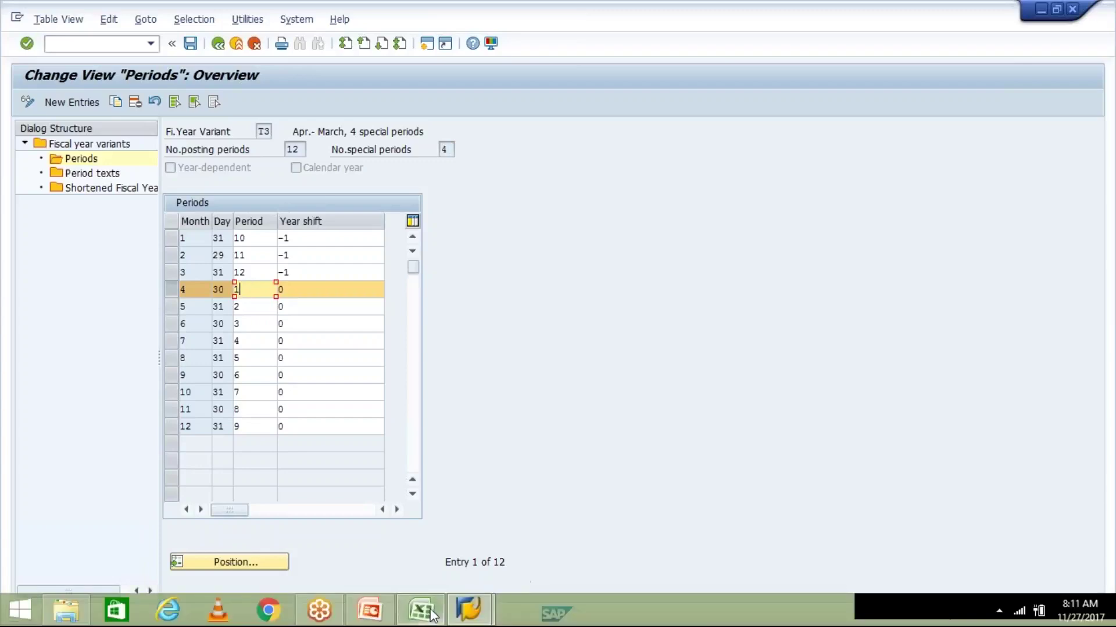
click(431, 614)
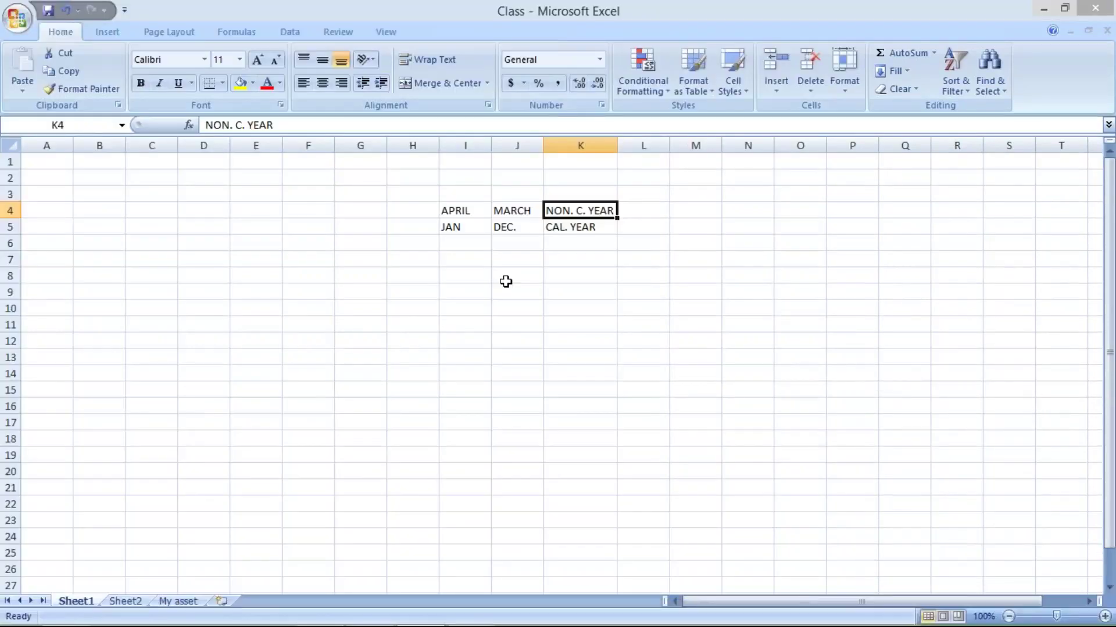
click(569, 277)
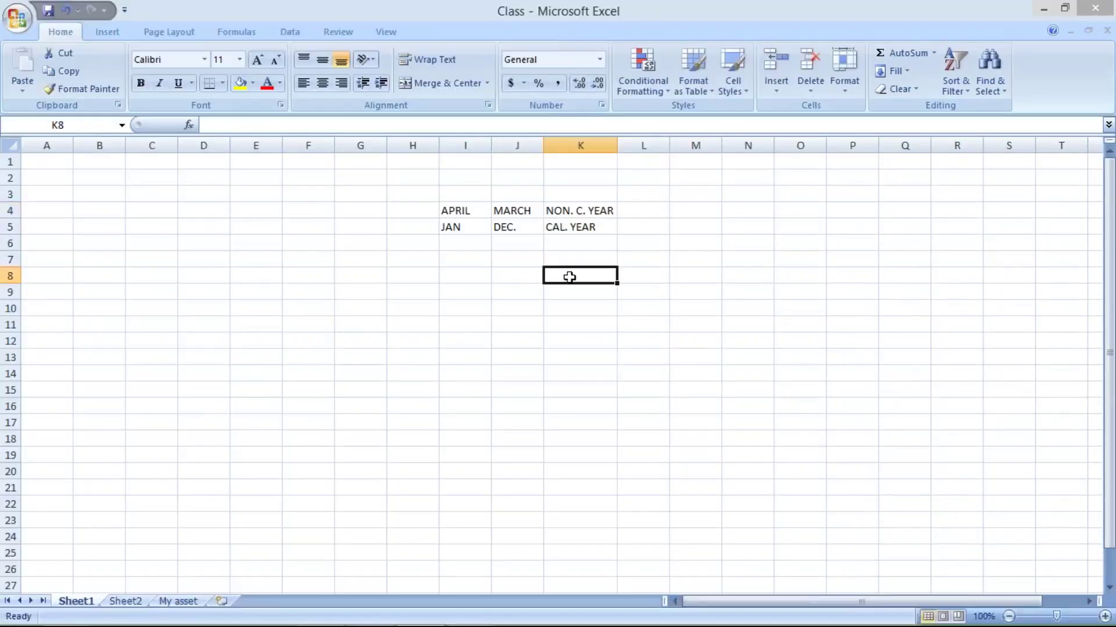
text(201)
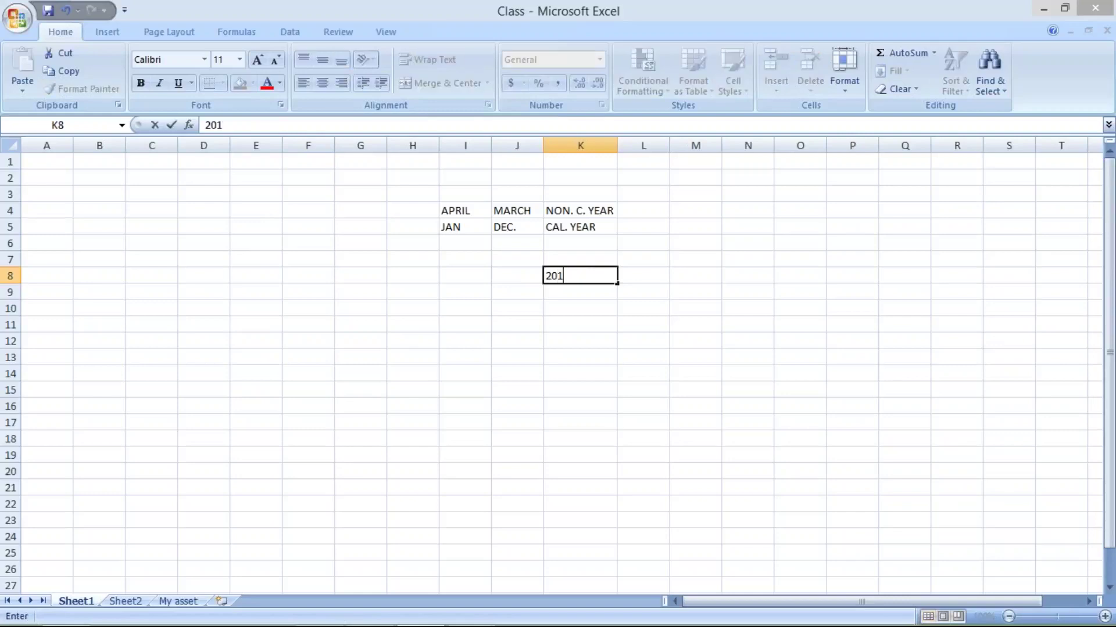
text(7-18)
key(Return)
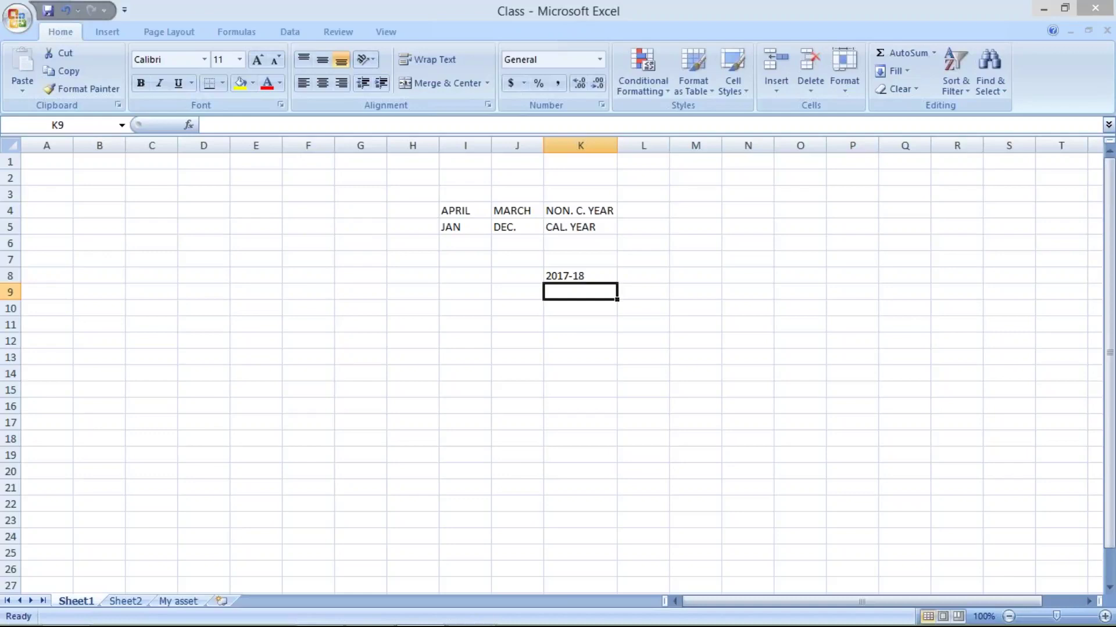
Step: Review the APRIL and MARCH cells of the non-calendar year row against the fiscal year 2017-18 in K8
click(468, 216)
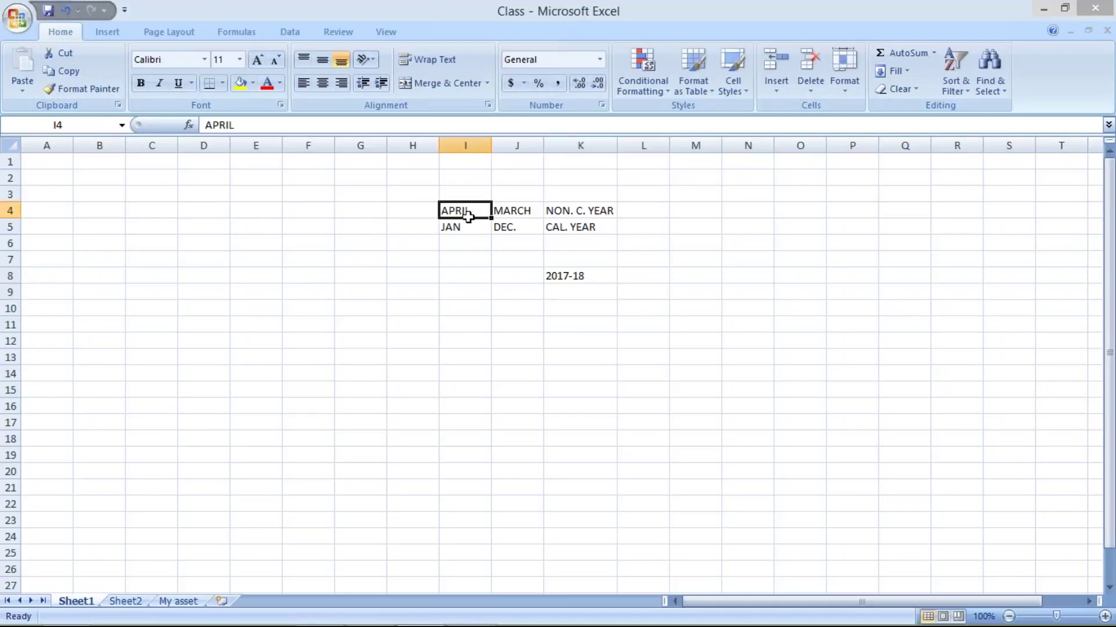
click(514, 213)
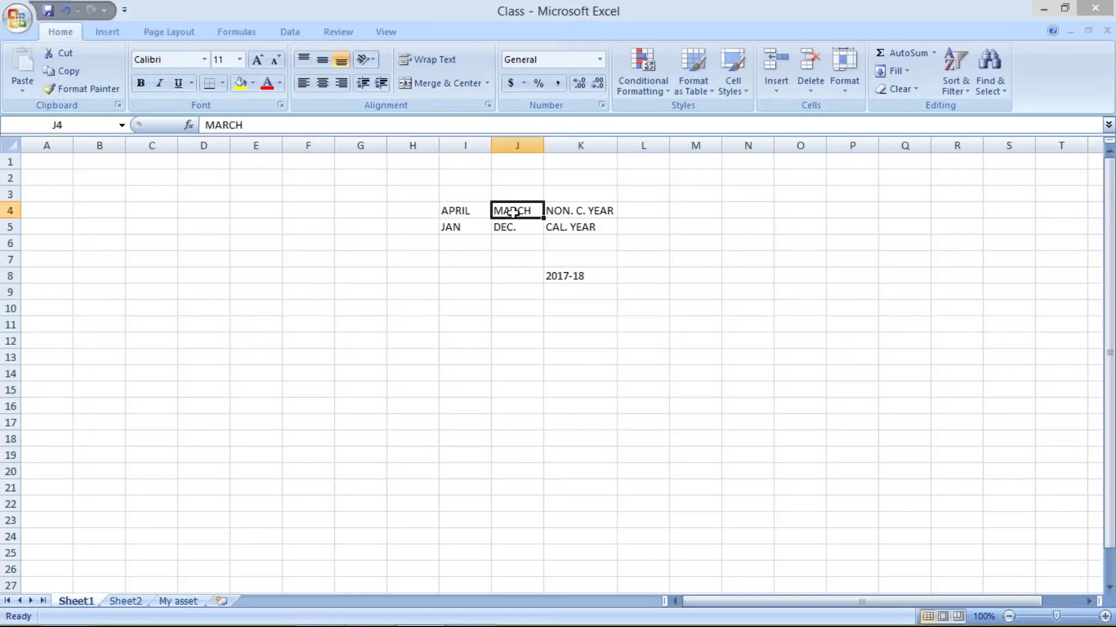
key(Left)
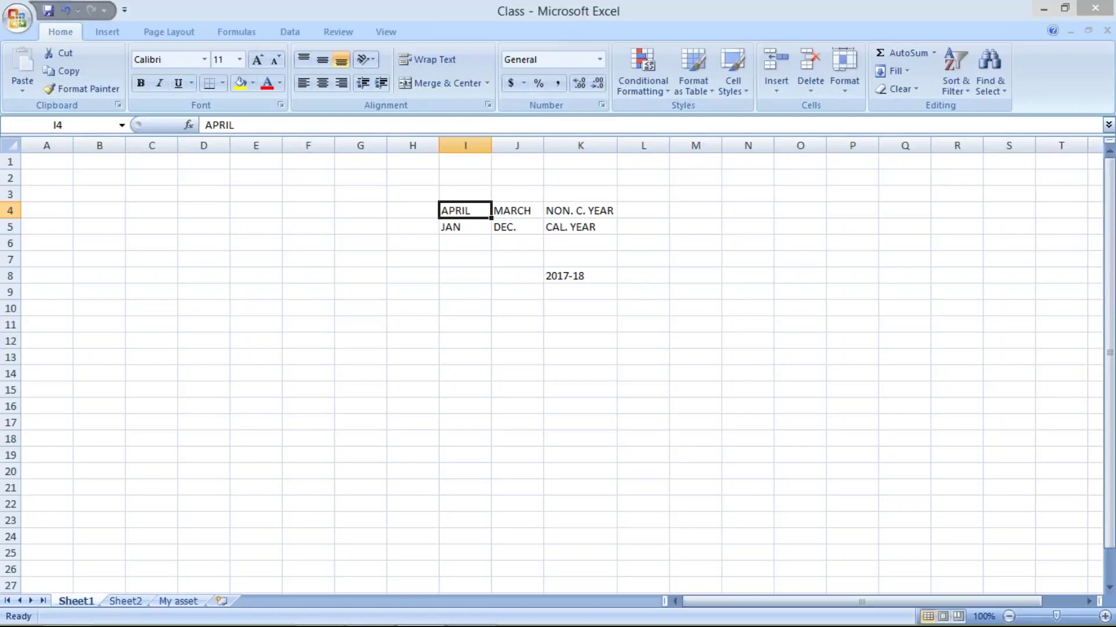
click(588, 277)
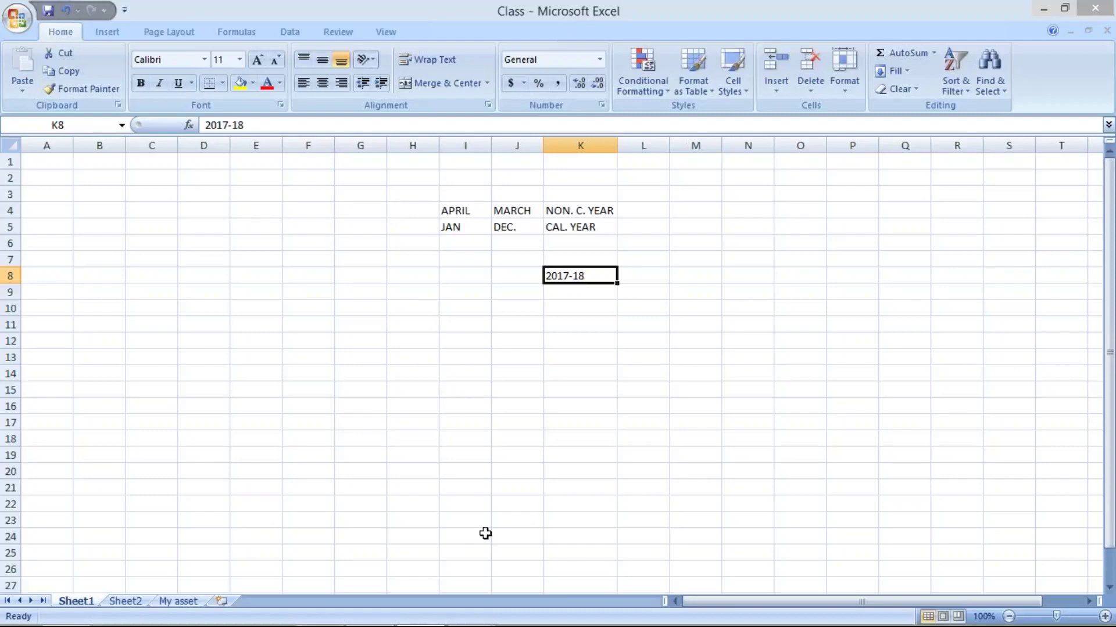
Step: Switch back to SAP's Periods view of T3 and compare the posting periods assigned to months 12, 4 and 1
click(465, 610)
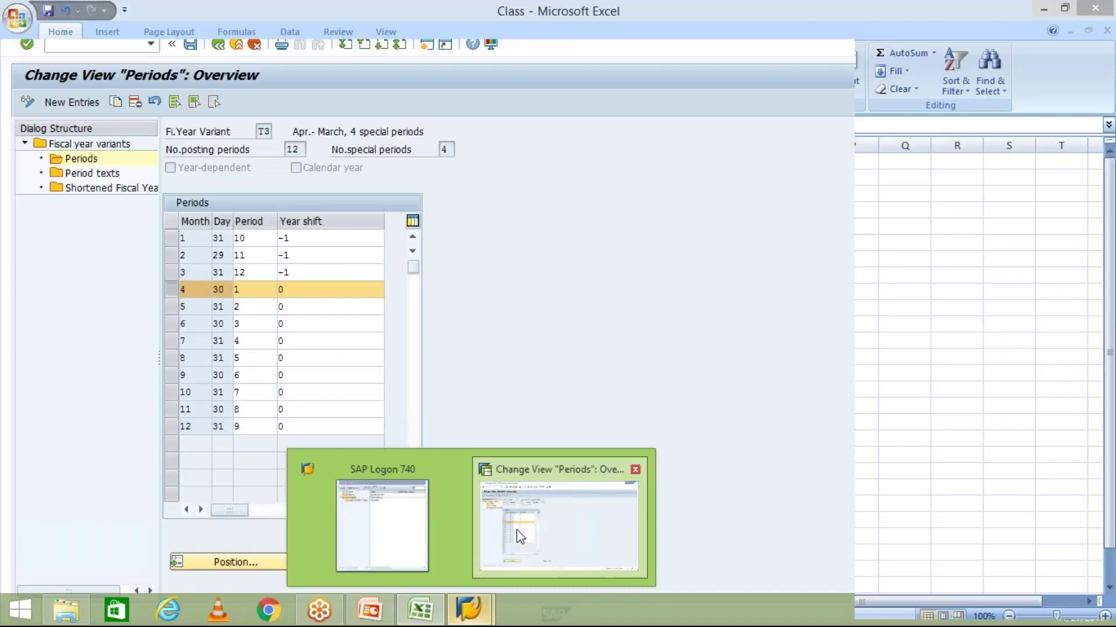
click(519, 536)
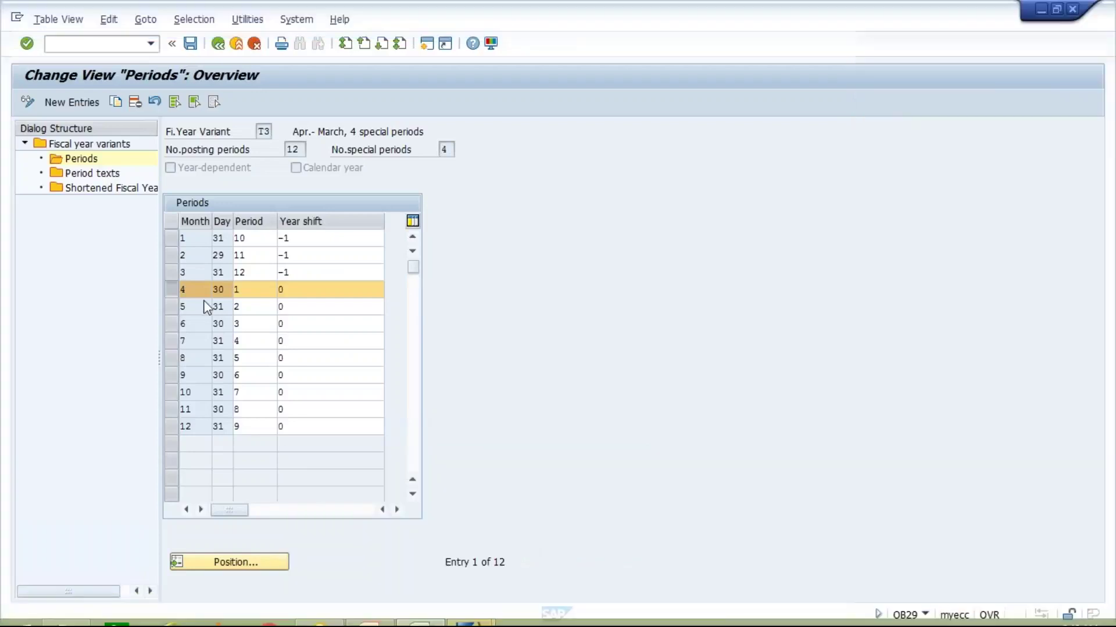
click(257, 428)
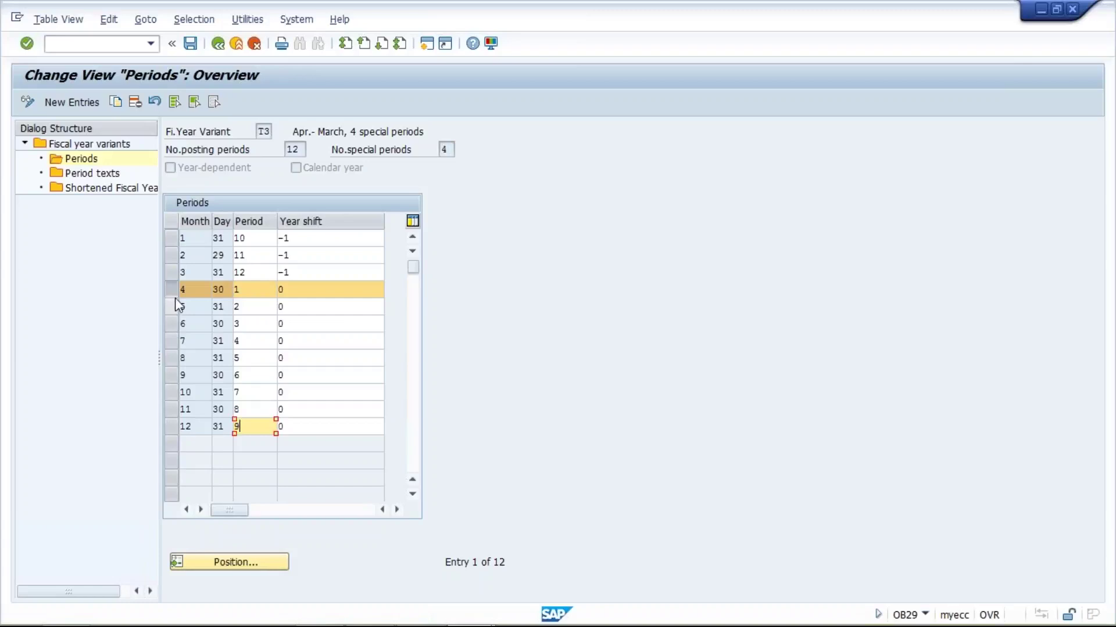
click(296, 289)
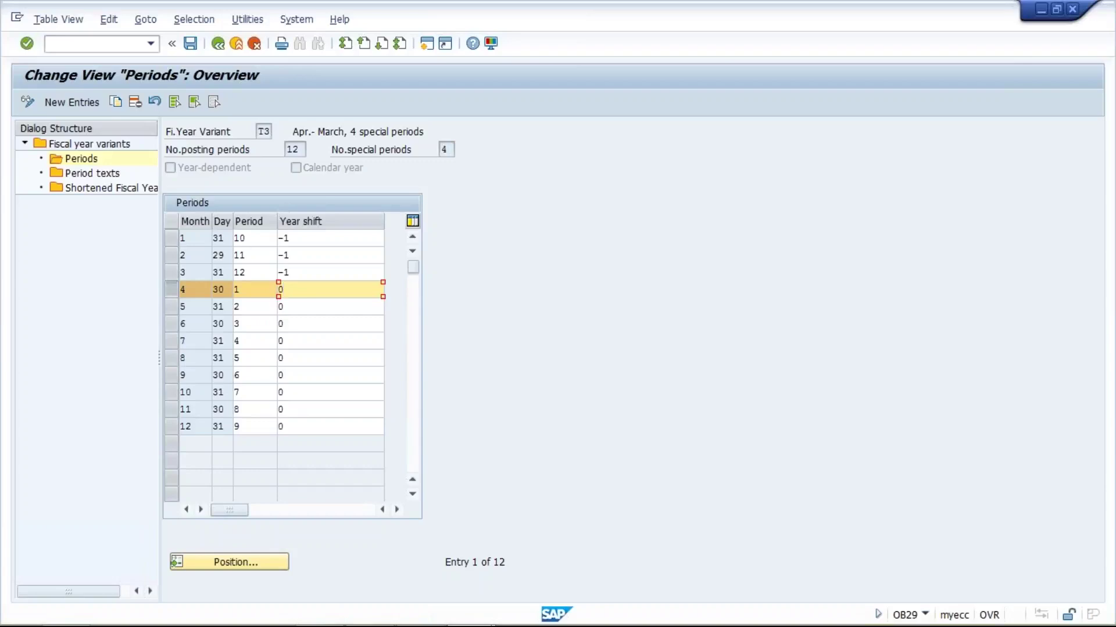
click(251, 242)
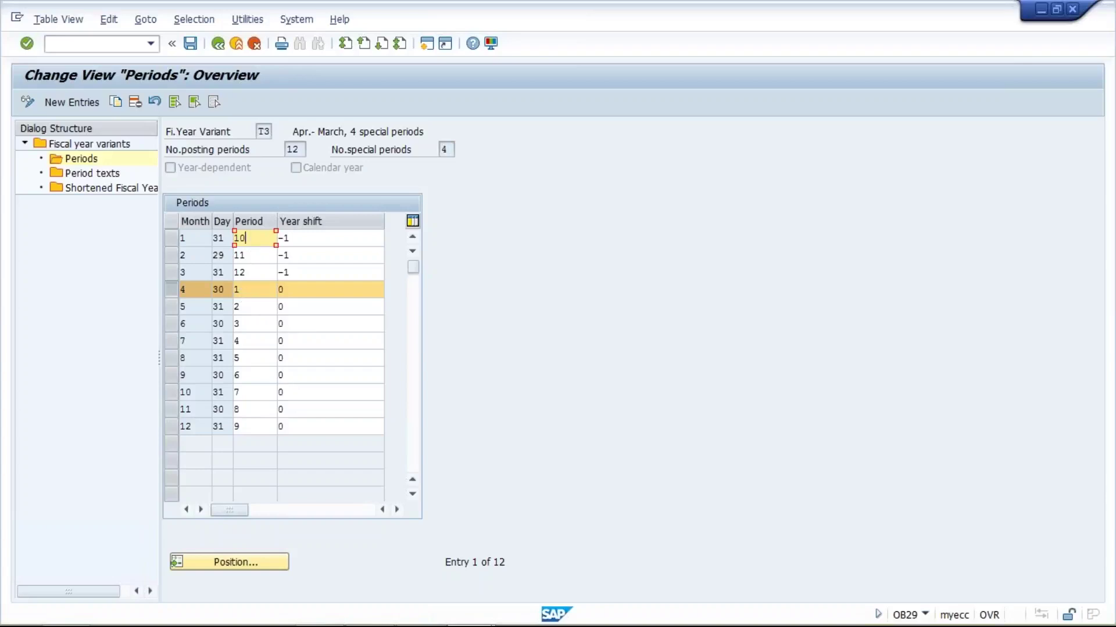
click(256, 291)
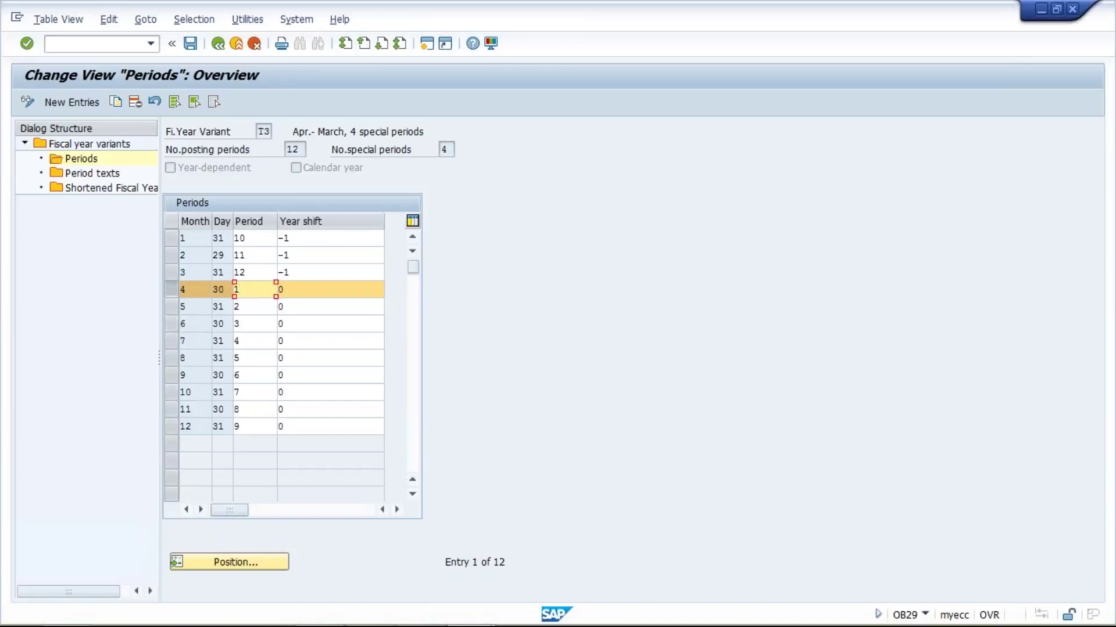
click(254, 431)
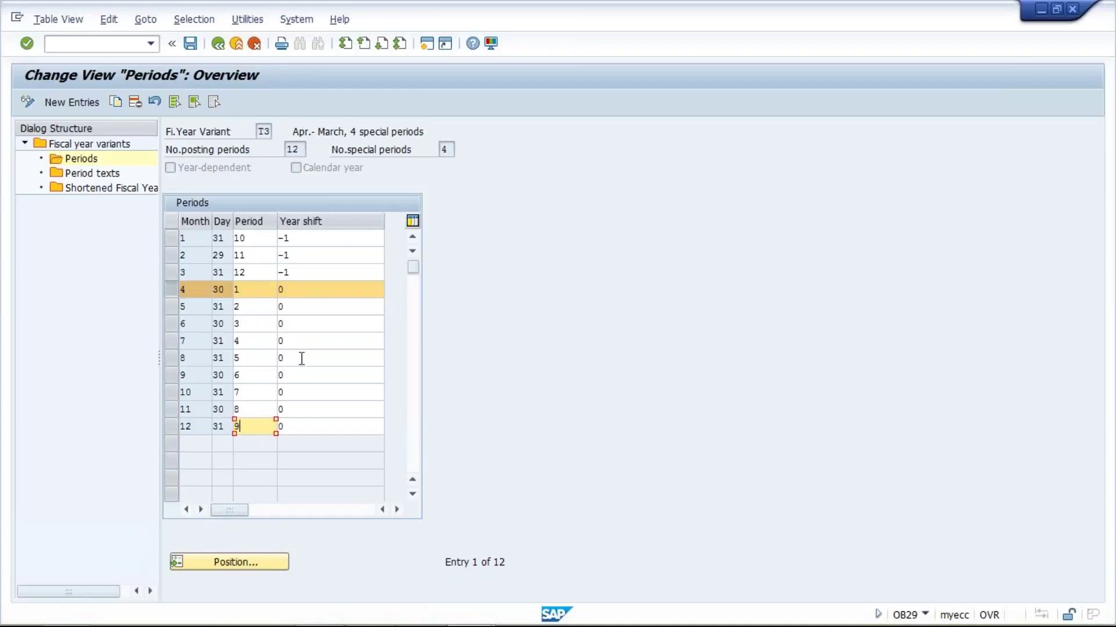
Step: Examine the year shift entries for months 4 to 7 and months 1 to 3, along with month 1's period
click(305, 288)
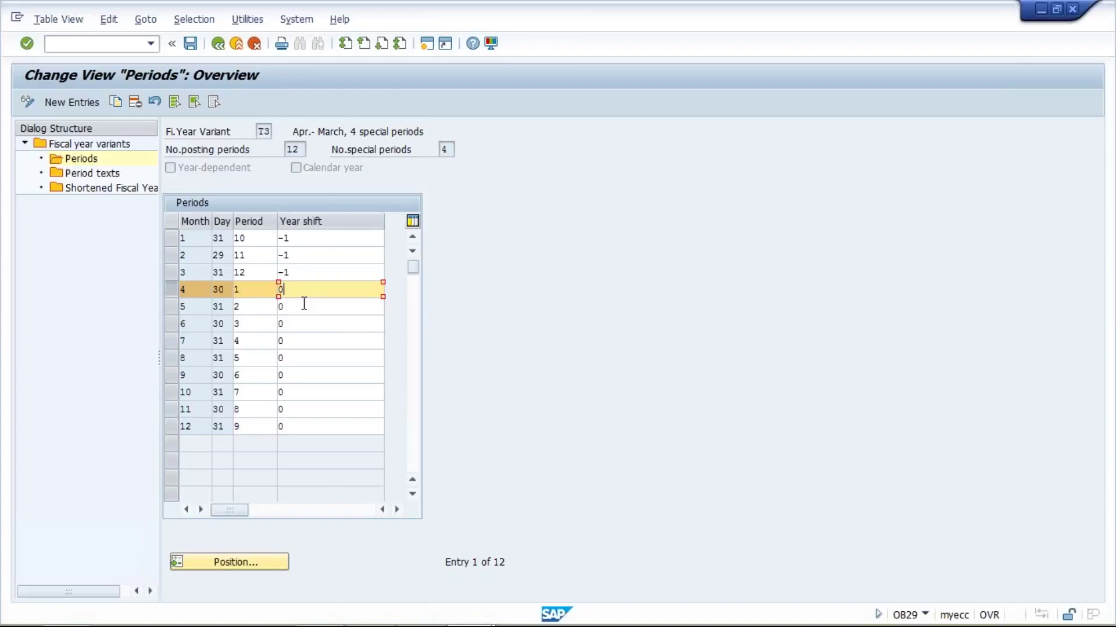
click(308, 305)
click(302, 324)
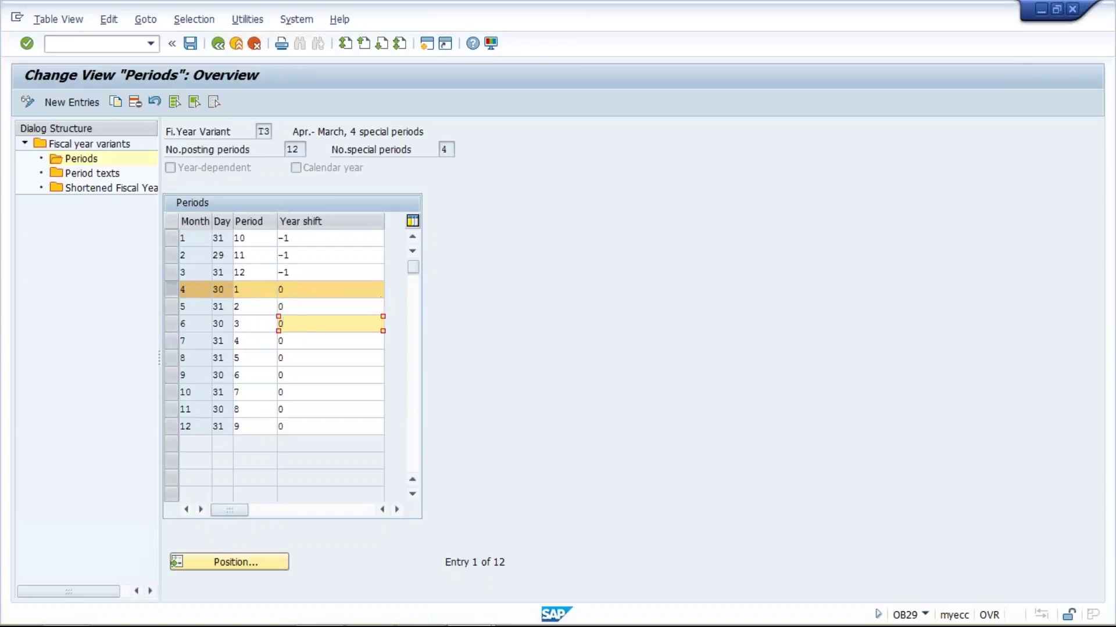
click(280, 340)
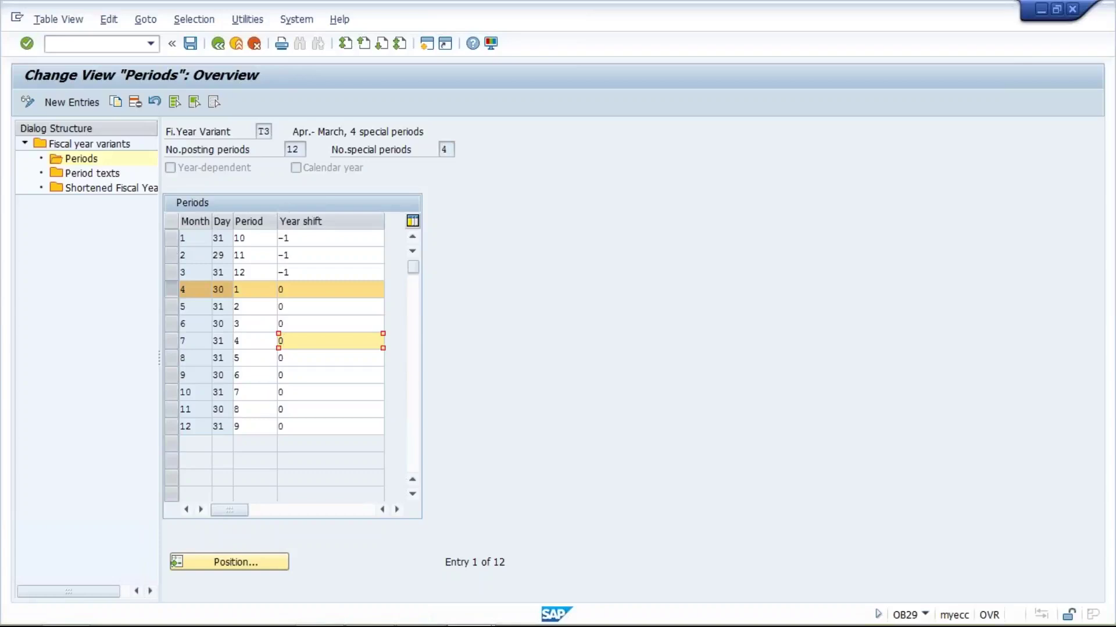
click(303, 241)
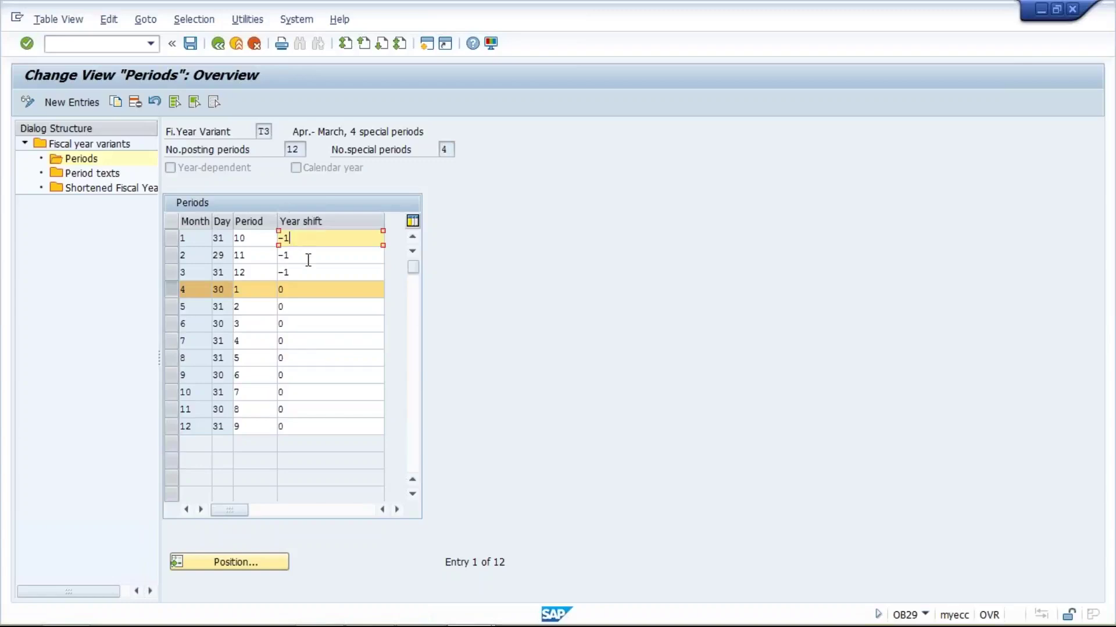
click(308, 256)
click(308, 273)
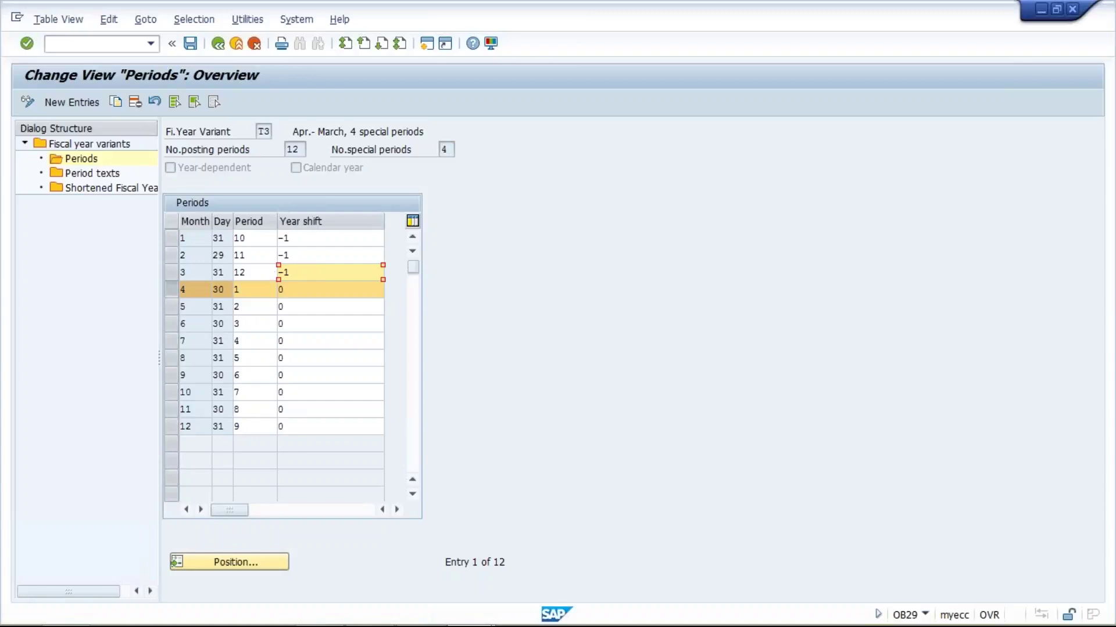
click(316, 239)
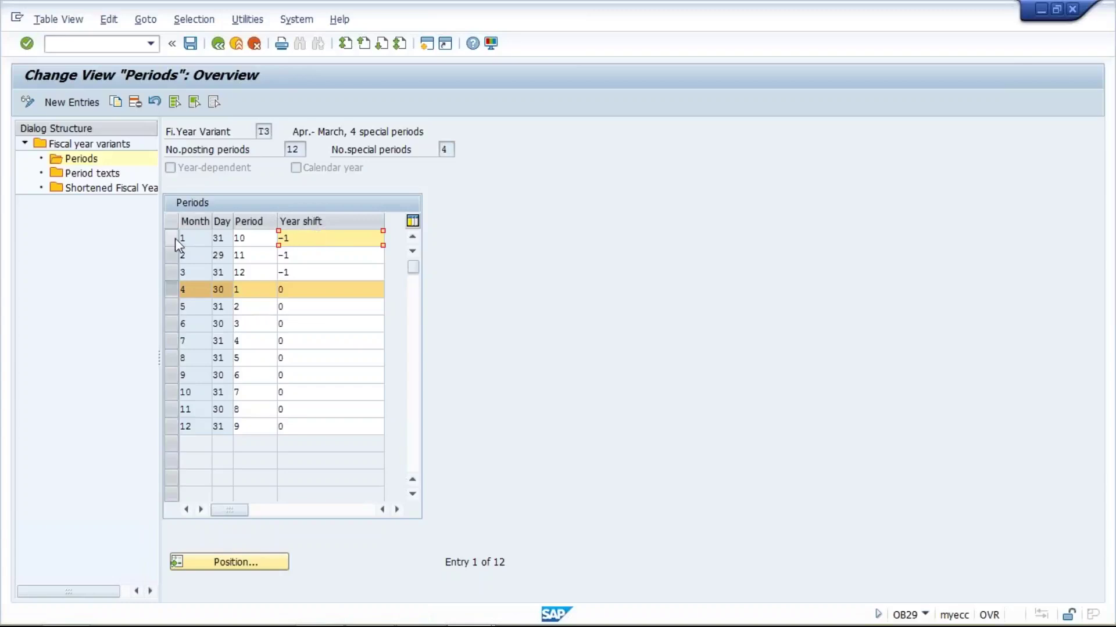
click(253, 240)
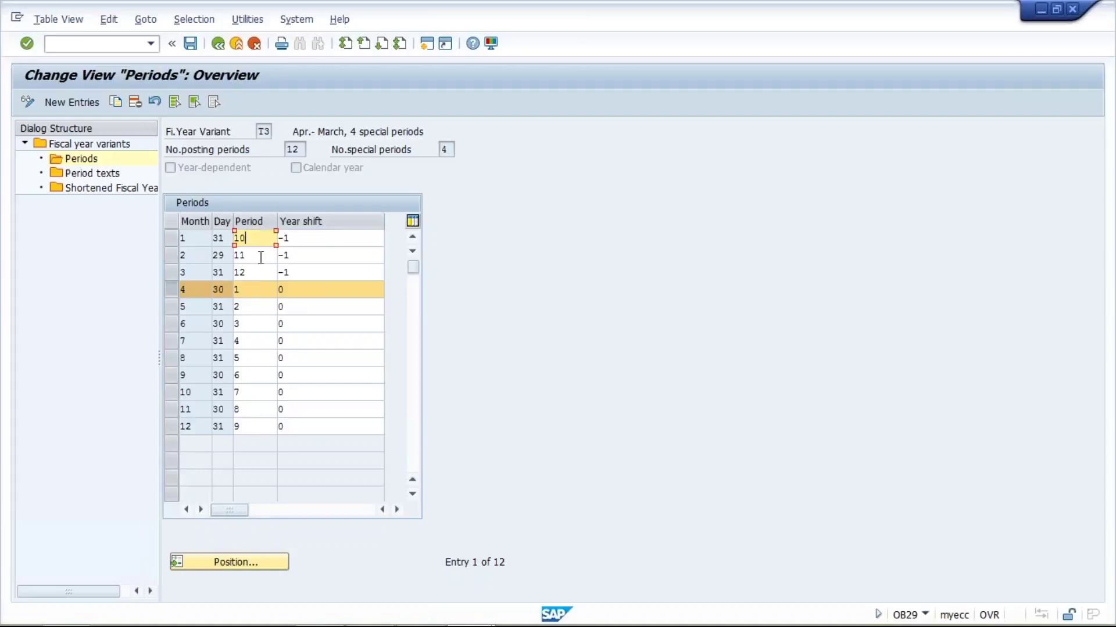
Step: Examine the posting periods assigned to months 2 and 3 and the year shift entries for months 1 to 3
click(259, 257)
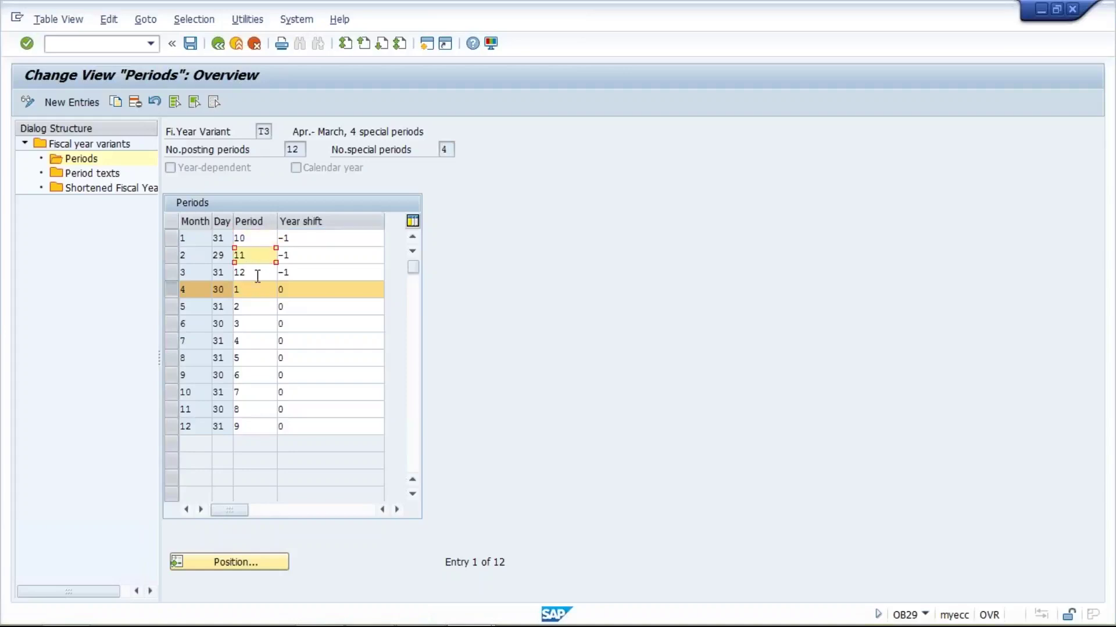
click(259, 271)
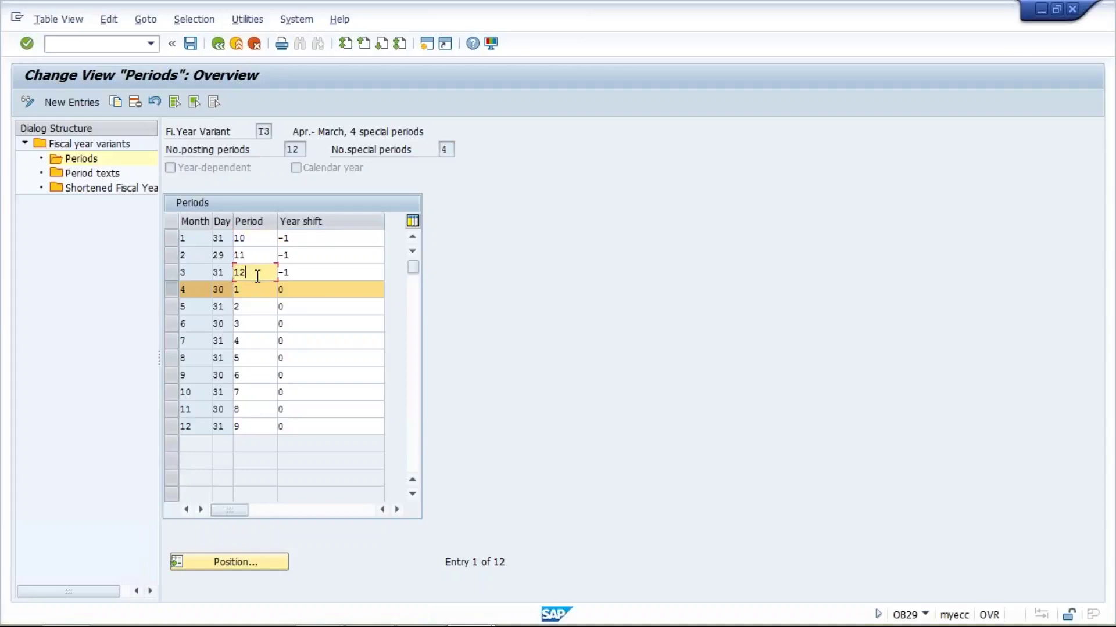
click(331, 240)
click(325, 256)
click(327, 270)
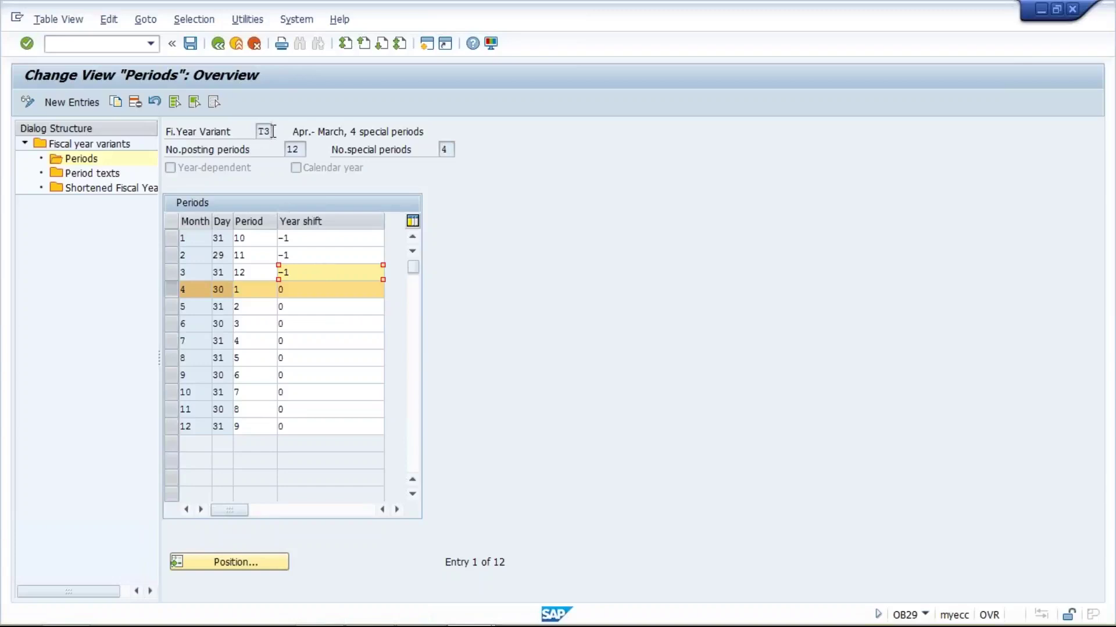
Step: Open an additional SAP session and return to the Periods view of fiscal year variant T3
click(424, 45)
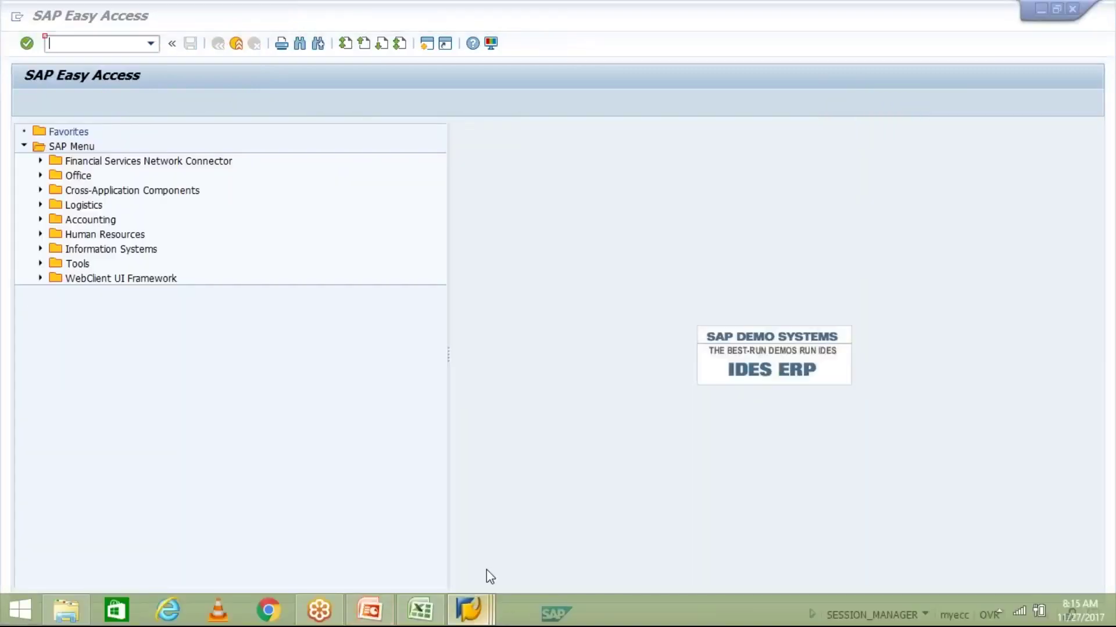
mouse_move(467, 609)
click(468, 520)
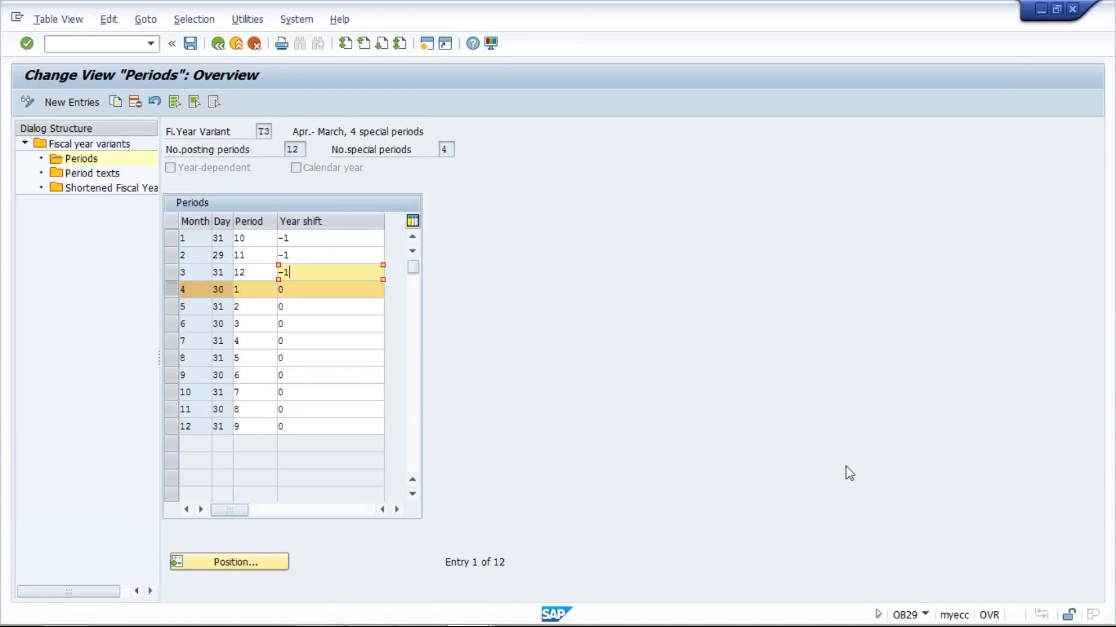
key(alt+Tab)
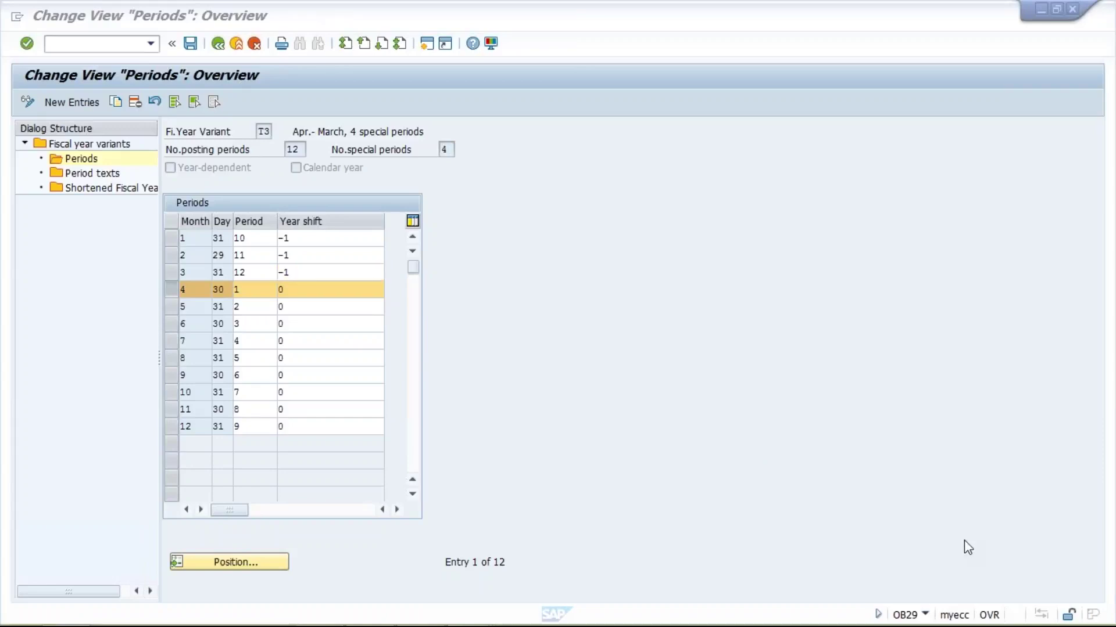
click(545, 558)
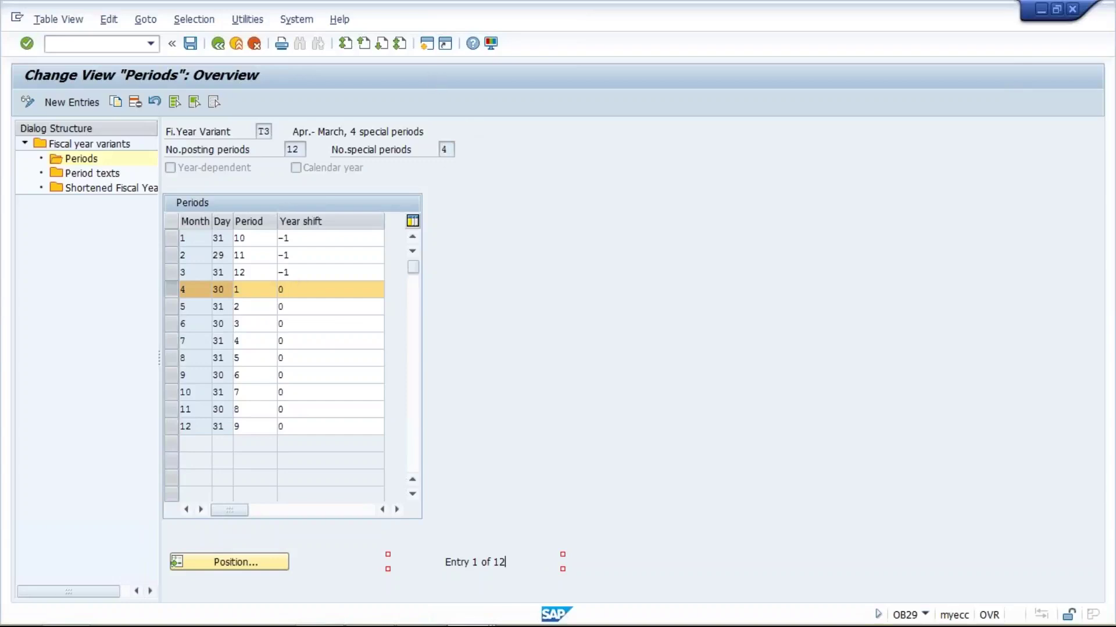
Step: Switch to the 5_Basic Setting presentation in PowerPoint and check the Fiscal Year Variant slide for its transaction codes
click(463, 619)
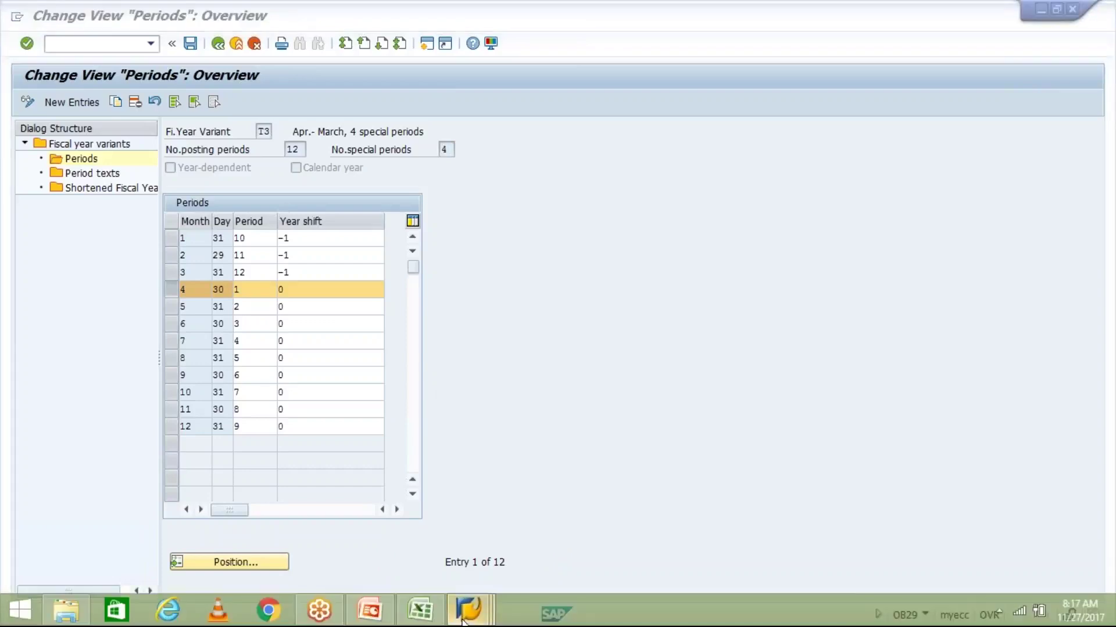
click(631, 540)
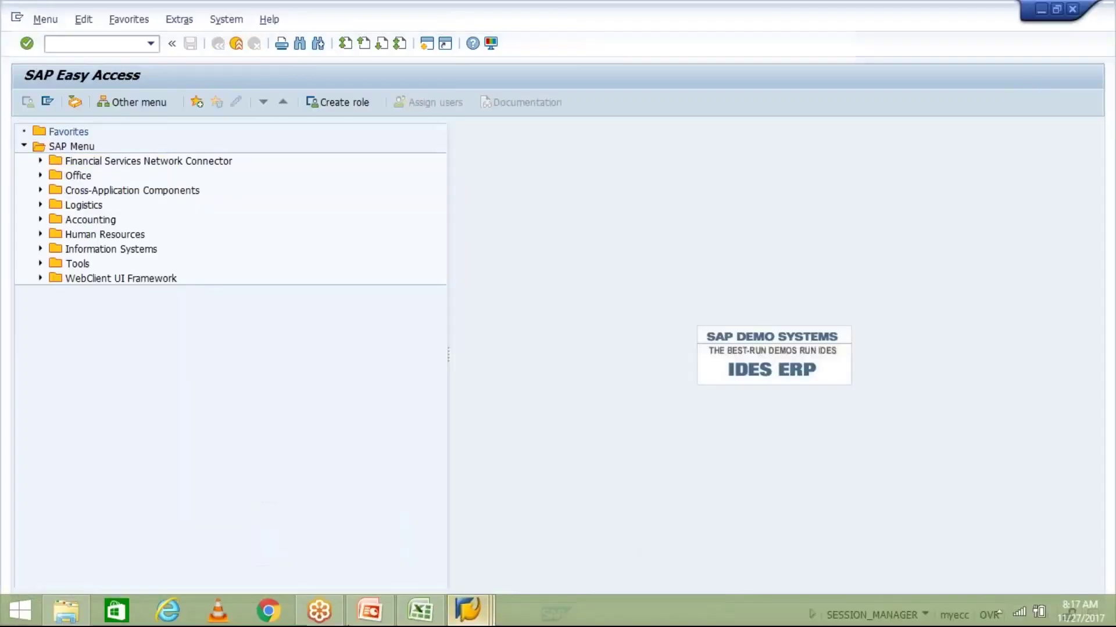
click(365, 613)
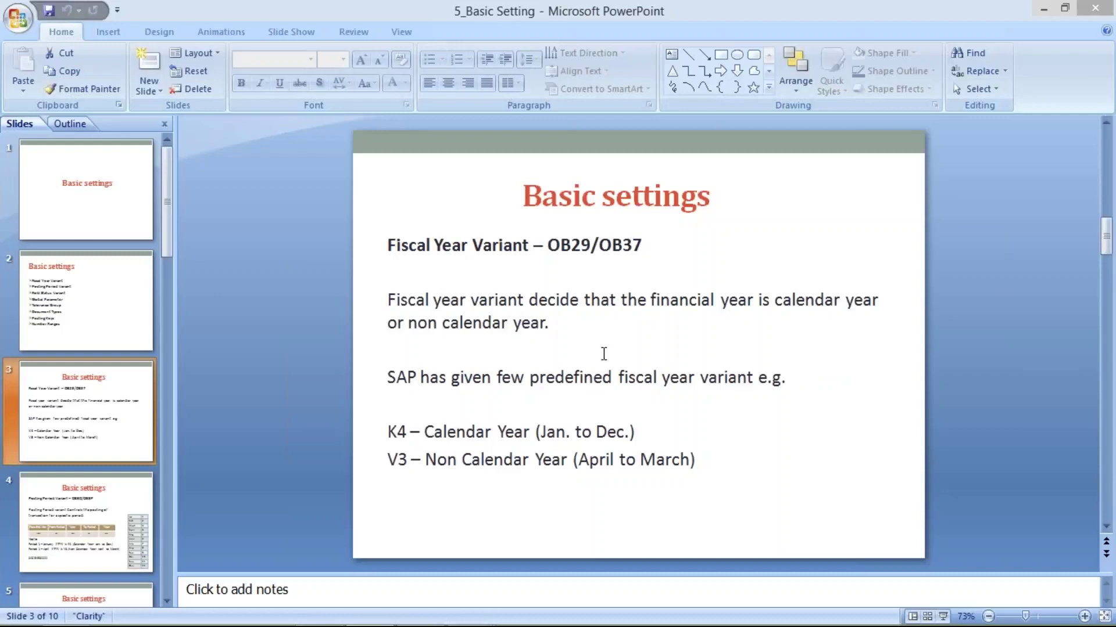
Step: Switch to the SAP Easy Access session and run transaction OB37
mouse_move(483, 617)
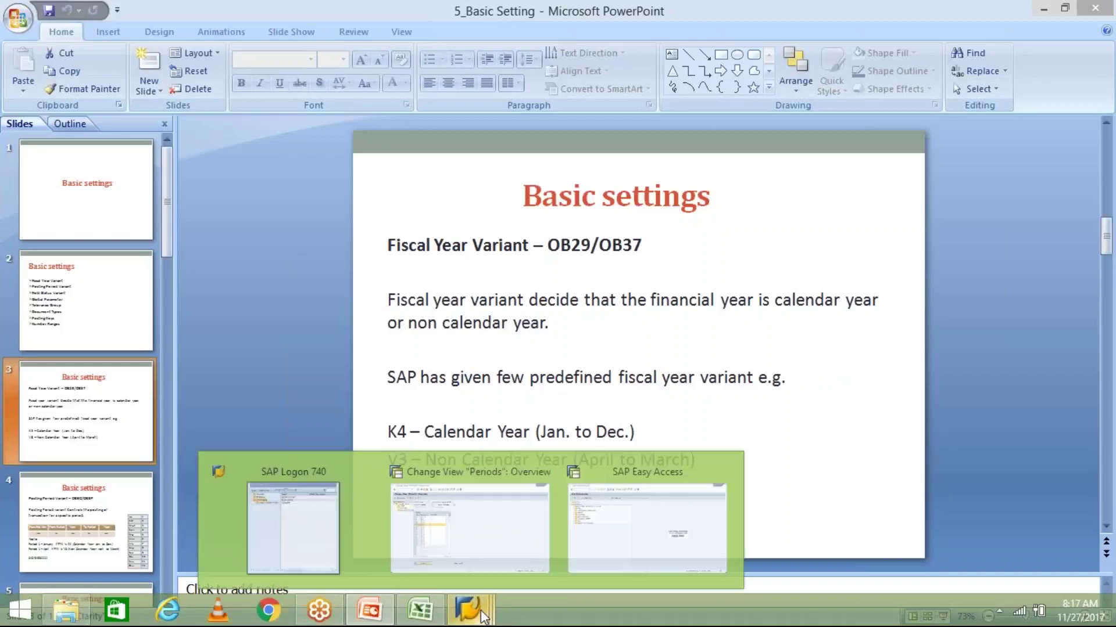
click(621, 558)
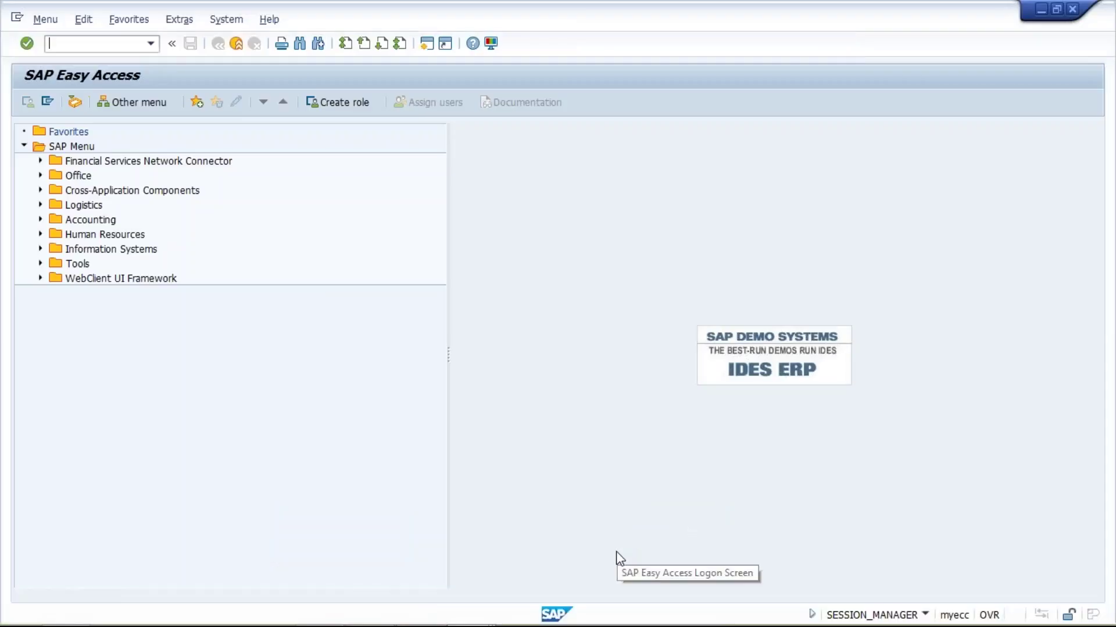
text(OB)
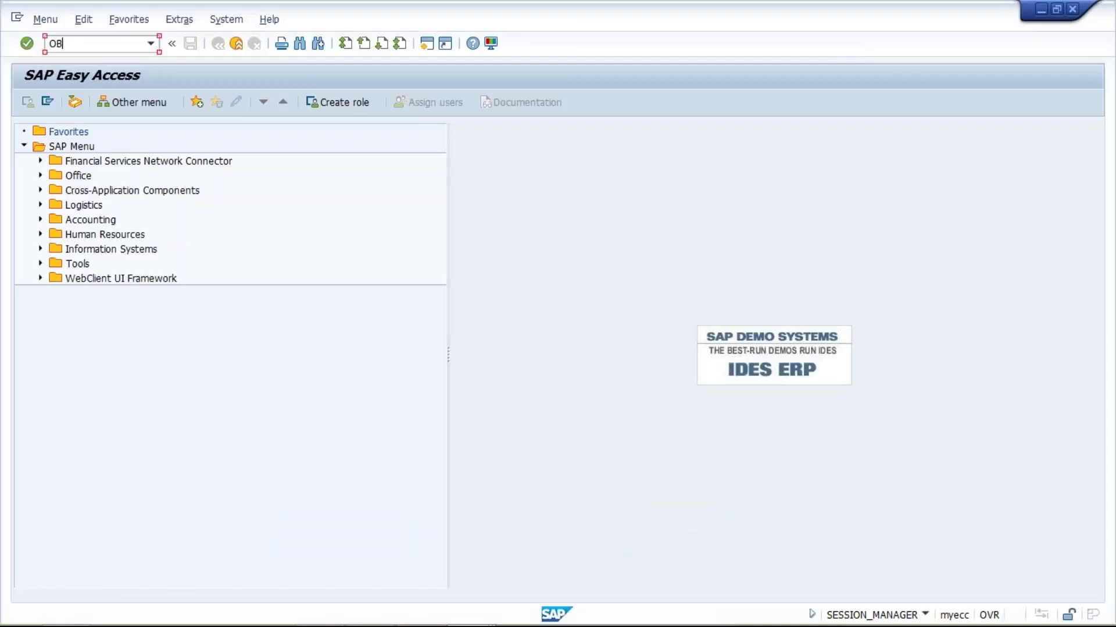
text(37)
key(Return)
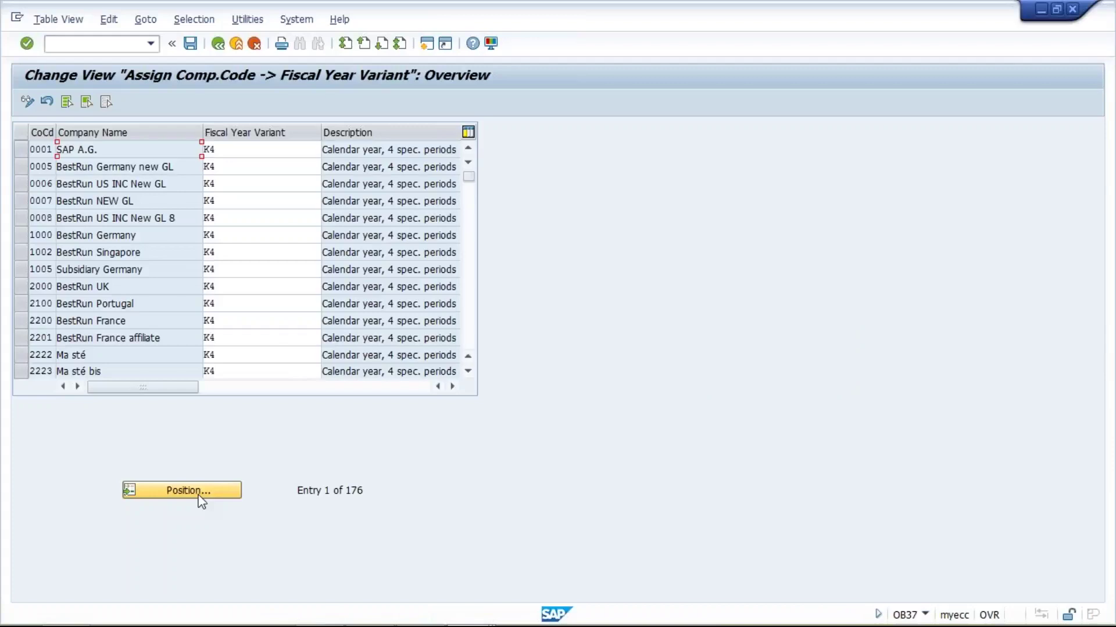
Step: Position the company code list on company code TM10
click(201, 491)
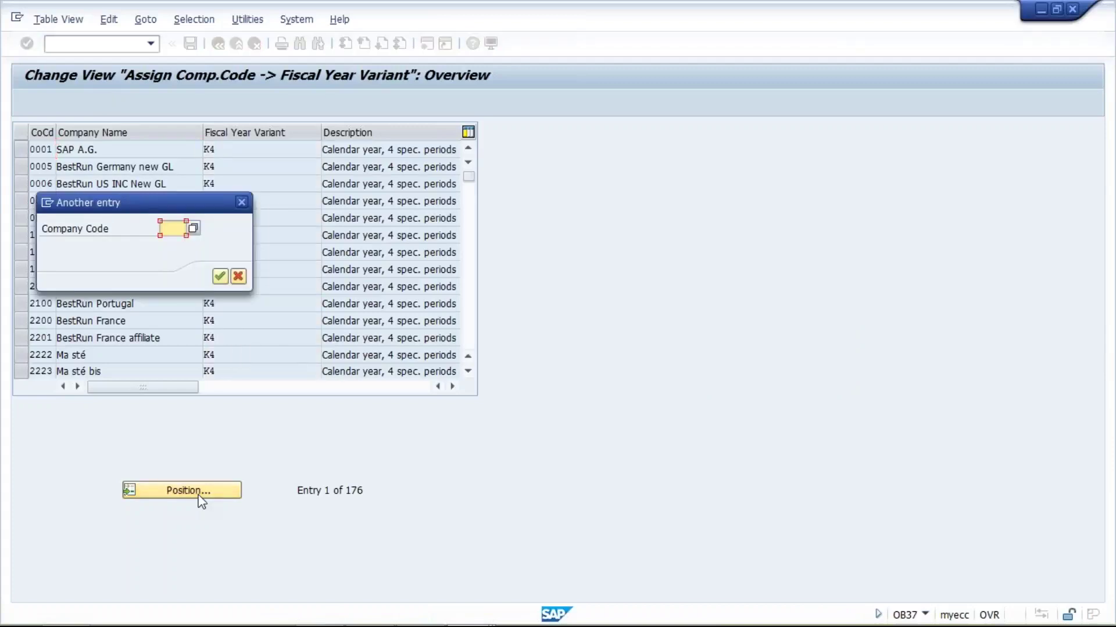
text(TM10)
key(Return)
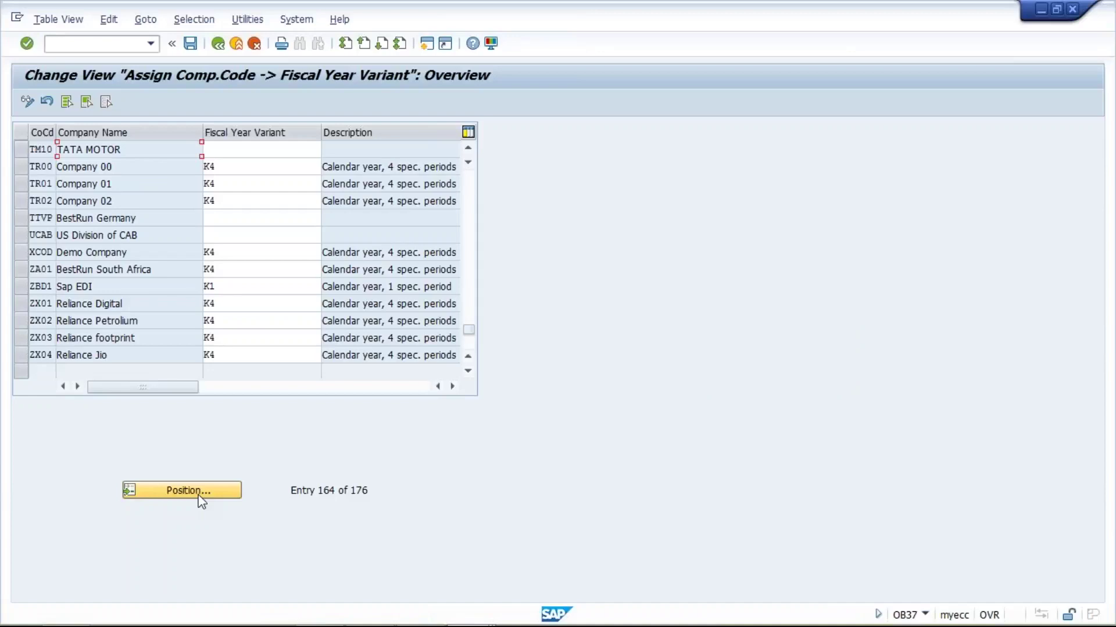
Step: Assign fiscal year variant T3 to company code TM10, TATA MOTOR
click(222, 150)
text(T)
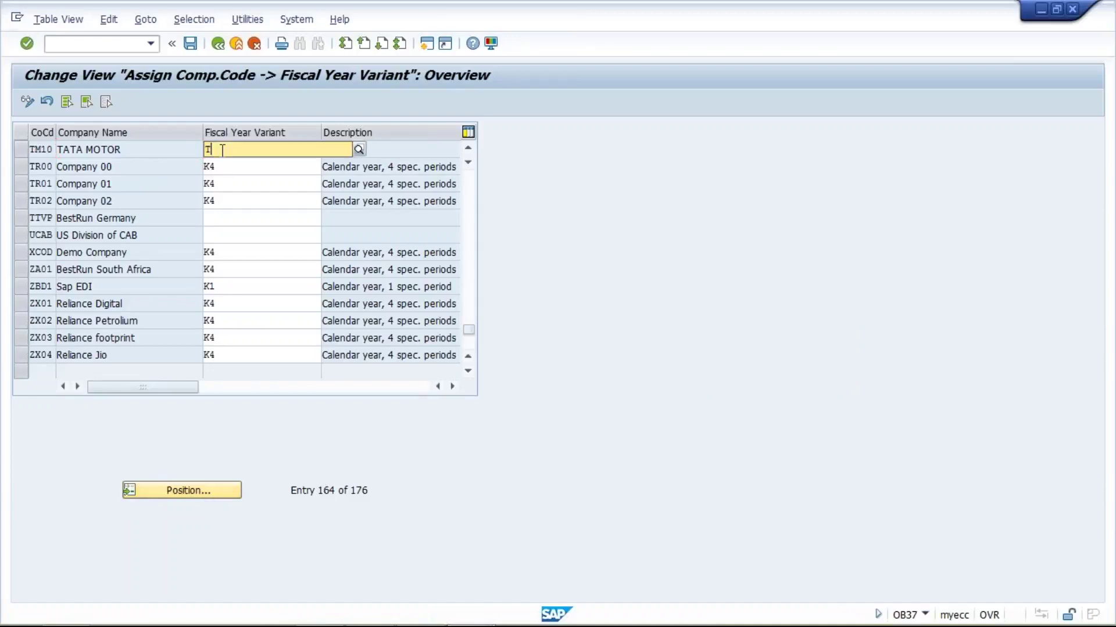
text(3)
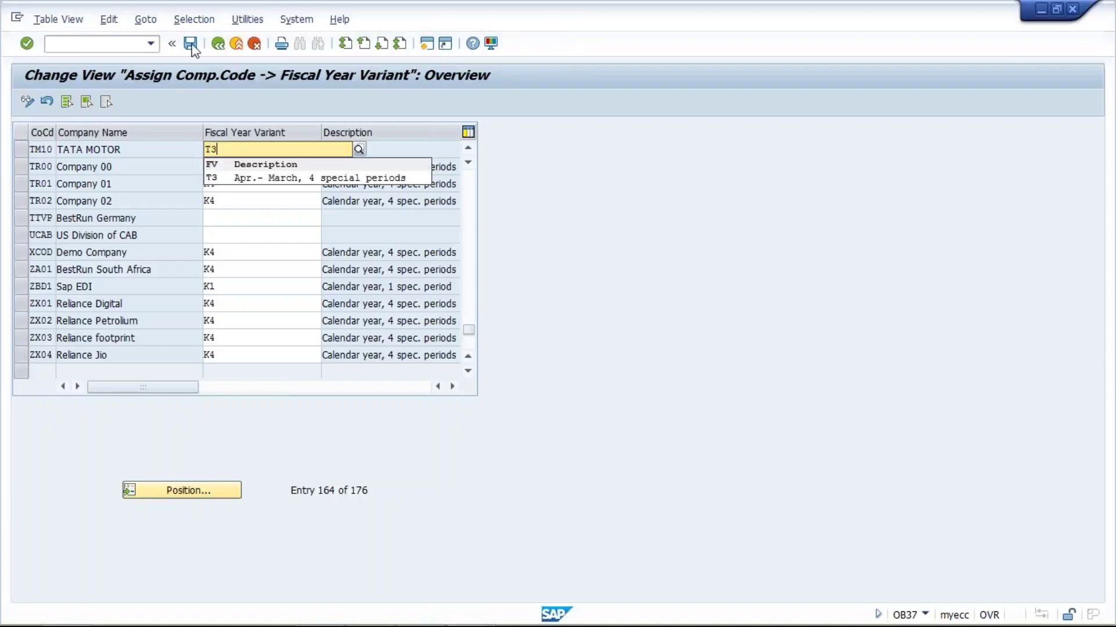
key(Down)
key(Return)
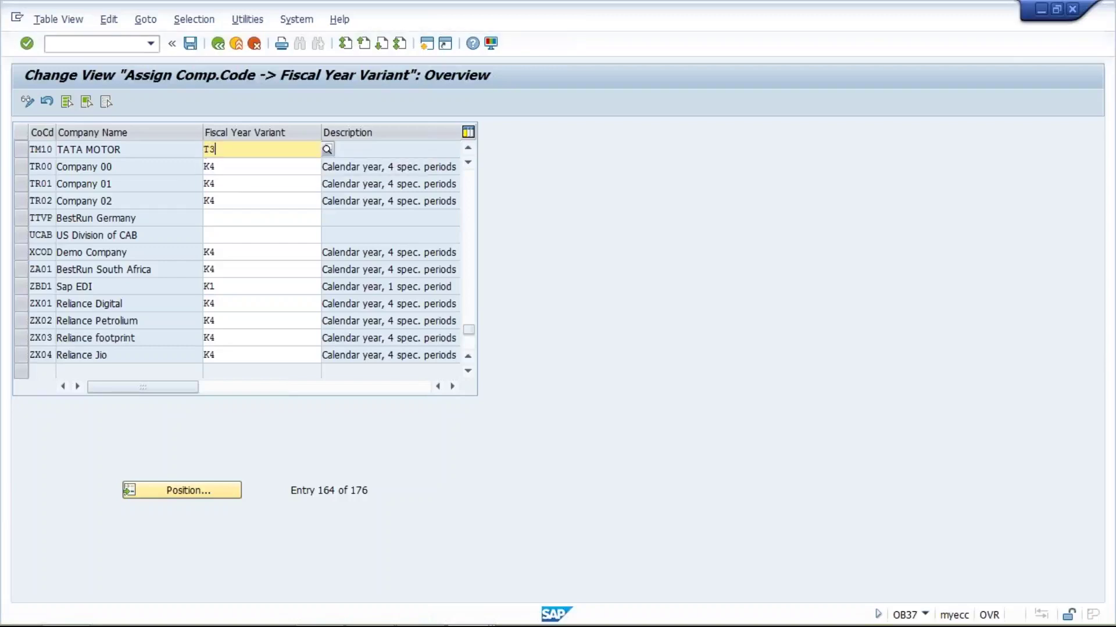
Step: Save the fiscal year variant assignment, accepting the warnings and recording it in the TATA MOTOR_1 customizing request
click(190, 49)
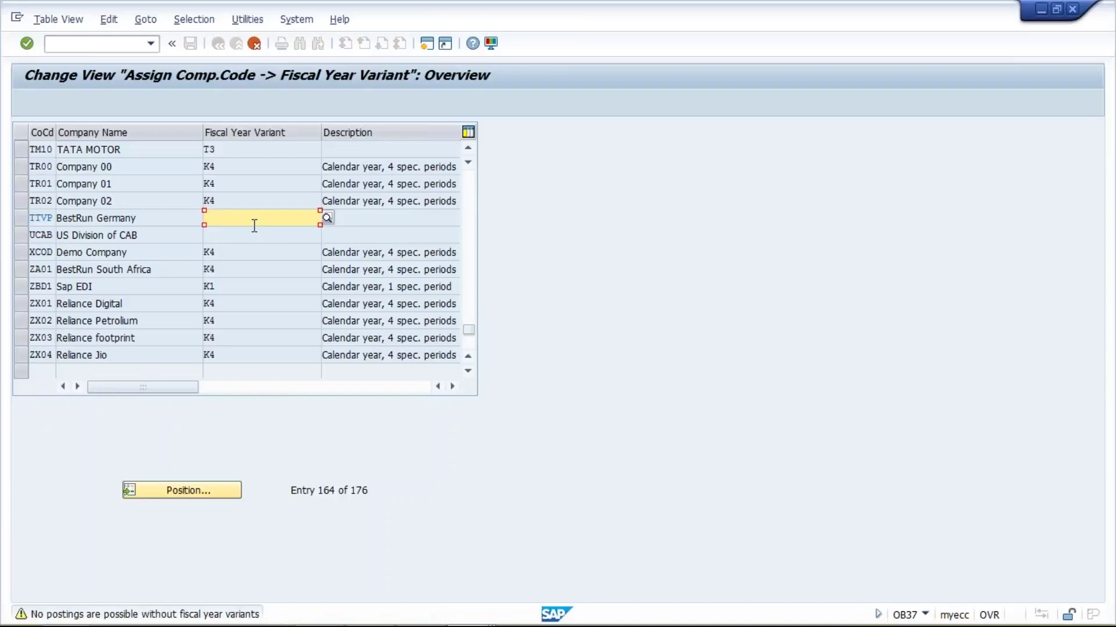
key(Return)
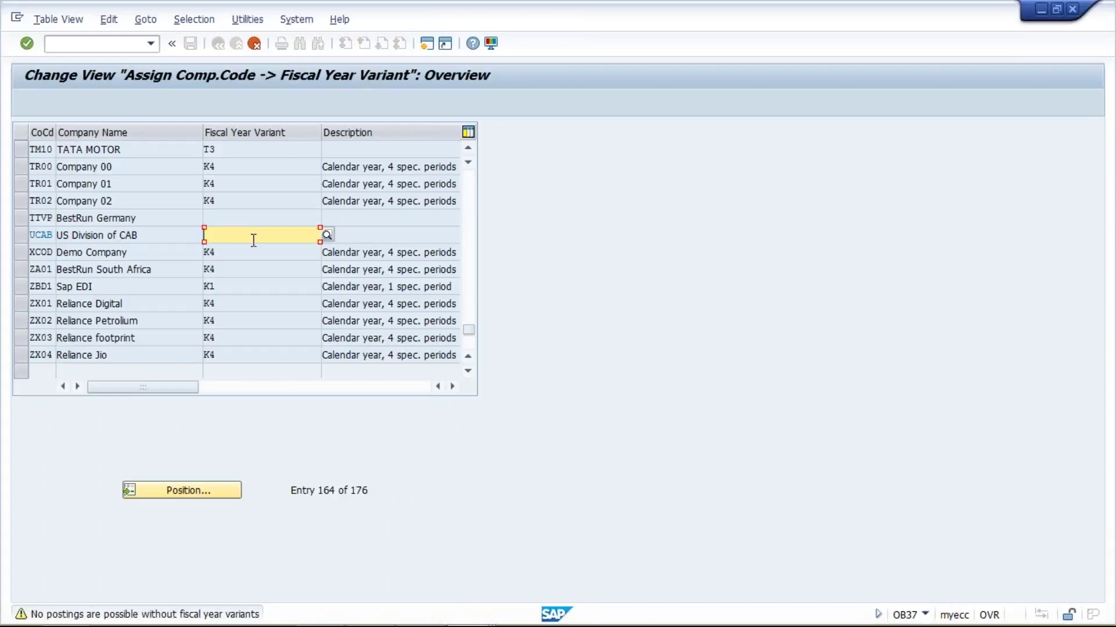
key(Return)
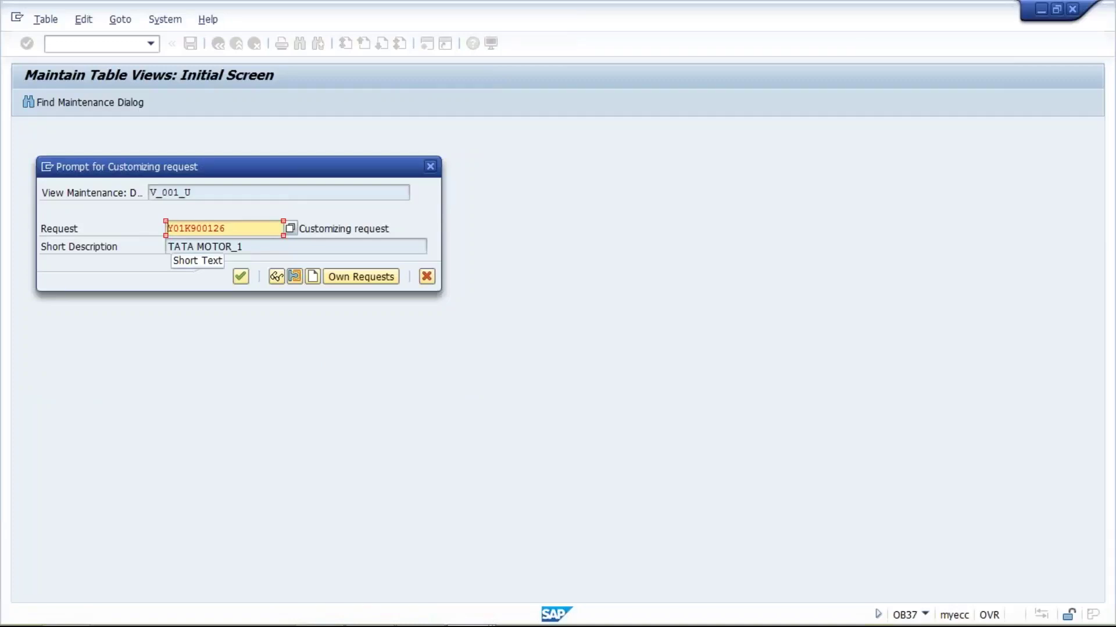
key(Return)
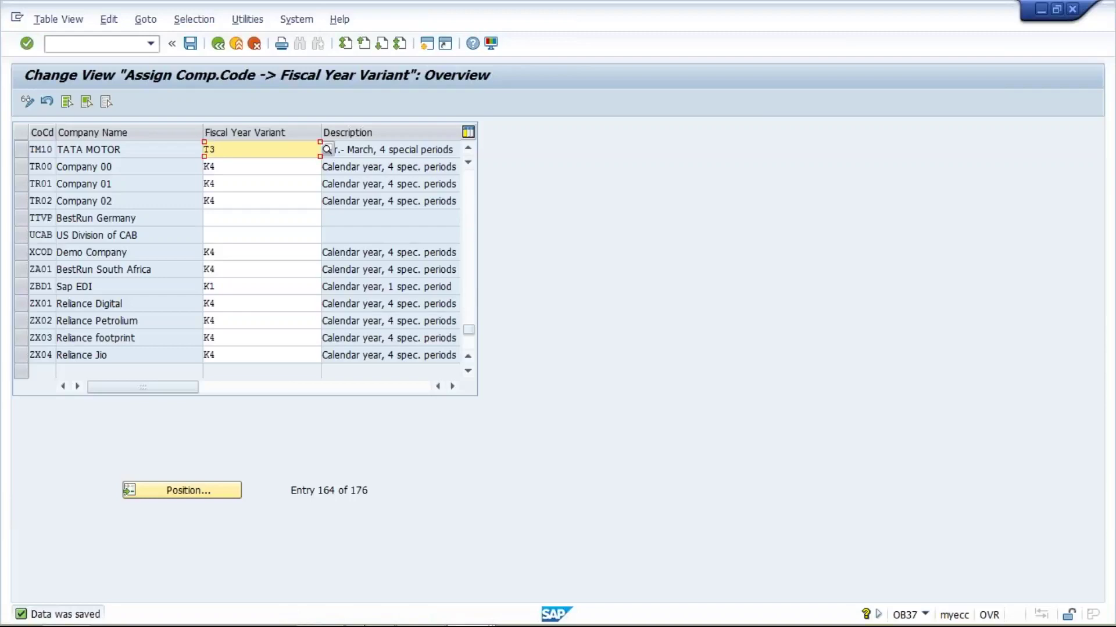
Step: Switch to the 5_Basic Setting presentation in PowerPoint and open slide 4 on the posting period variant
click(378, 615)
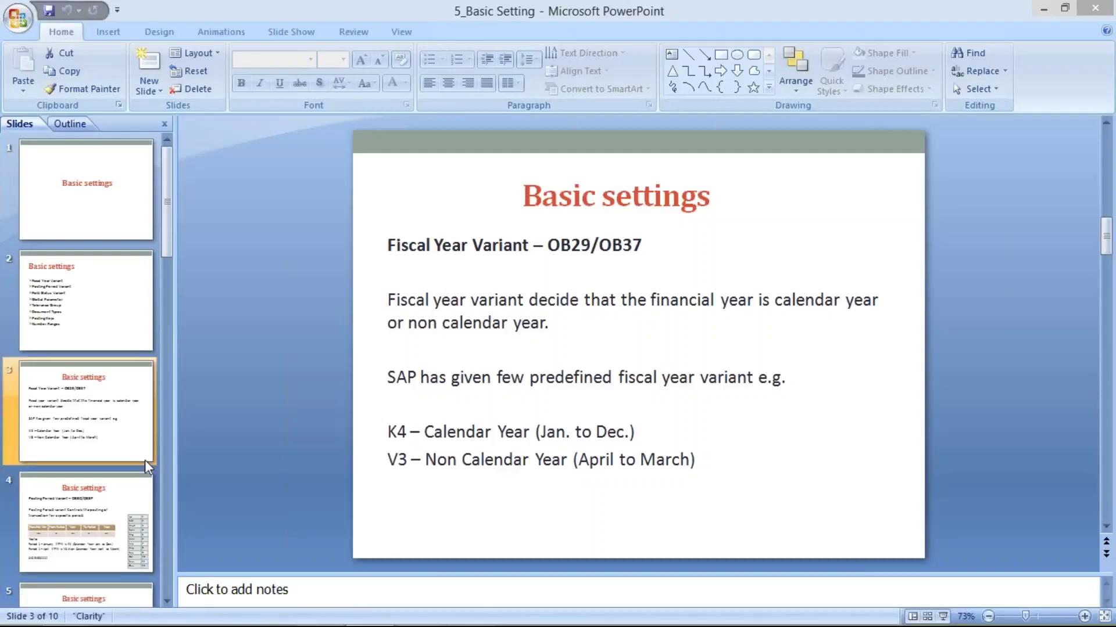
click(104, 511)
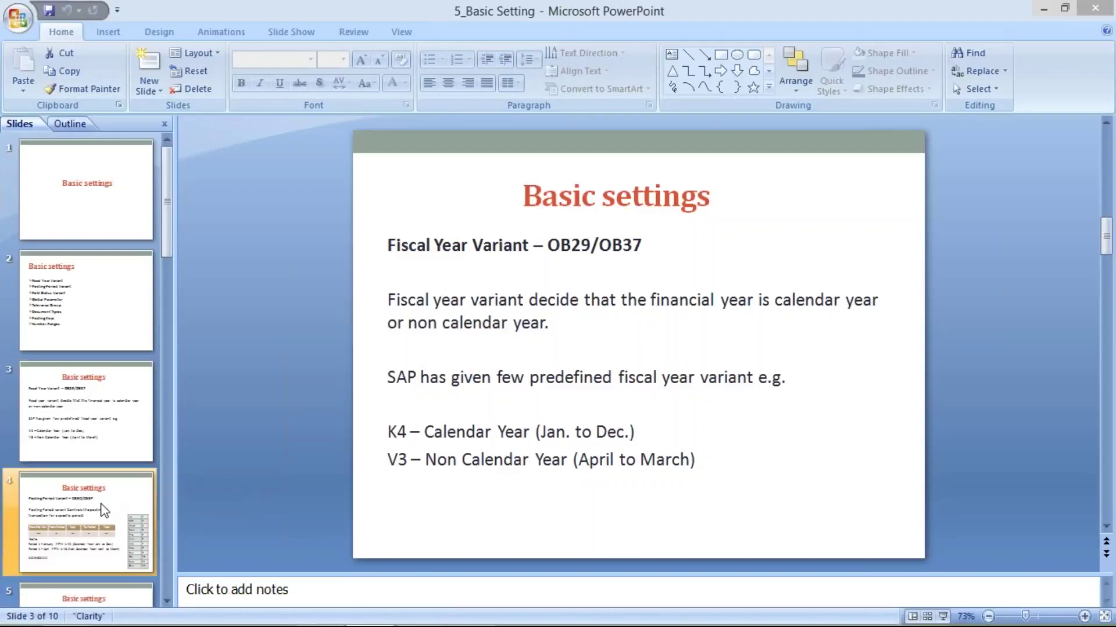
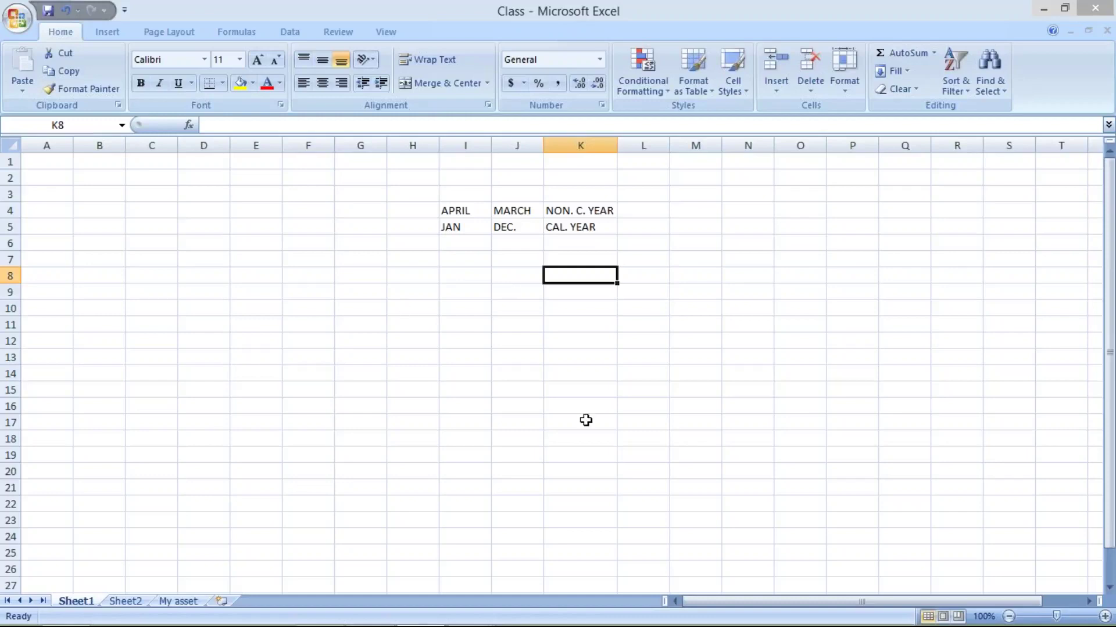
Step: Enter 10 in cell I8 of Sheet1 in the Excel Class workbook
mouse_move(1044, 608)
click(504, 277)
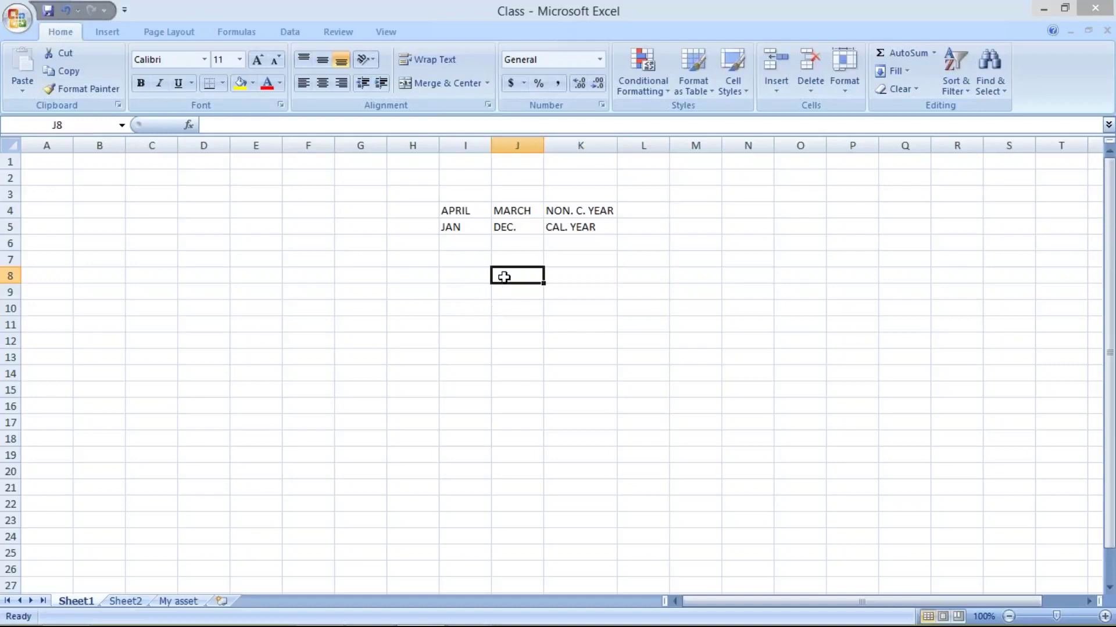
click(471, 274)
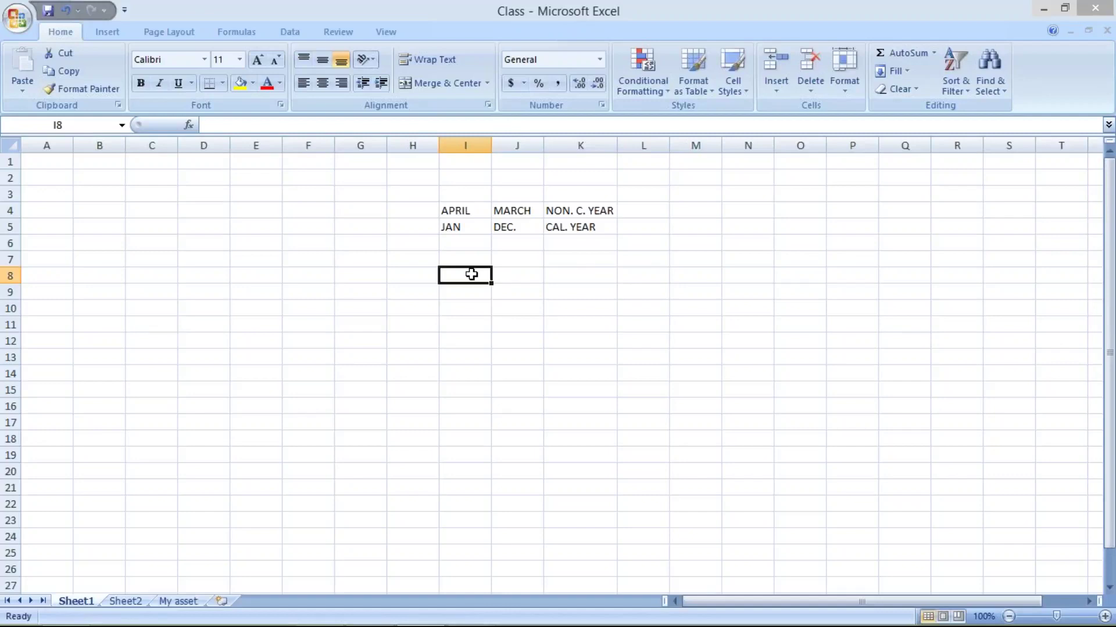
text(10)
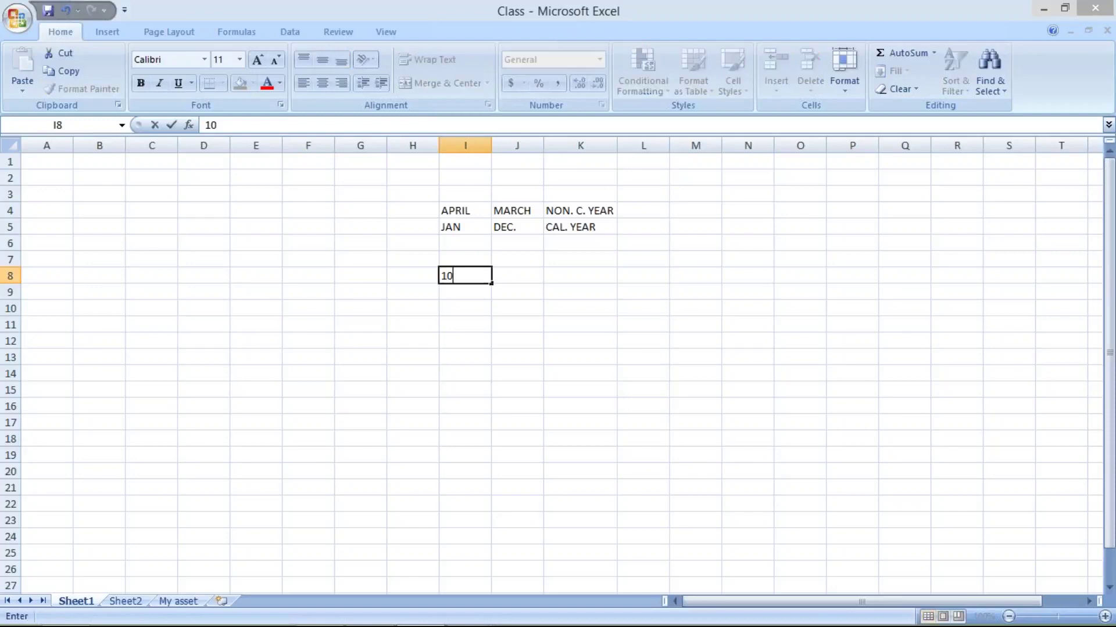
click(475, 302)
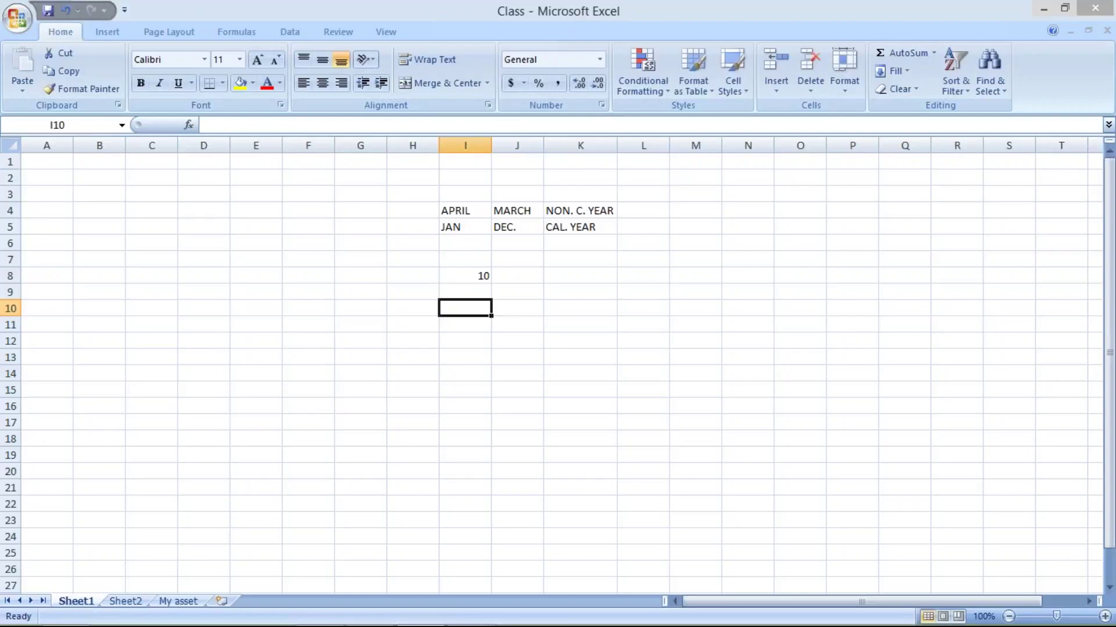
Step: Replace the entry in cell I8 with 7
click(459, 275)
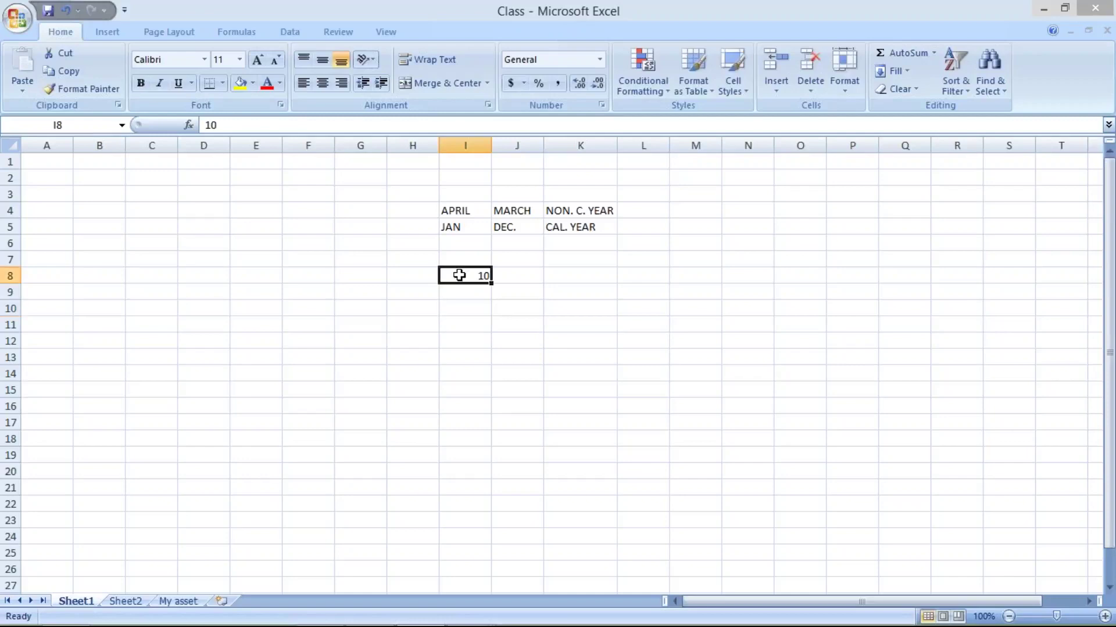
text(7)
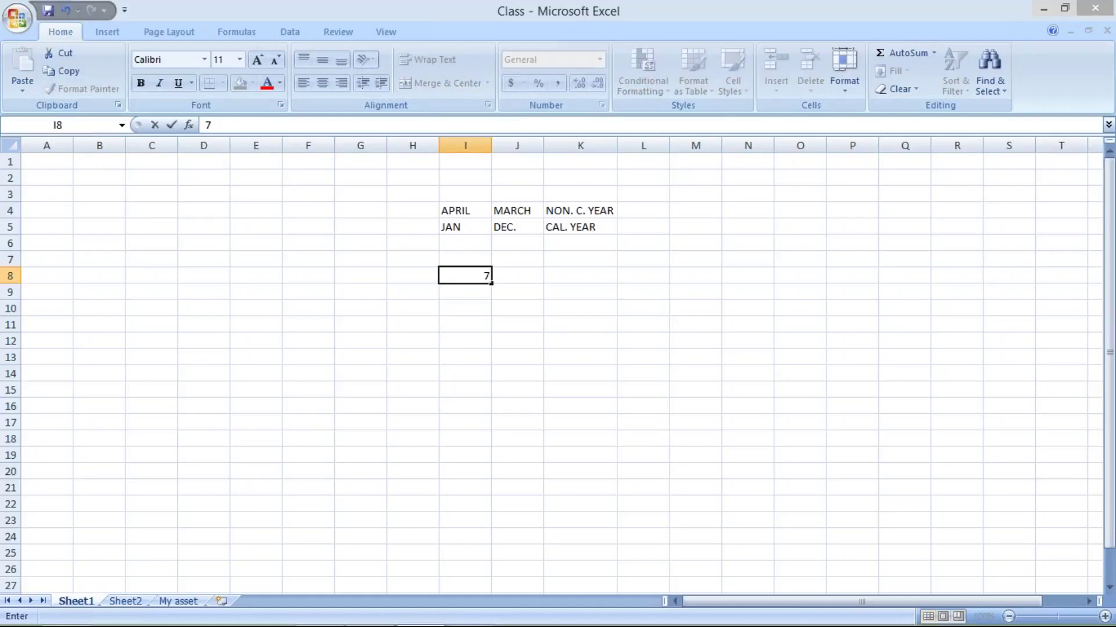
click(521, 279)
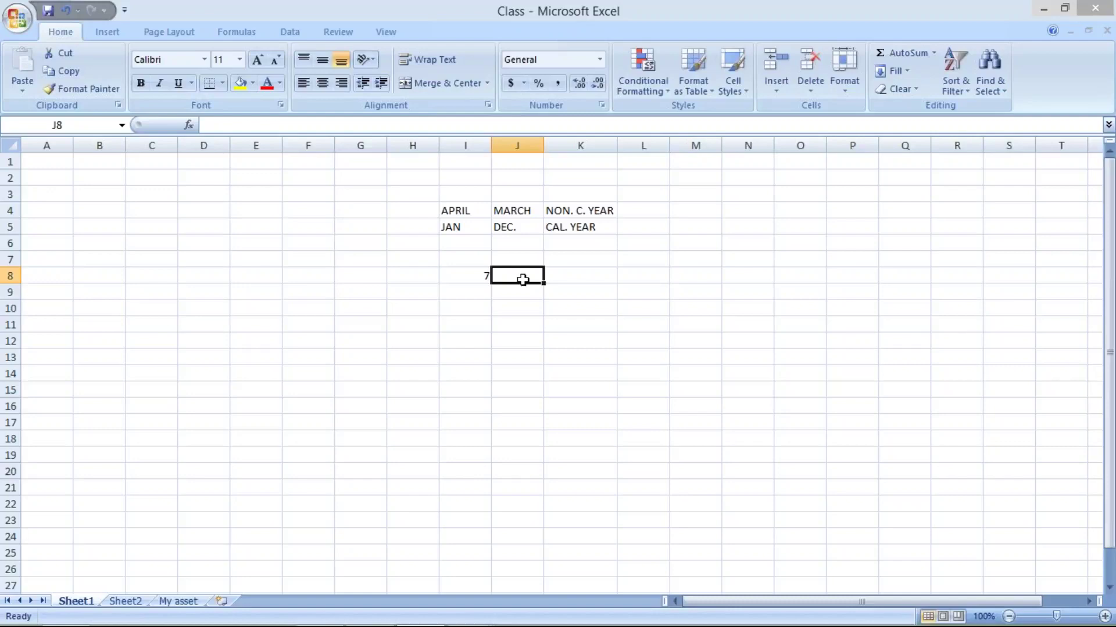
Step: Enter OCT in cell H8, beside the period number 7
click(446, 276)
click(411, 277)
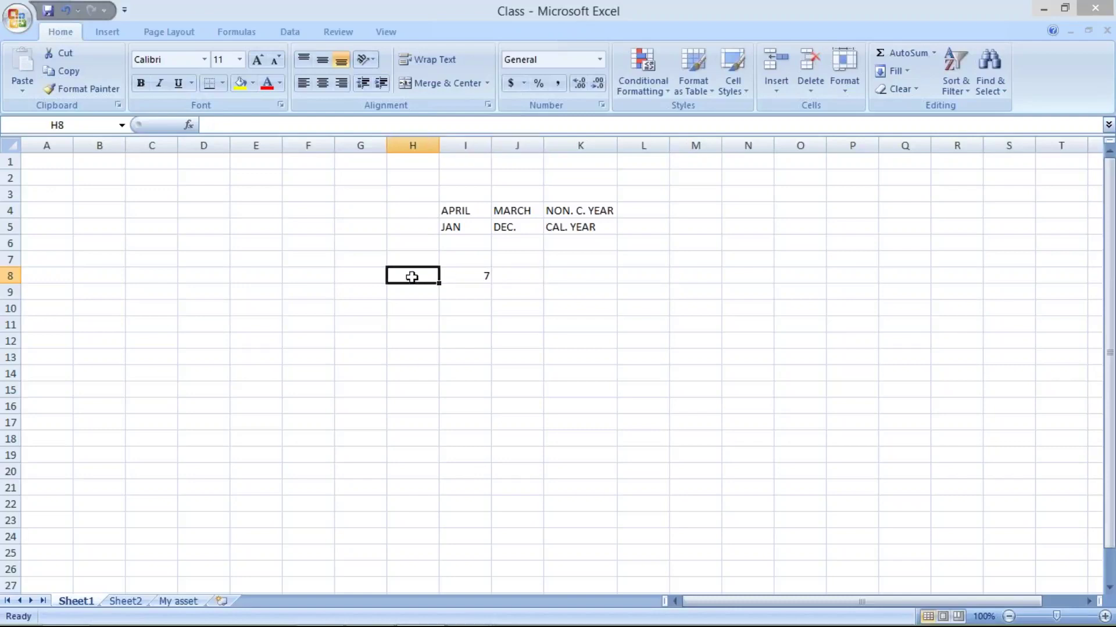
text(O)
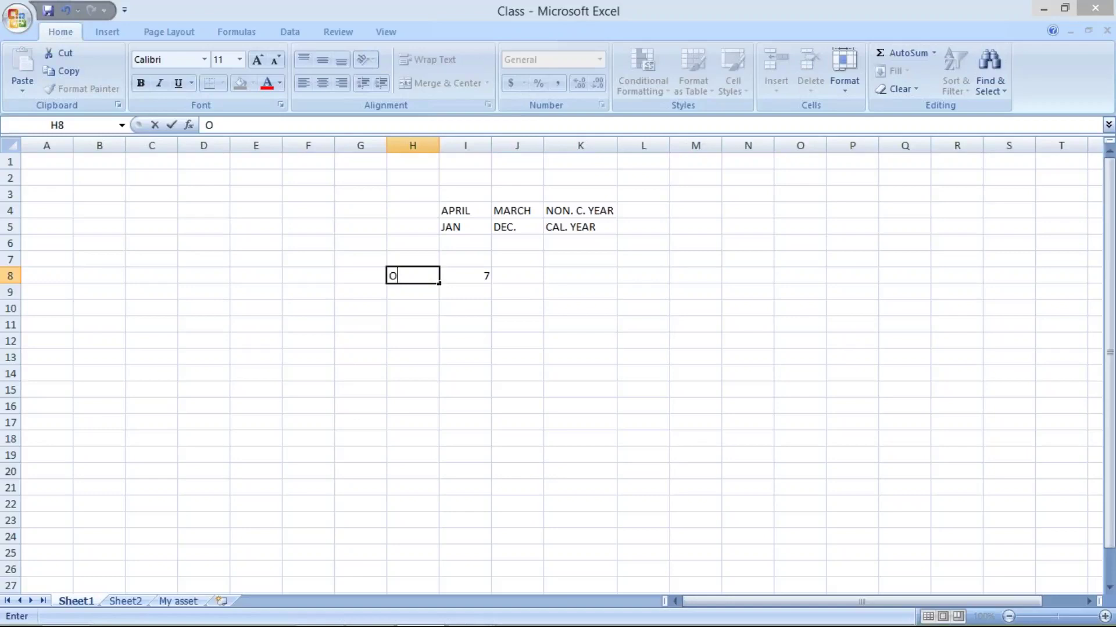
text(CT)
click(508, 278)
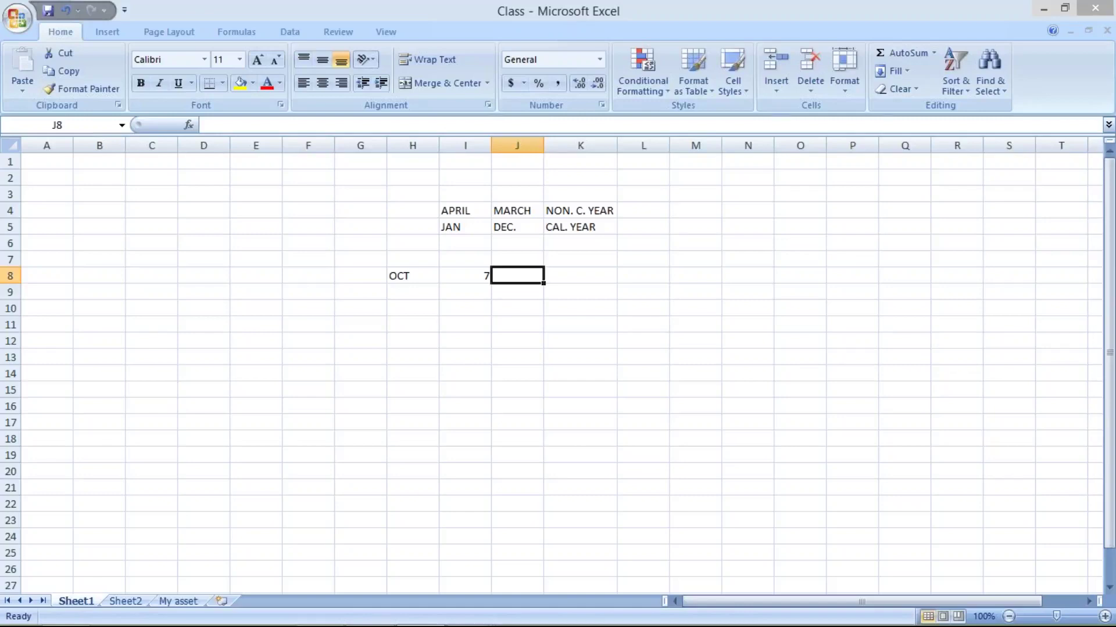
Step: Enter 100 in cell I9 below the period number
click(457, 292)
text(100)
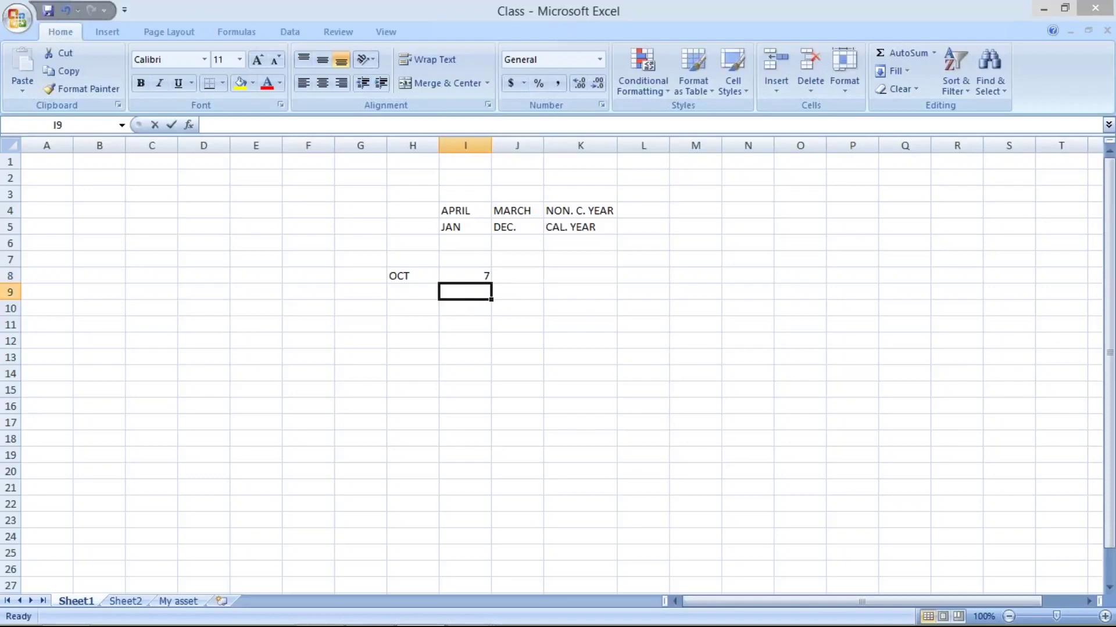
key(Return)
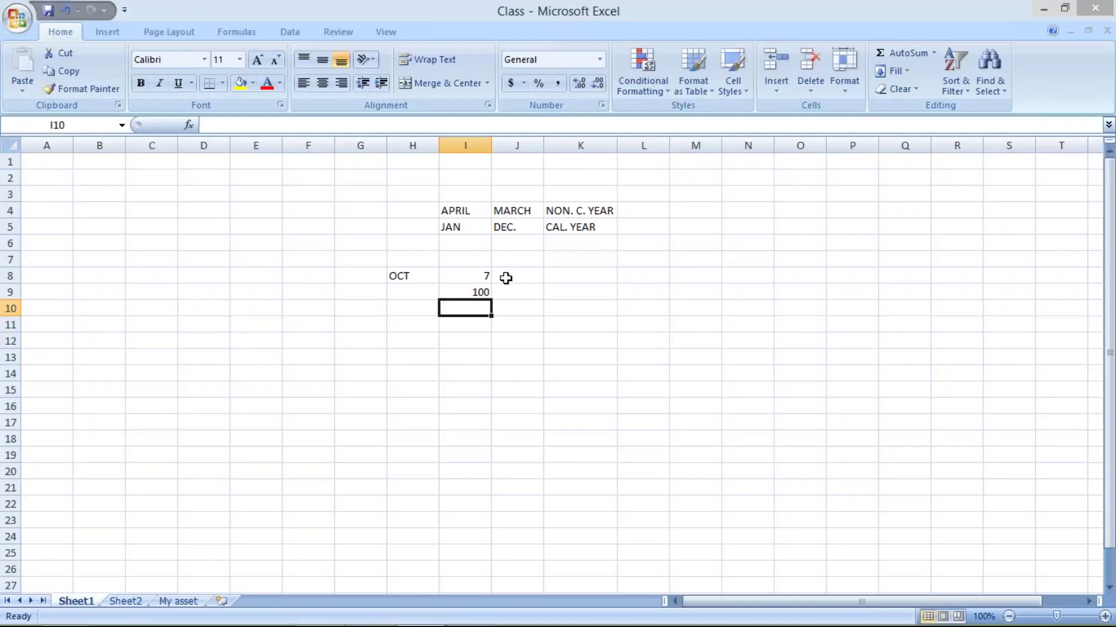
click(471, 292)
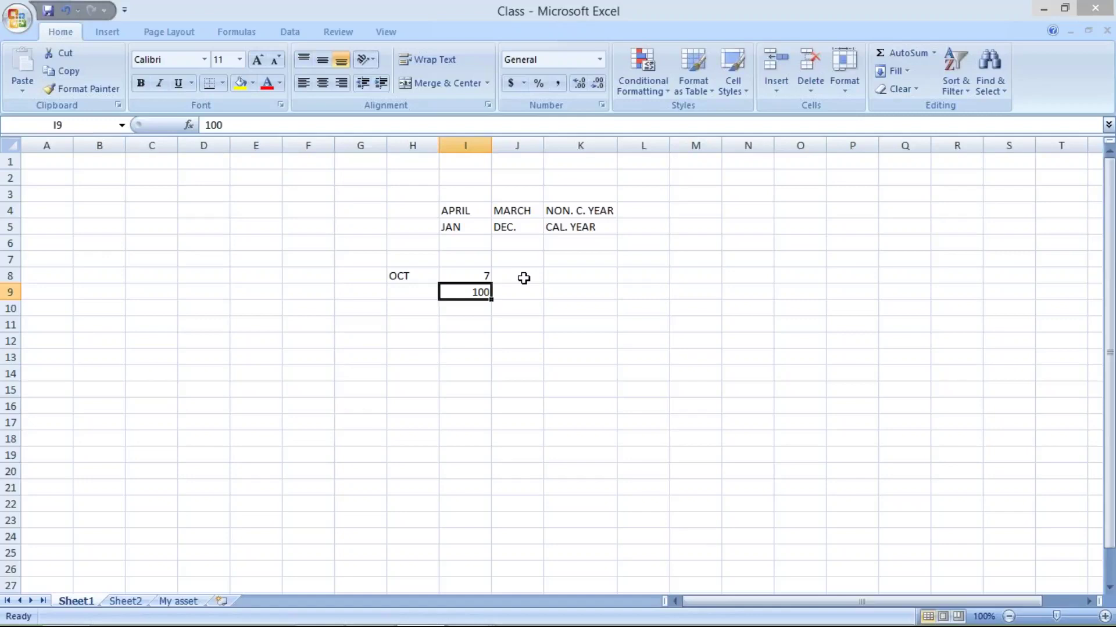
Step: Enter 5 in cell I10 and the sum 105 in cell I11
click(476, 310)
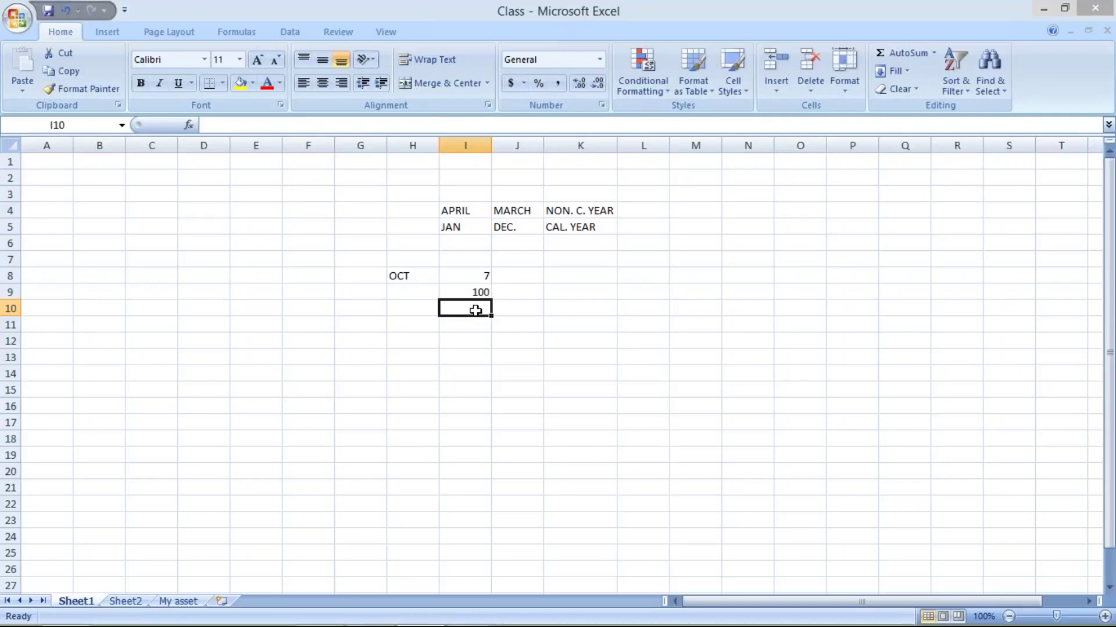
text(5)
key(Return)
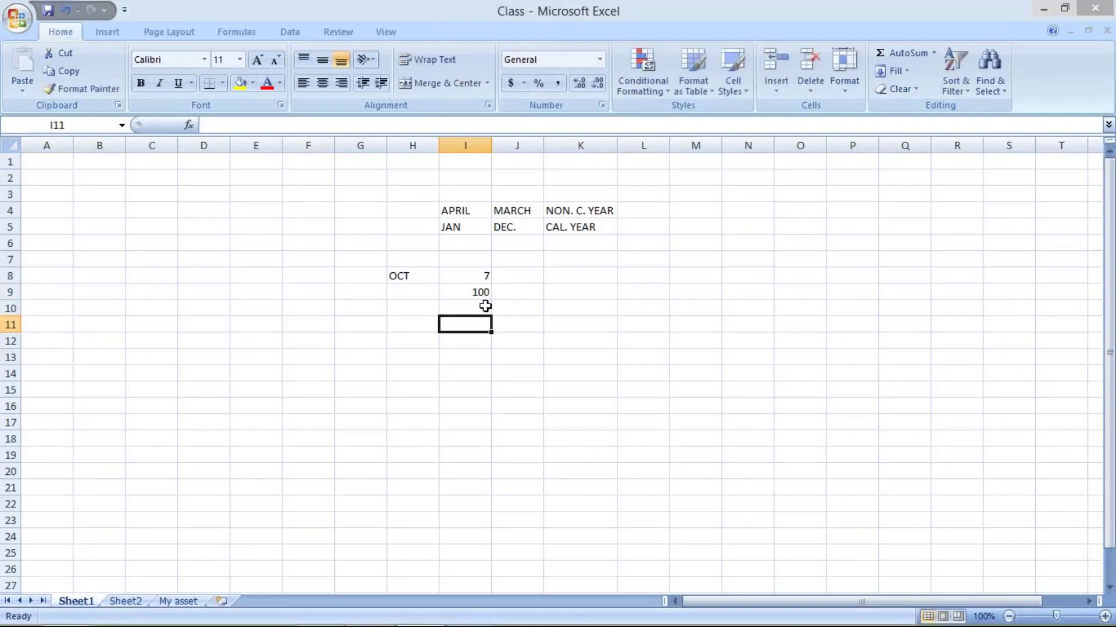
drag(484, 292, 486, 309)
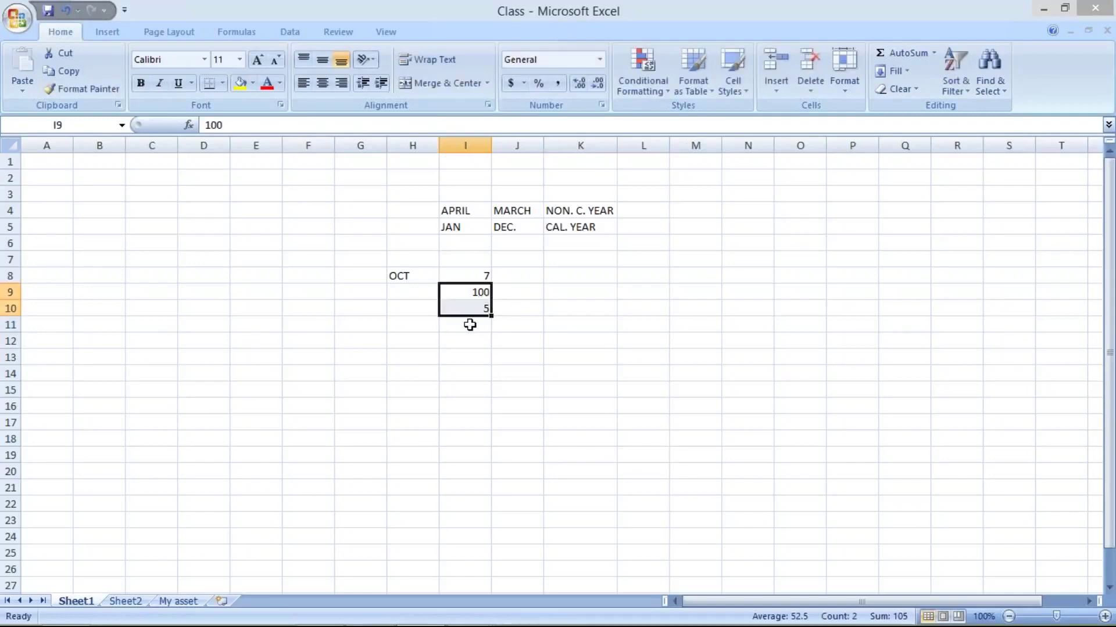
click(470, 325)
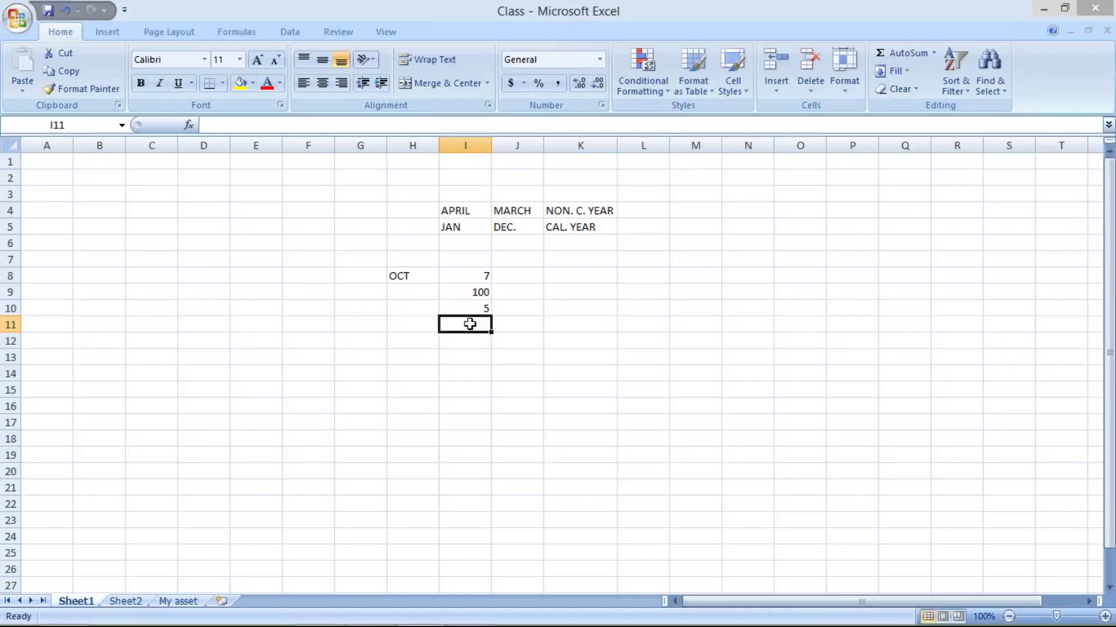
text(105)
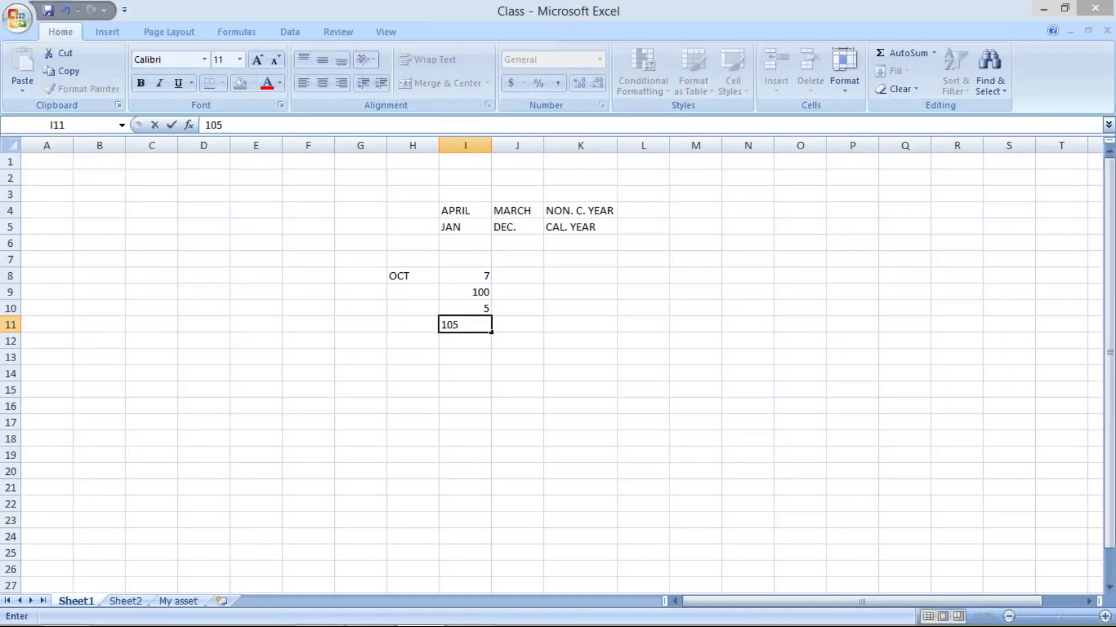
key(Return)
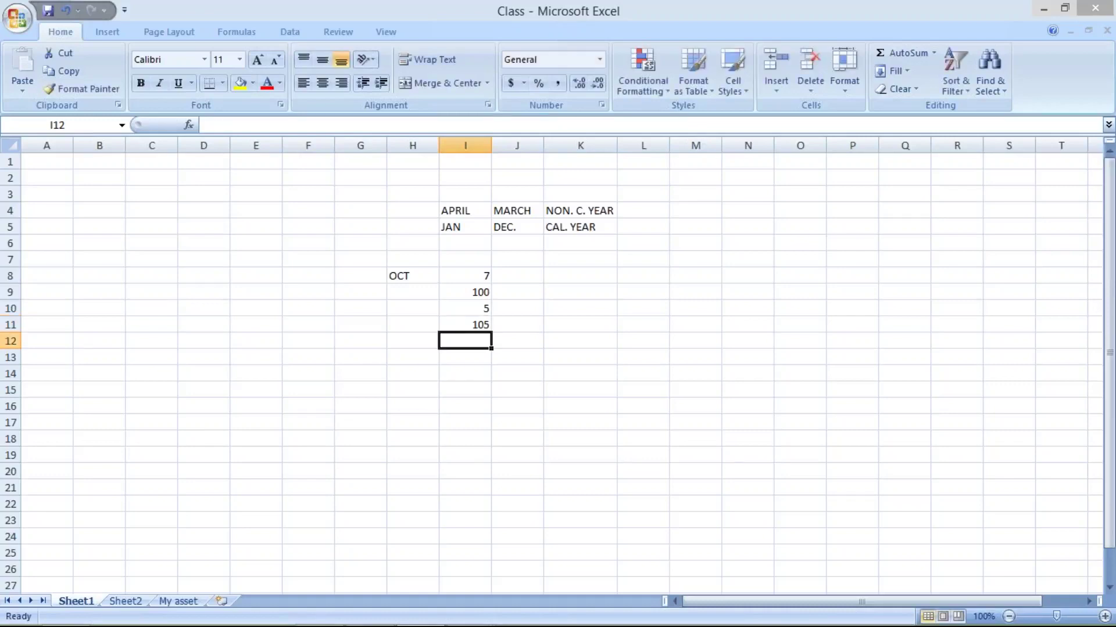
Step: Go over the example amounts in cells I9 to I11 of the worksheet
click(470, 293)
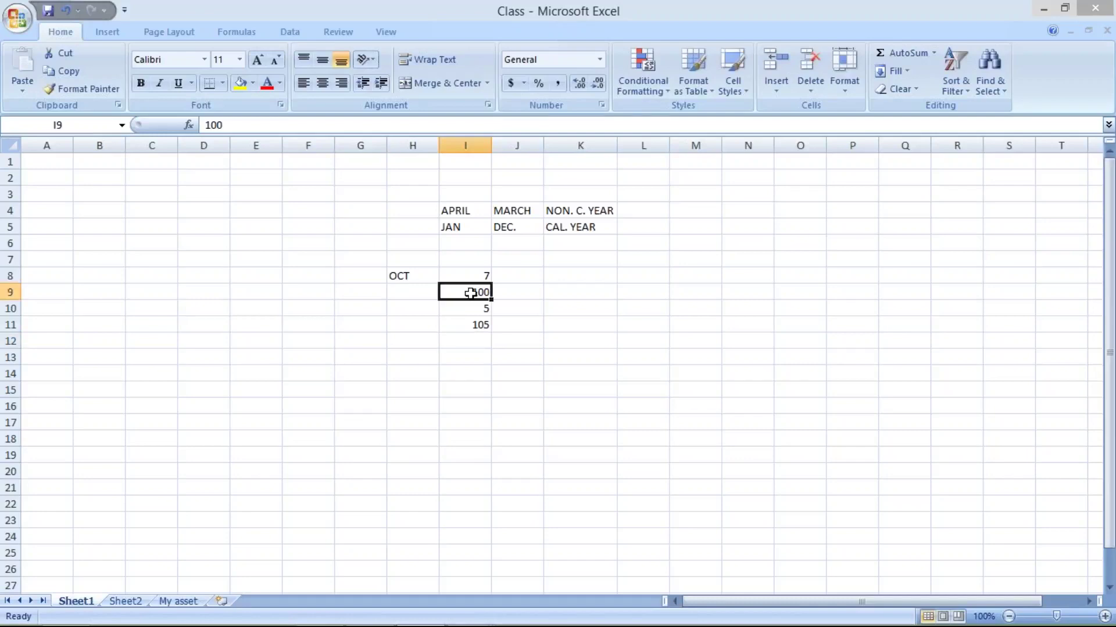
click(477, 327)
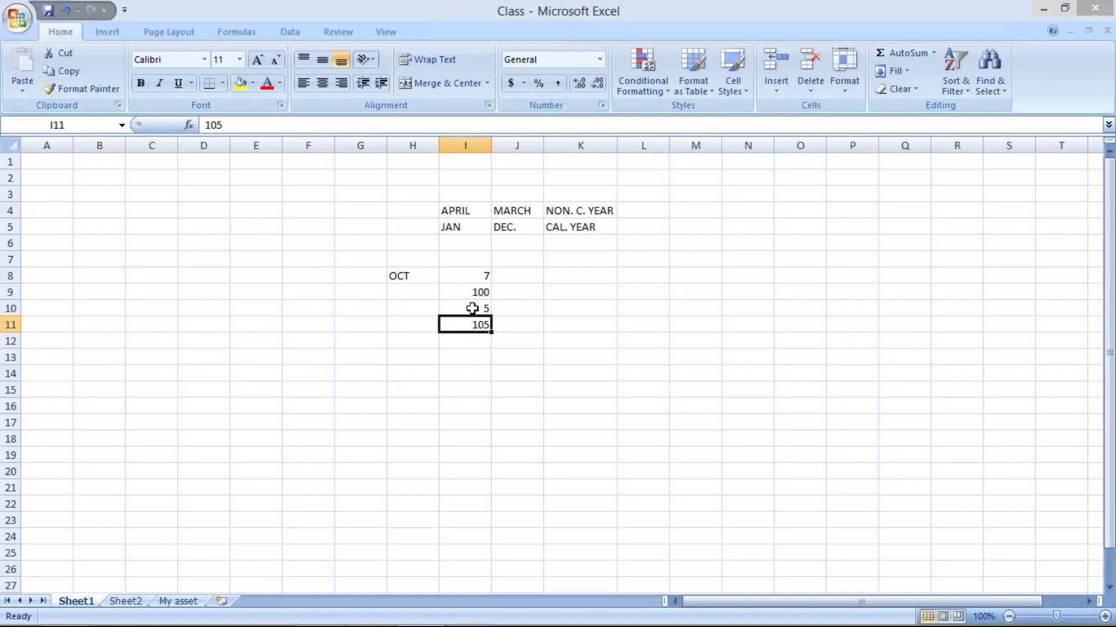
drag(473, 308, 471, 326)
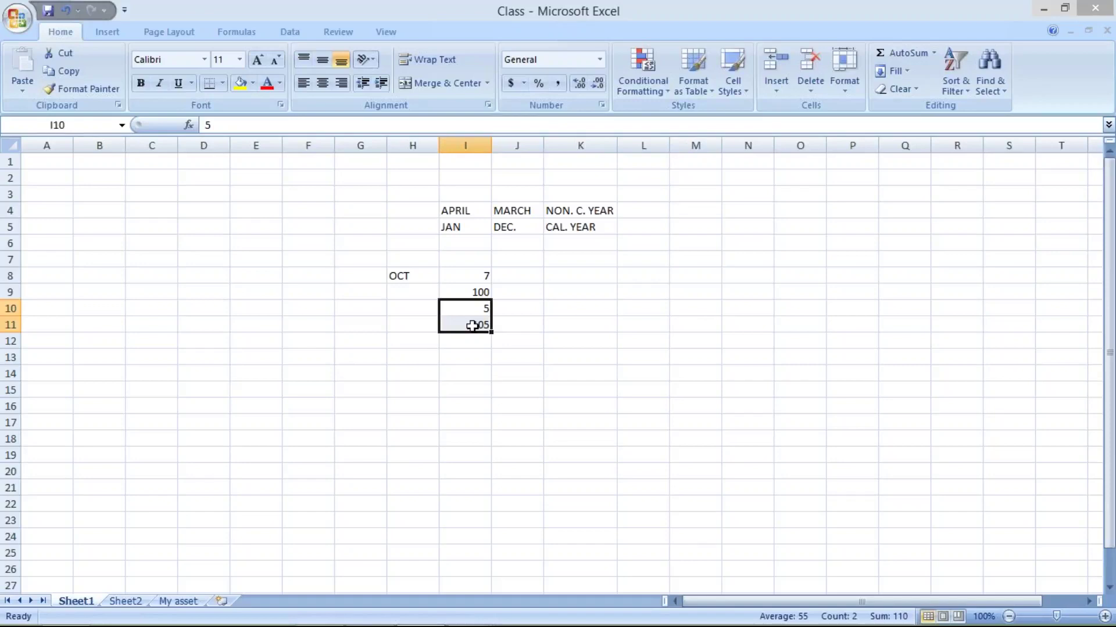
click(479, 291)
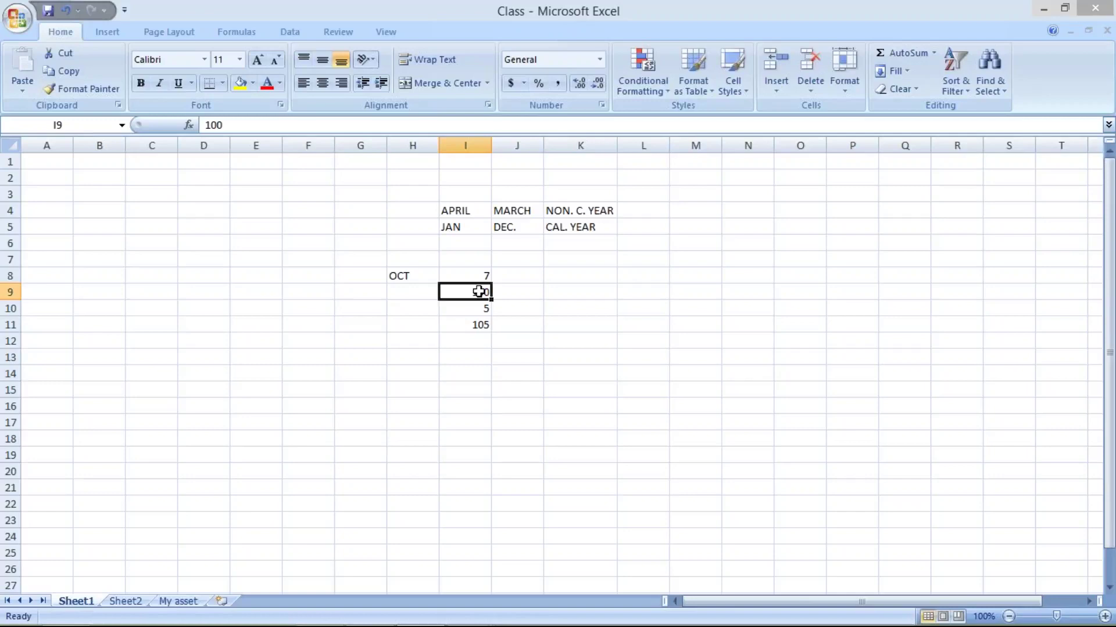
click(466, 325)
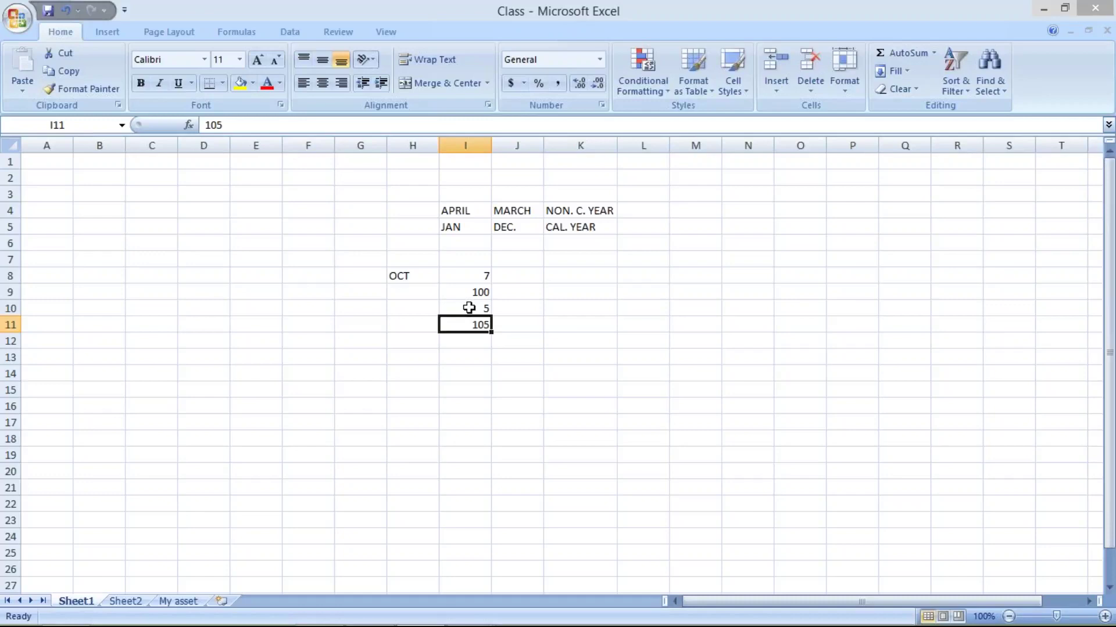
click(469, 308)
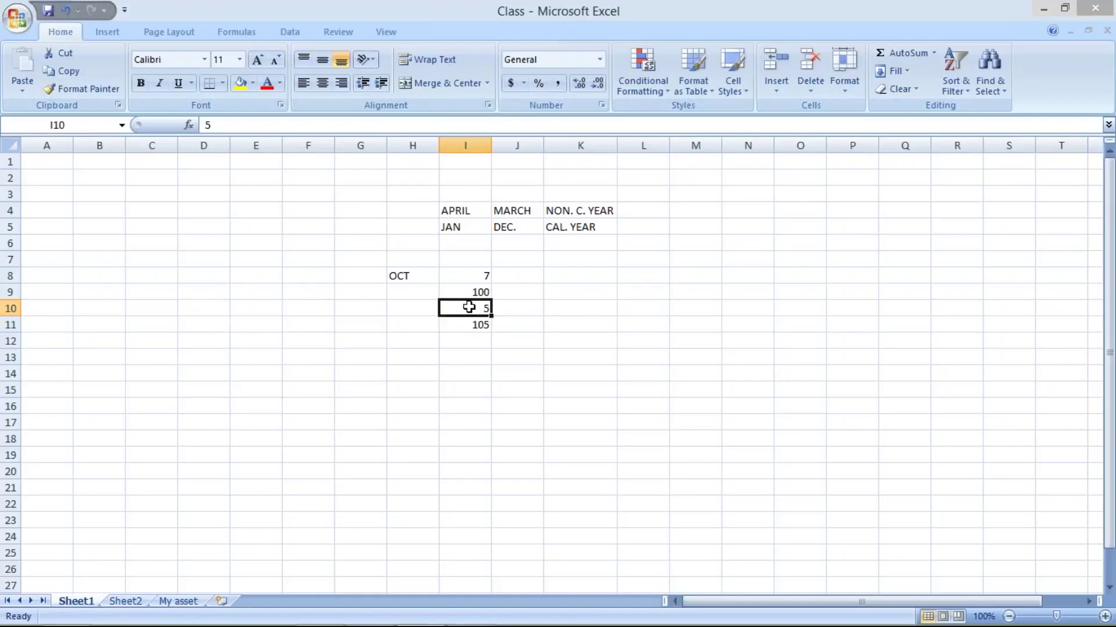
key(Up)
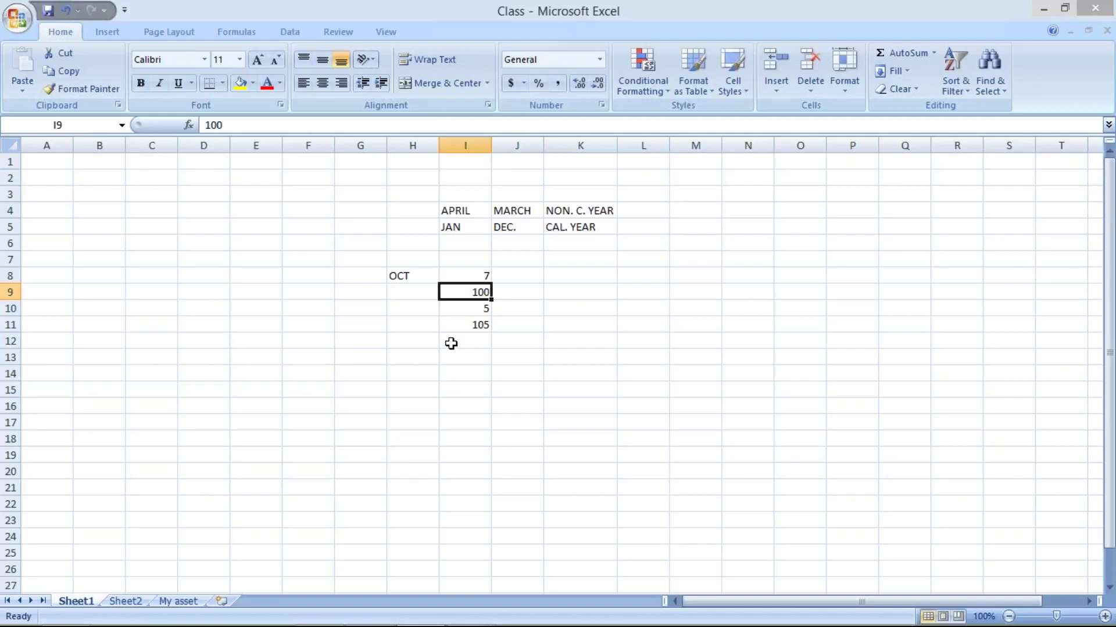
click(469, 326)
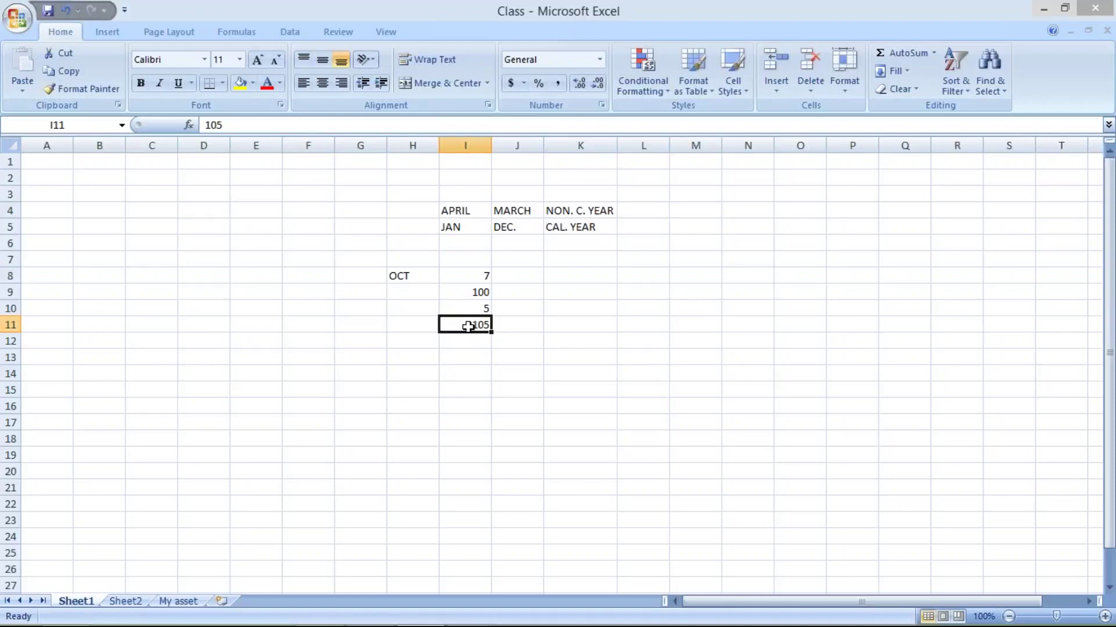
click(474, 308)
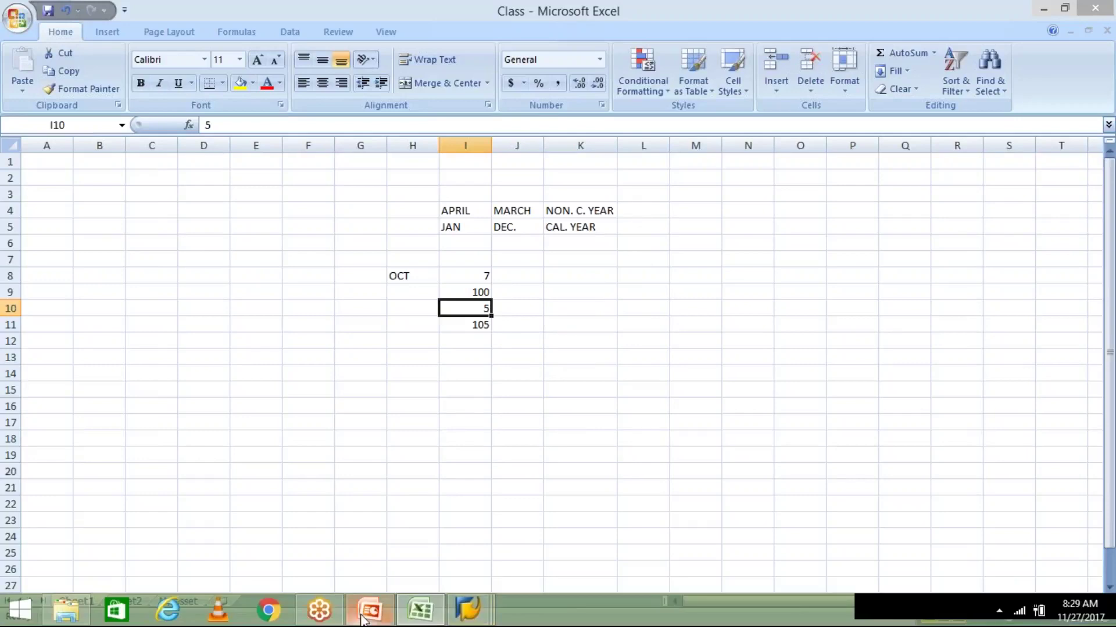
Step: Switch to the 5_Basic Setting presentation in PowerPoint to view the posting period variant slide
click(363, 619)
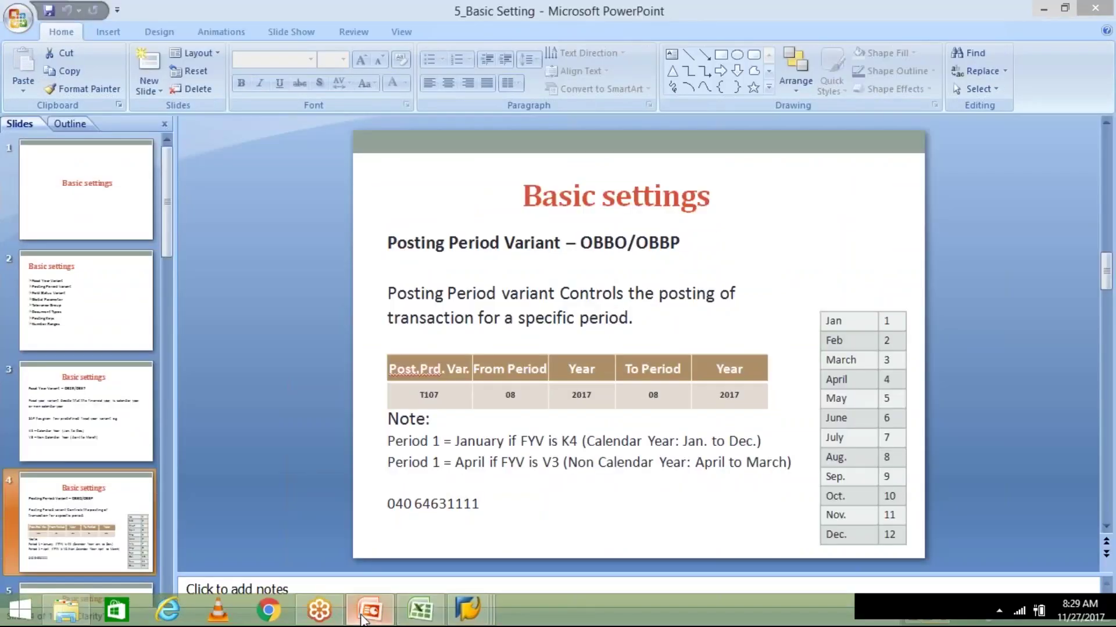
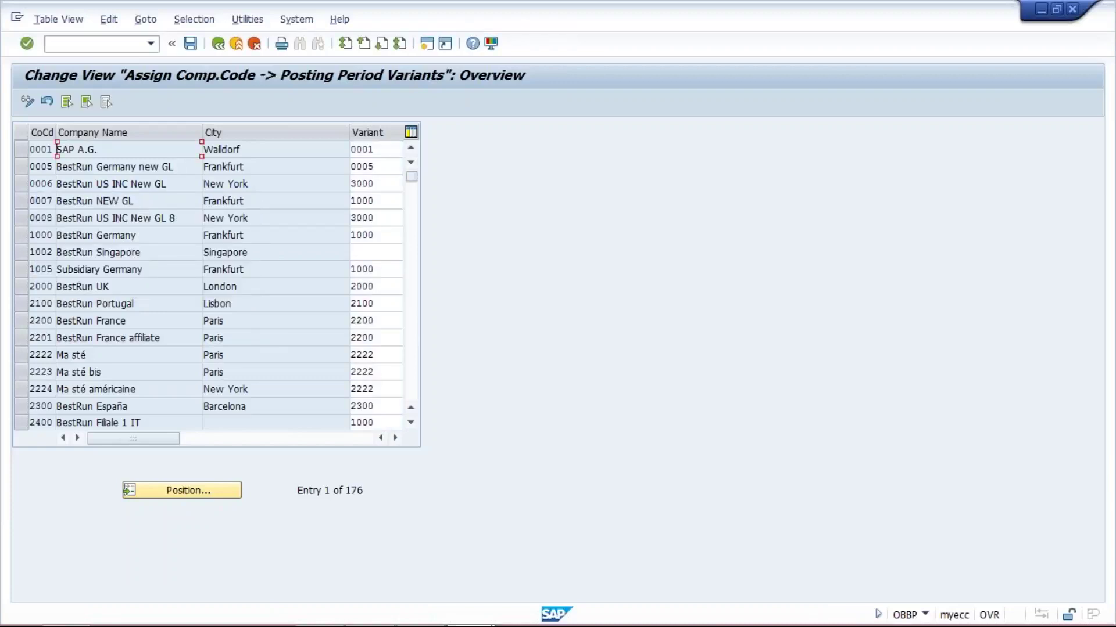
Step: Open the definition of posting period variants in SAP with the transaction code /NOBBO
click(151, 44)
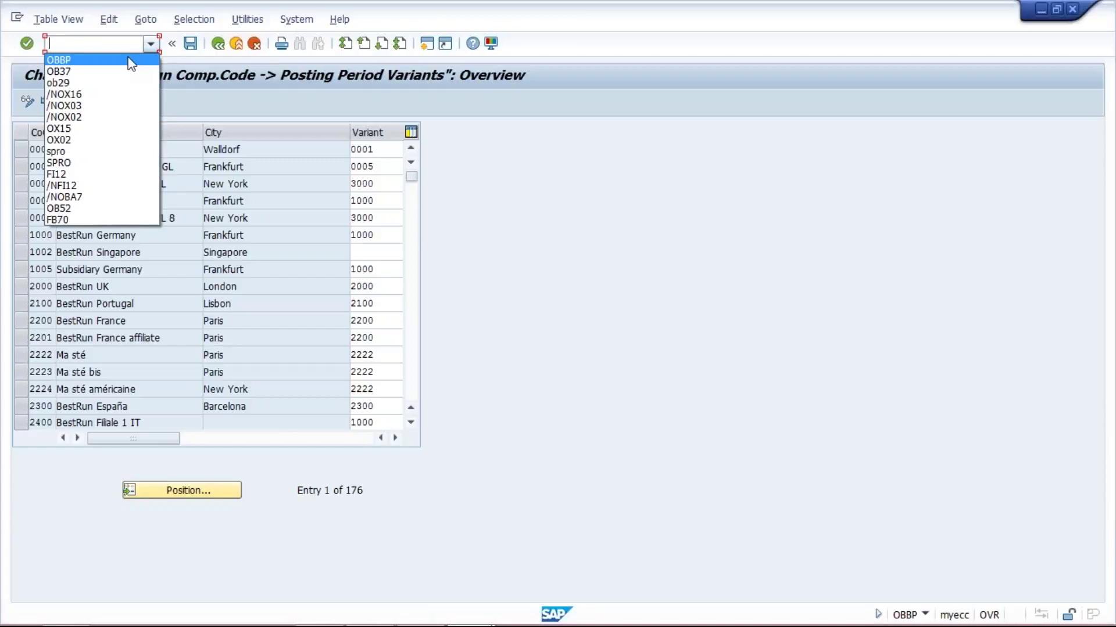
click(129, 61)
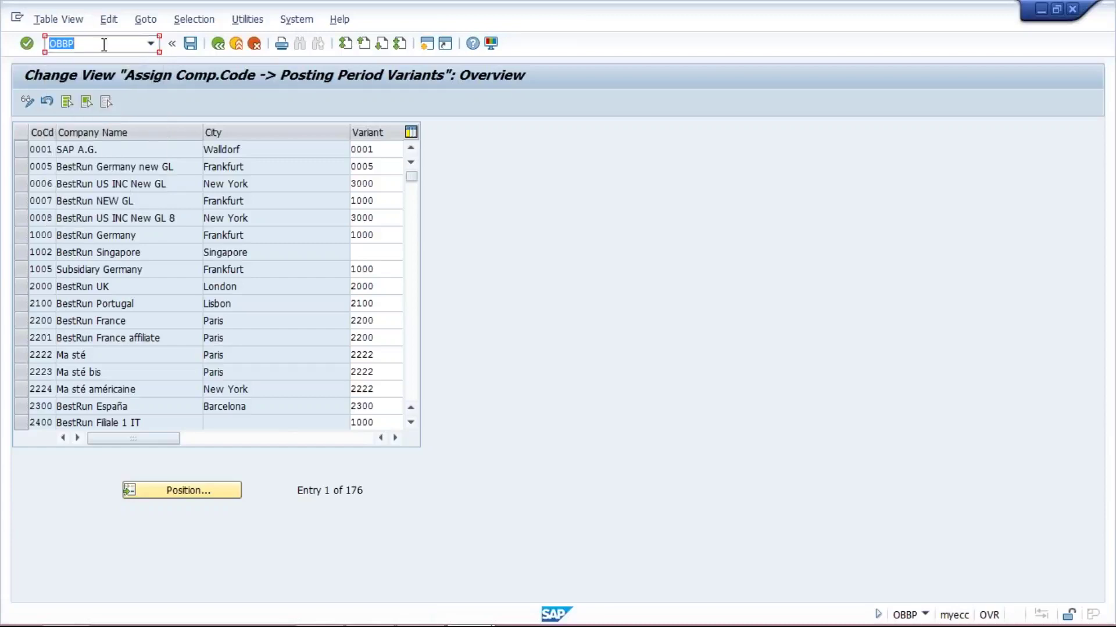
click(102, 49)
key(BackSpace)
key(BackSpace)
key(BackSpace)
key(BackSpace)
text(/NOBBO)
key(Return)
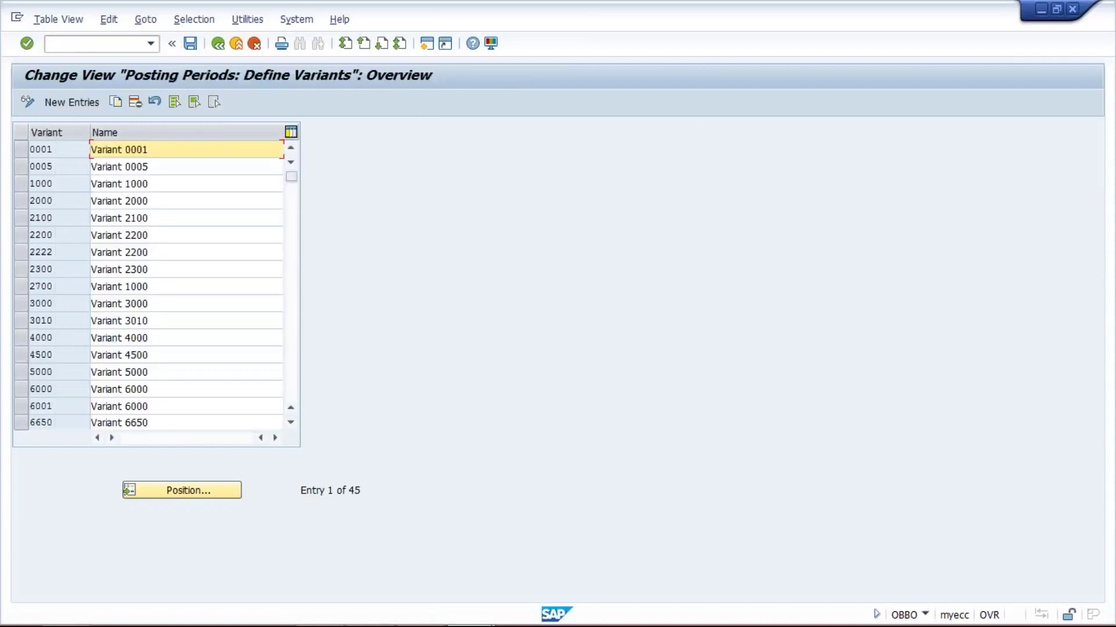
Step: Add a new posting period variant TM10 with the name TATA MOTOR PPV
click(72, 101)
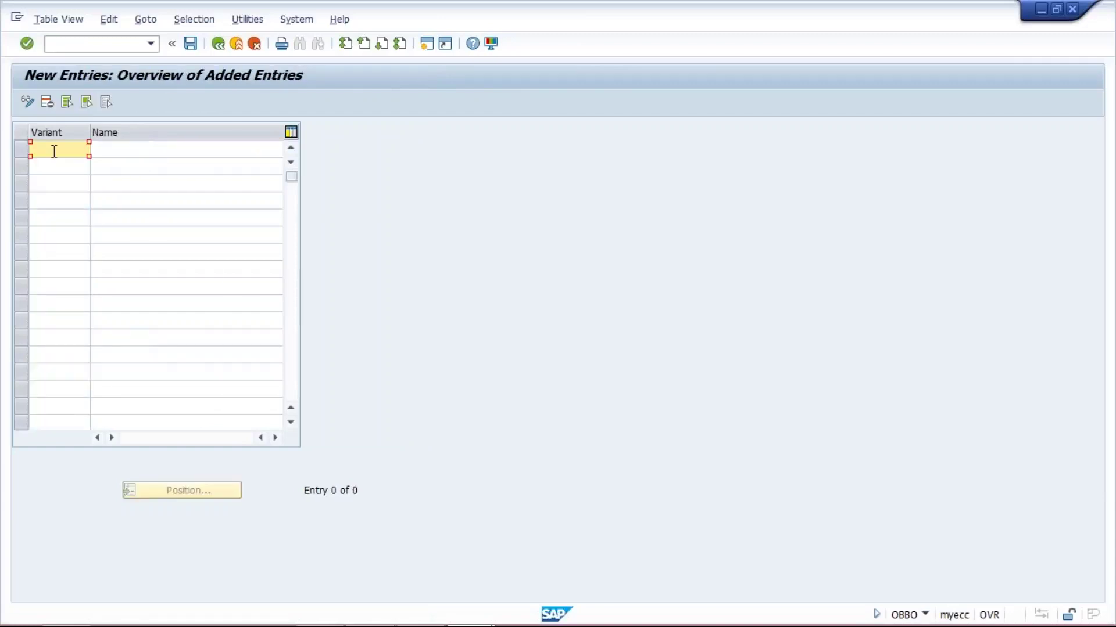
text(TM10)
click(142, 151)
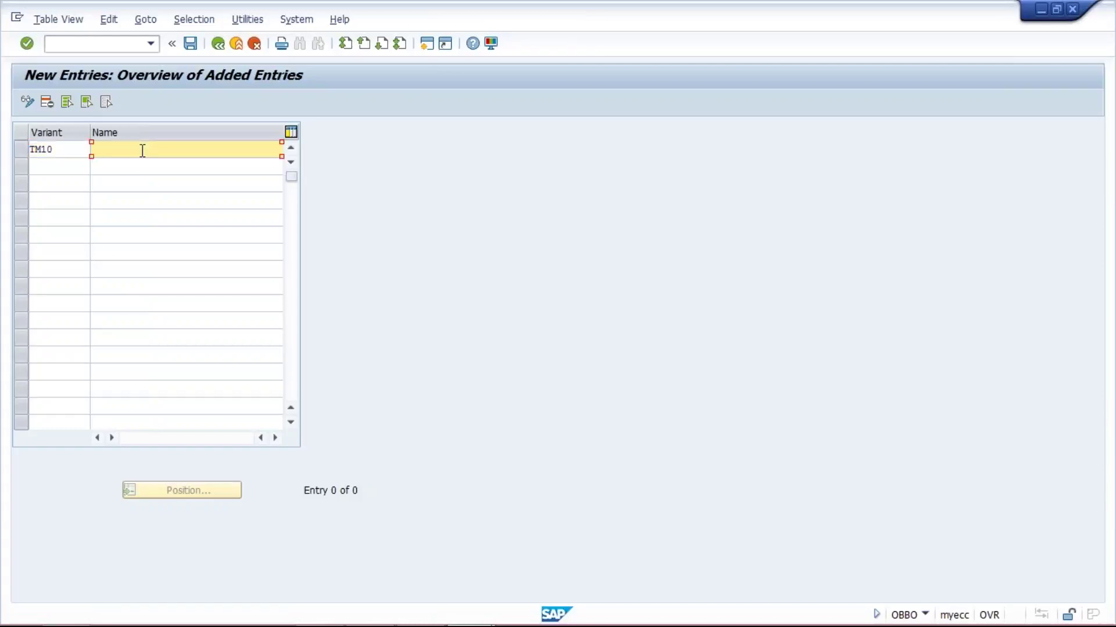
text(TA)
click(152, 165)
Step: Save the new posting period variant and record it in the TATA MOTOR_1 customizing request
click(192, 44)
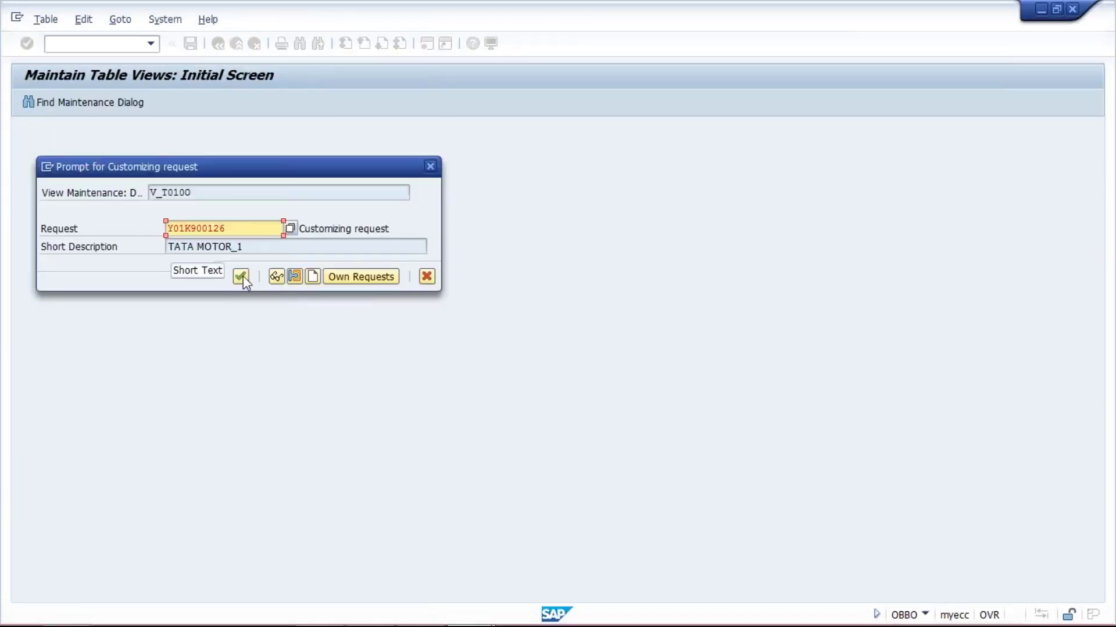
key(Return)
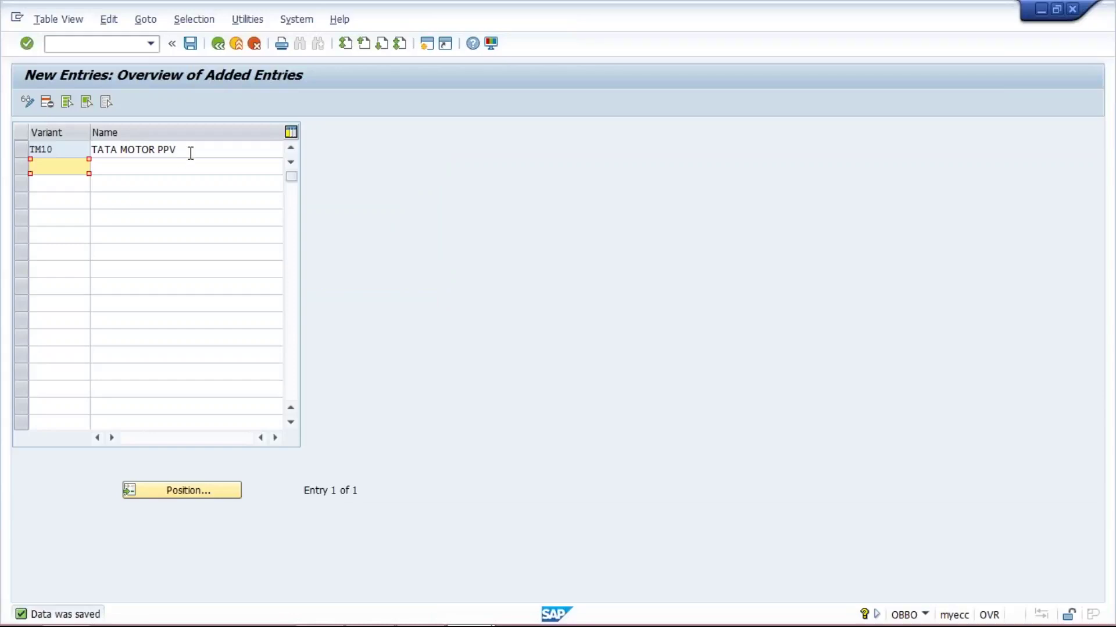
drag(191, 145, 91, 149)
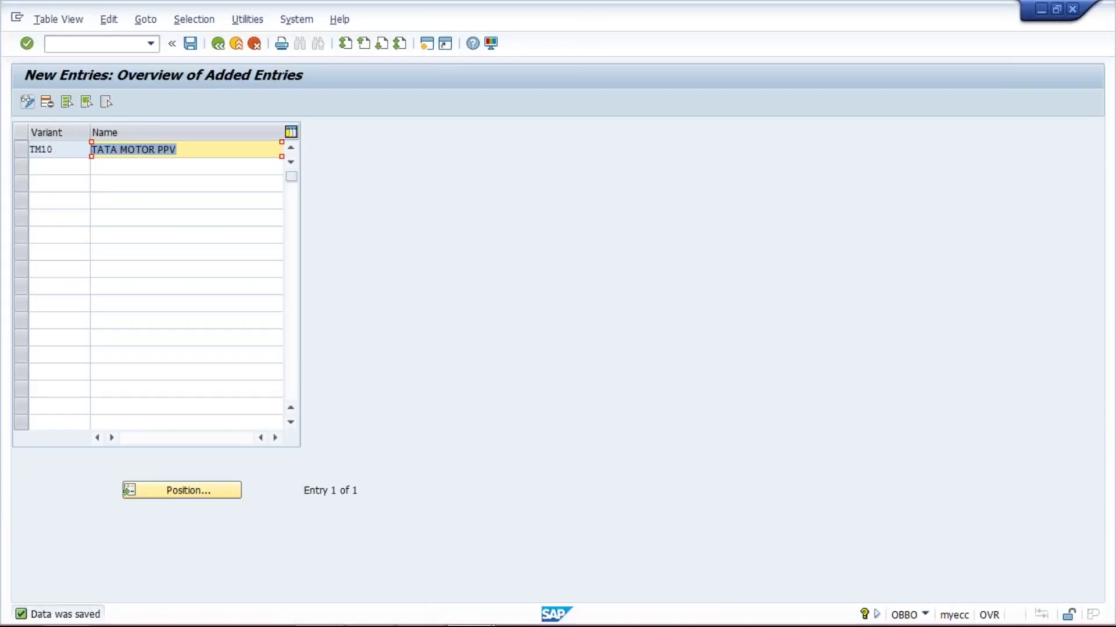
Step: Open the assignment of company codes to posting period variants with the transaction code /NOBBP
click(63, 44)
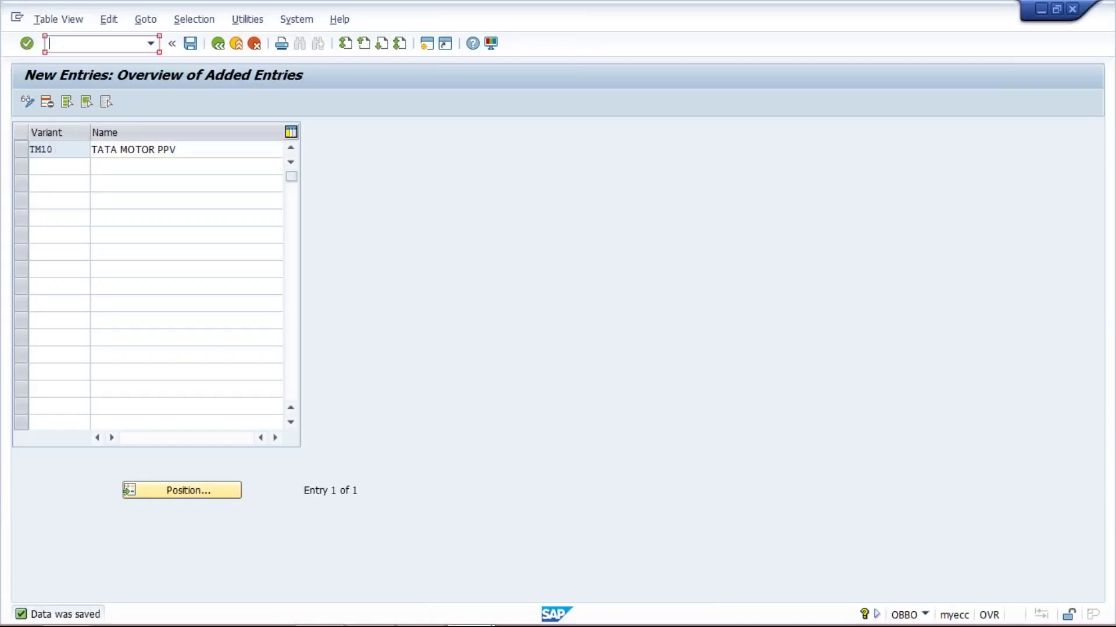
text(/NOBBP)
key(Return)
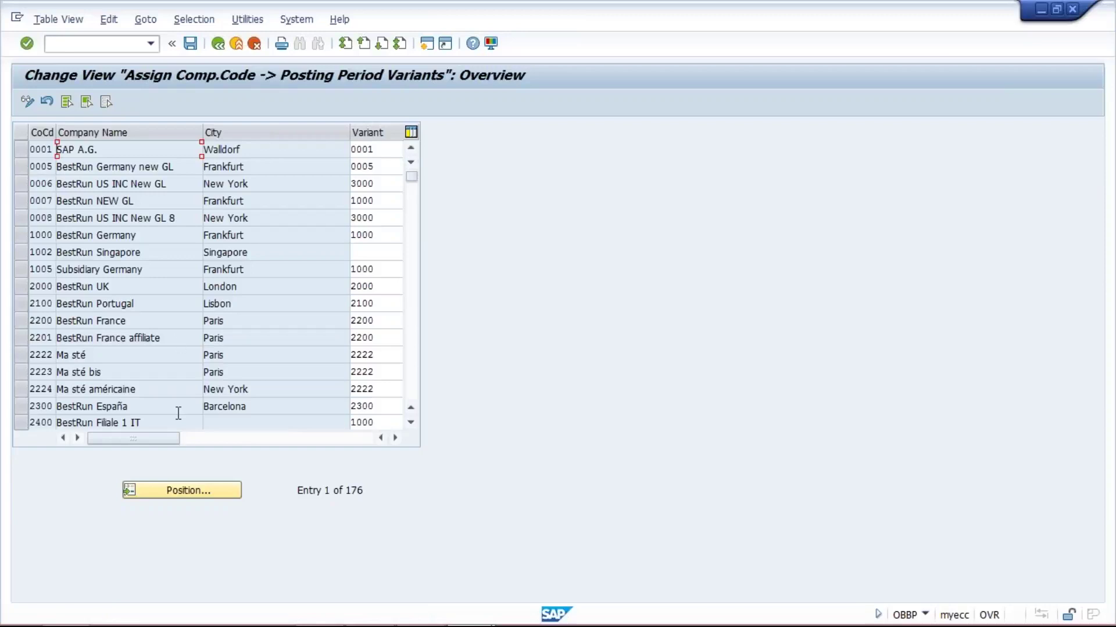
Step: Assign posting period variant TM10 to company code TM10 and save the assignment in the TATA MOTOR_1 customizing request
click(189, 489)
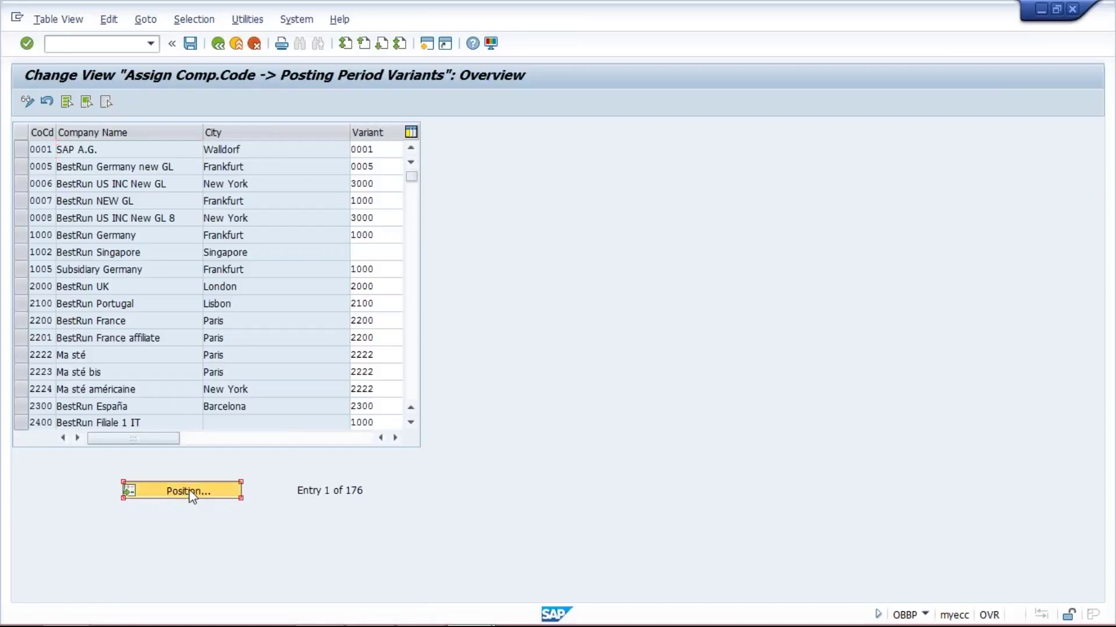
text(TM10)
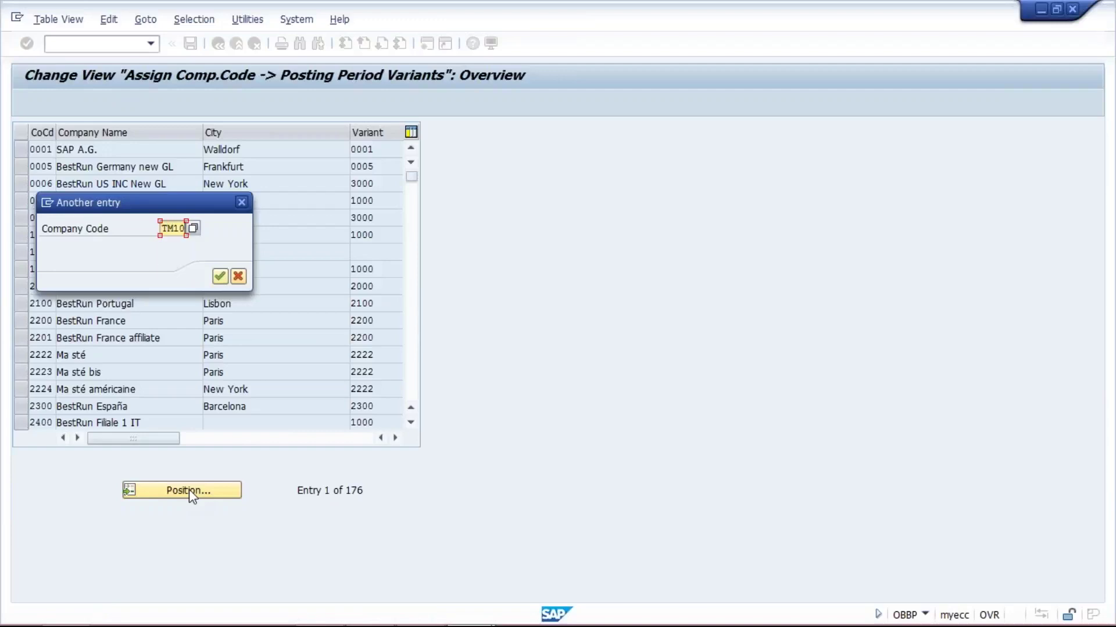
key(Return)
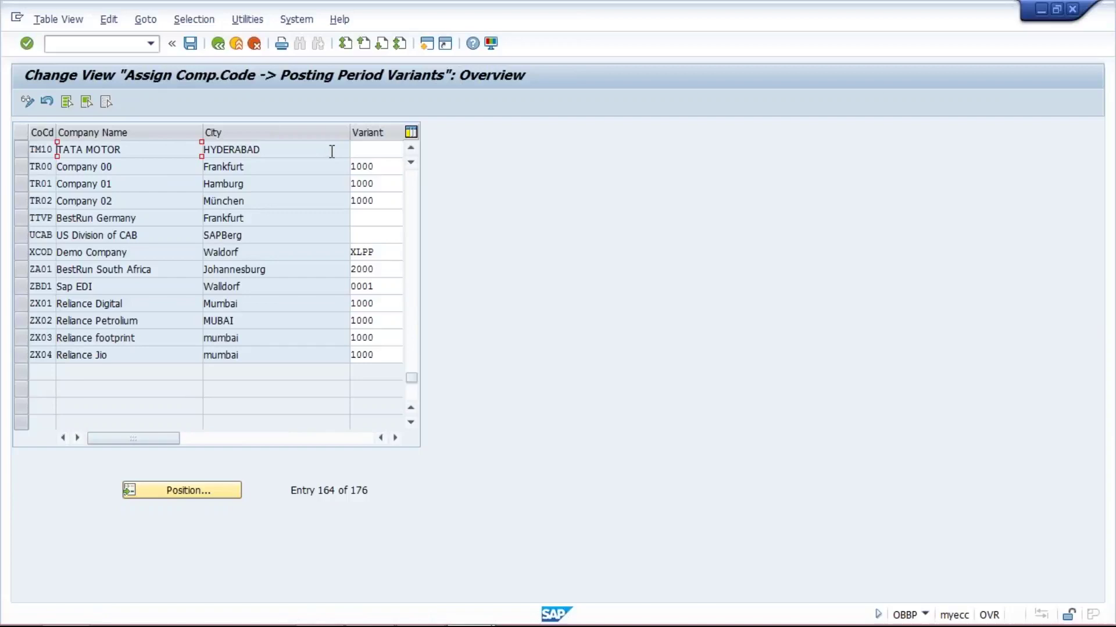
click(388, 151)
text(TM)
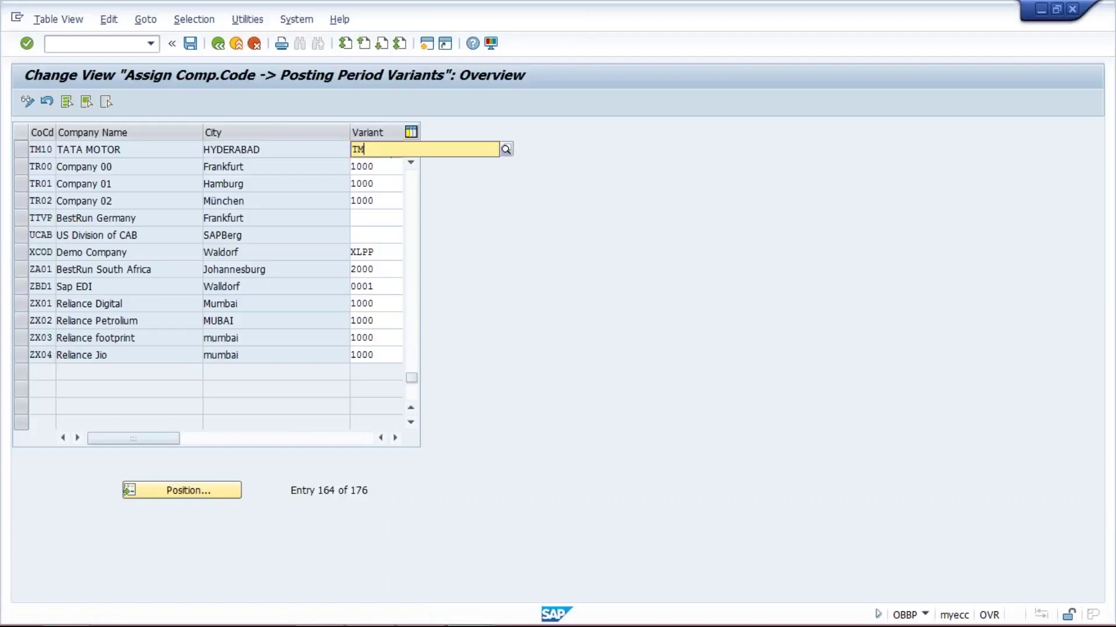
text(10)
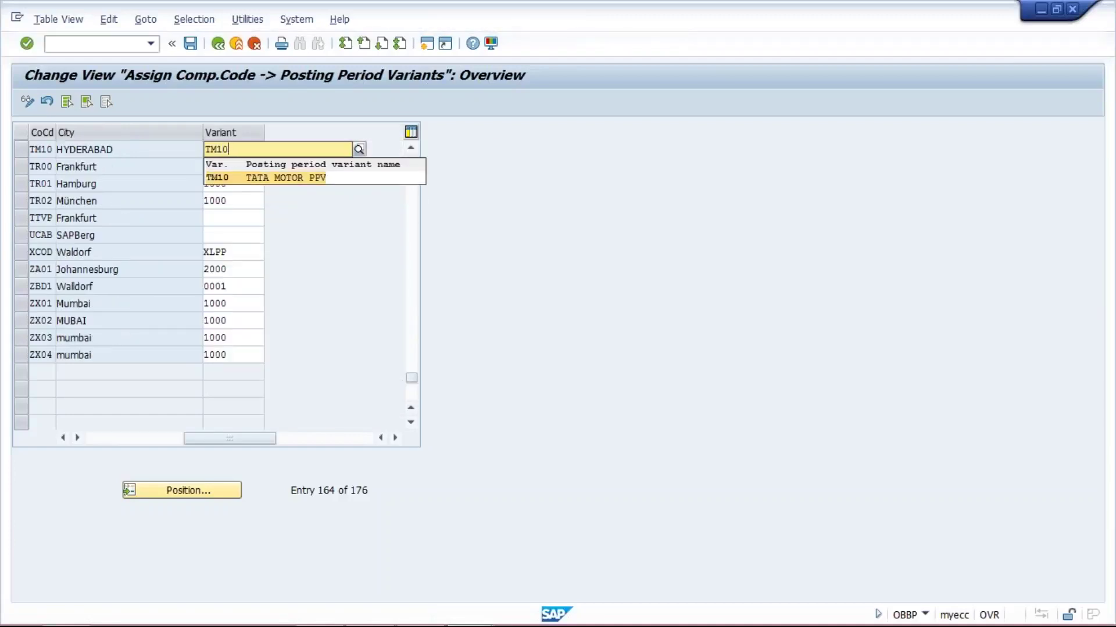
click(297, 180)
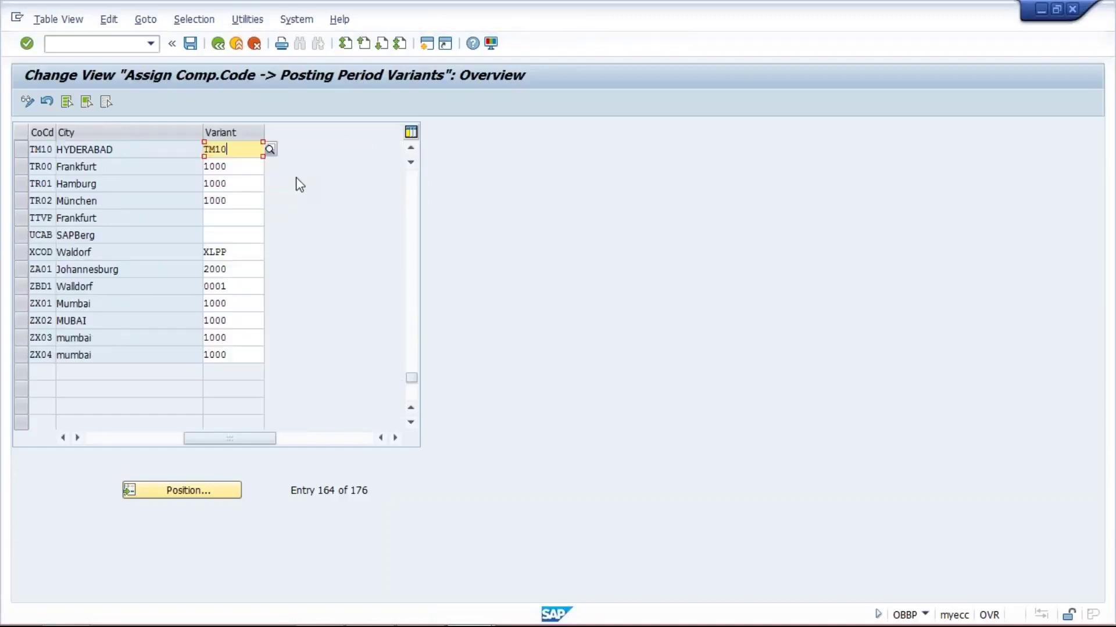
click(192, 46)
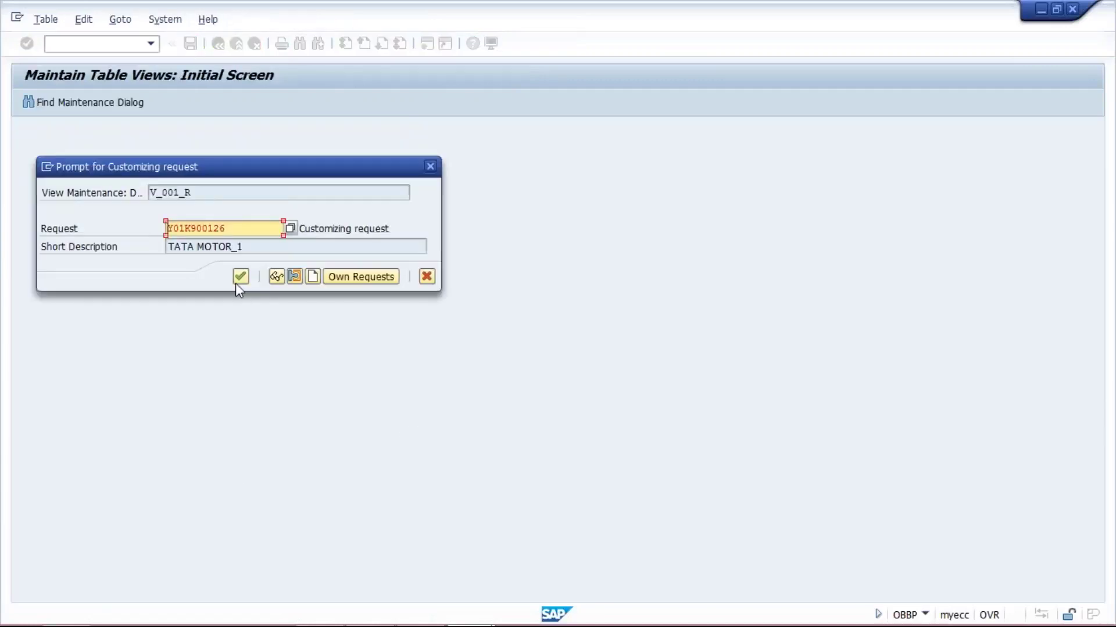
click(237, 282)
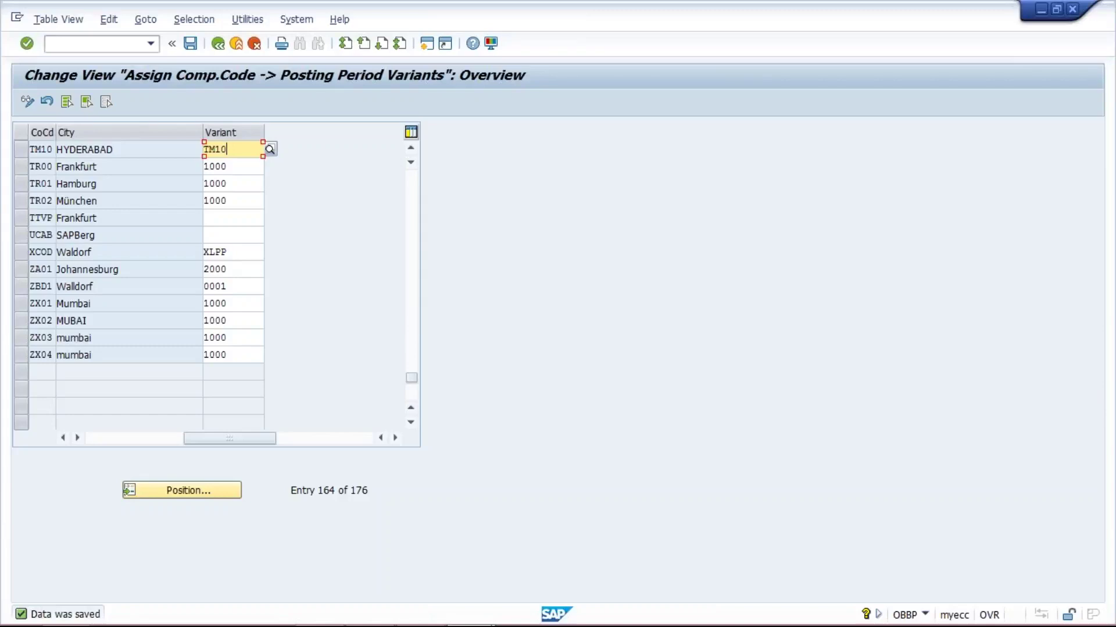
Step: Open the posting period time intervals with the transaction code /NOB52
click(103, 46)
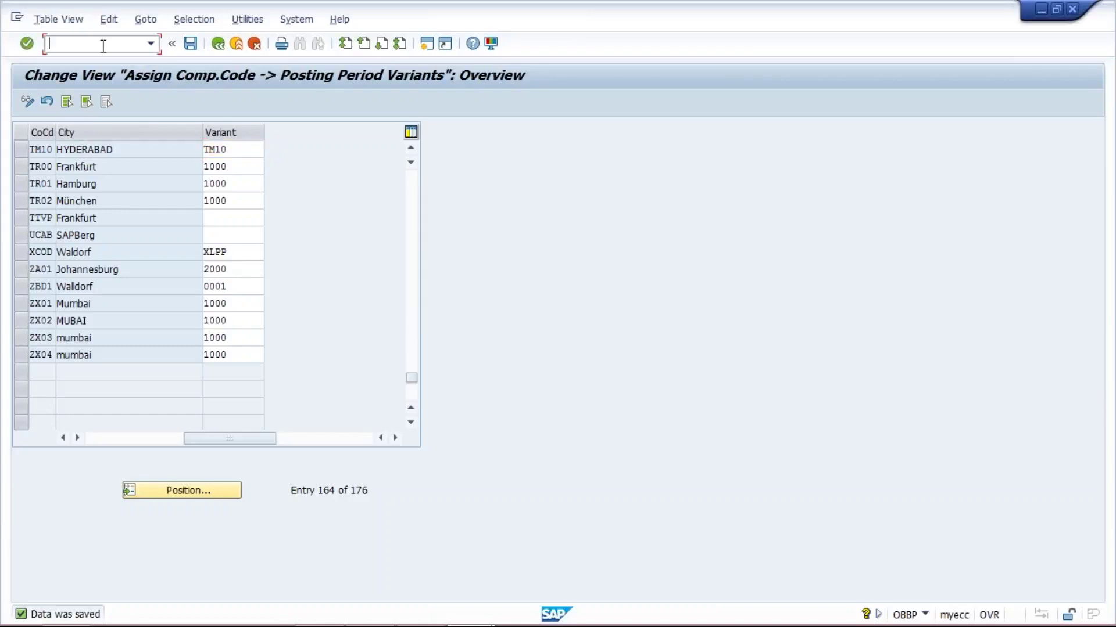
text(/NOB52)
key(Return)
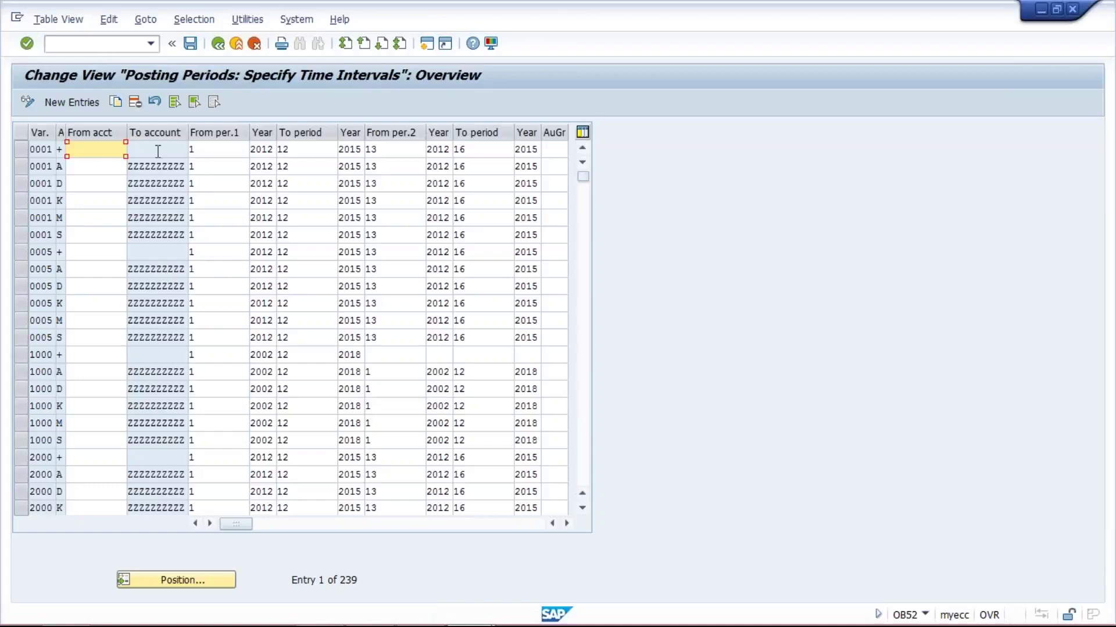
Step: Copy the "+" entry of variant 0001 and change the copy's posting period variant to TM10
click(19, 149)
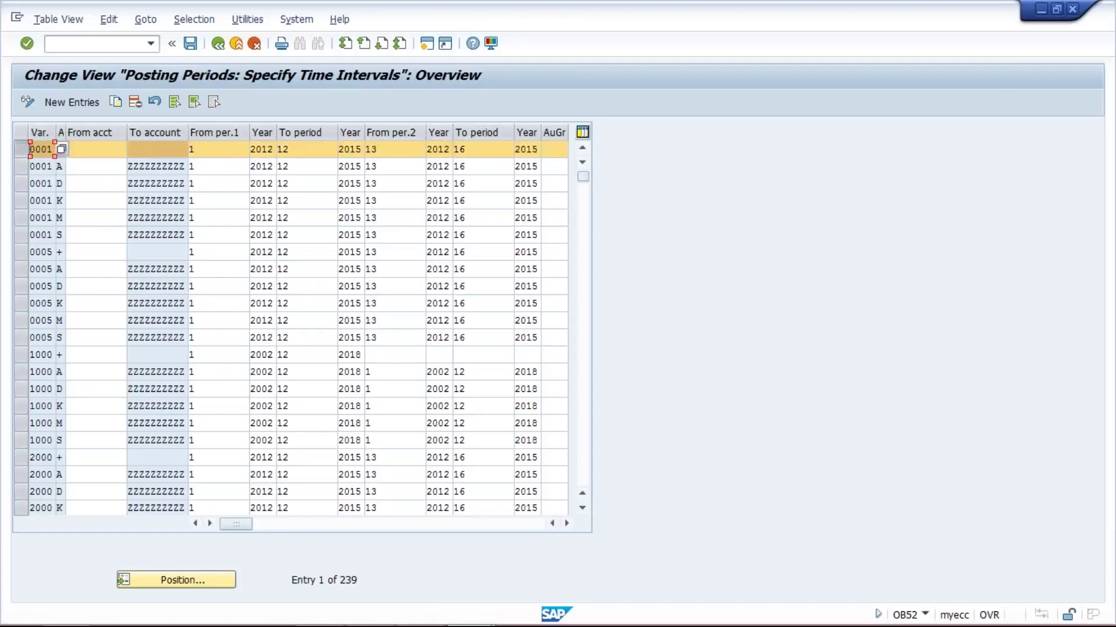
click(19, 150)
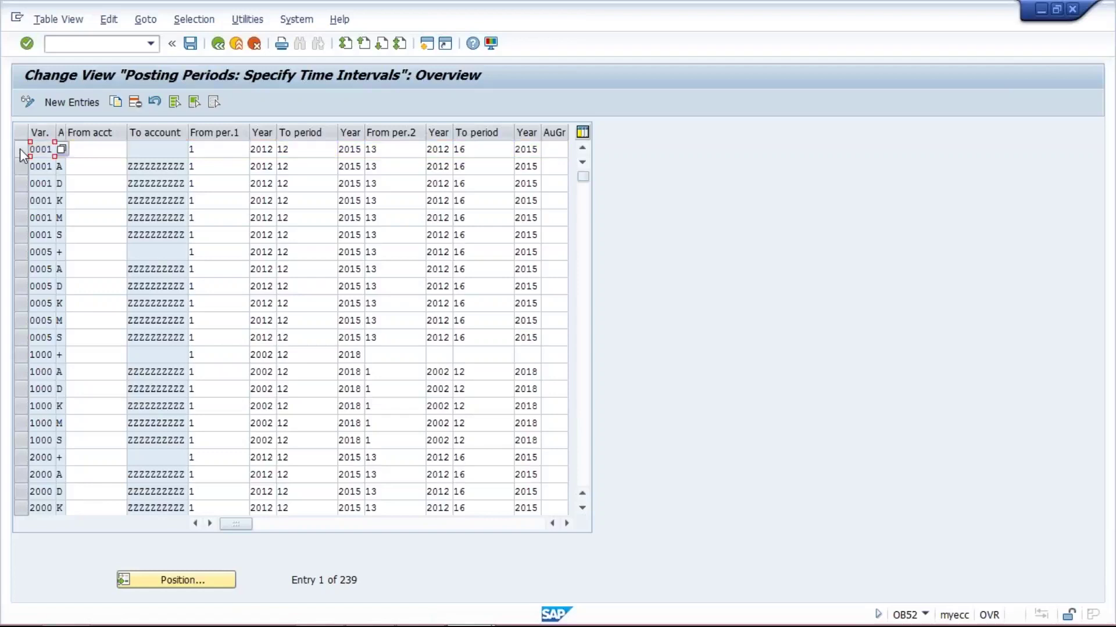
click(20, 150)
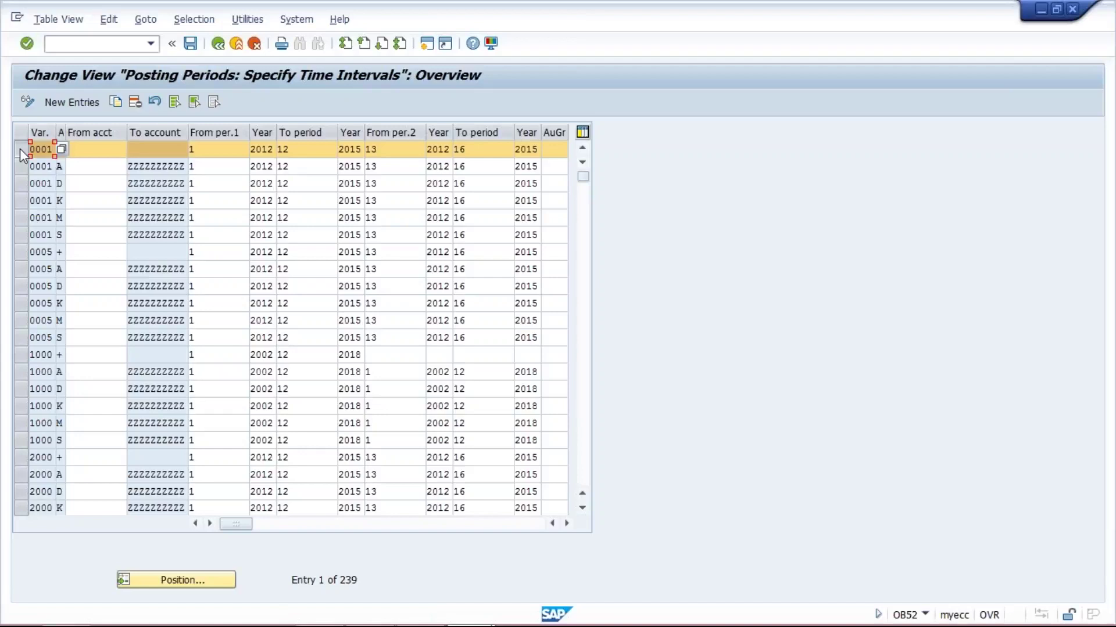
click(116, 103)
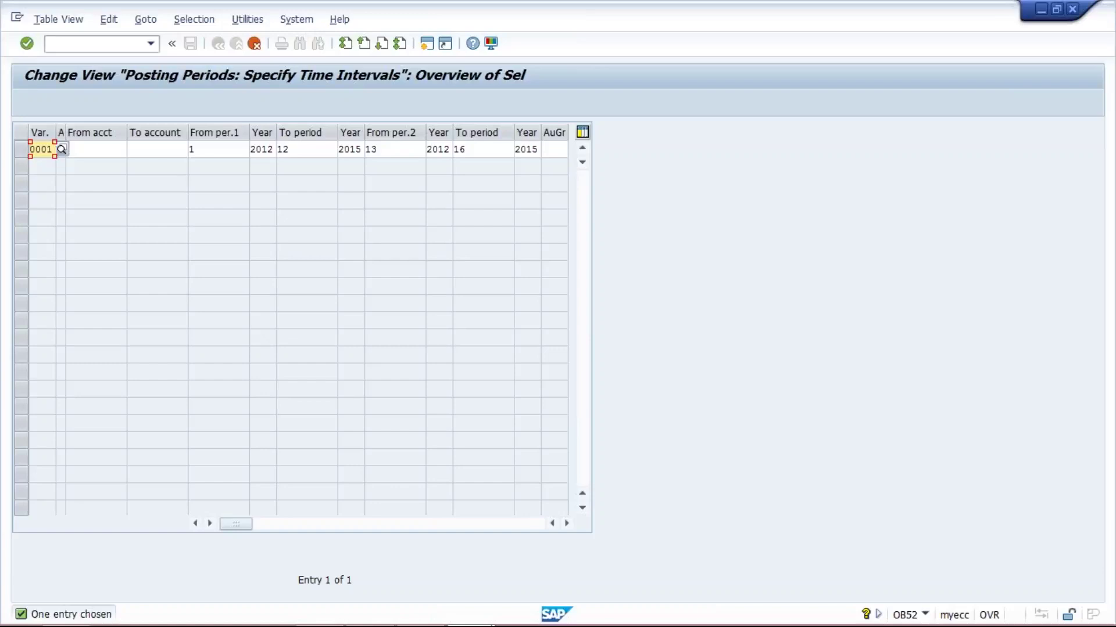
click(32, 149)
text(TM10)
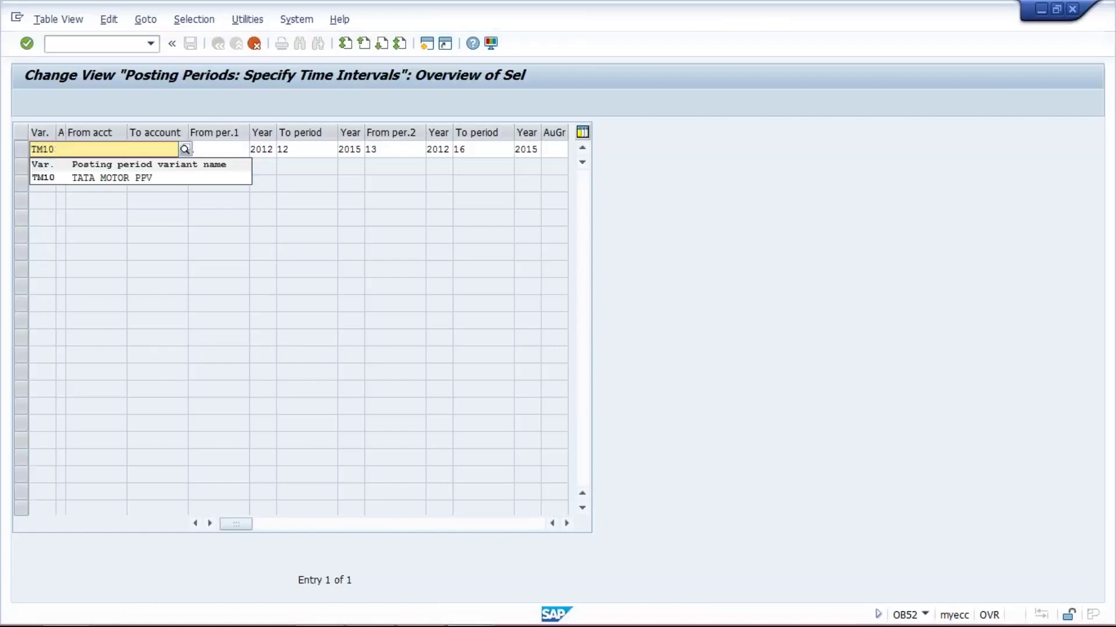
click(88, 181)
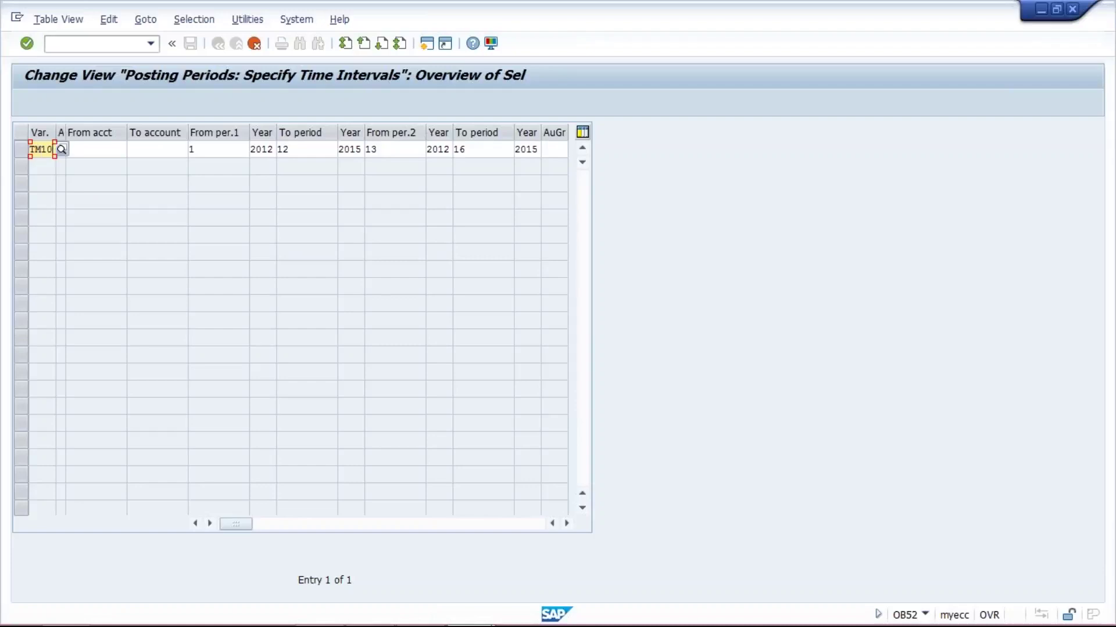
Step: Set the first interval of the copied TM10 entry to run from period 8, 2017 to period 8, 2017
click(101, 147)
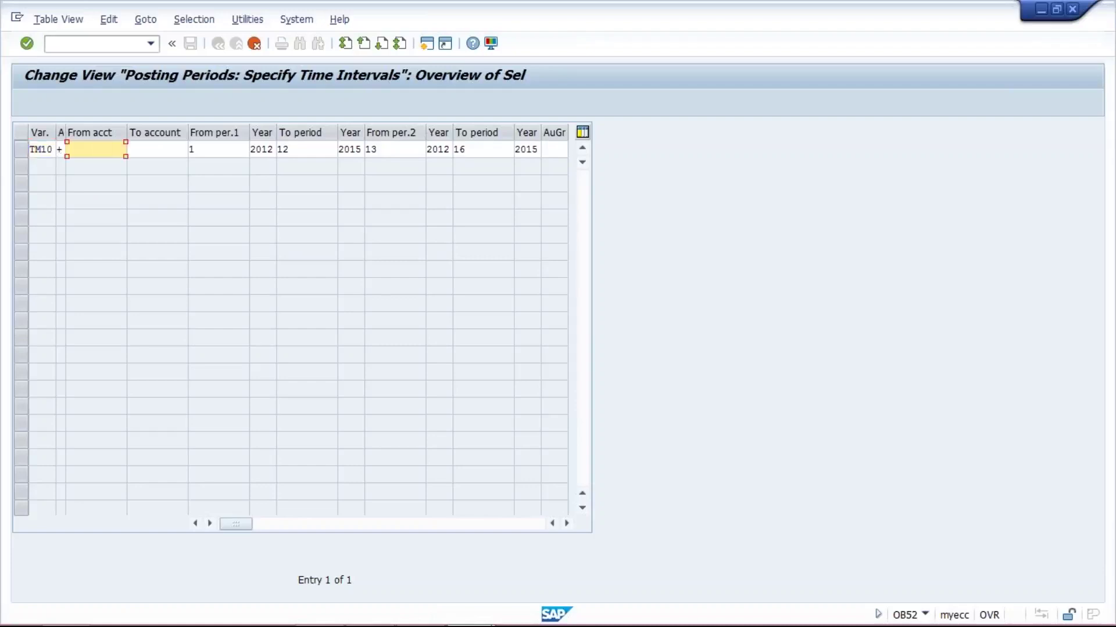
click(172, 147)
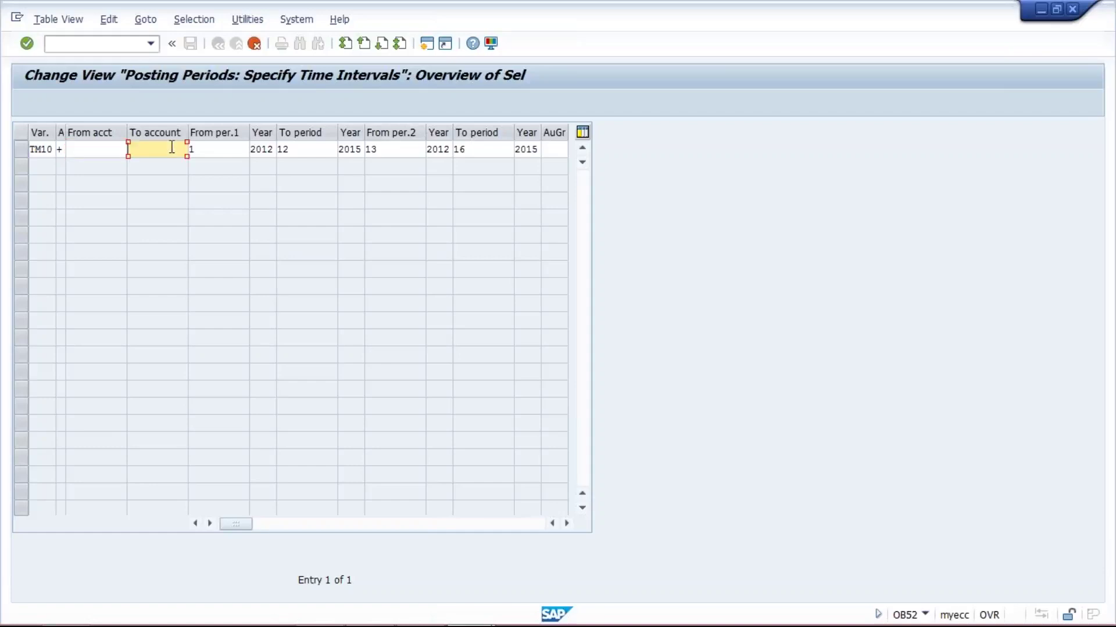
click(227, 149)
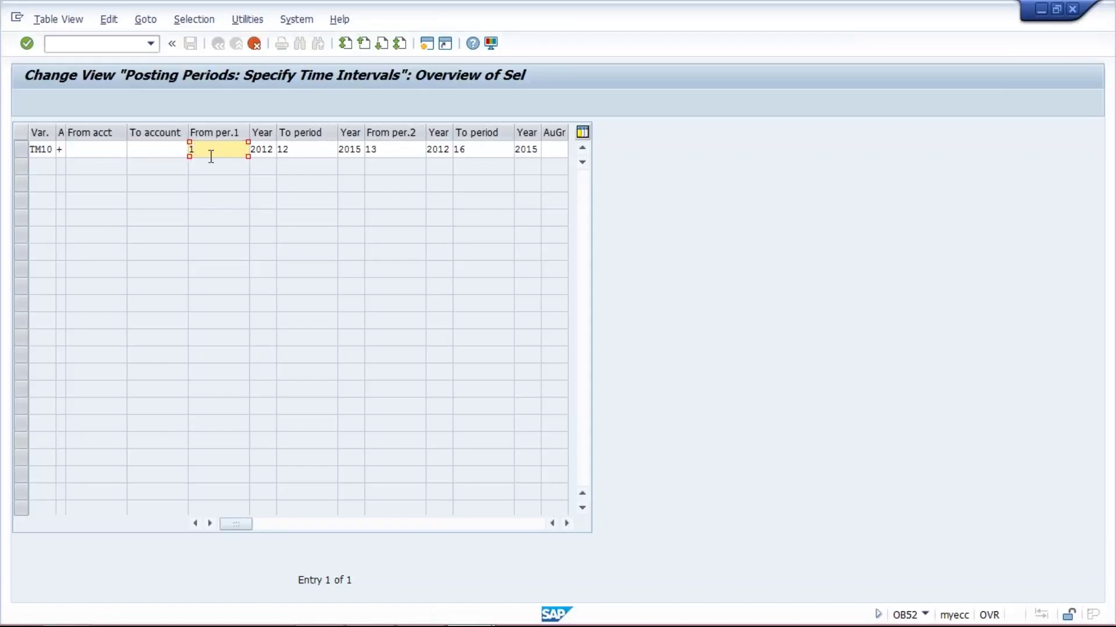
key(BackSpace)
key(Down)
mouse_move(705, 588)
text(8)
key(Tab)
text(2017)
key(Tab)
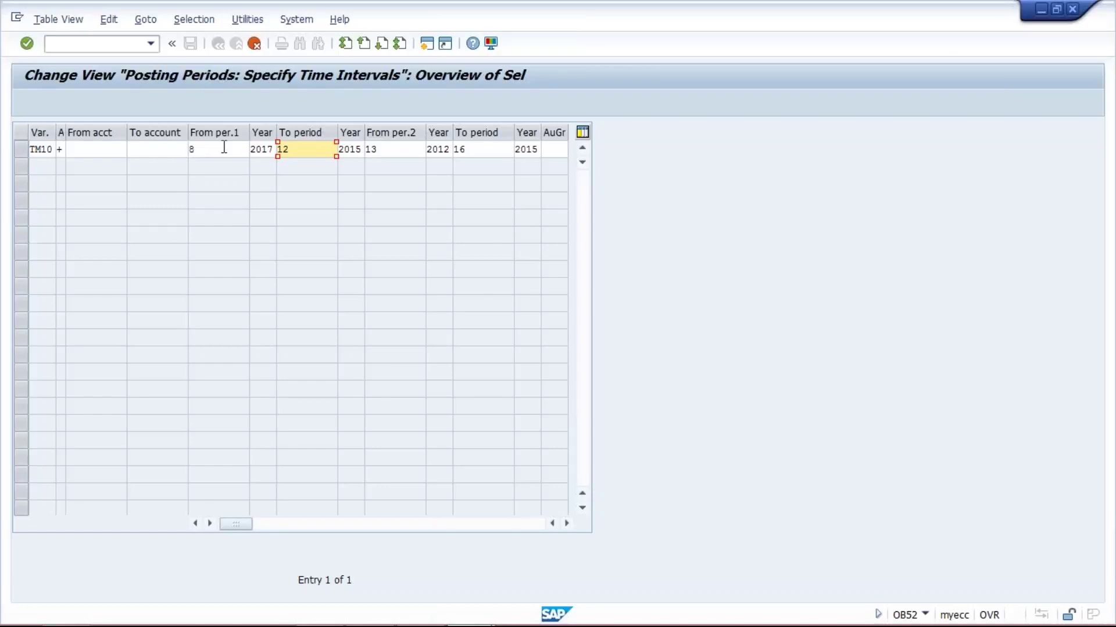
text(8)
key(Delete)
key(Tab)
text(2017)
Step: Clear the periods and years of the second interval in the TM10 entry and confirm the copy
key(Tab)
key(Delete)
key(Delete)
key(Tab)
key(Delete)
key(Delete)
key(Delete)
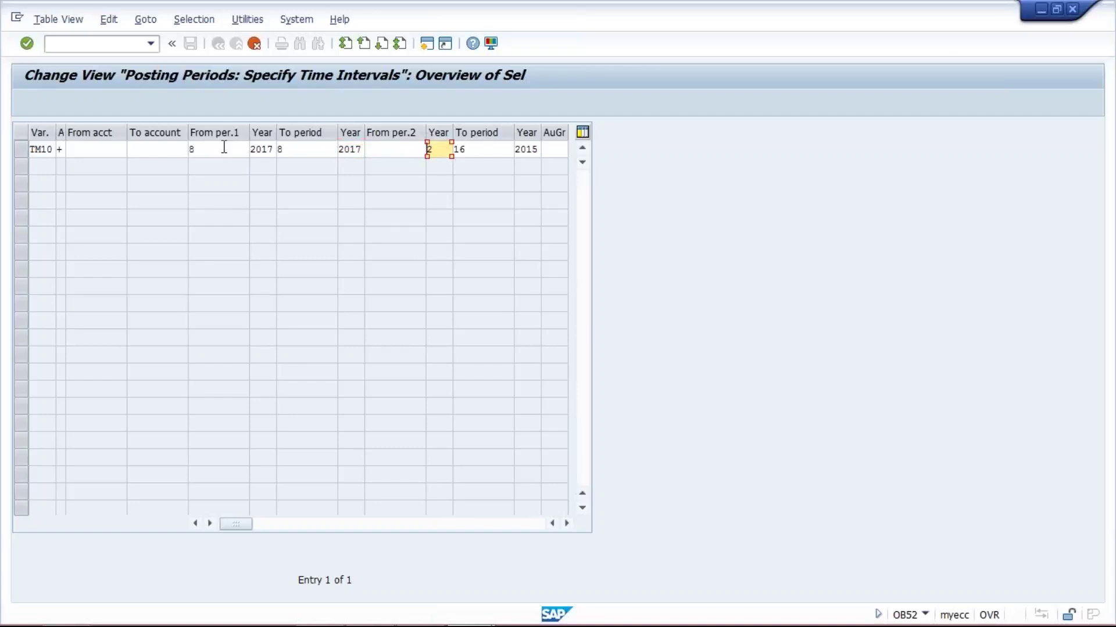
key(Delete)
key(Tab)
key(Delete)
key(Delete)
key(Tab)
key(Delete)
key(Delete)
key(Delete)
key(Delete)
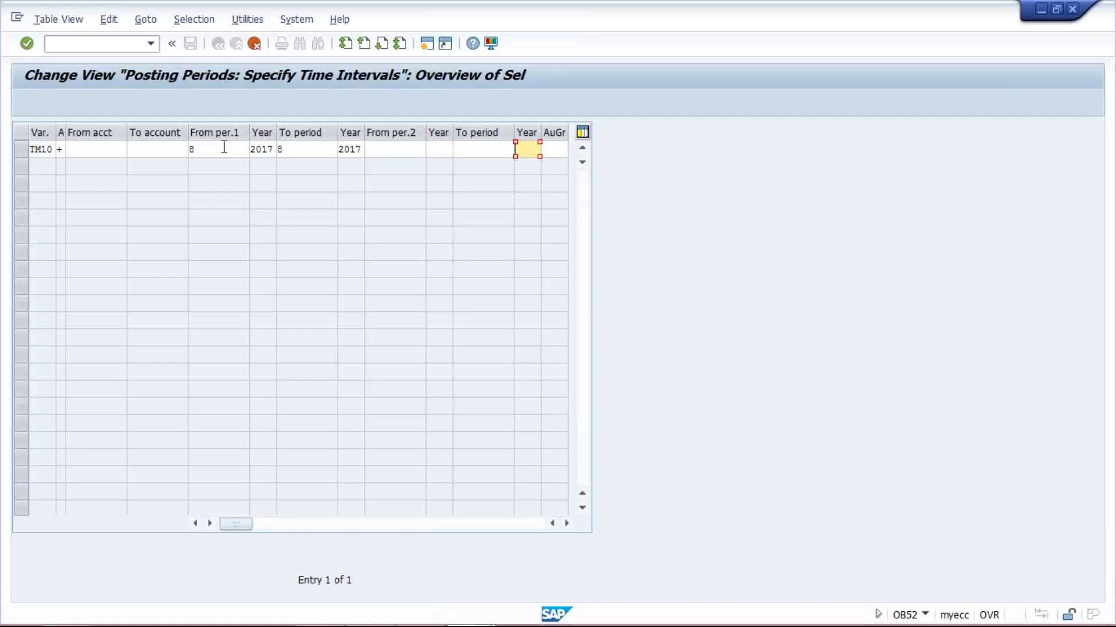
key(Return)
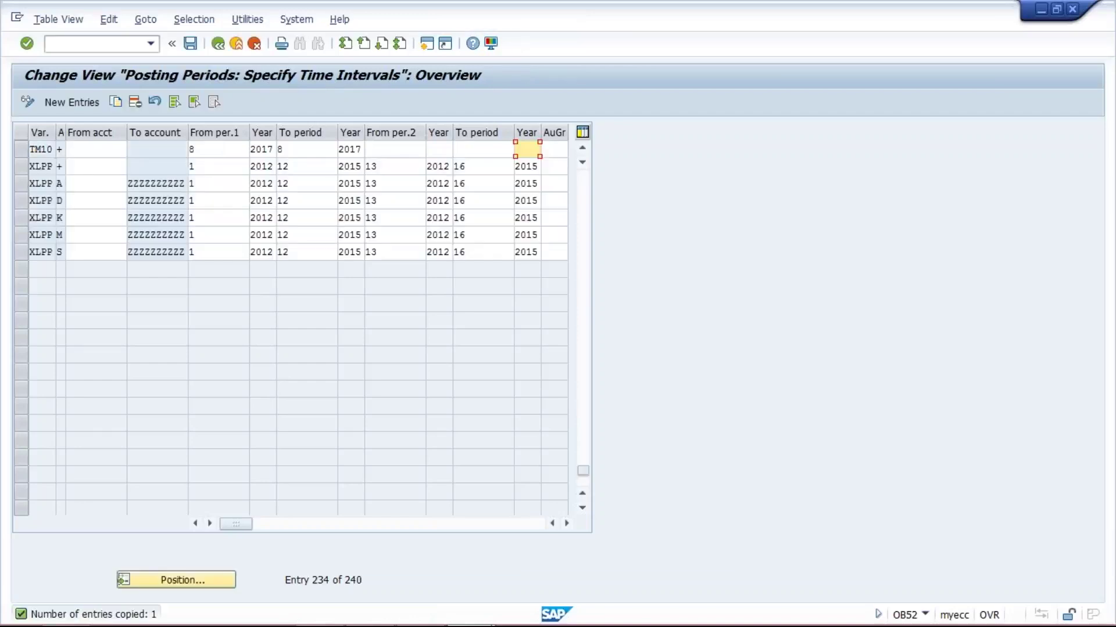
Step: Save the TM10 posting period entry and record it in the TATA MOTOR_1 customizing request
click(219, 153)
click(327, 146)
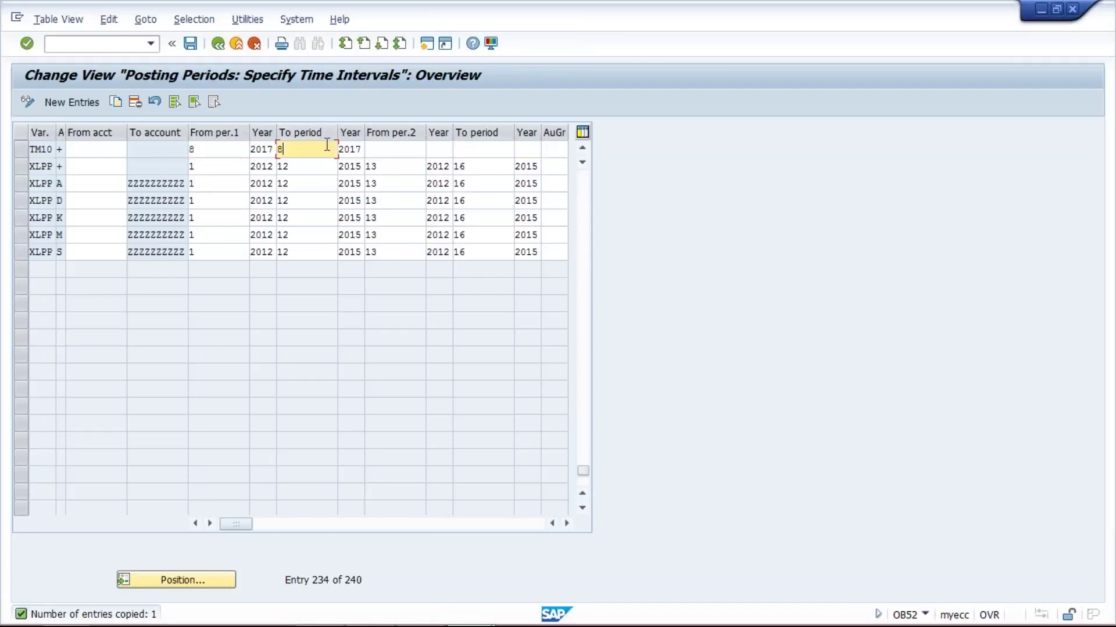
click(398, 149)
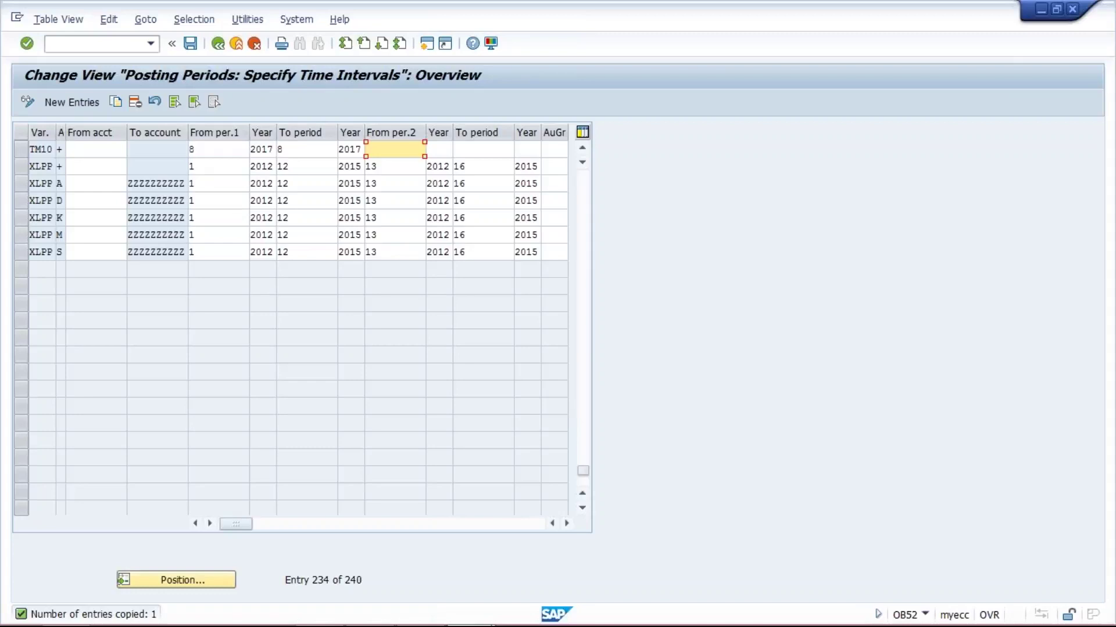
click(190, 43)
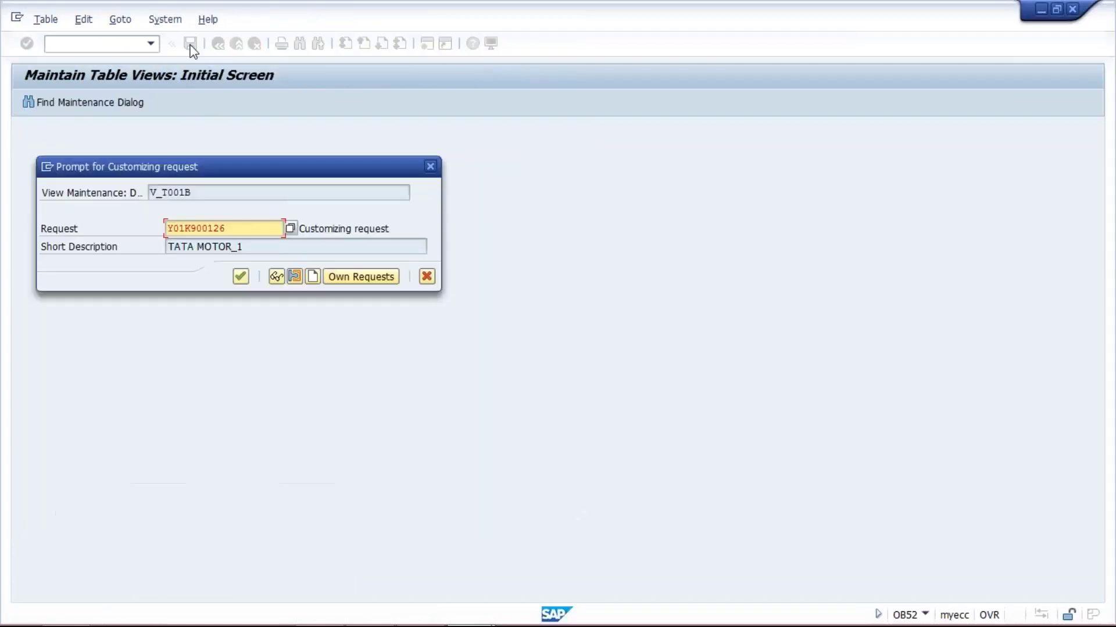
click(239, 277)
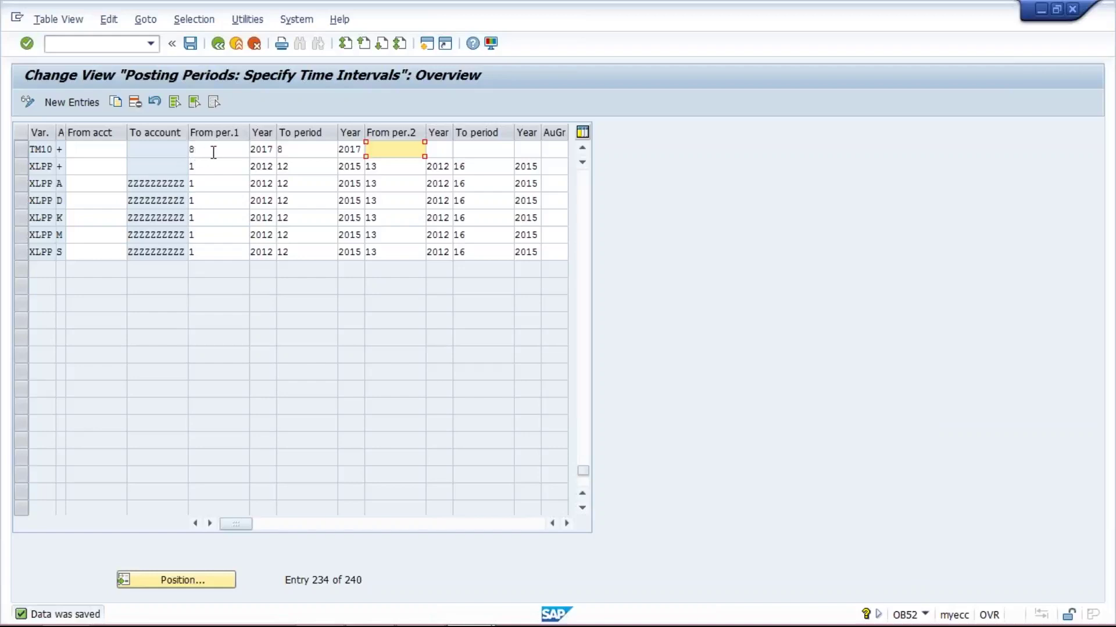
Step: Examine the first and second period intervals and the authorization group of the saved TM10 entry
click(473, 151)
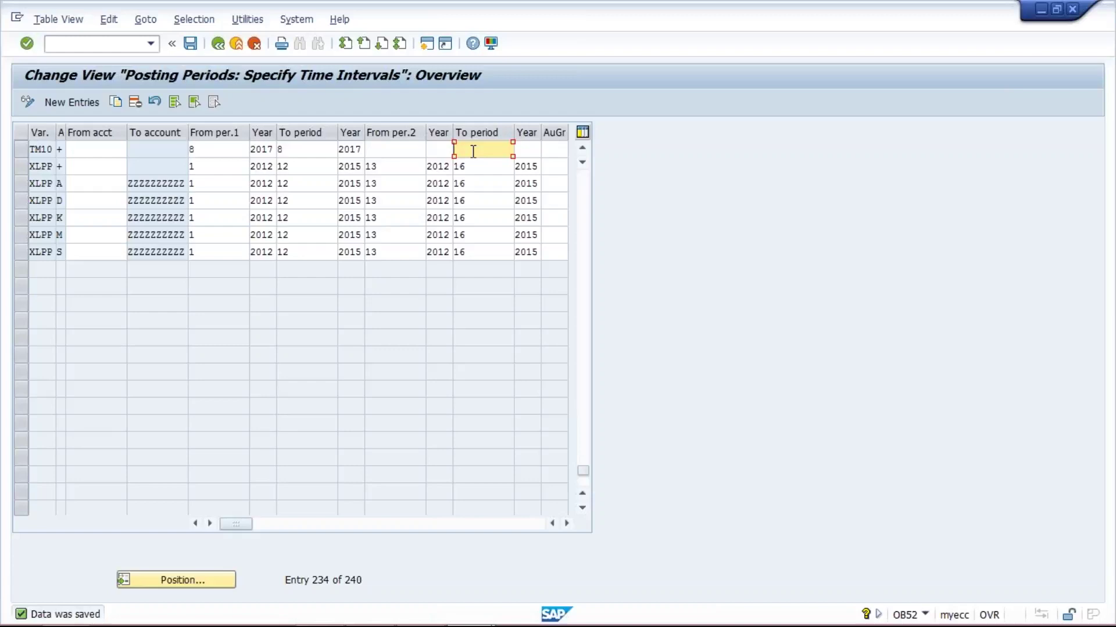
click(398, 149)
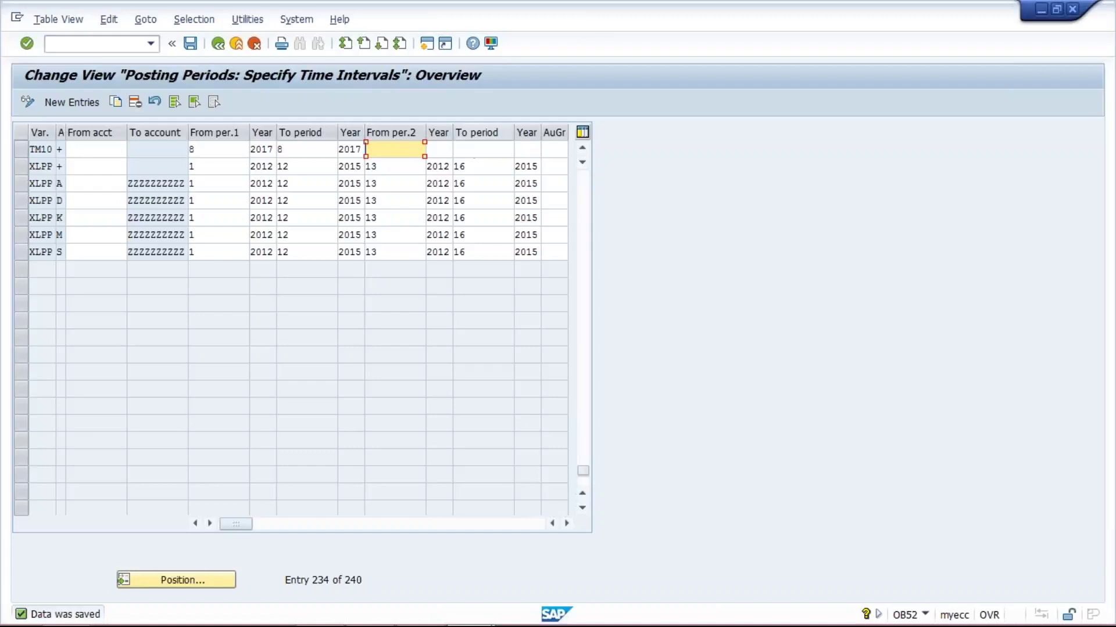
click(493, 150)
click(375, 149)
click(556, 149)
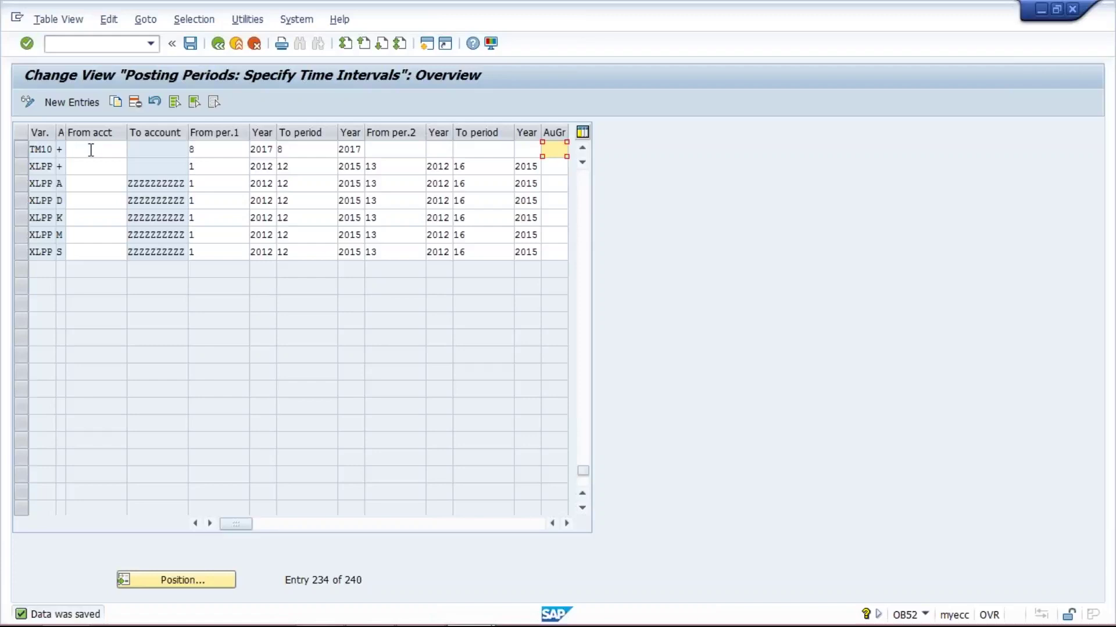
click(227, 148)
click(305, 151)
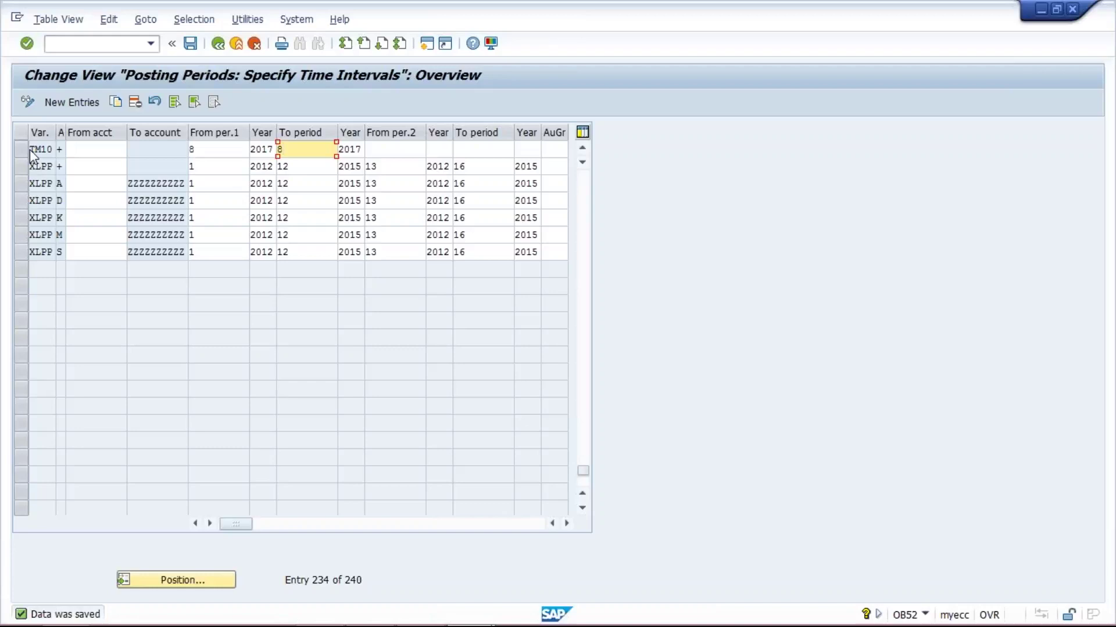
click(226, 147)
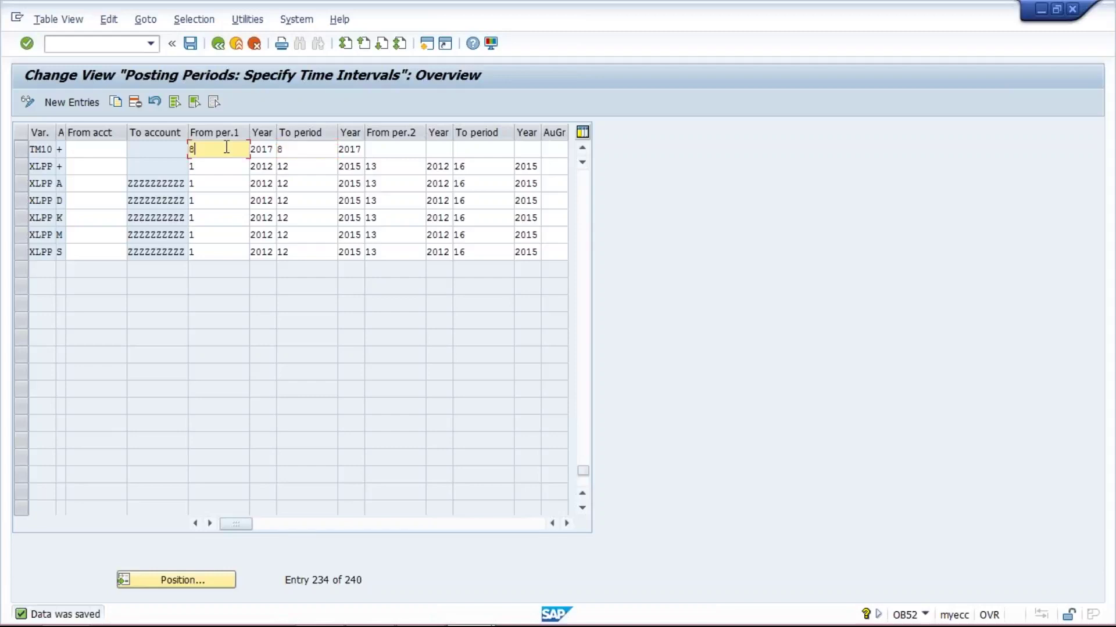
click(304, 150)
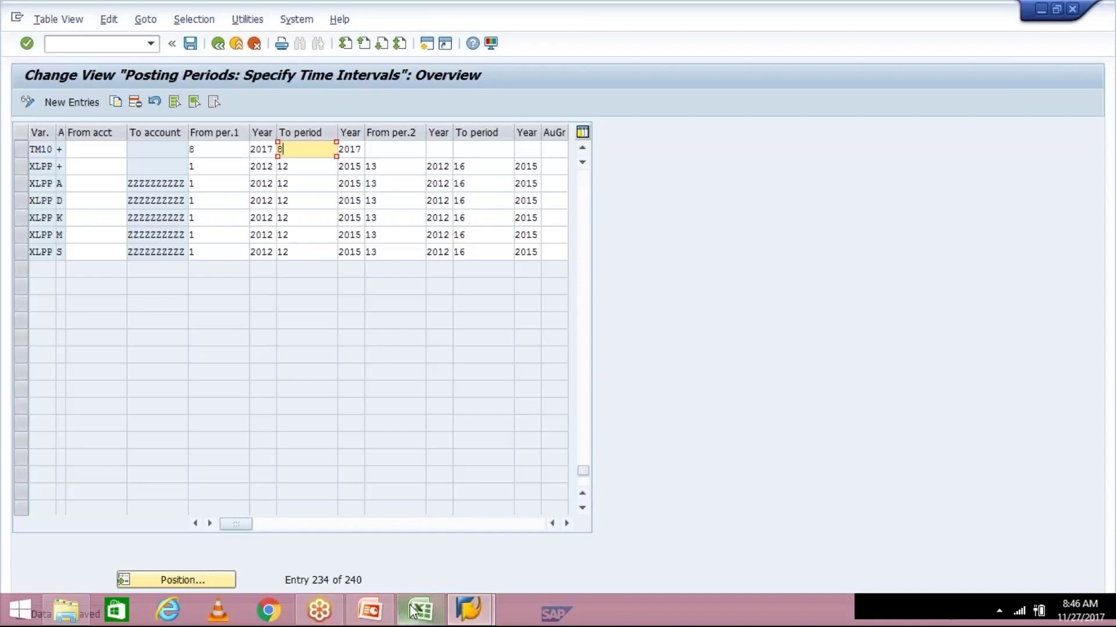
Step: Switch to the Class workbook in Excel and clear the contents of cells I9 to I14 on Sheet1
click(414, 610)
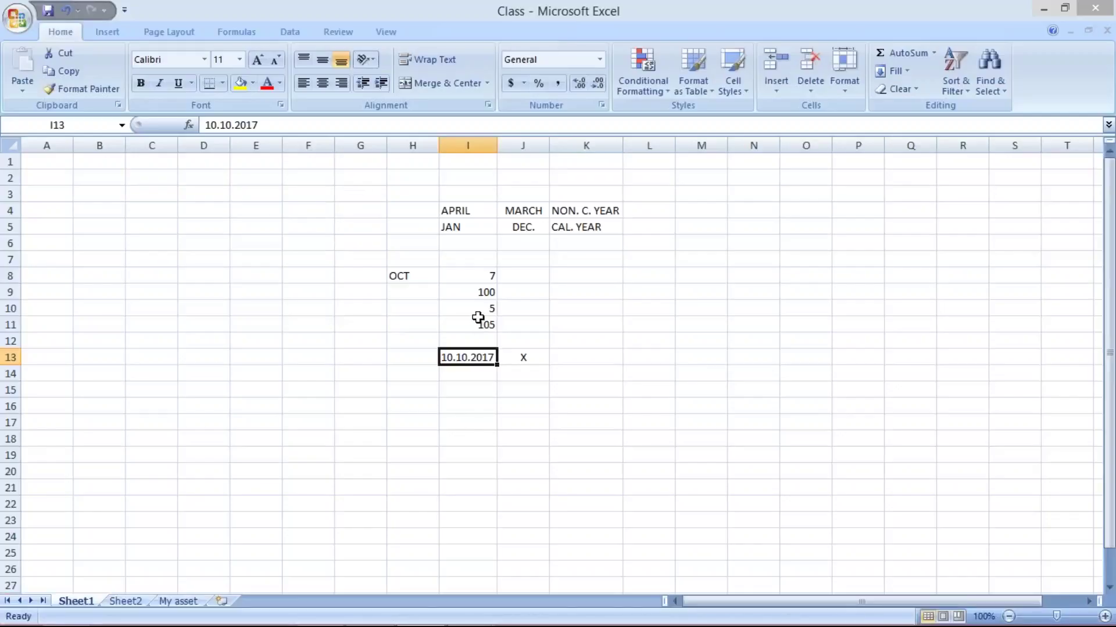
drag(467, 289, 478, 372)
key(Delete)
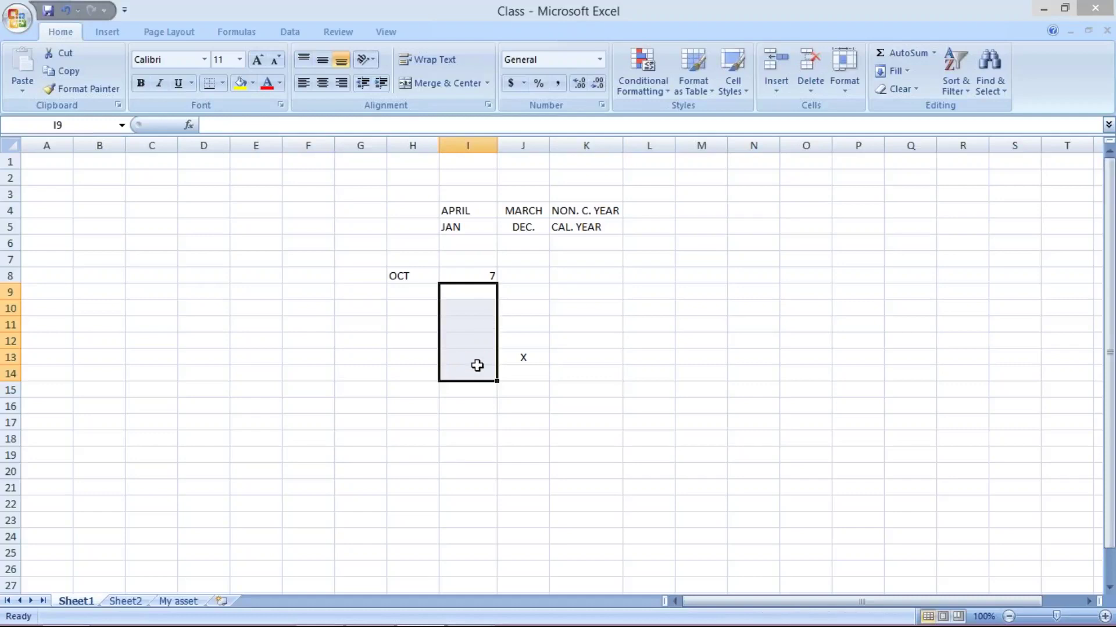
Step: Compare the period number noted for OCT in Excel with the first interval's starting period of the TM10 entry in SAP
click(478, 276)
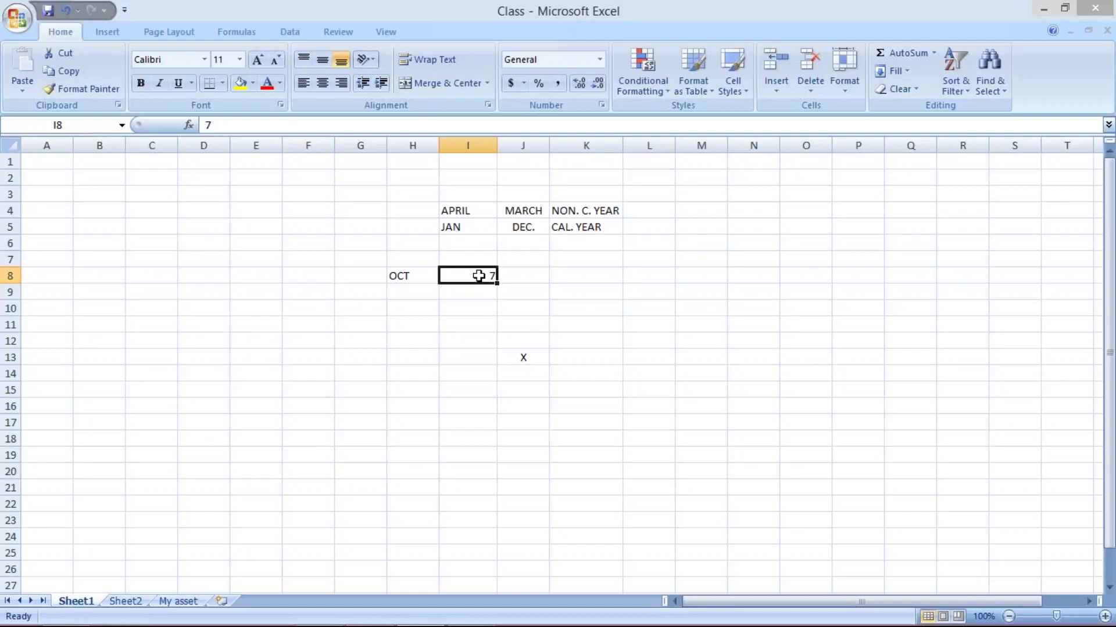
mouse_move(465, 623)
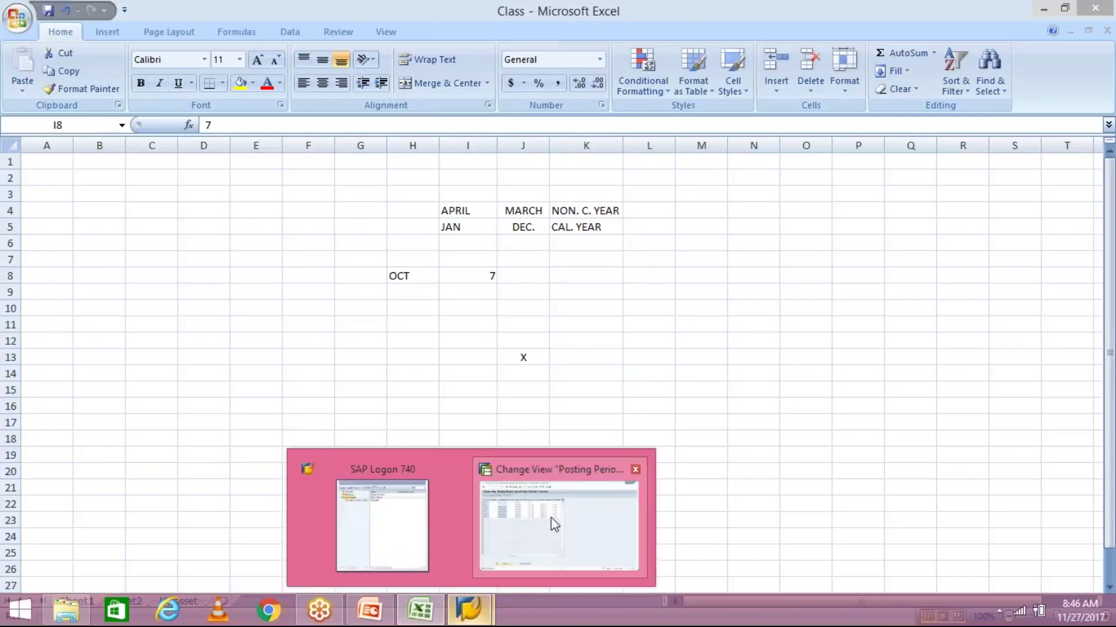
click(557, 526)
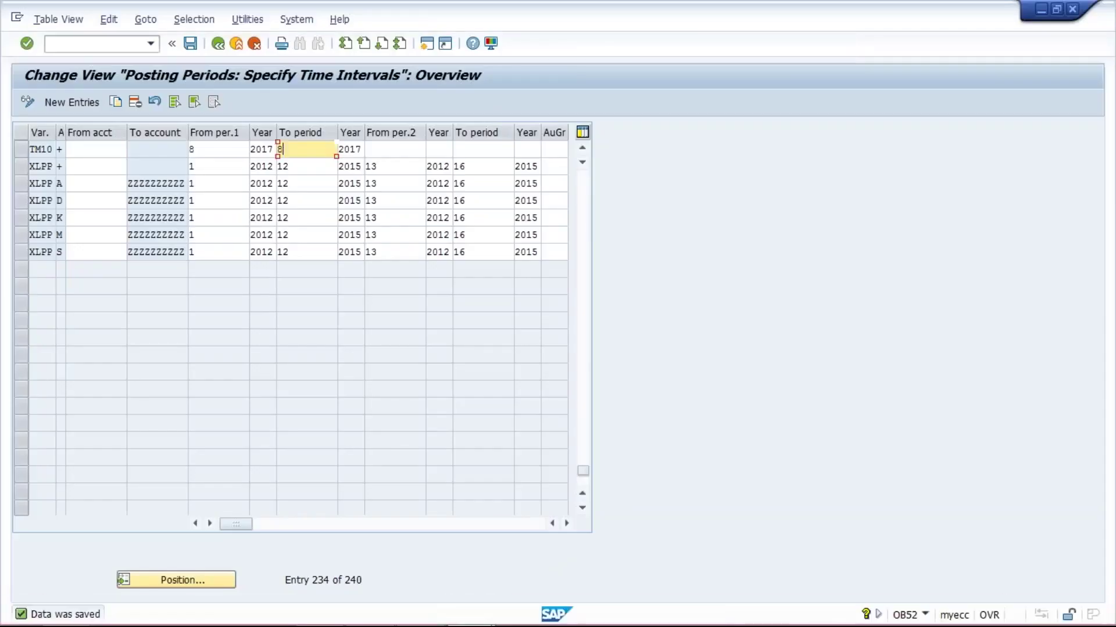
click(217, 153)
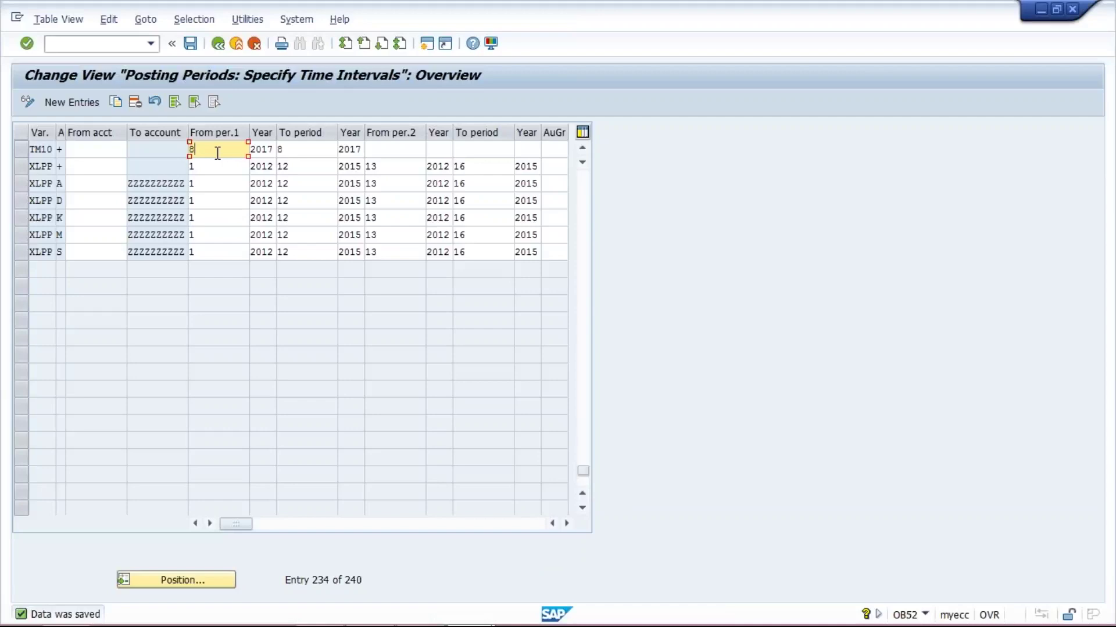
Step: Return to the Class workbook in Excel without reopening the file and list A, B and C in cells H10 to H12
mouse_move(451, 623)
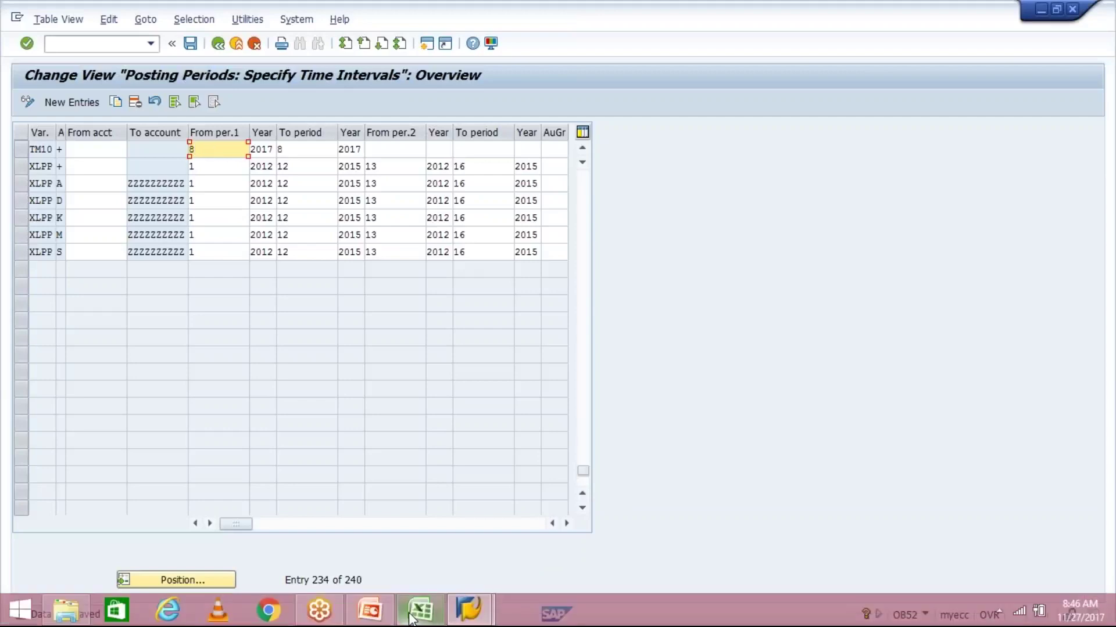
mouse_move(411, 618)
click(411, 544)
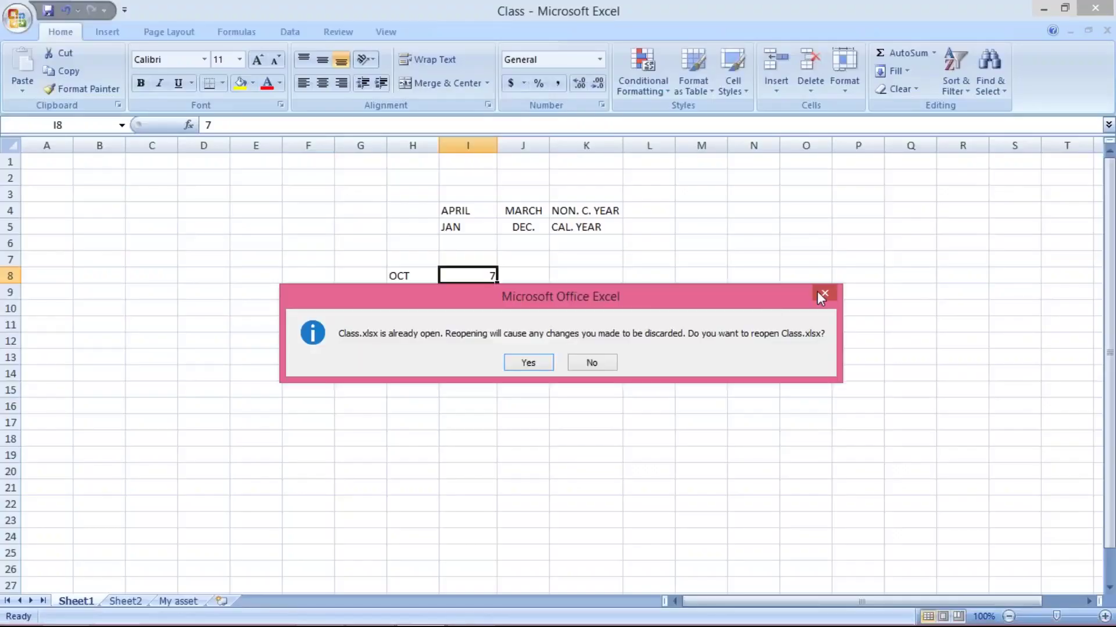
click(826, 292)
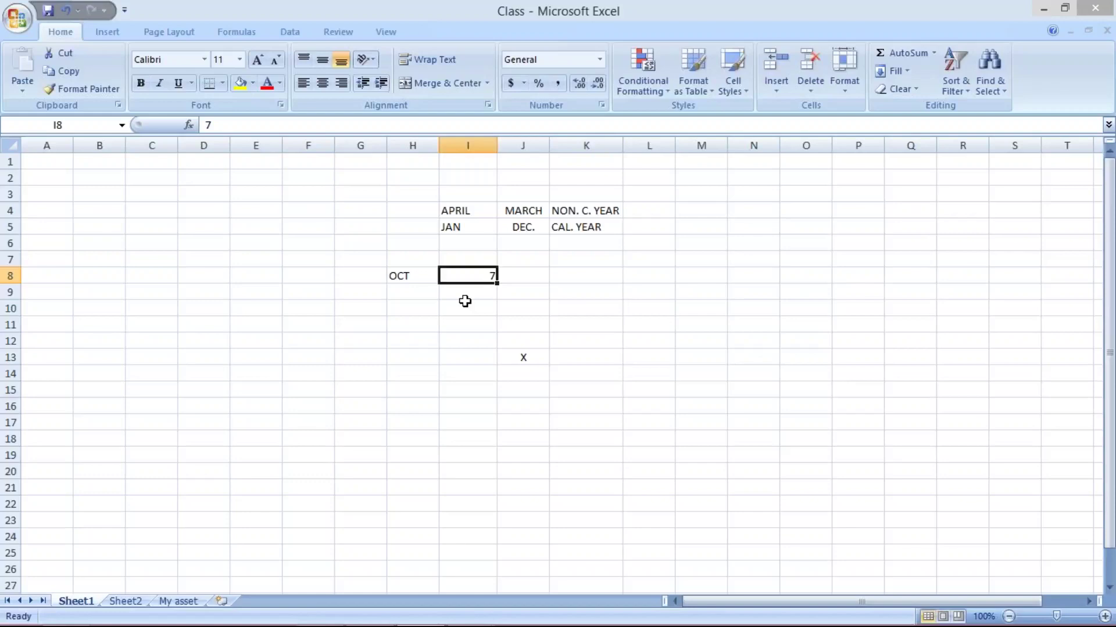
click(407, 308)
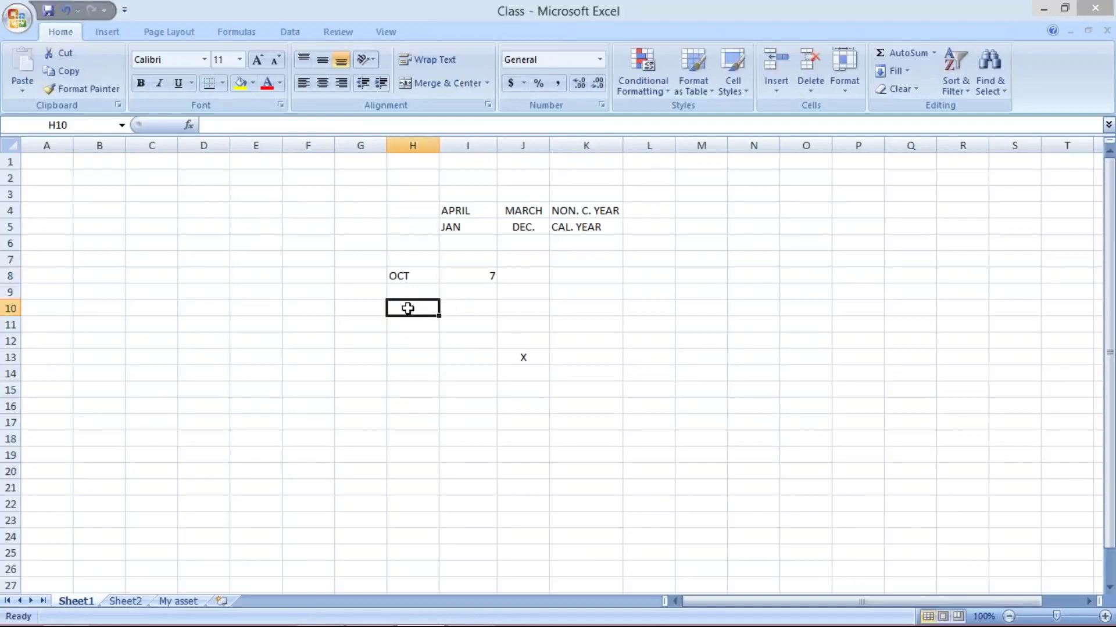
text(A)
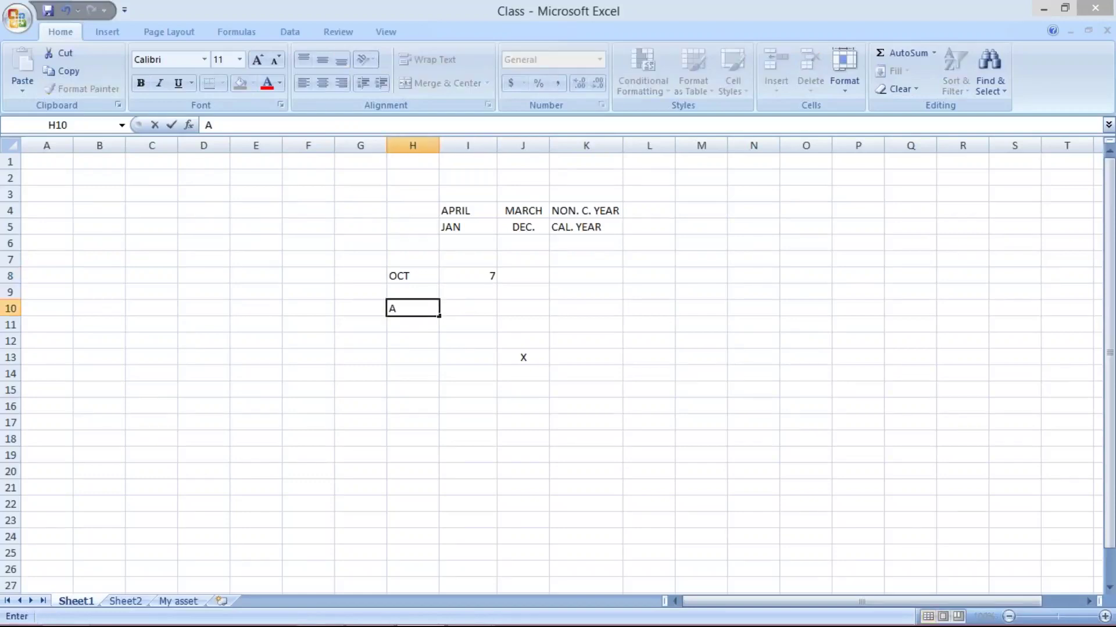
key(Return)
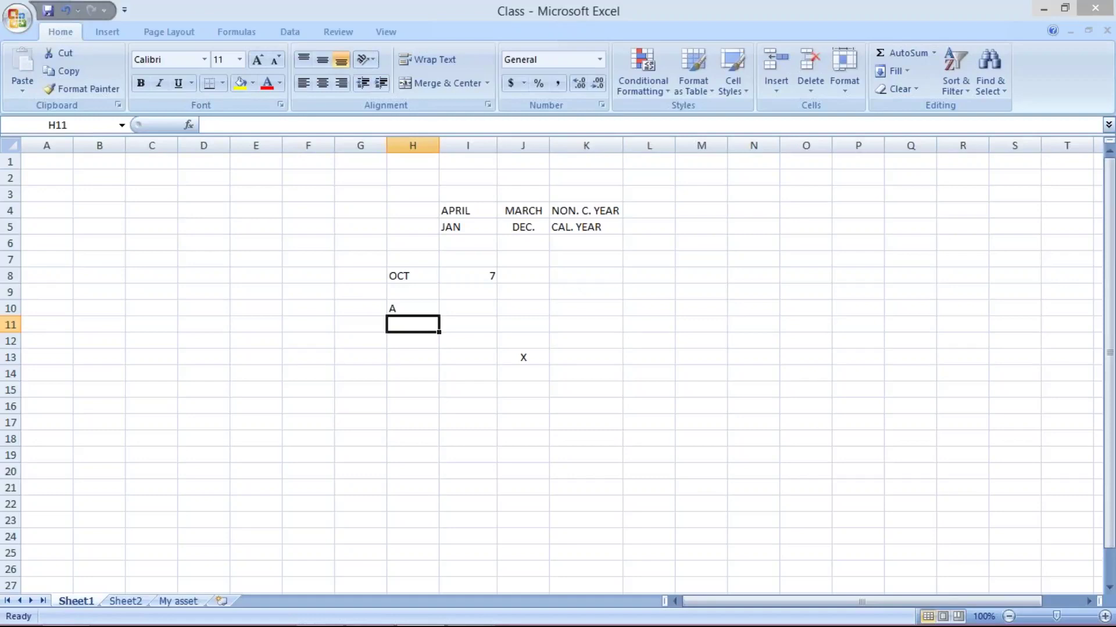
click(940, 532)
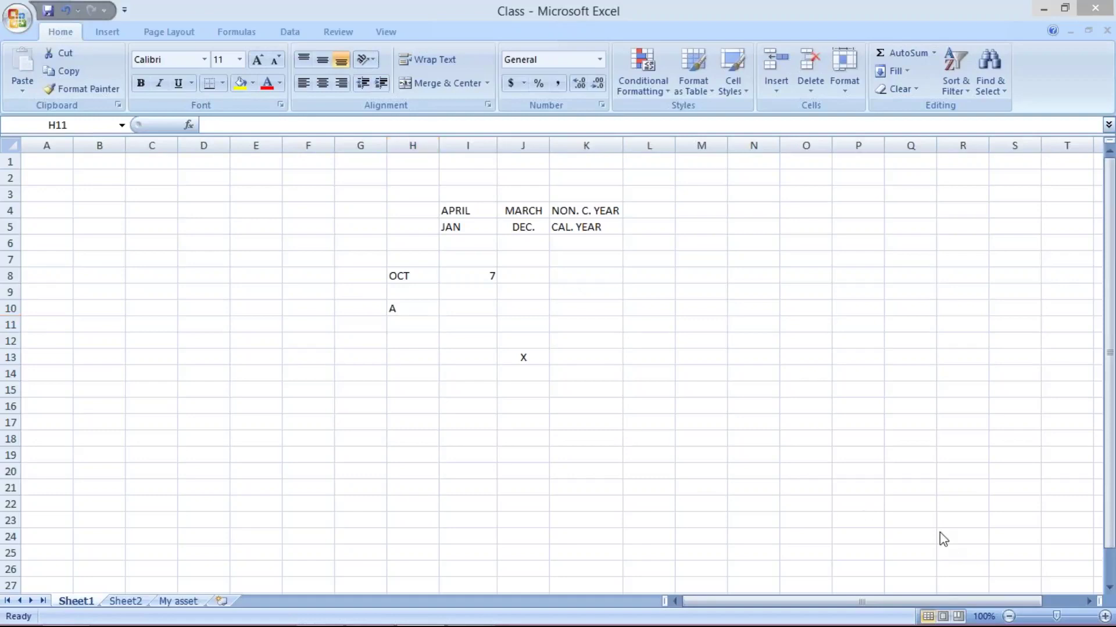
click(411, 328)
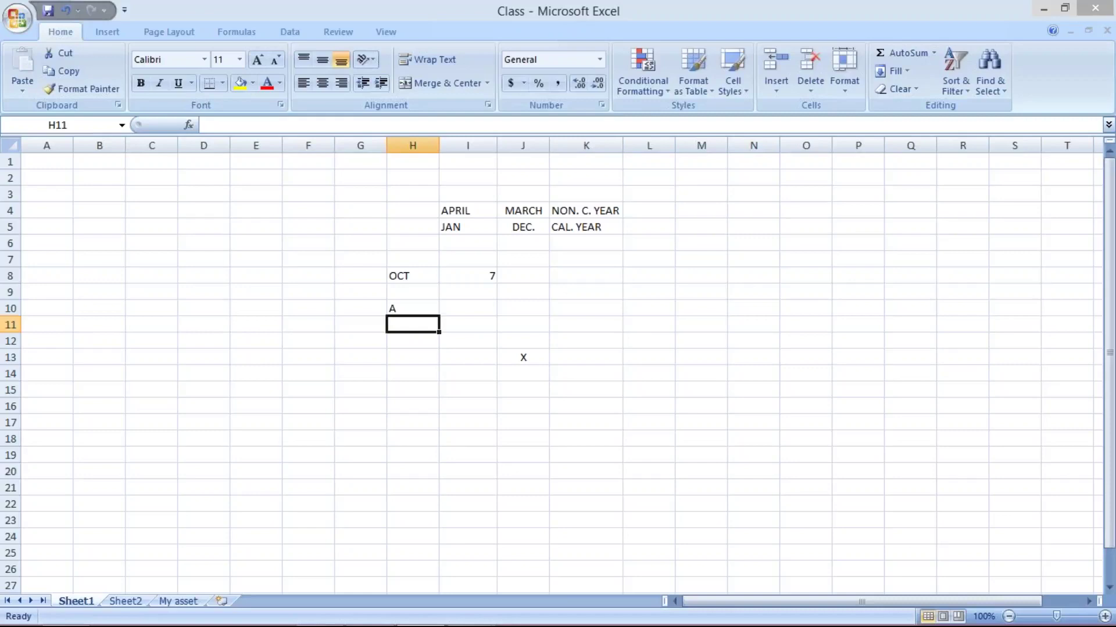
text(B)
key(Return)
text(C)
key(Return)
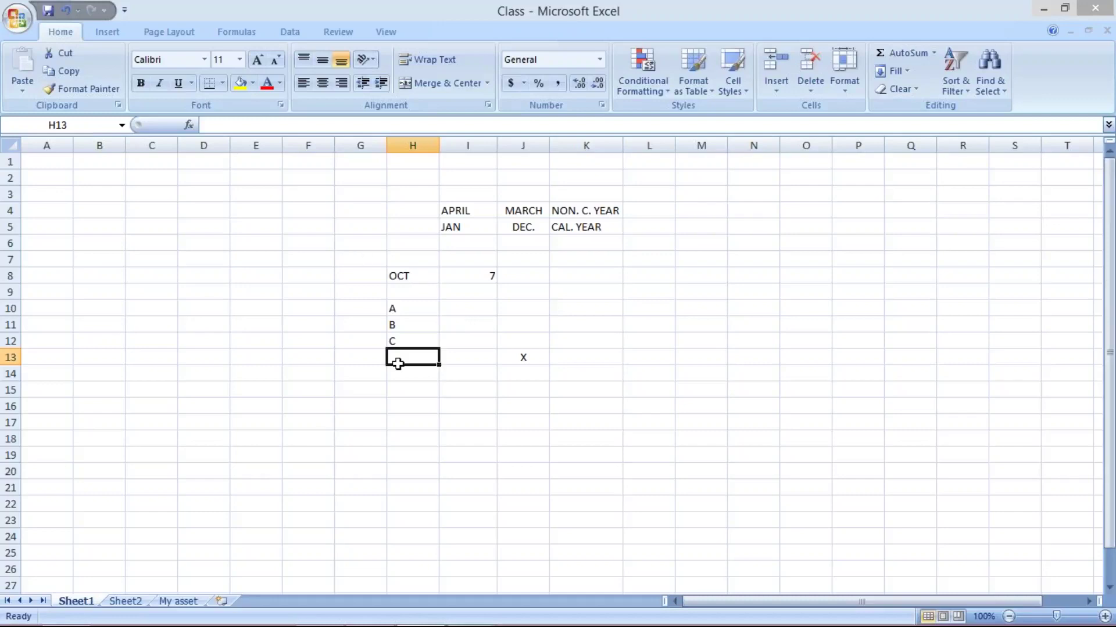
Step: Switch to the SAP posting periods table and examine the from and to periods of the TM10 entry's first interval
mouse_move(469, 610)
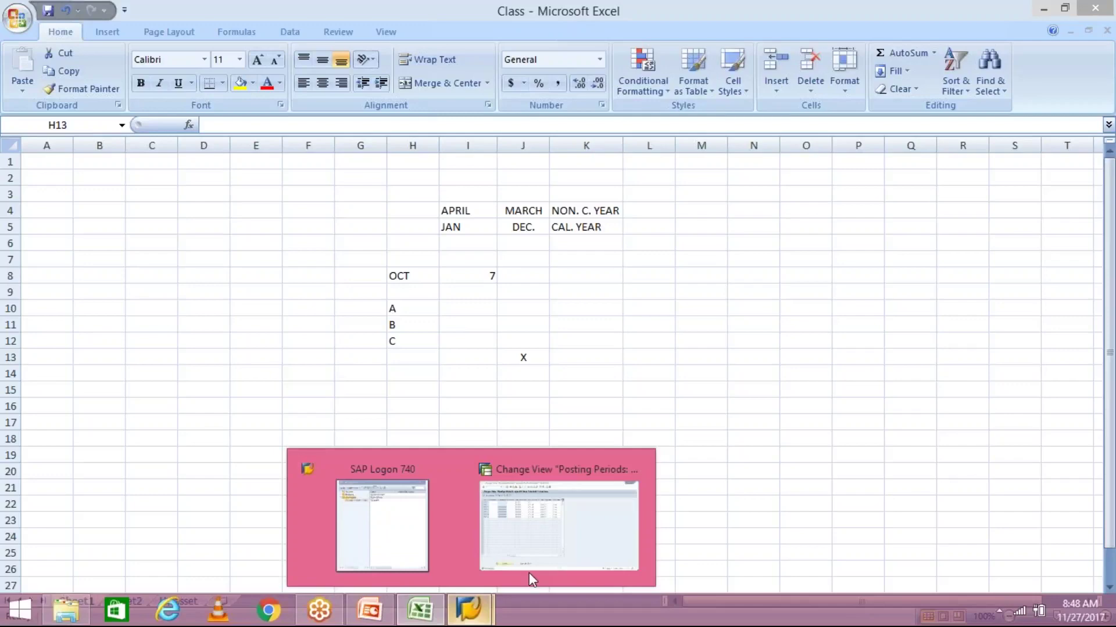
click(537, 538)
click(210, 153)
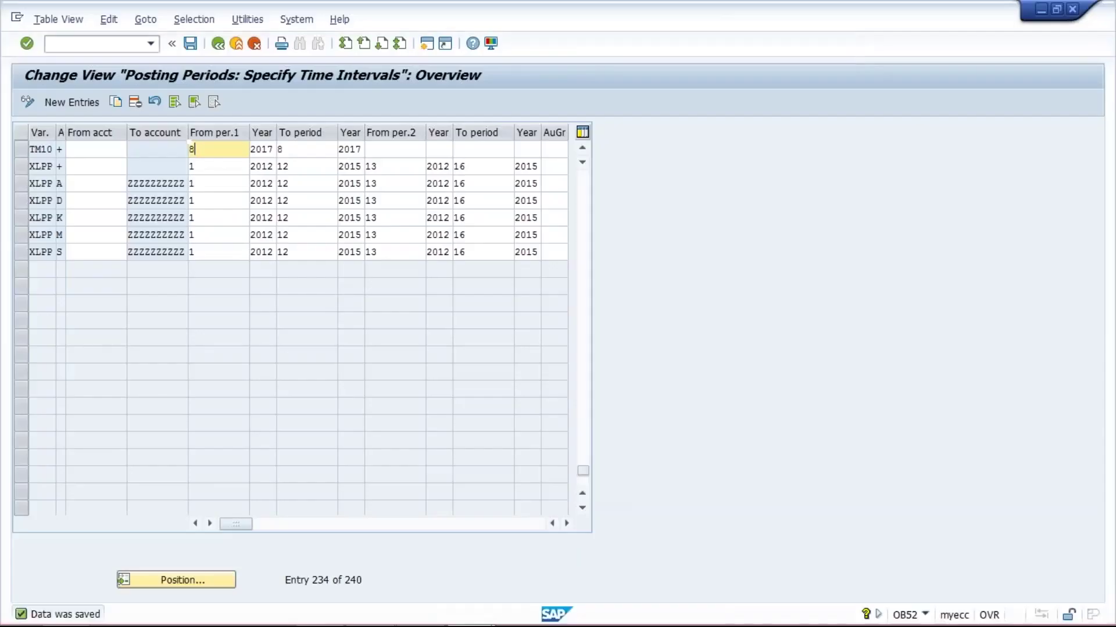
click(303, 150)
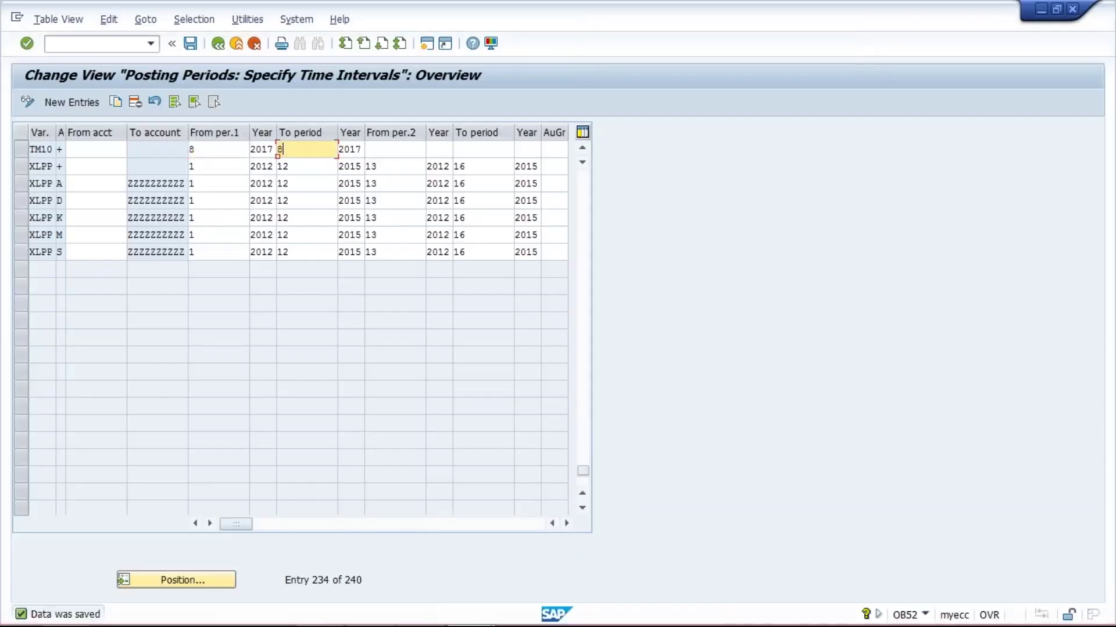
click(212, 150)
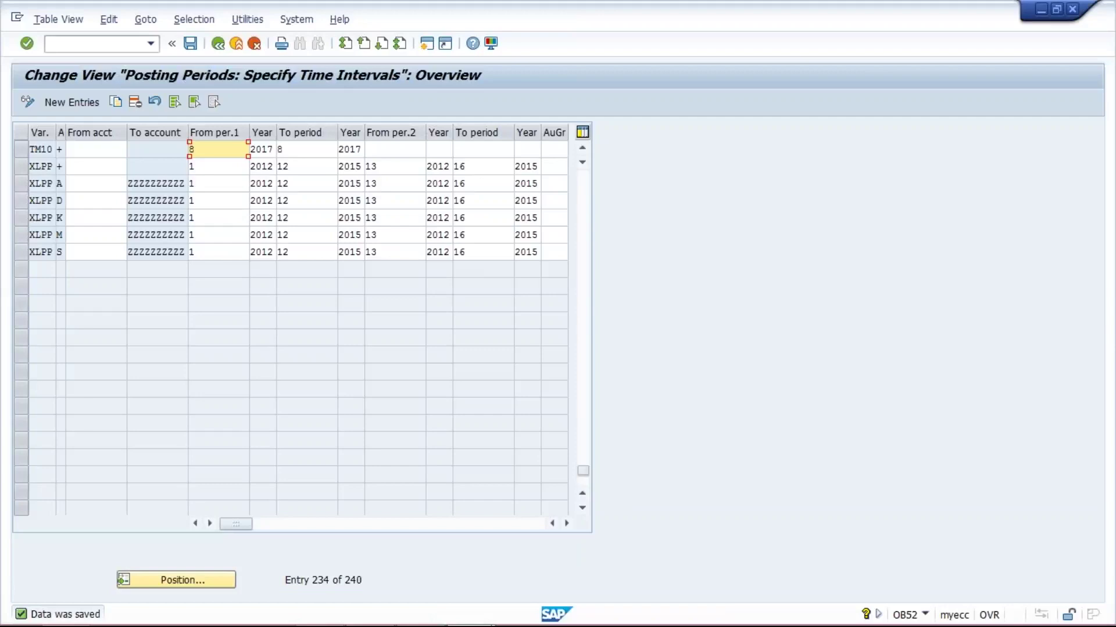
click(286, 149)
click(220, 149)
click(323, 152)
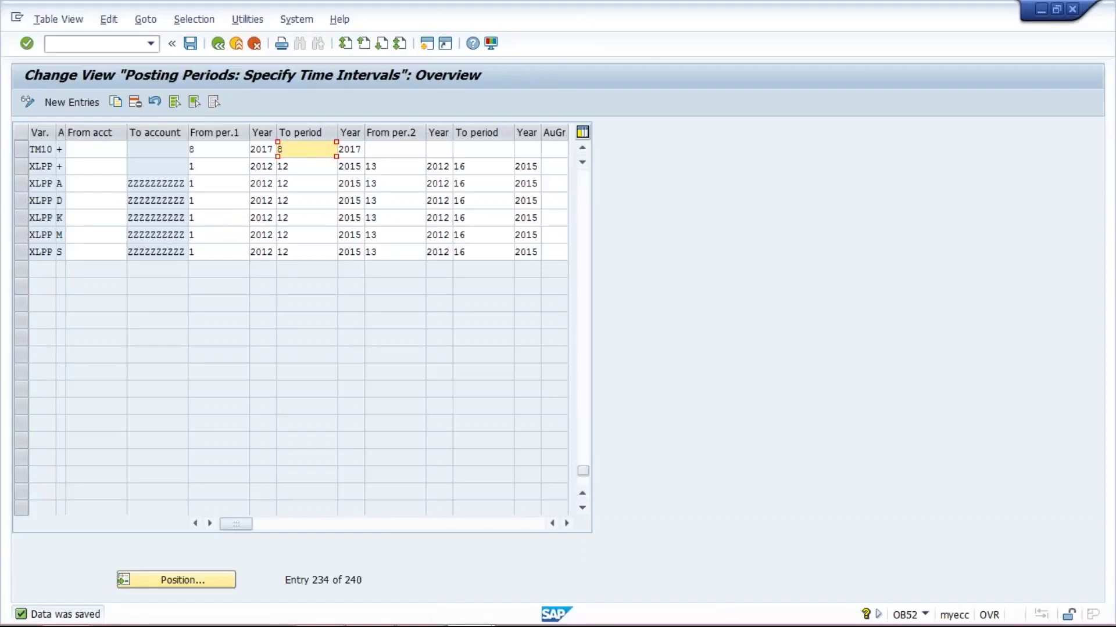
Step: Check the A row in the Excel notes, then set the TM10 entry's first-interval start period to 7 in SAP
click(404, 617)
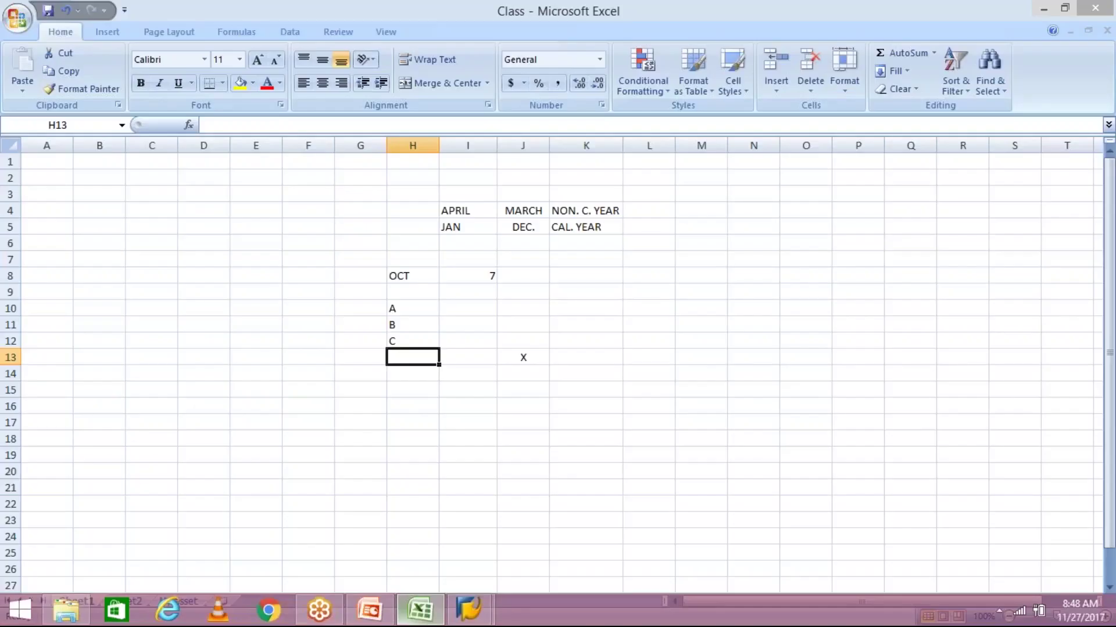
click(473, 309)
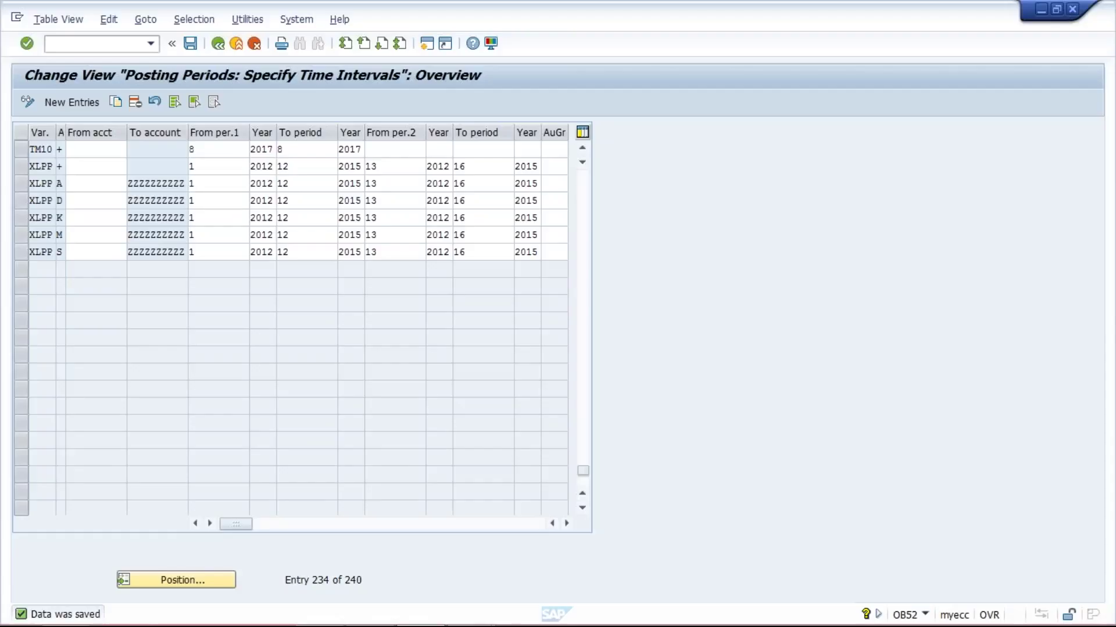
key(Tab)
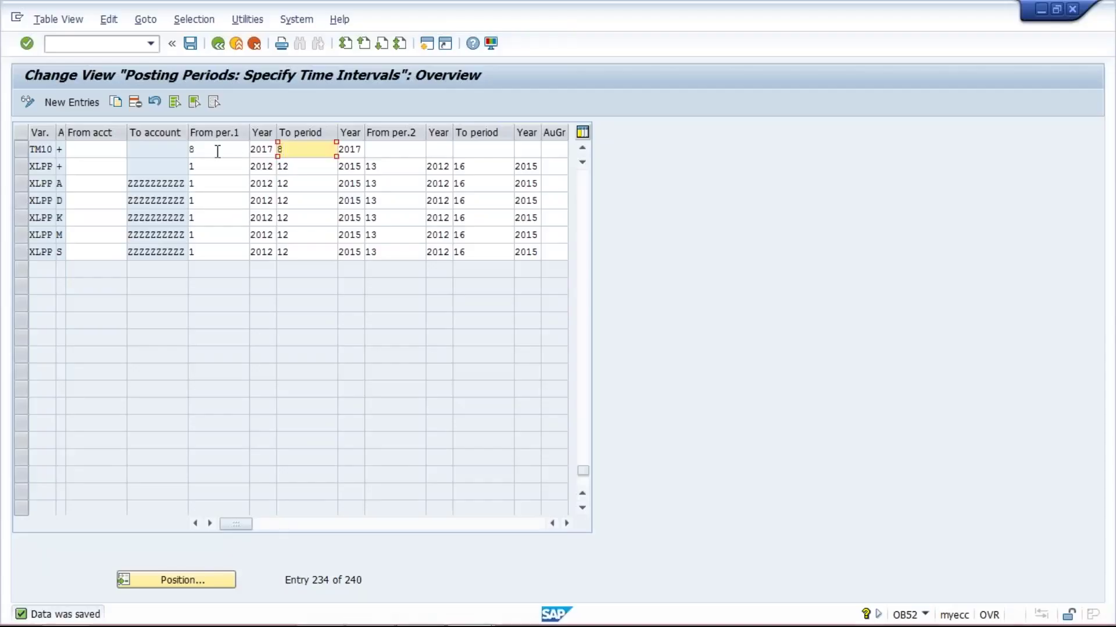
click(217, 151)
key(BackSpace)
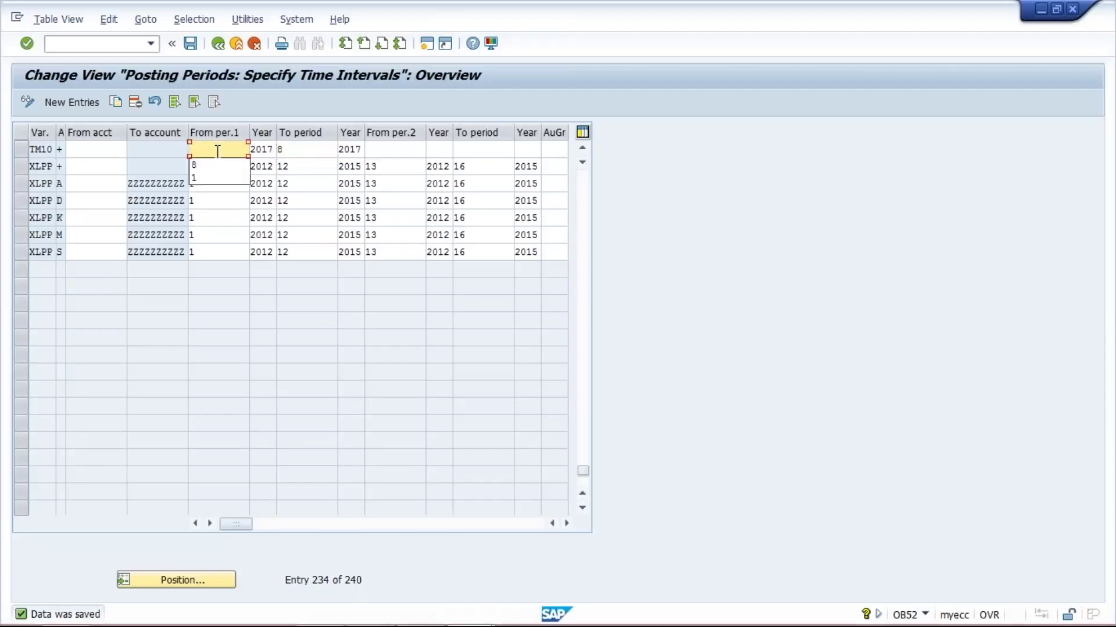
text(7)
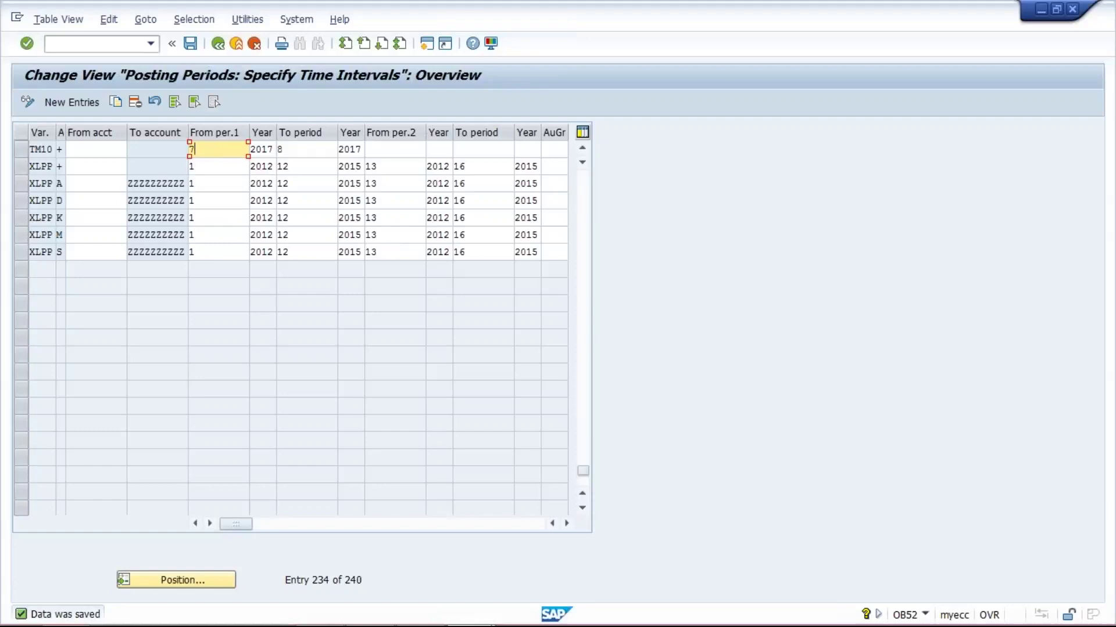
Step: Switch to the Class workbook in Excel and review the A, B and C entries and the cells beside them
click(427, 618)
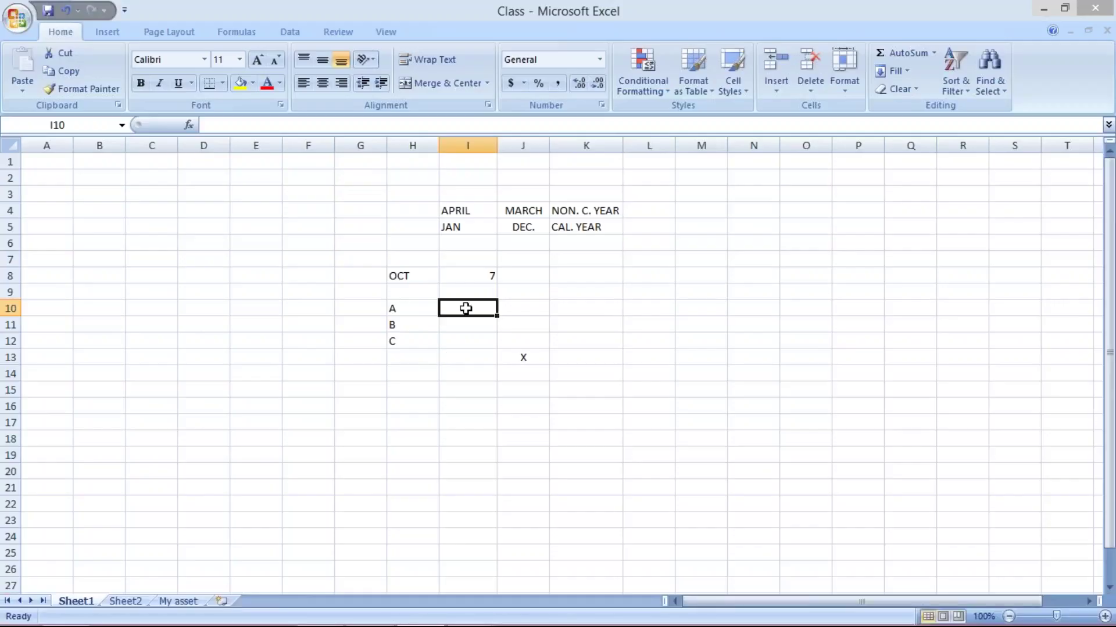
drag(396, 324, 406, 339)
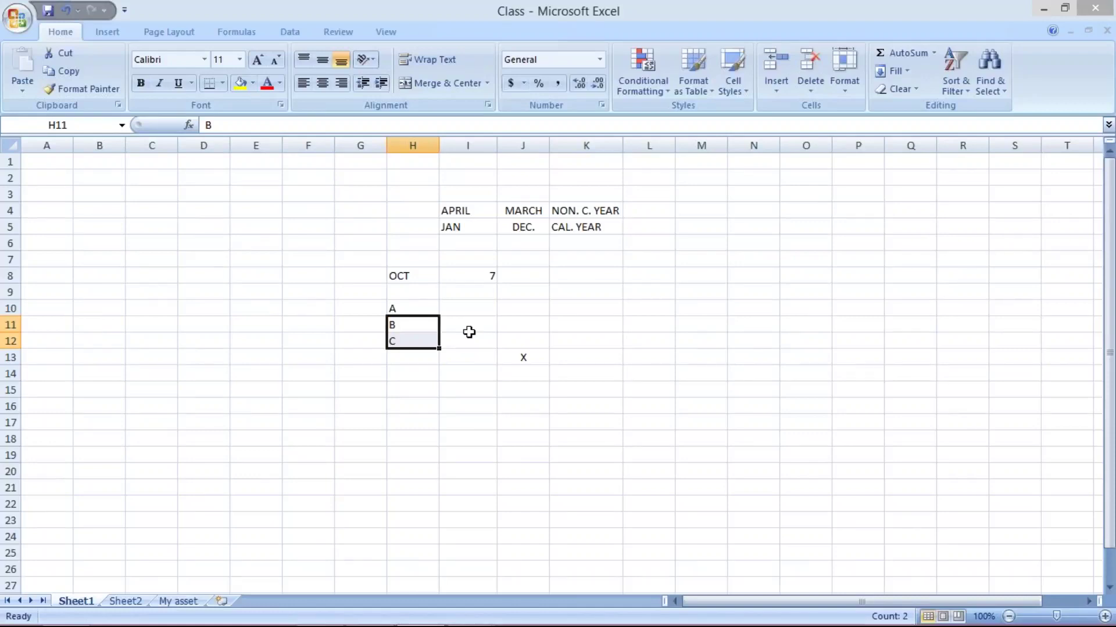
click(412, 309)
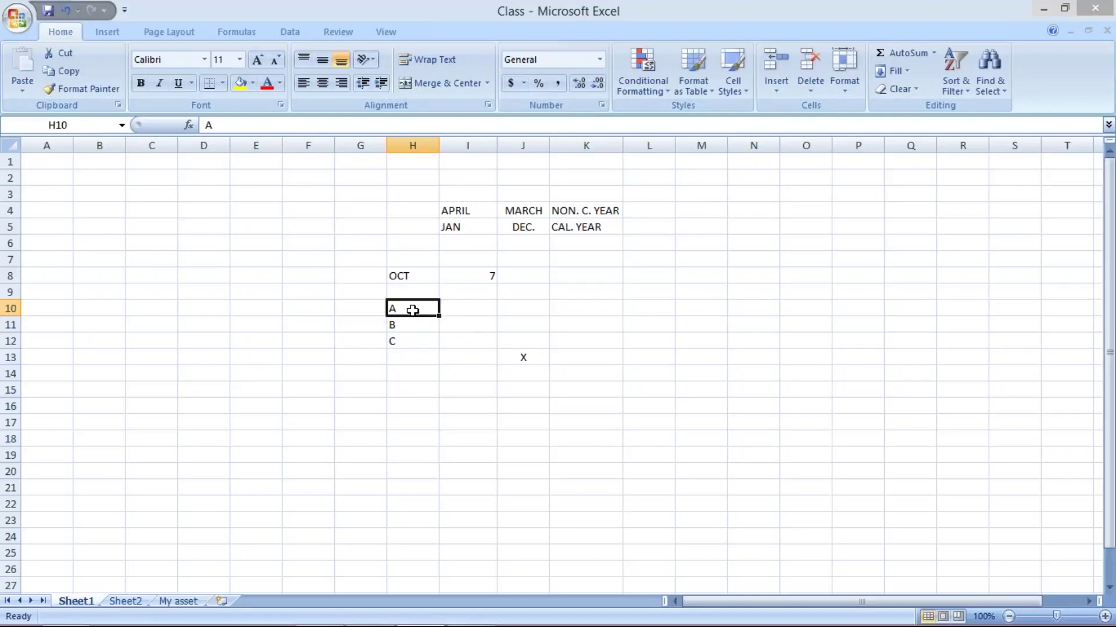
click(410, 325)
click(409, 342)
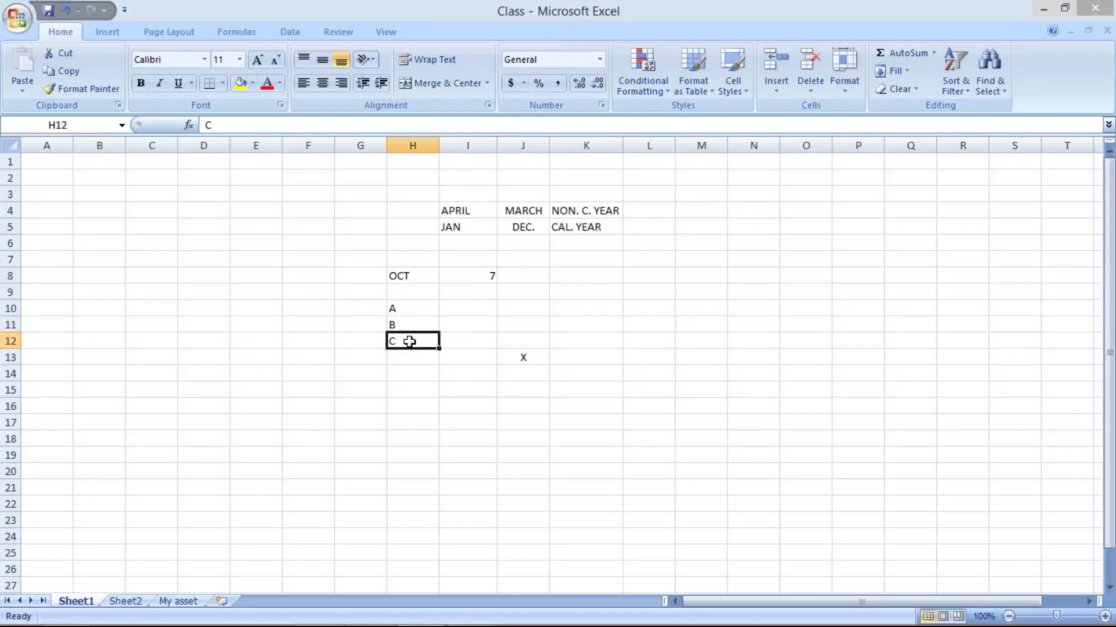
click(468, 324)
click(471, 342)
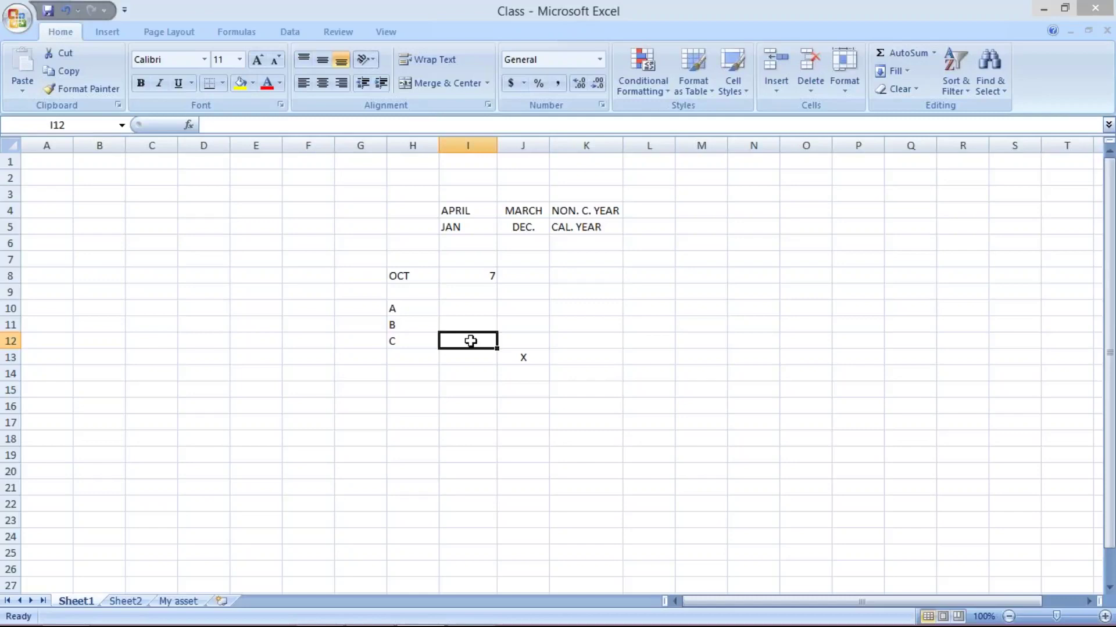
click(393, 309)
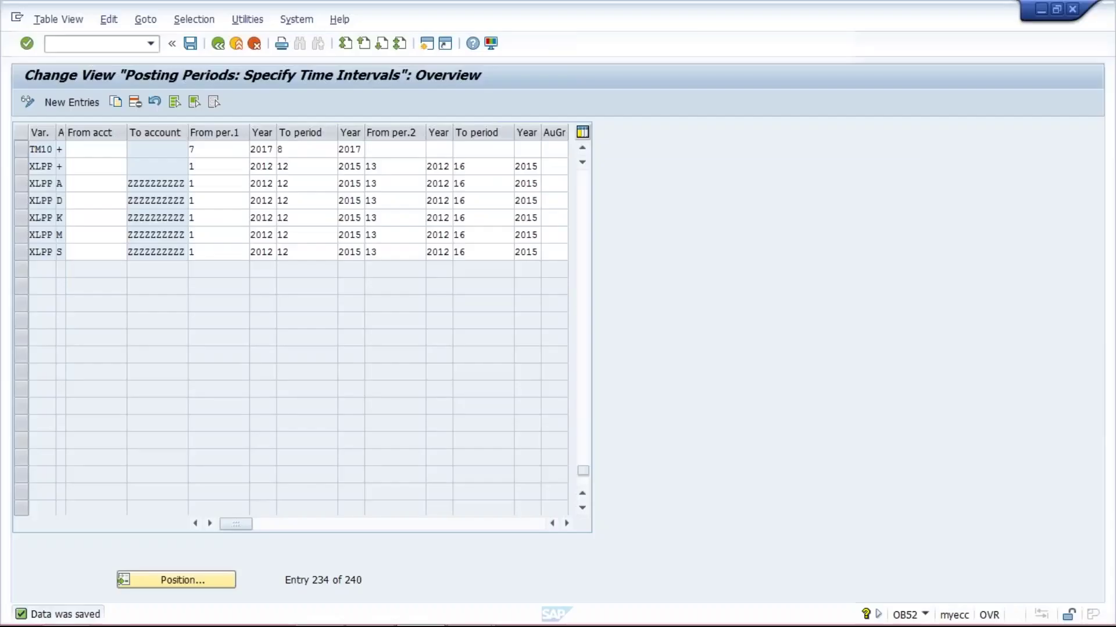
Step: Set the first-interval start period of the TM10 entry in SAP back to 8 and check it against the end period
click(217, 149)
key(BackSpace)
text(8)
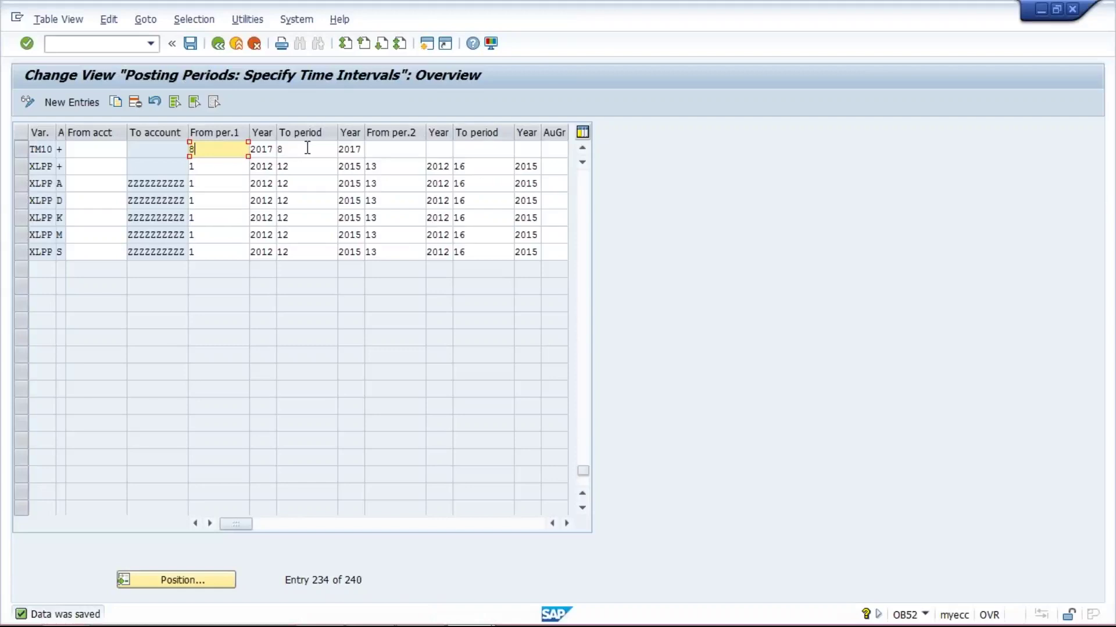
click(306, 149)
click(226, 148)
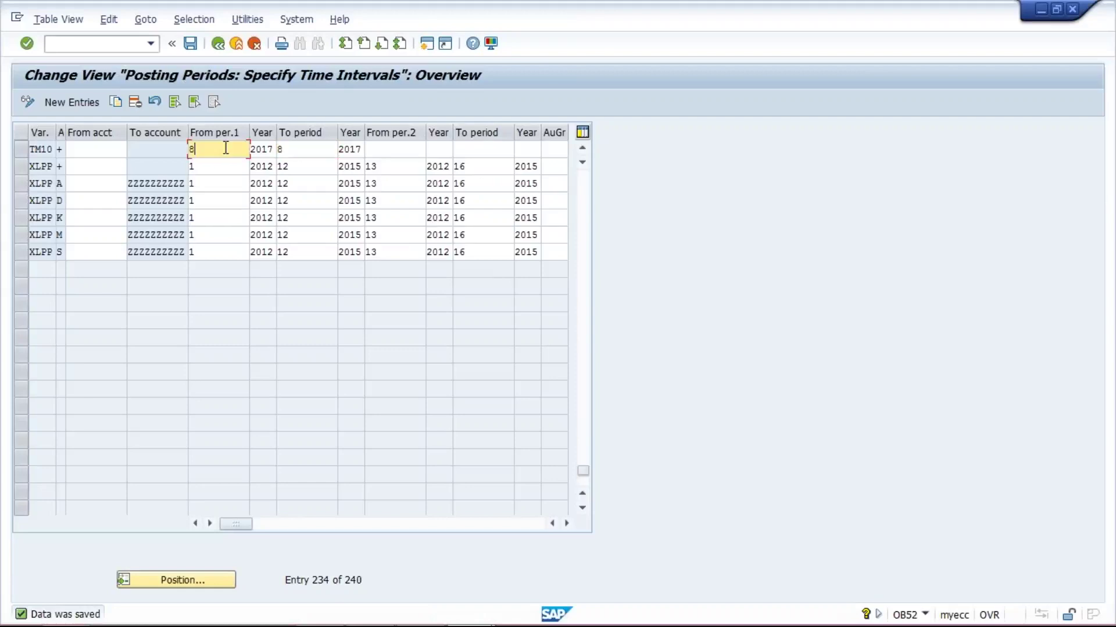
click(316, 150)
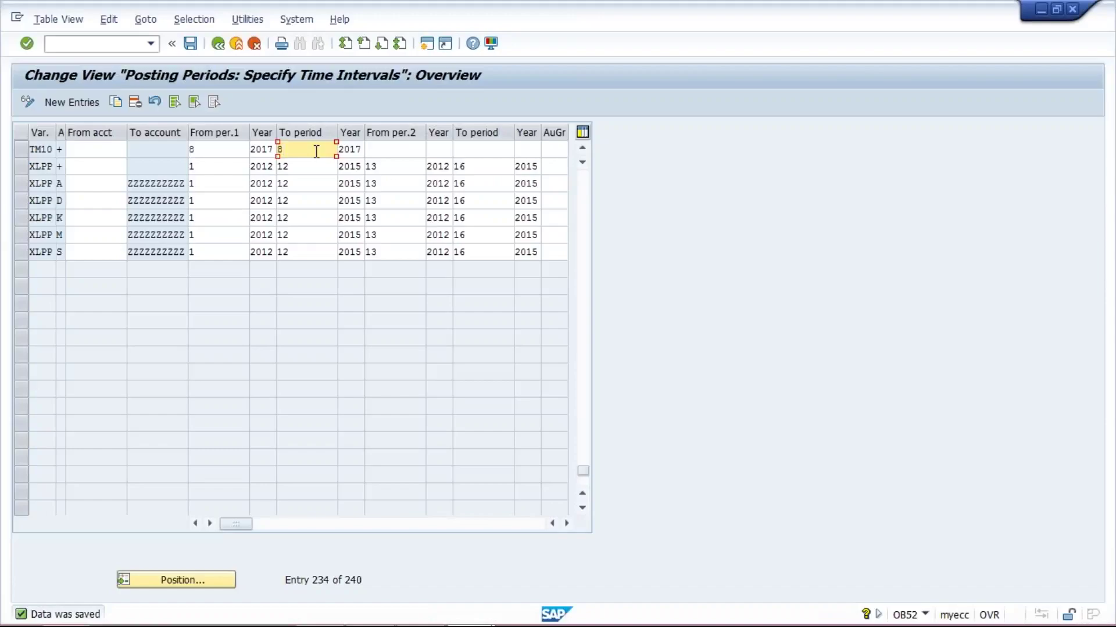
Step: Switch to the Class workbook in Excel and enter XYZ in cell H15 beneath the A, B and C entries
click(414, 626)
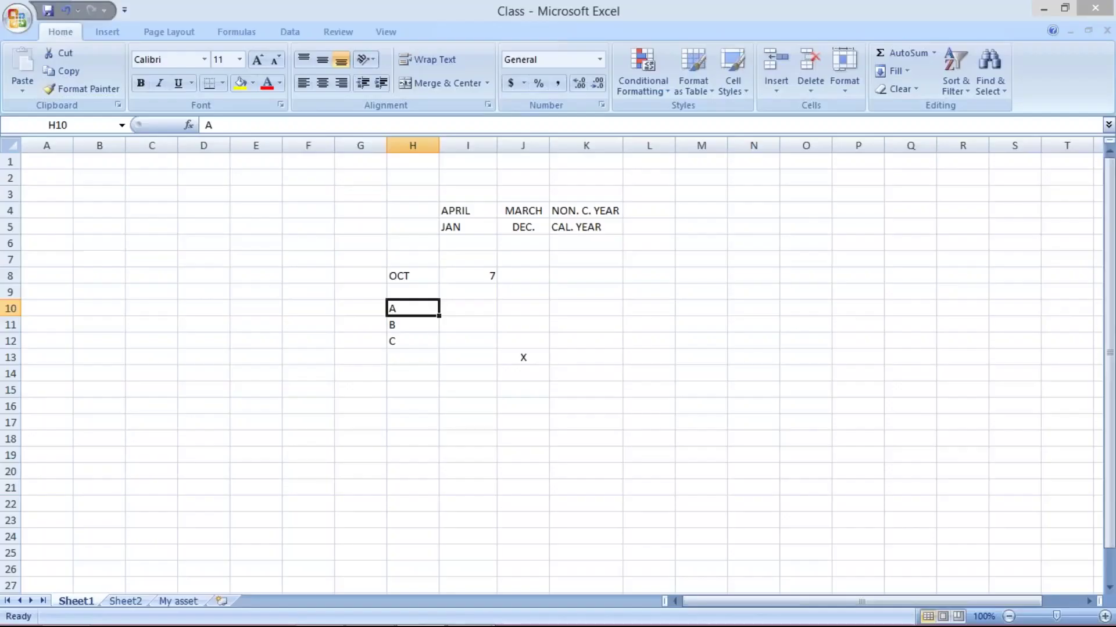
click(406, 391)
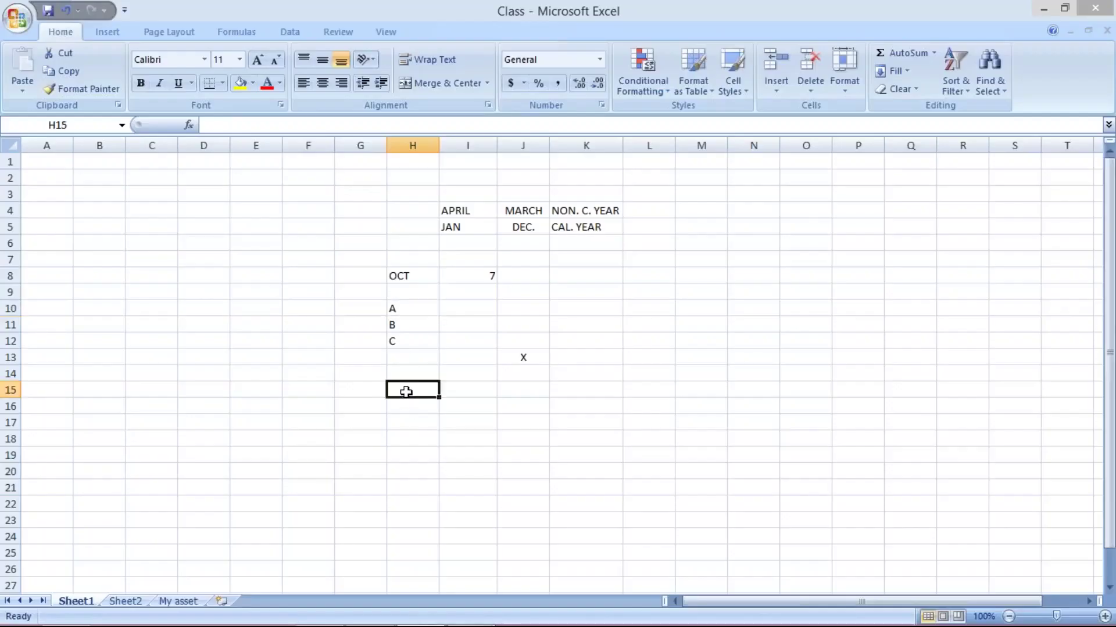
text(XYZ)
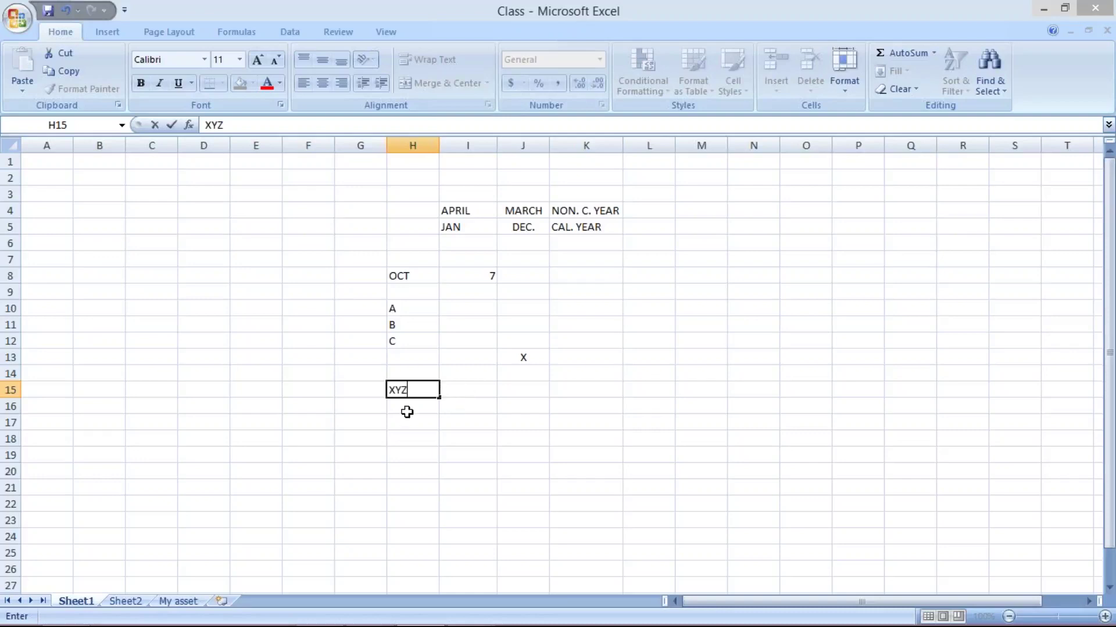
click(356, 388)
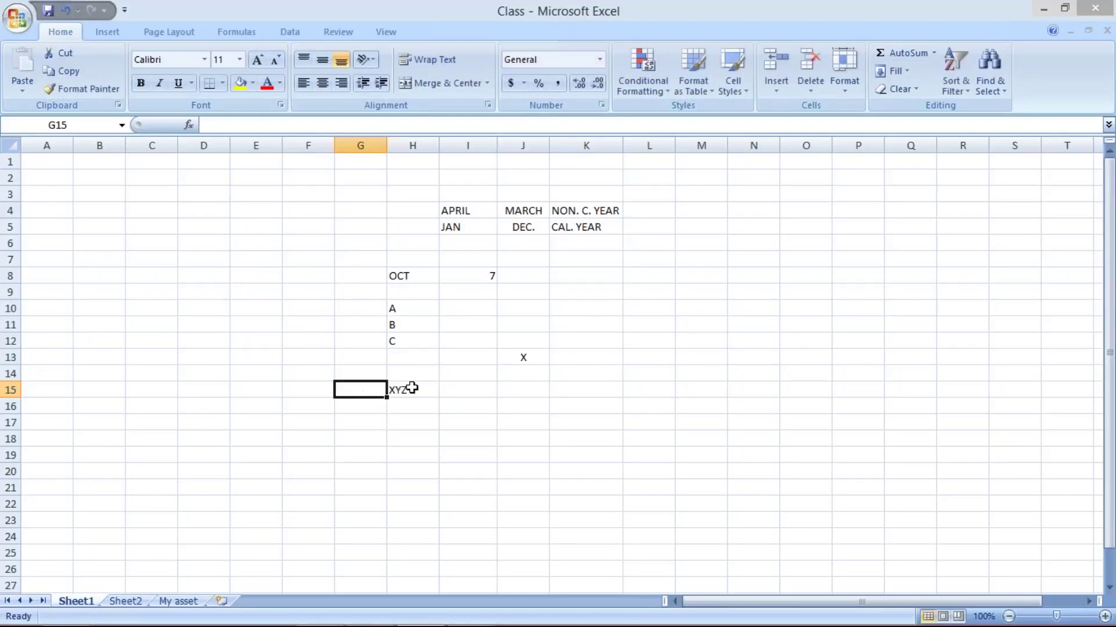
click(413, 389)
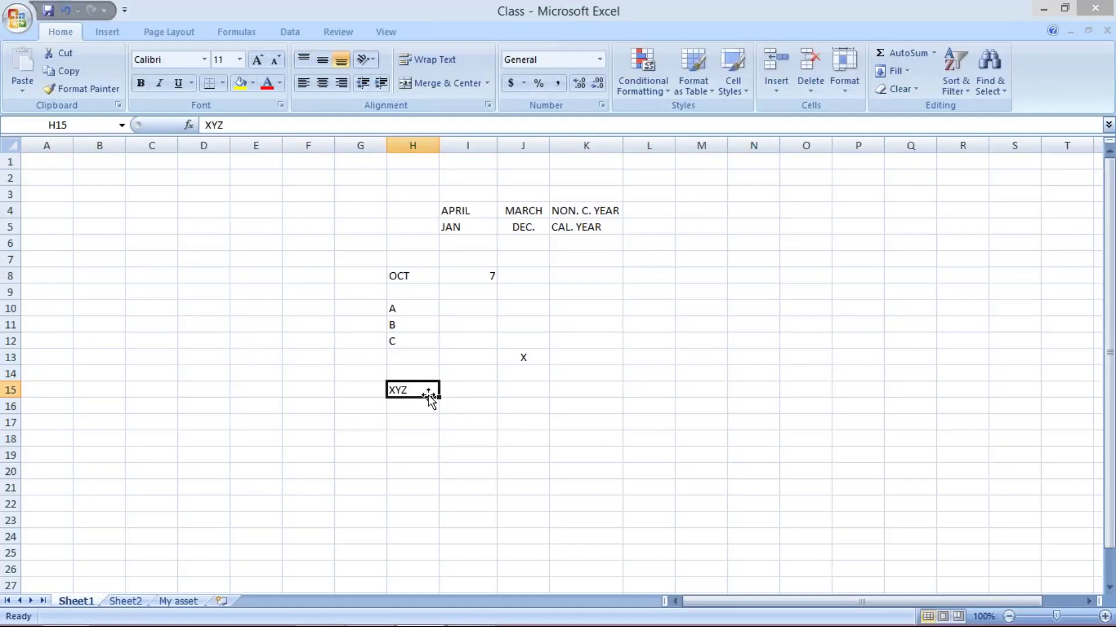
click(472, 396)
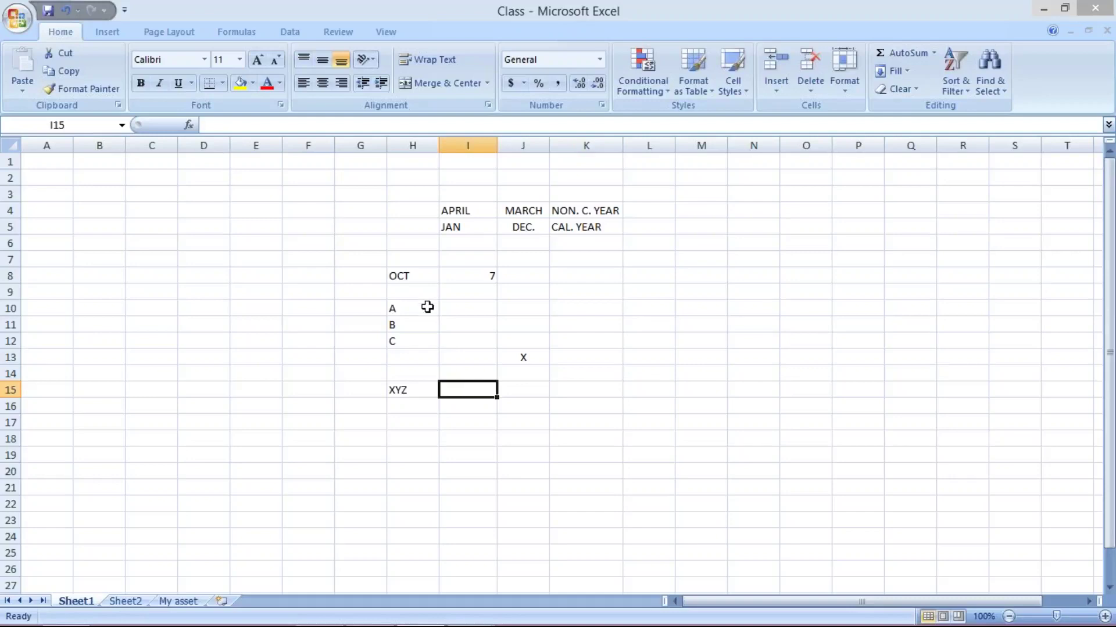
Step: Enter A101 in cell I15, beside the XYZ note
click(427, 309)
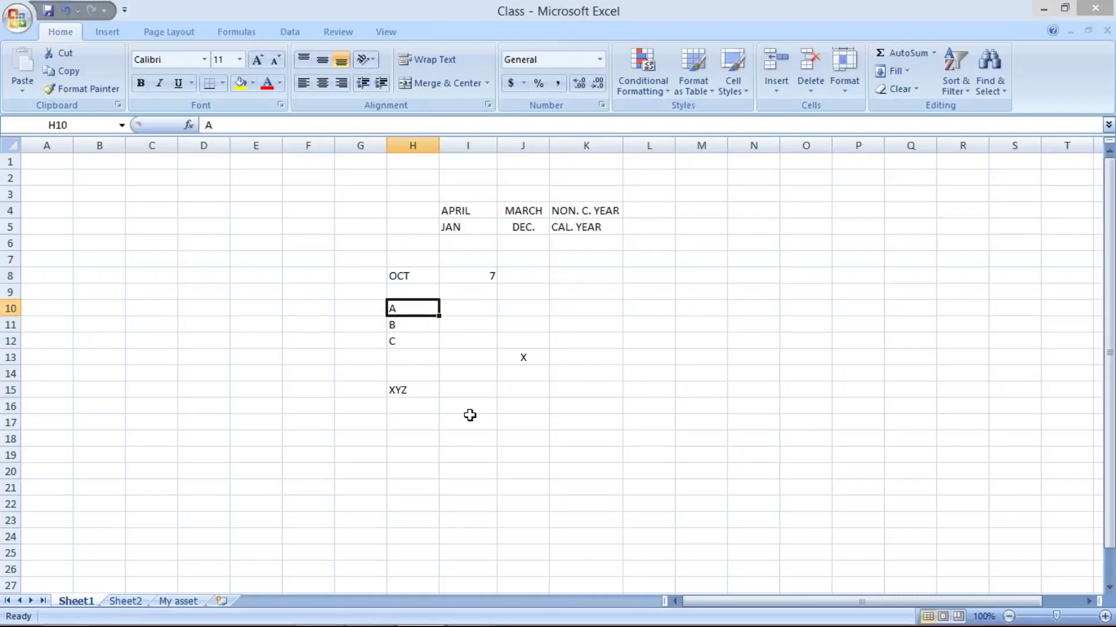
click(469, 391)
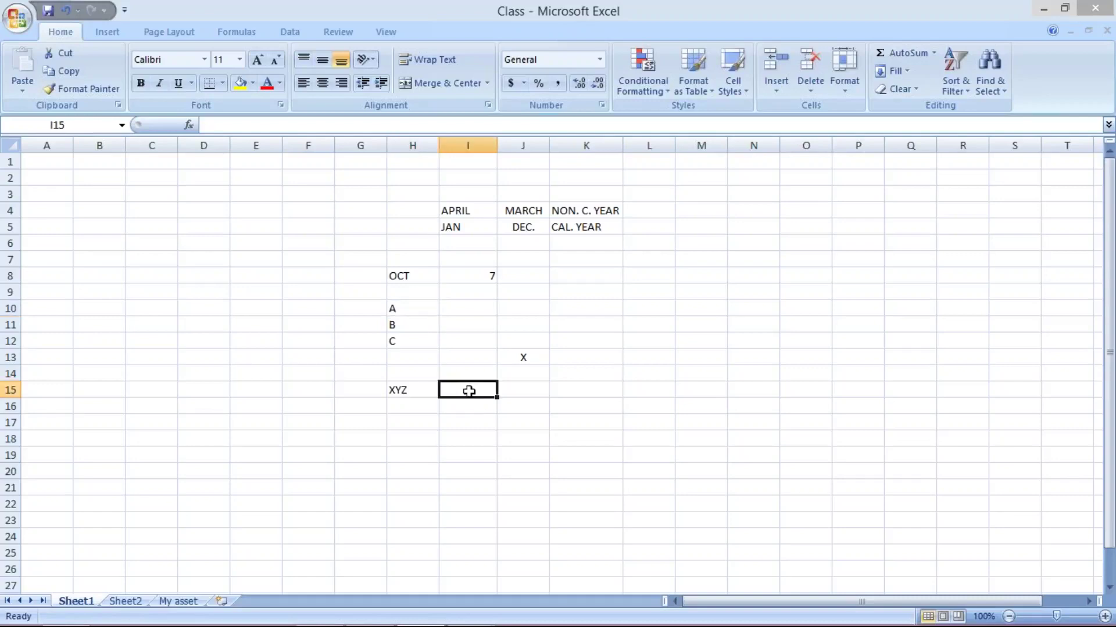
text(1)
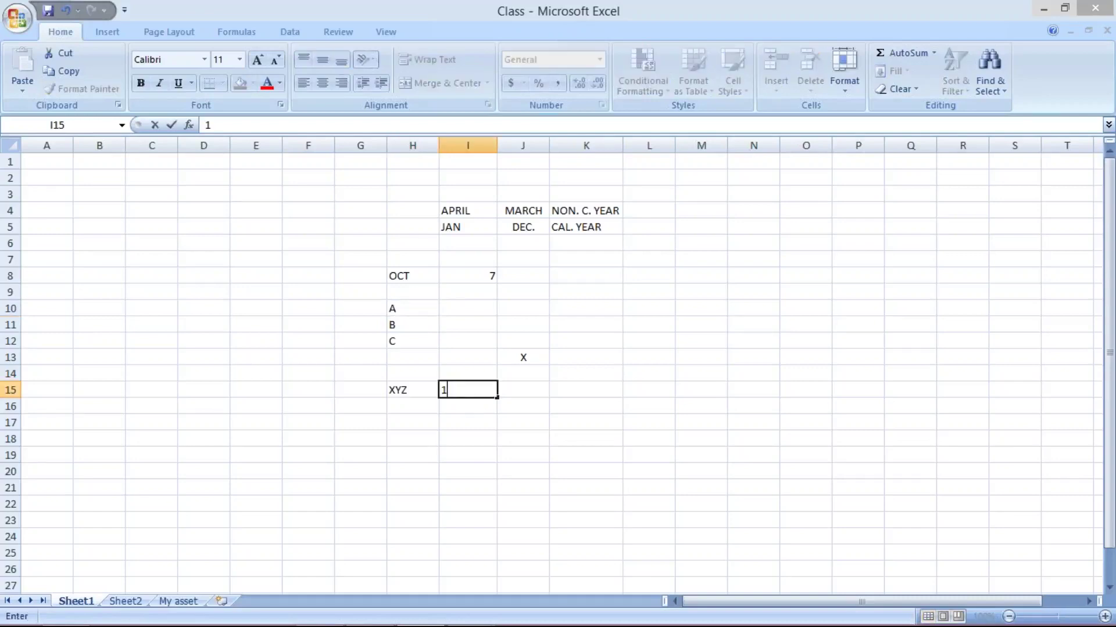
key(BackSpace)
text(A101)
click(546, 408)
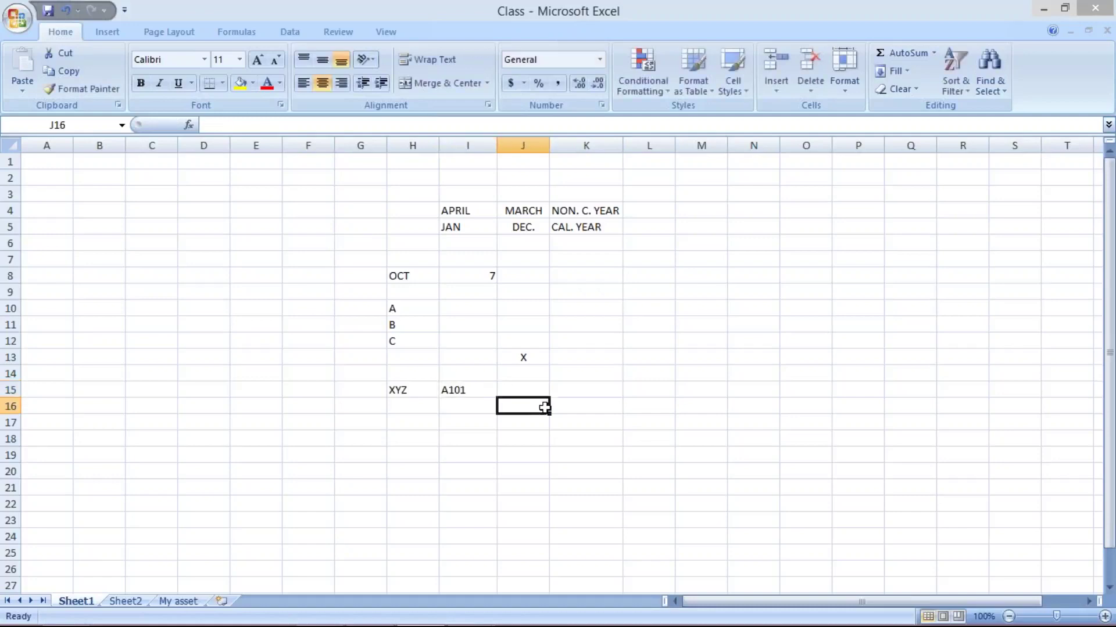
click(408, 391)
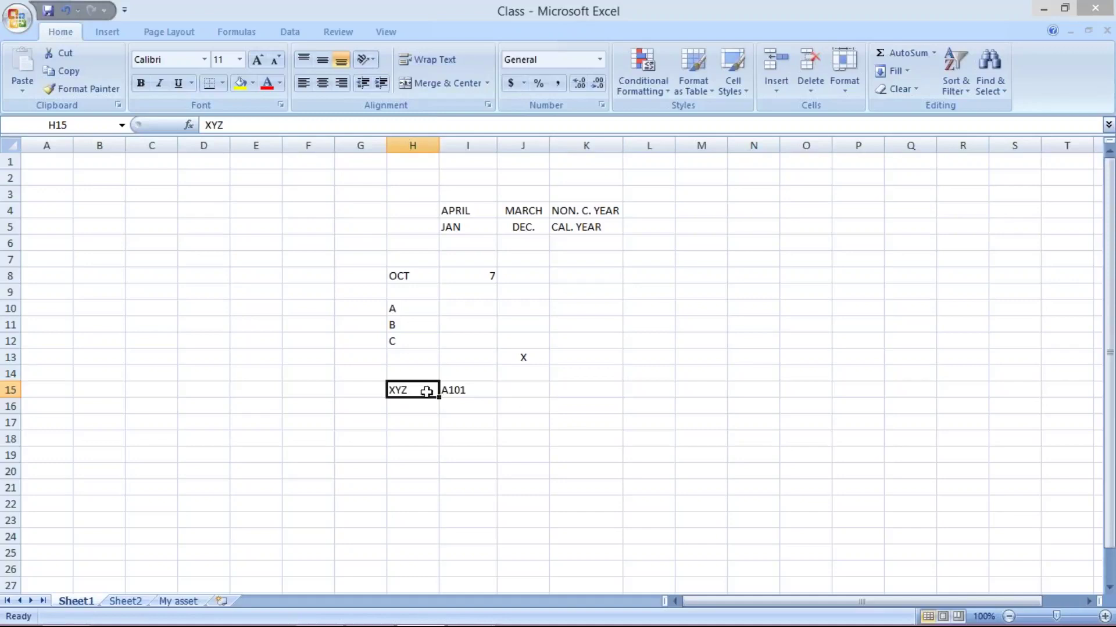
Step: Switch to the SAP posting periods table and set the TM10 entry's authorization group to XYZ
click(467, 614)
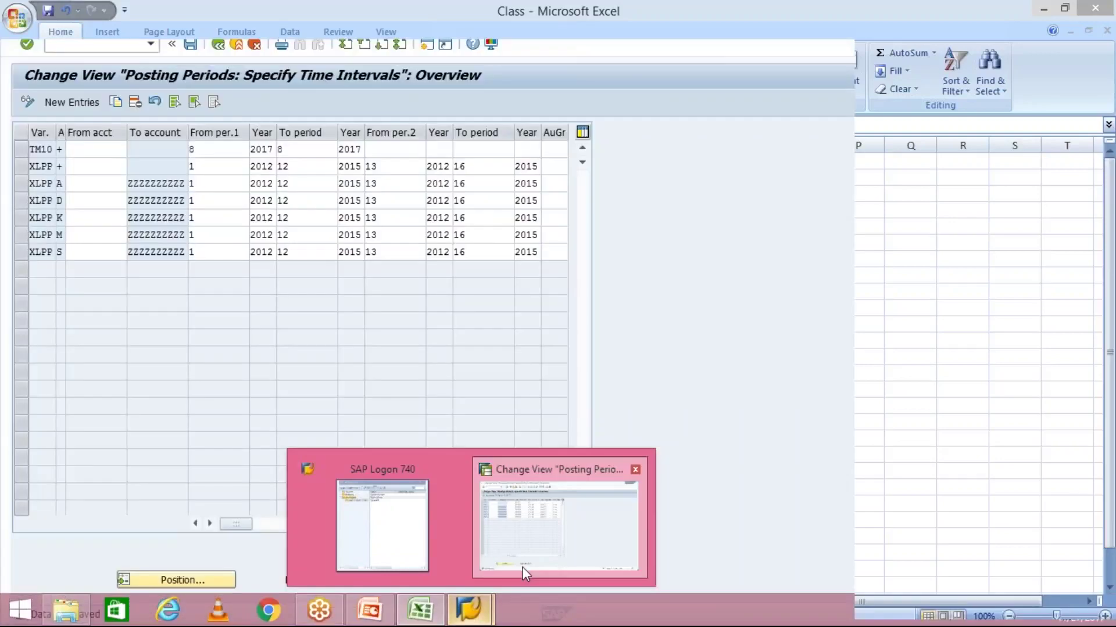
click(522, 567)
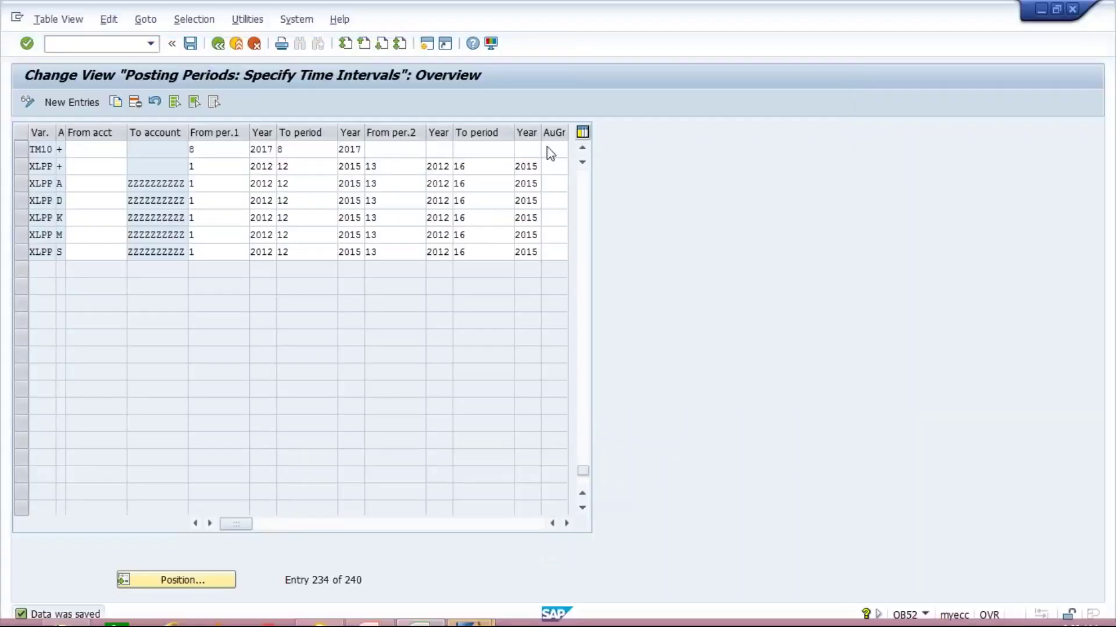
click(554, 149)
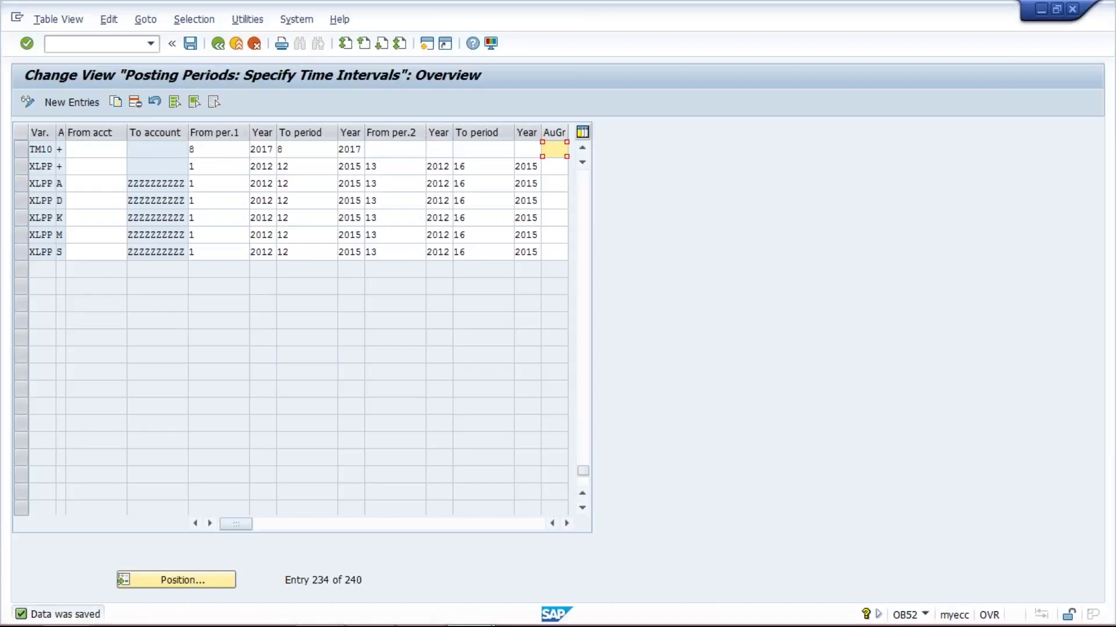
text(XYZ)
Step: Set the TM10 entry's second interval to run from period 7 of 2017 to period 7 of 2017
click(402, 148)
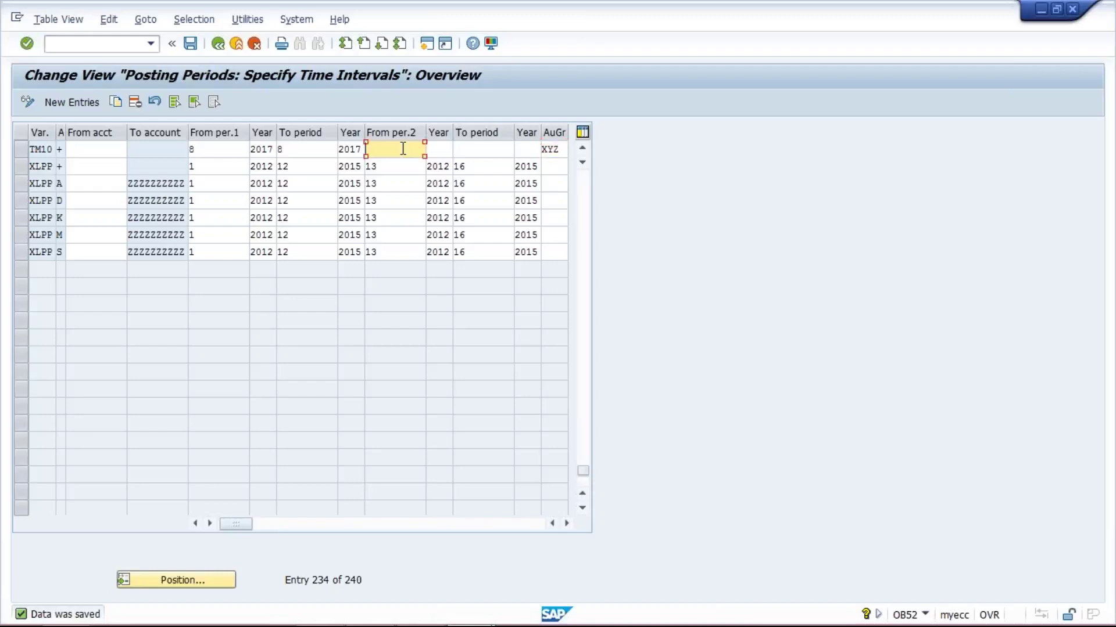
text(7)
key(Tab)
text(2017)
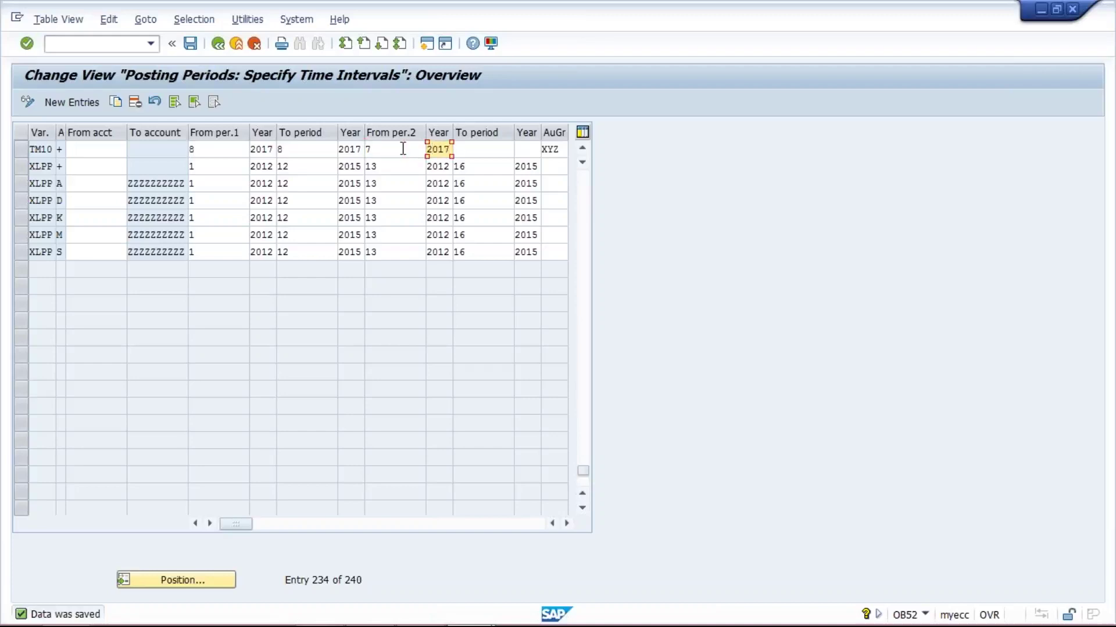
key(Tab)
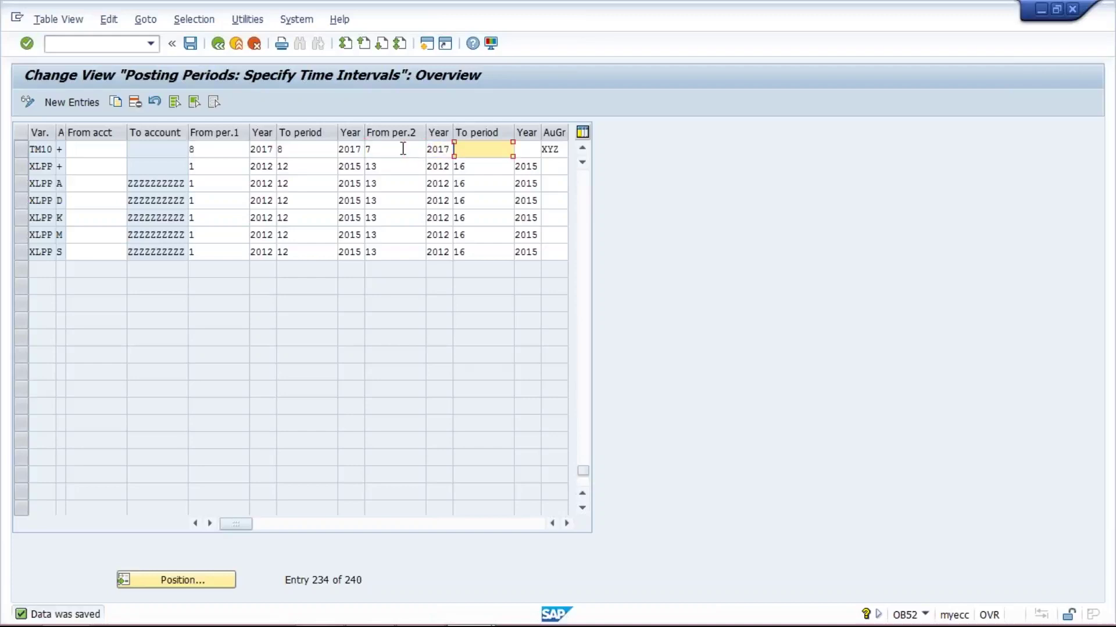
text(7)
key(Tab)
text(2017)
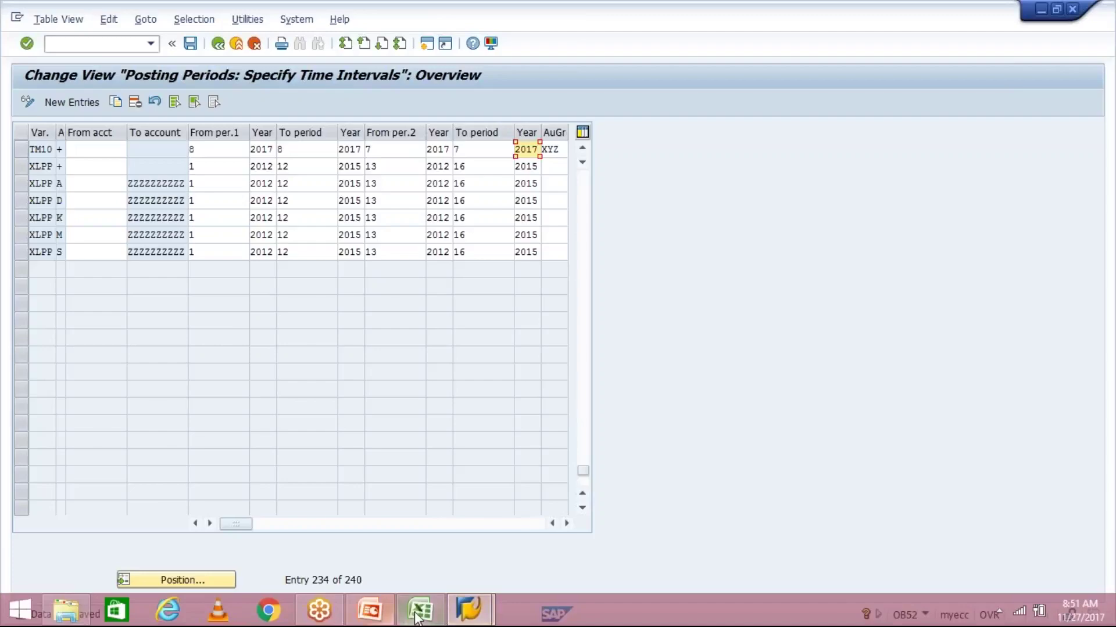
Step: Check the A row in the Excel notes, then review the TM10 entry's first-interval from and to periods in SAP
click(419, 610)
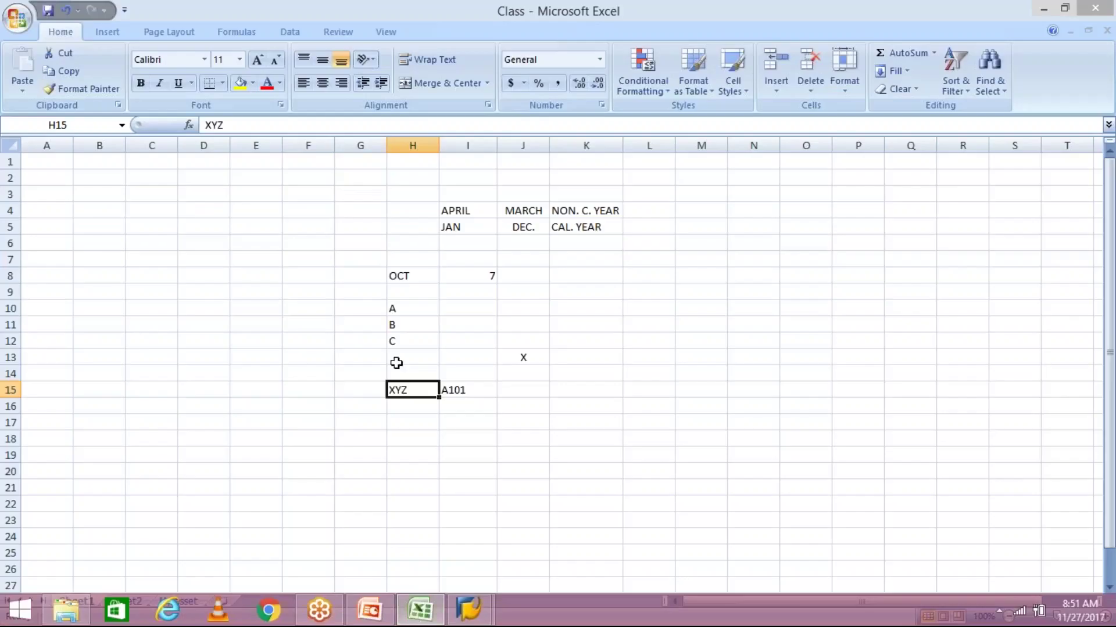
click(485, 309)
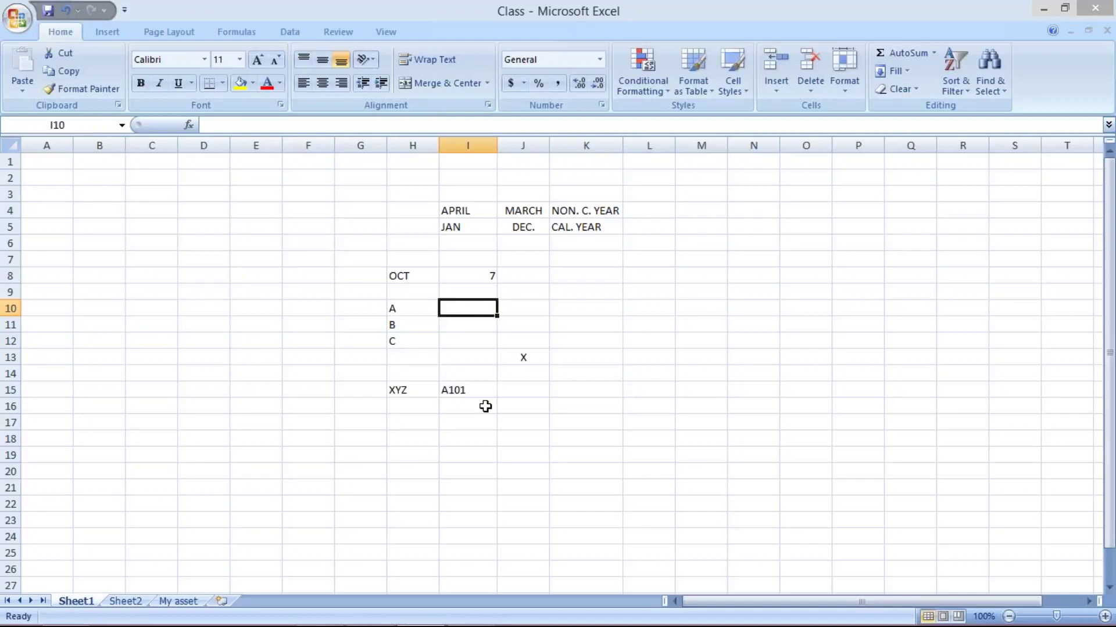
click(470, 611)
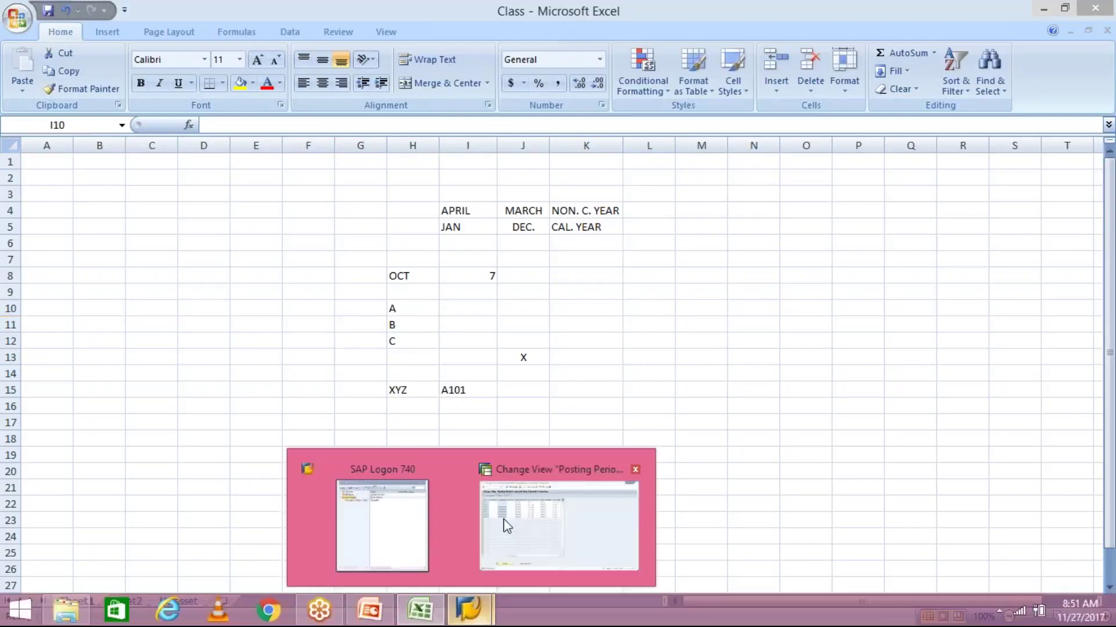
click(510, 519)
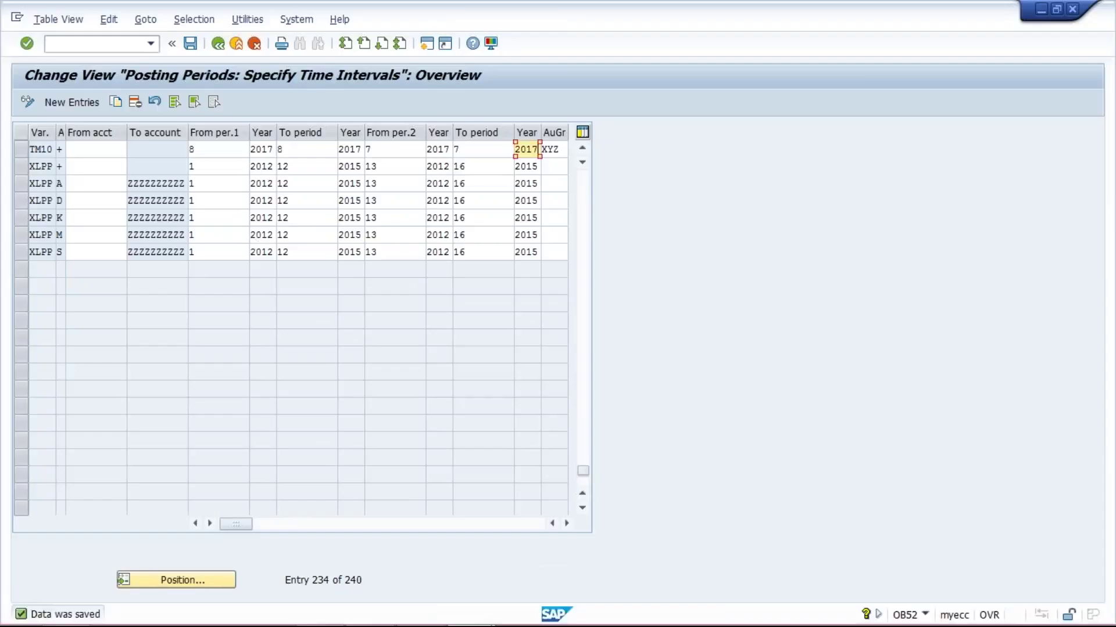
click(241, 149)
click(310, 149)
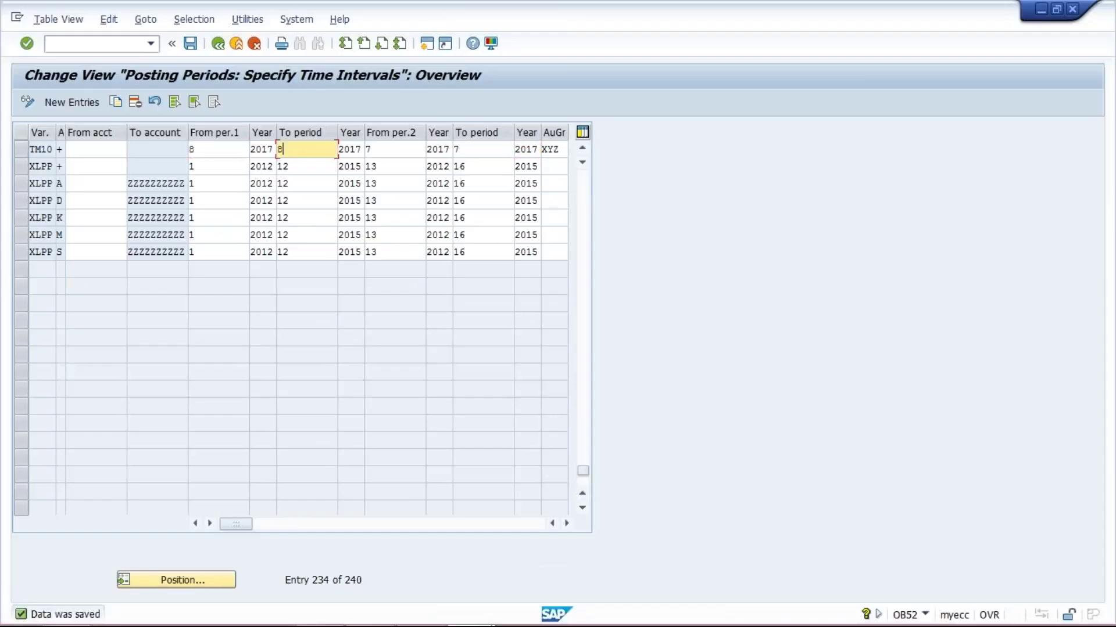
click(233, 150)
click(299, 150)
Step: Review the from and to periods of the TM10 entry's second interval
click(384, 149)
click(465, 150)
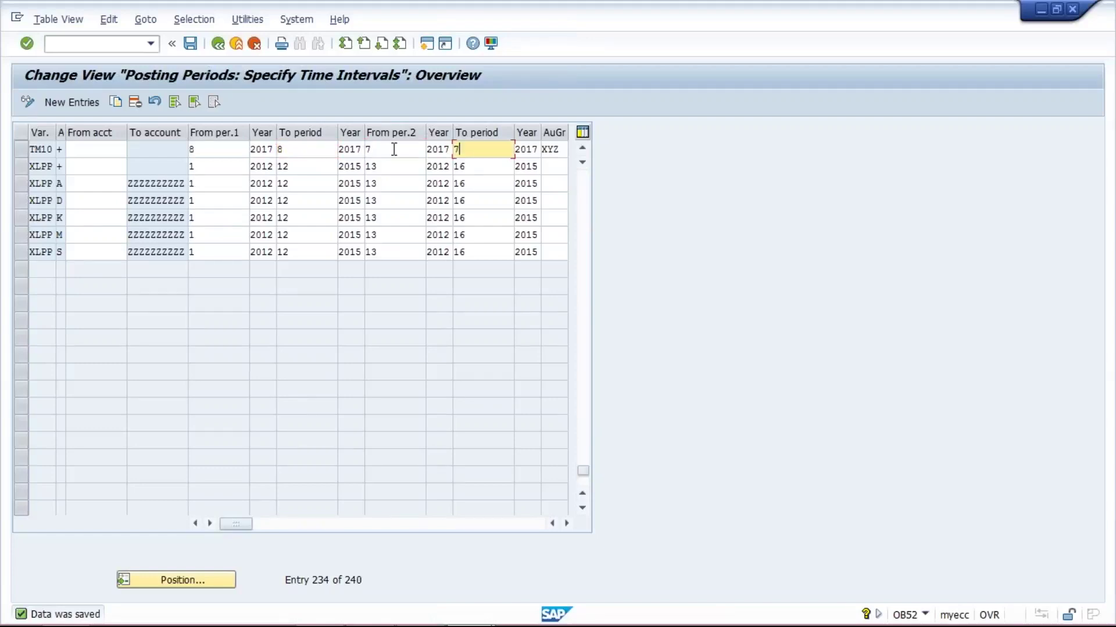
click(410, 149)
click(478, 150)
click(392, 151)
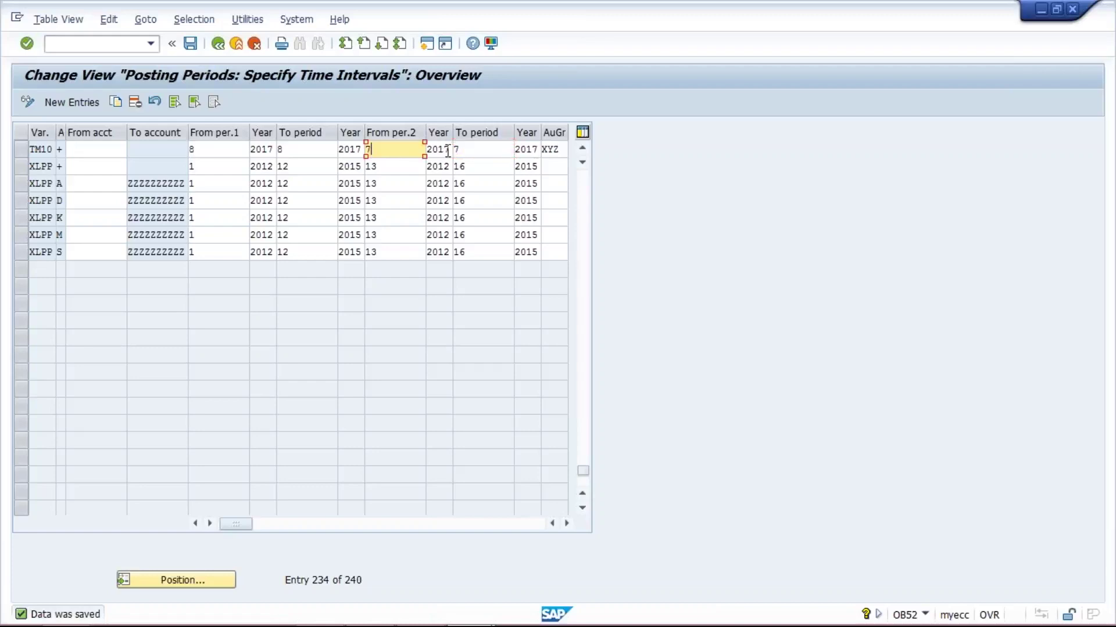
click(477, 150)
Step: Examine the authorization group of the TM10 entry
drag(563, 149, 536, 149)
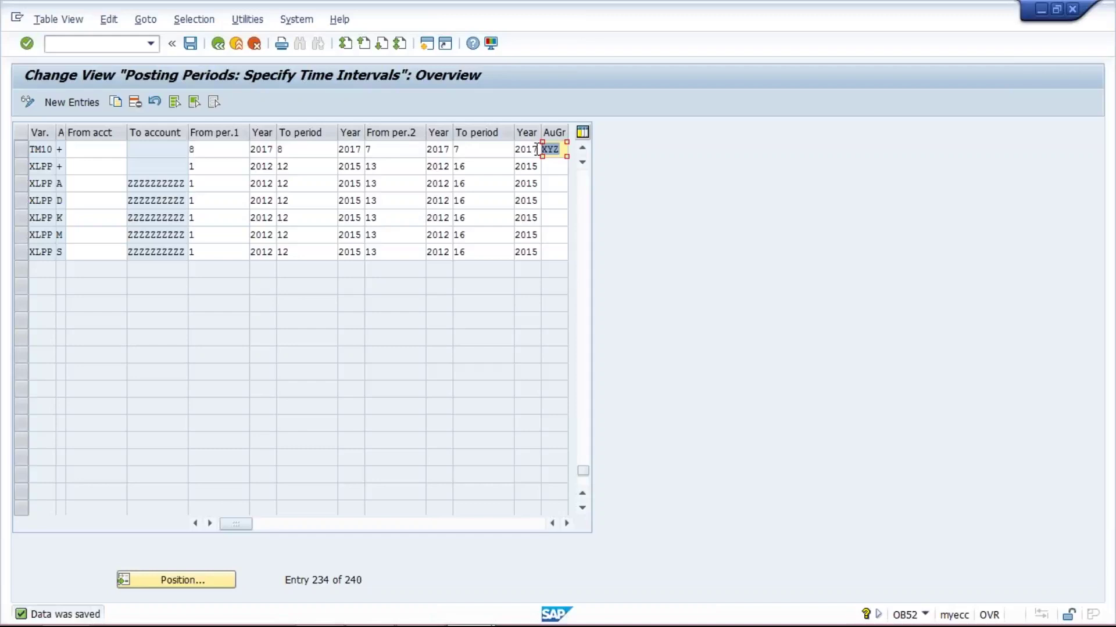
click(563, 150)
double_click(561, 149)
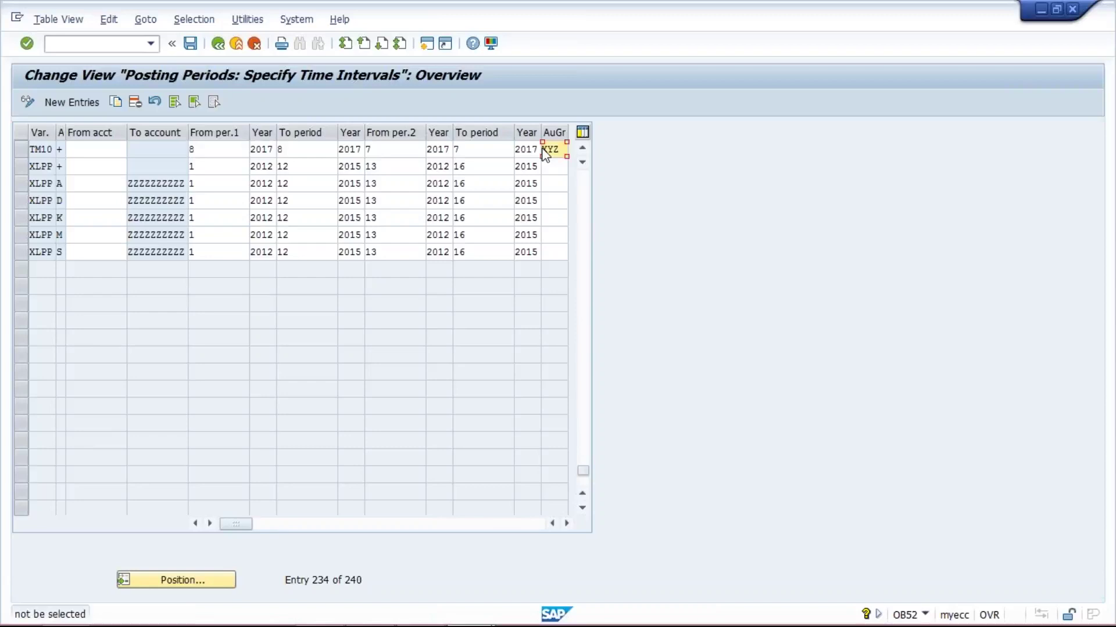
double_click(545, 153)
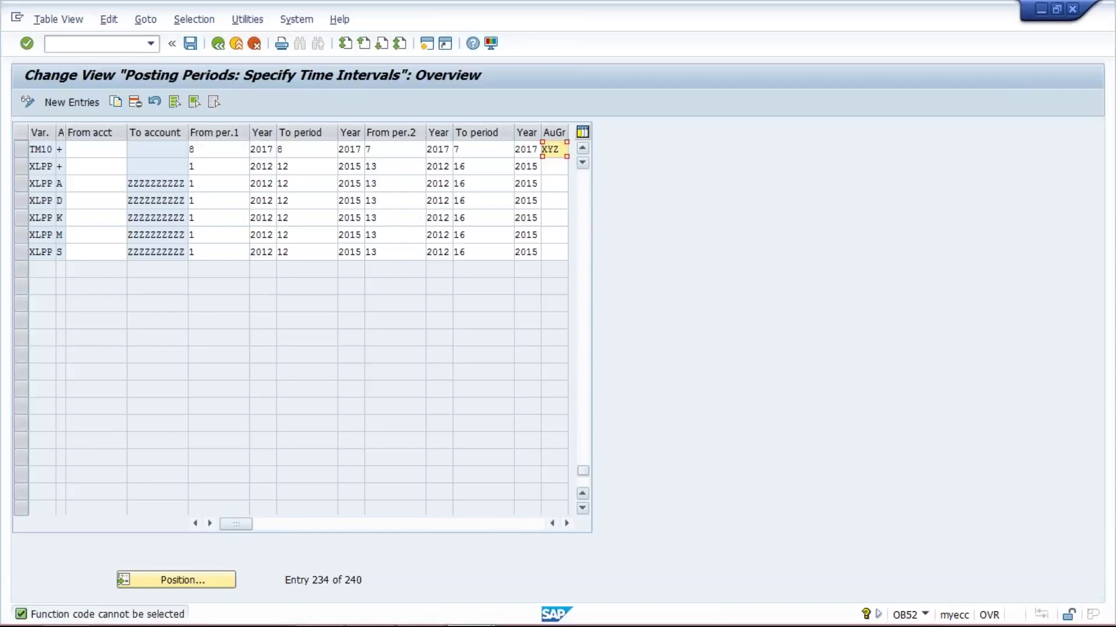
Step: Switch to the Class workbook in Excel and review the XYZ and A101 notes and the B and C entries
mouse_move(532, 617)
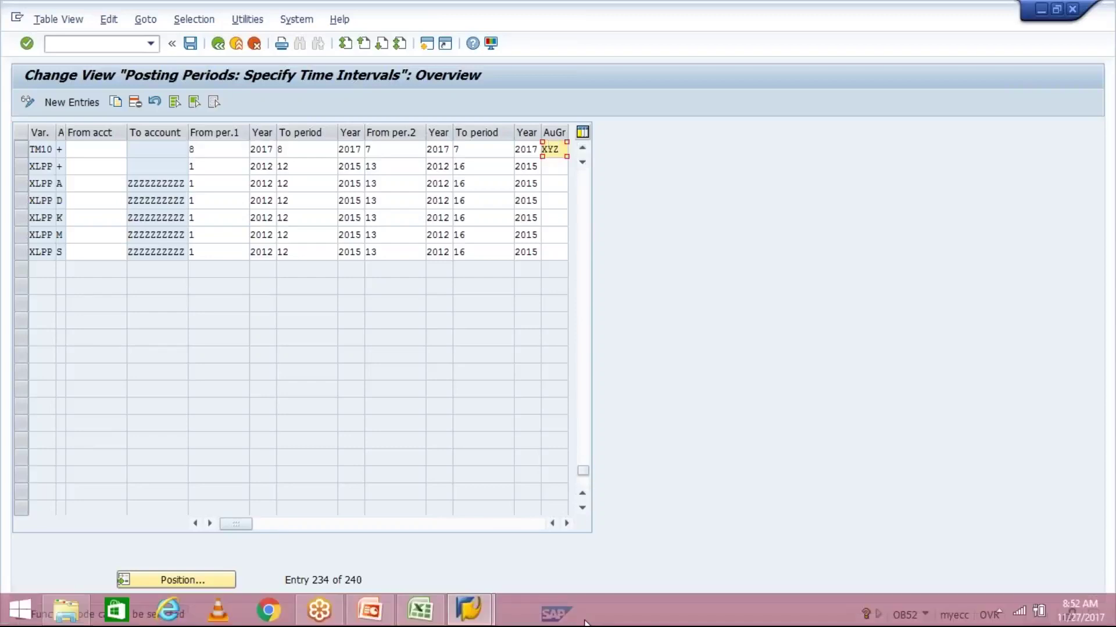
click(420, 610)
click(454, 388)
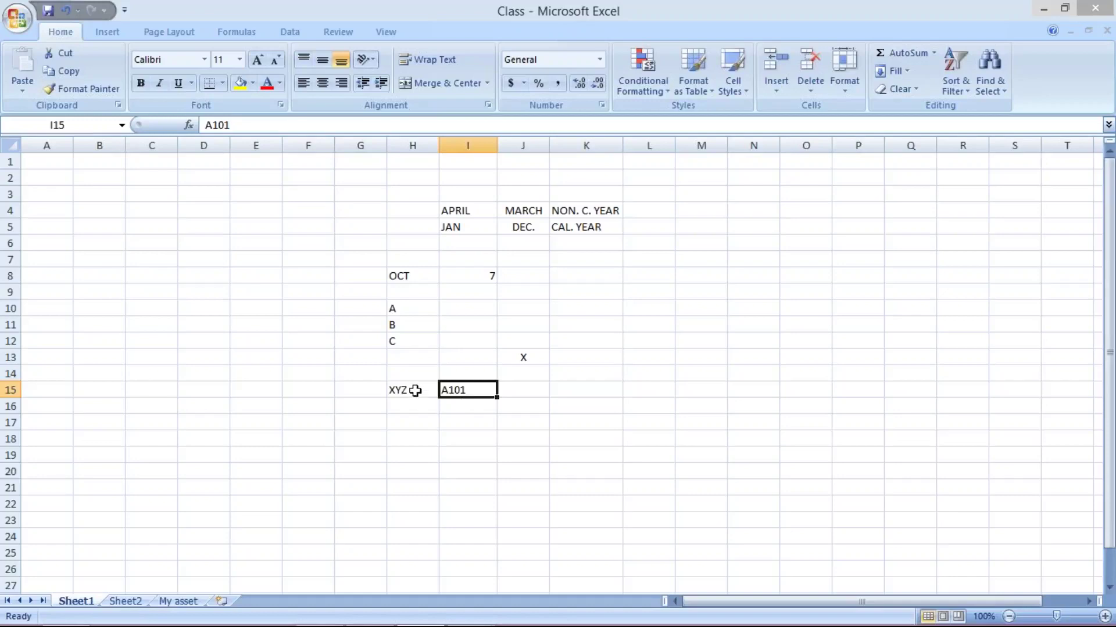
mouse_move(462, 625)
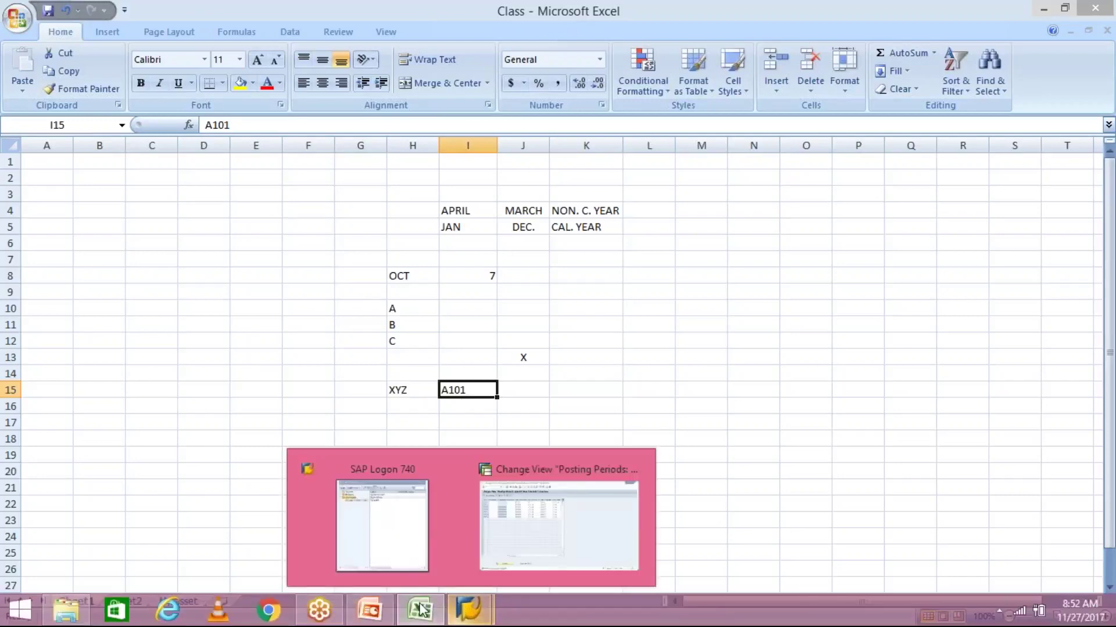
click(467, 611)
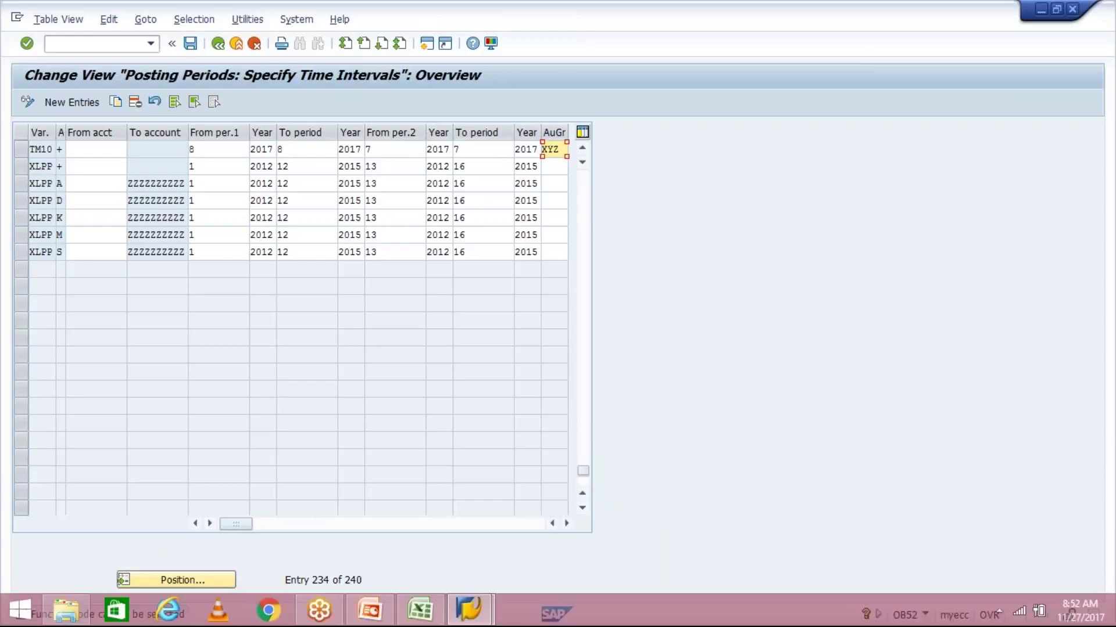
click(410, 618)
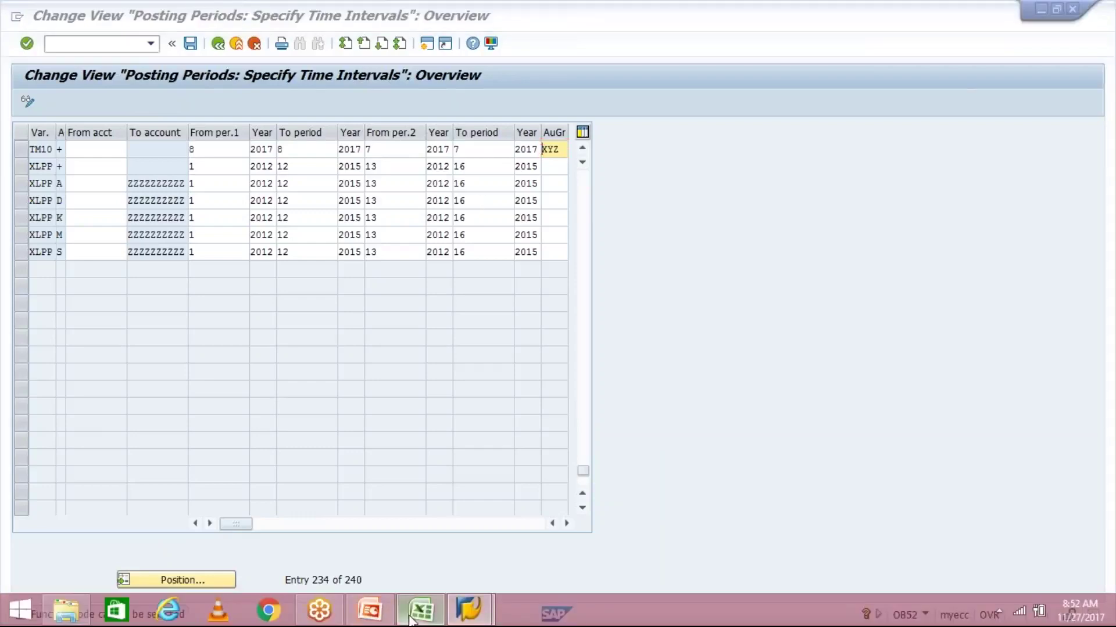
click(395, 323)
click(402, 342)
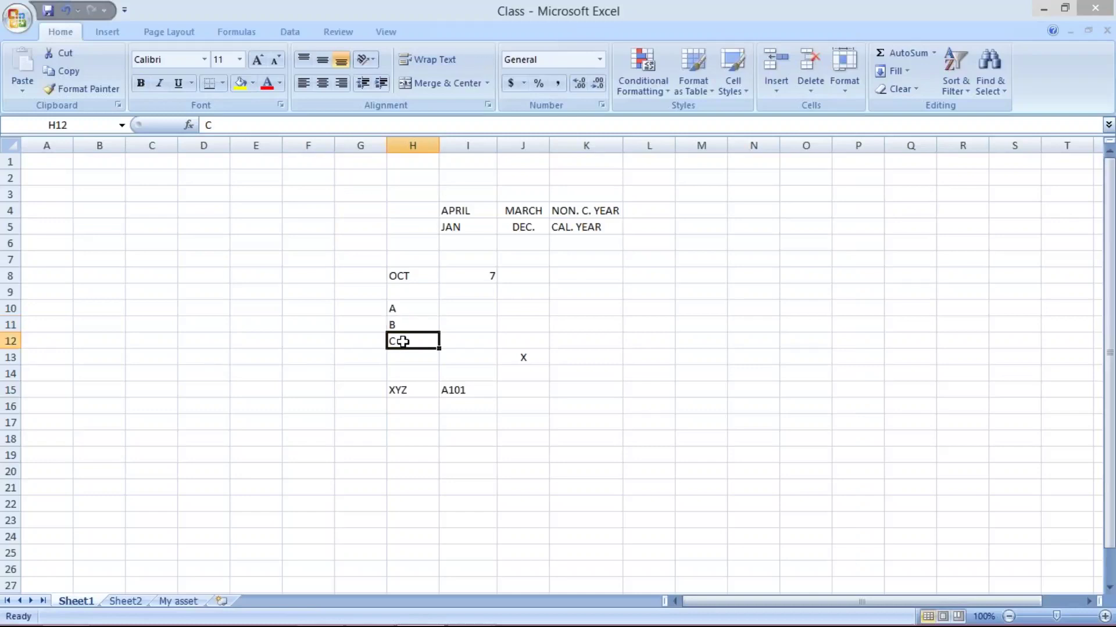
click(354, 324)
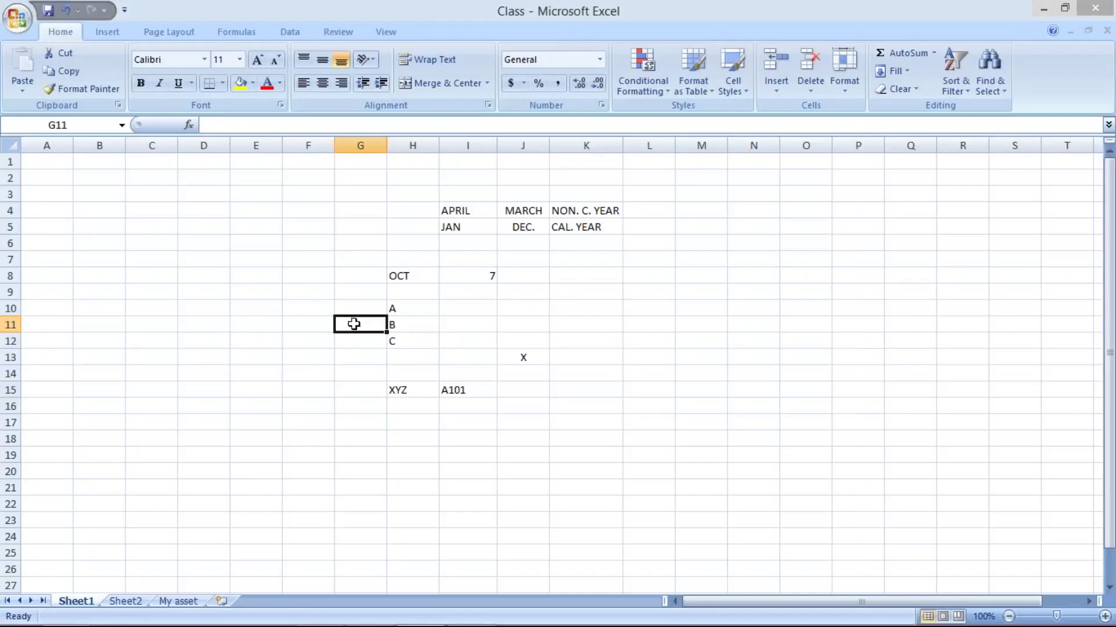
Step: Enter B101 in cell G11 beside B and C101 in cell G12 beside C
text(B101)
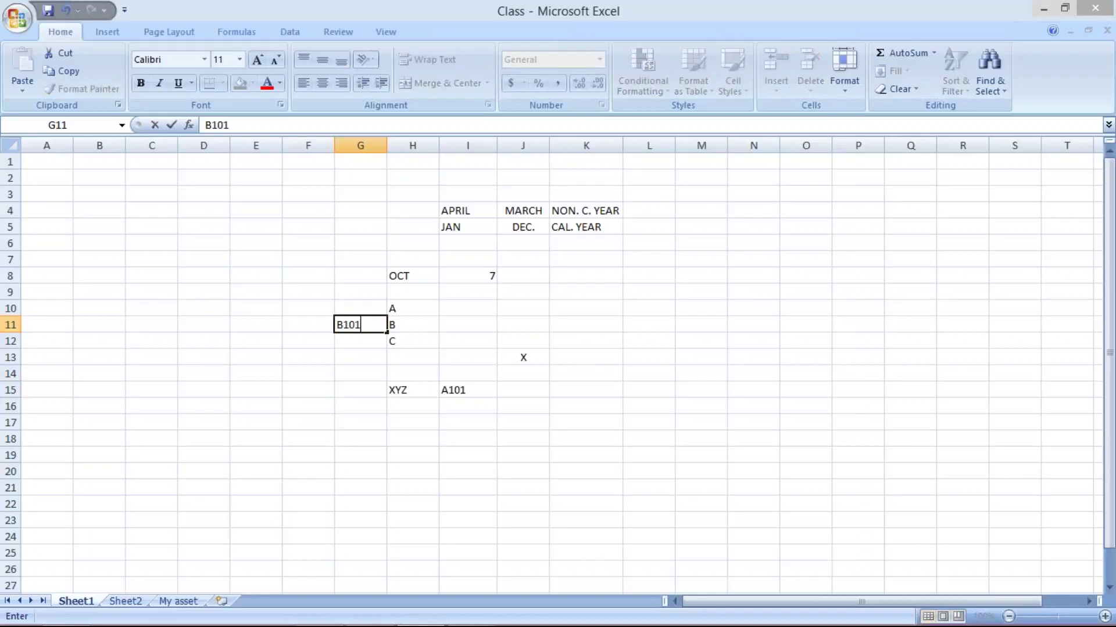
key(Return)
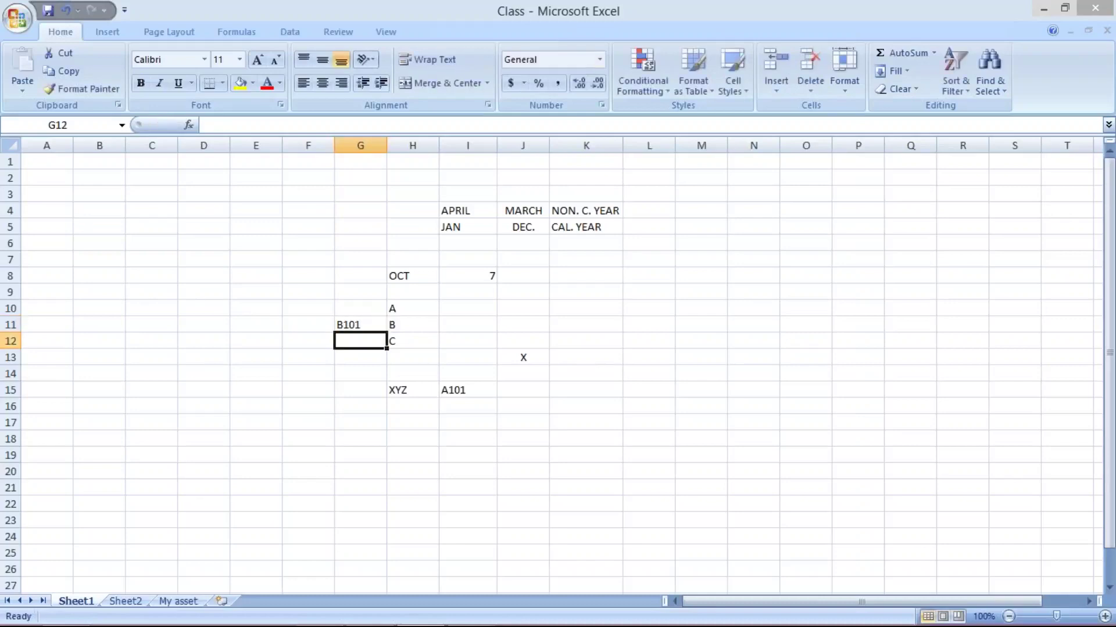
text(C101)
key(Return)
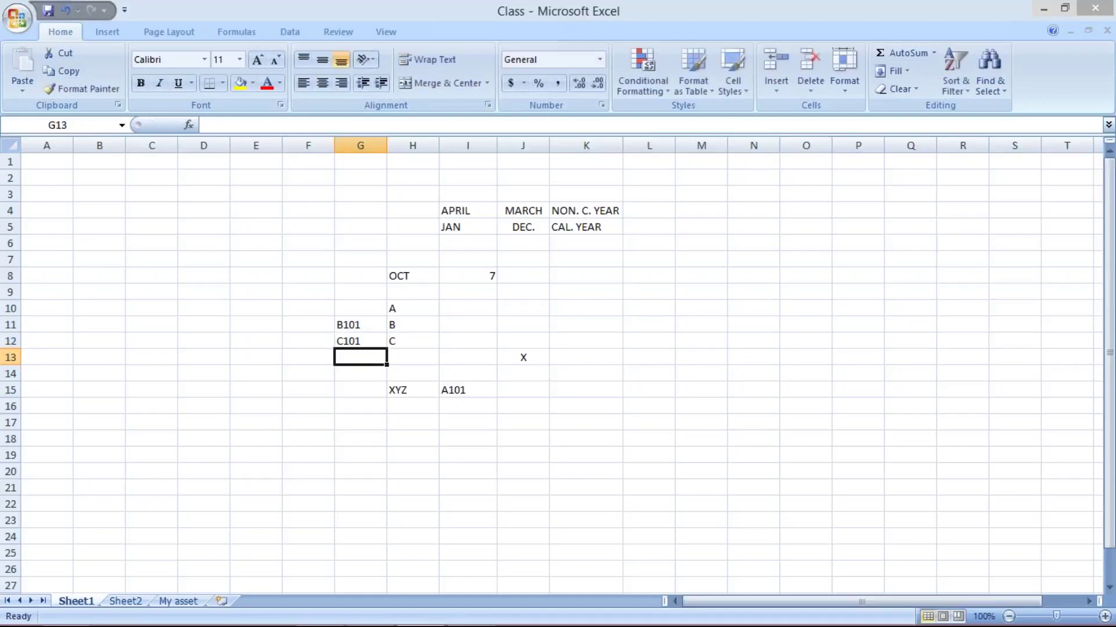
Step: Examine the A101, B101 and C101 entries in relation to the XYZ group in the notes
click(479, 396)
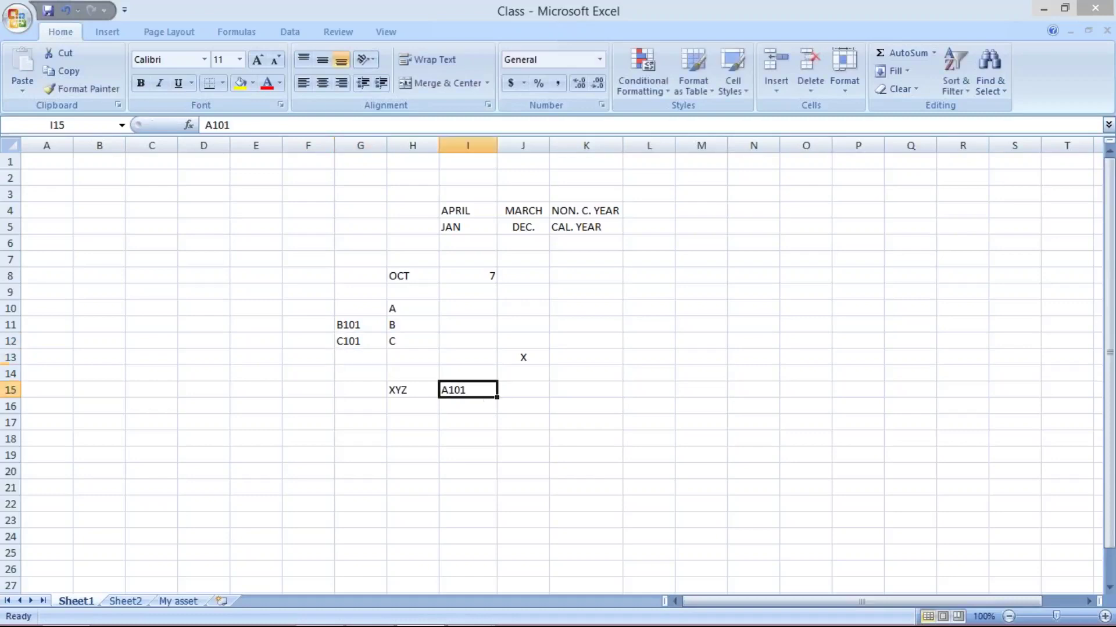
click(348, 324)
click(353, 342)
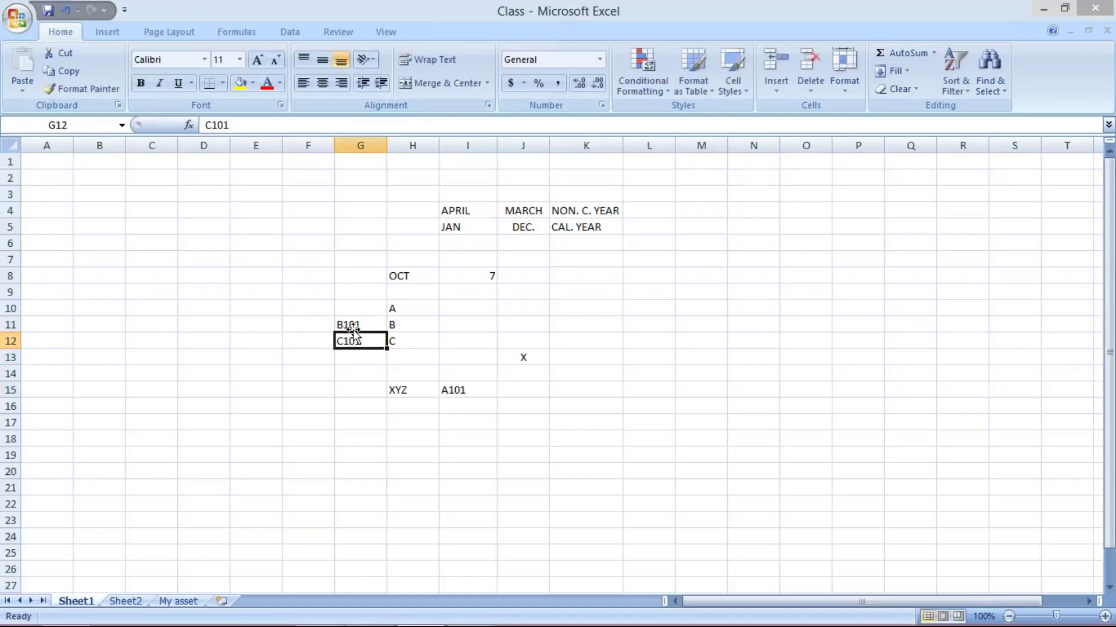
click(353, 326)
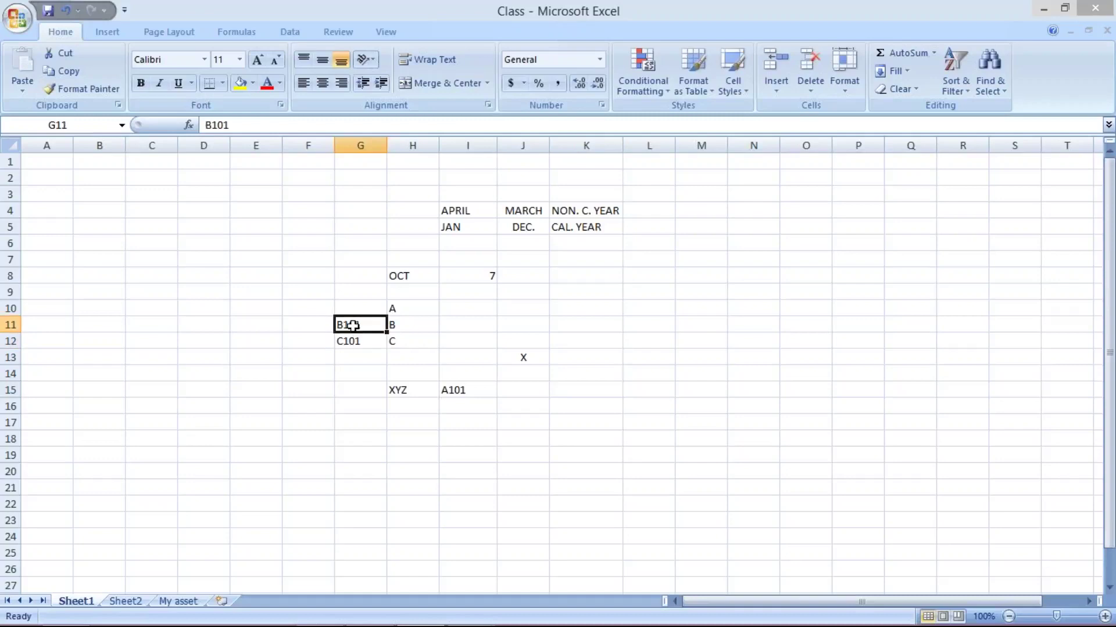
click(420, 393)
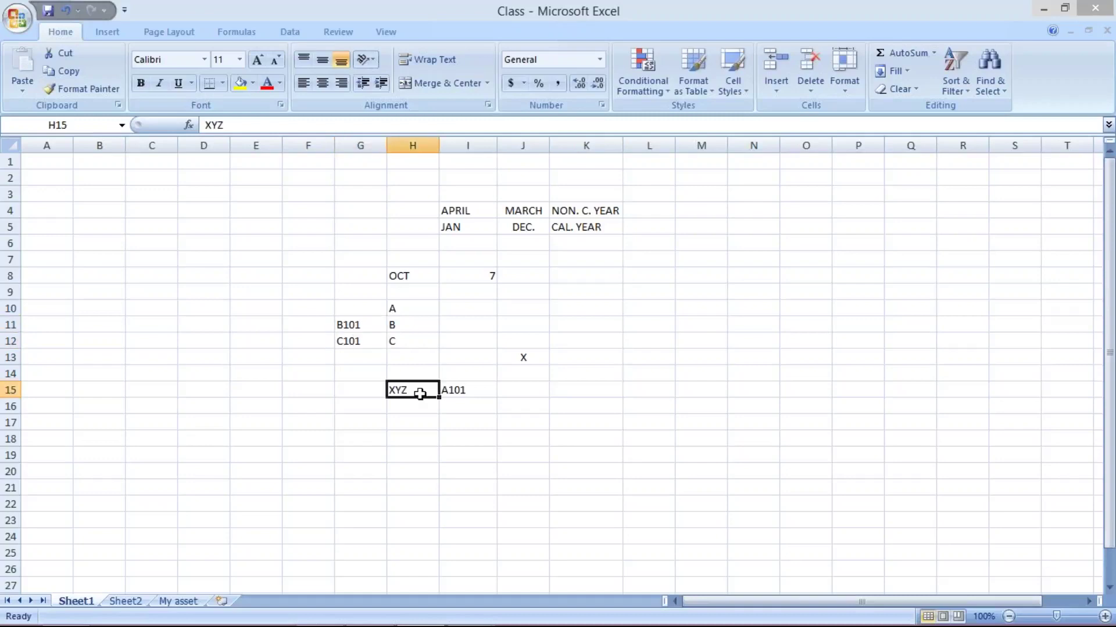
click(350, 325)
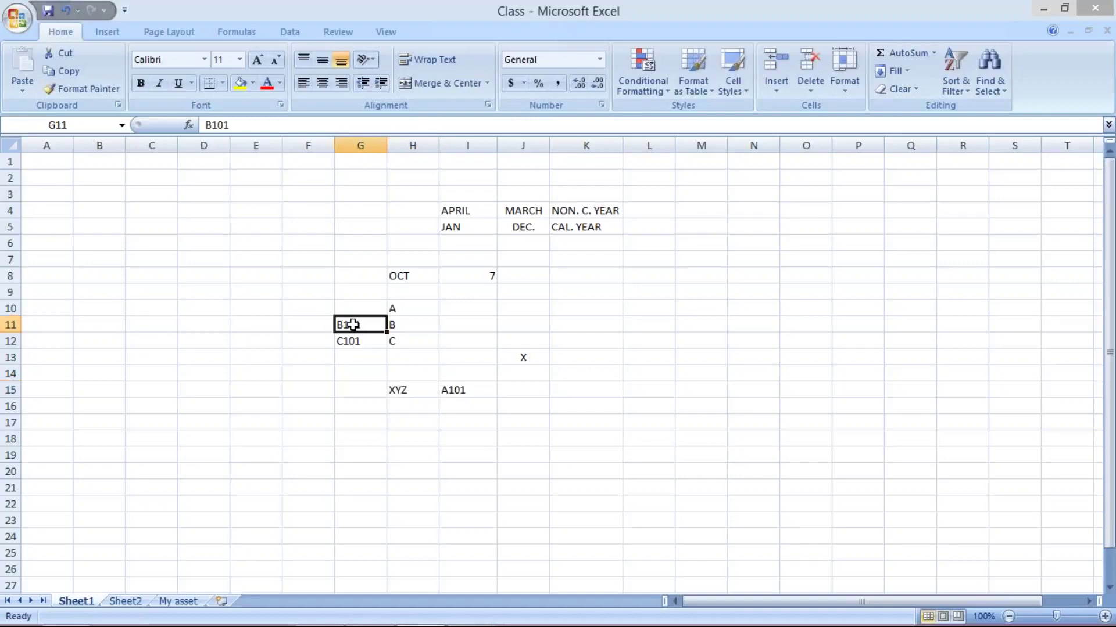
click(354, 341)
click(413, 390)
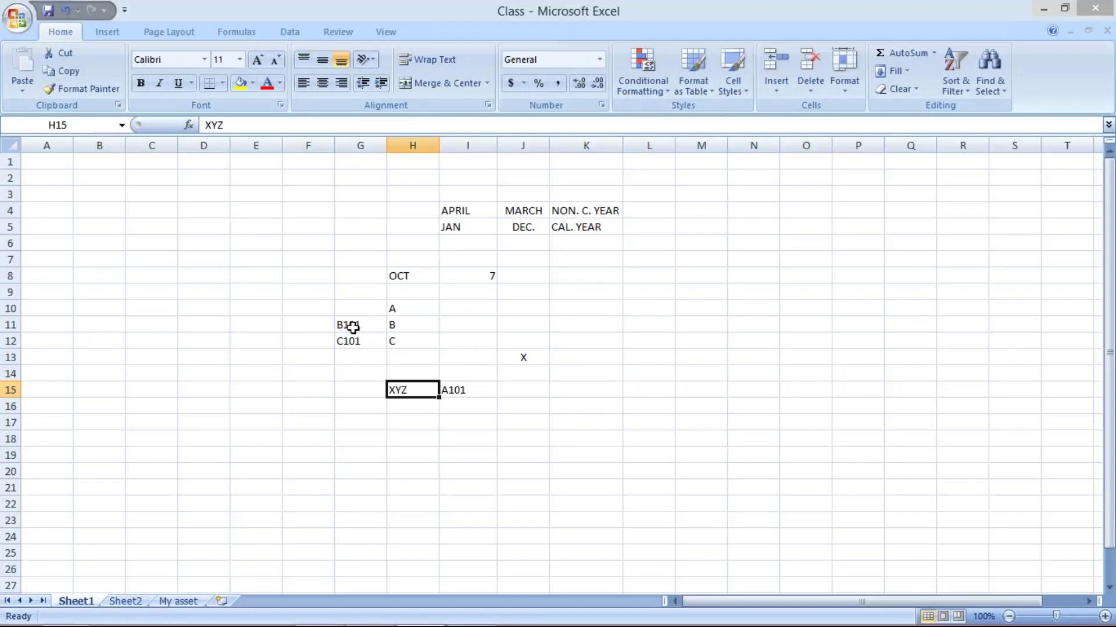
click(452, 390)
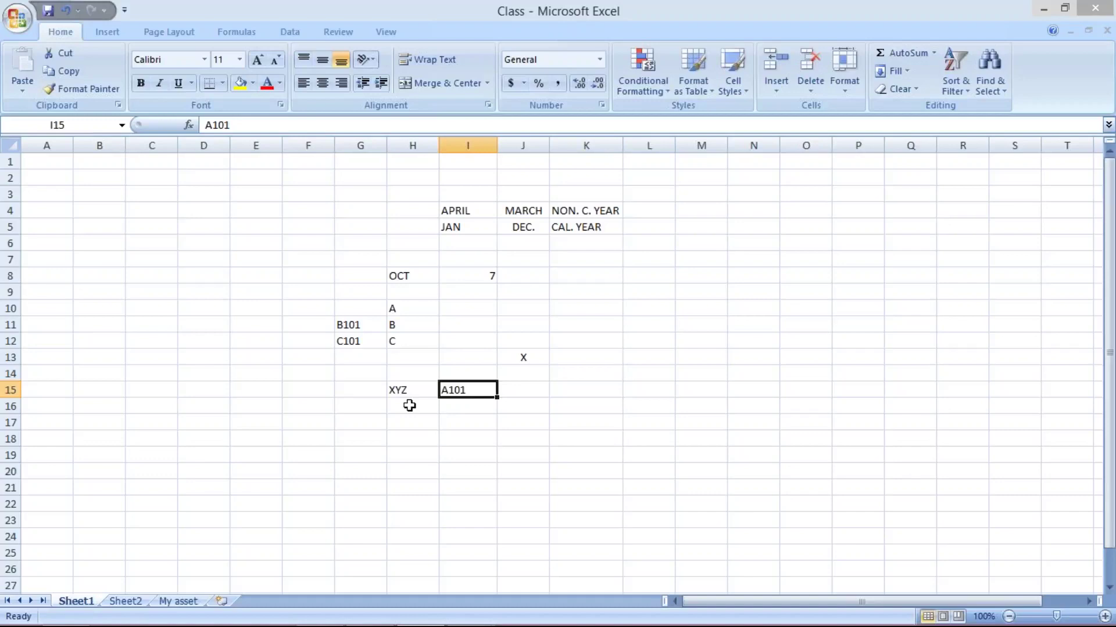
Step: Copy XYZ down into H16 and H17, and enter B101 in I16 and C101 in I17
drag(405, 393, 404, 421)
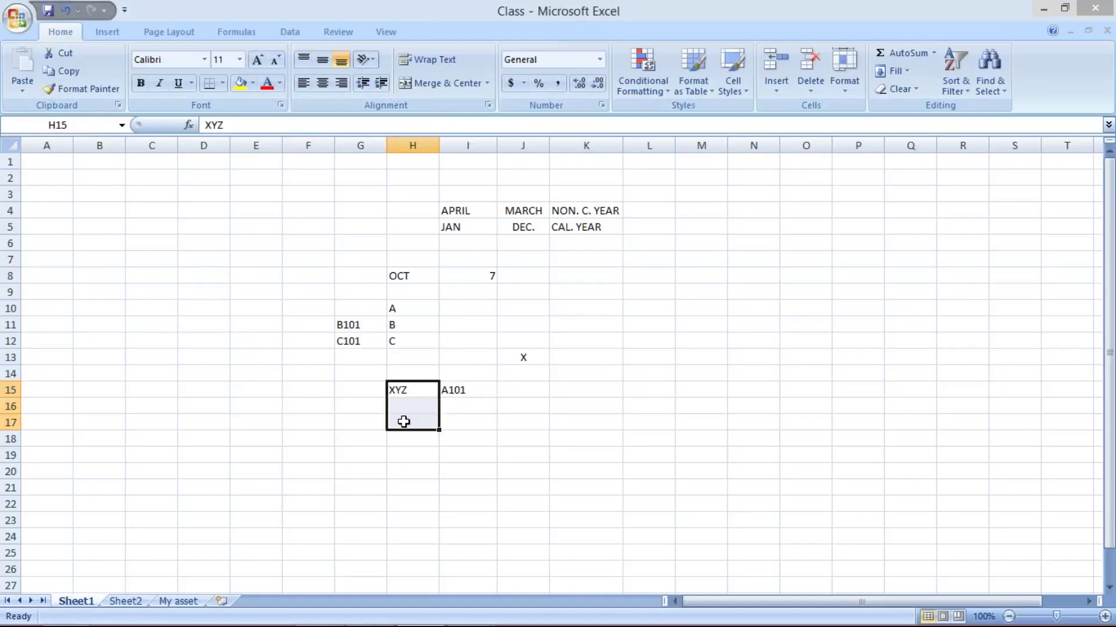
key(ctrl+d)
click(470, 408)
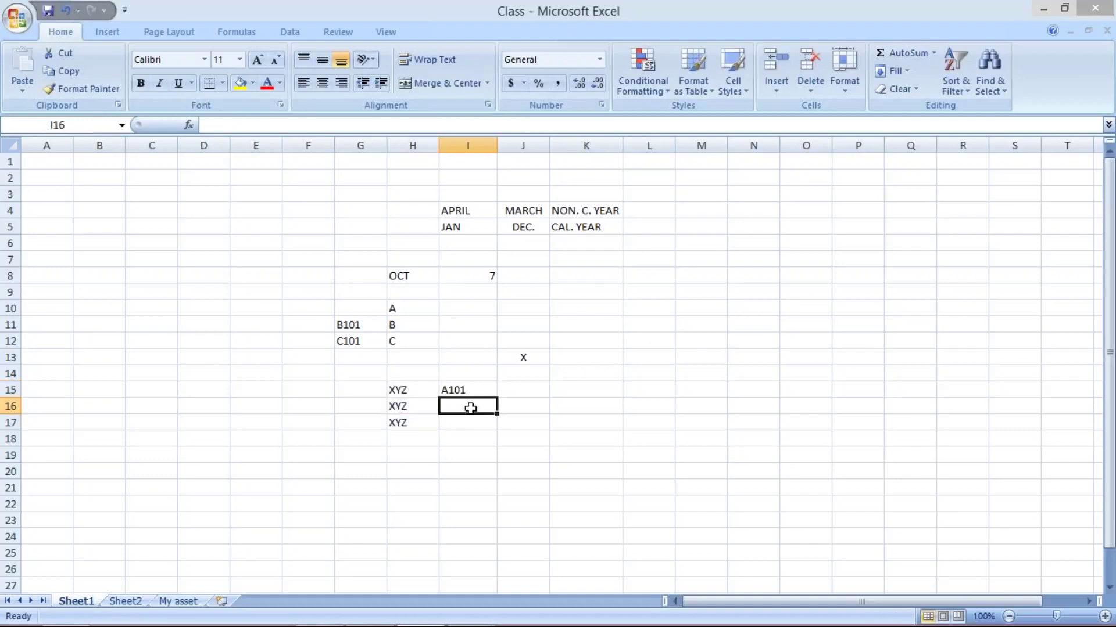
text(B)
text(101)
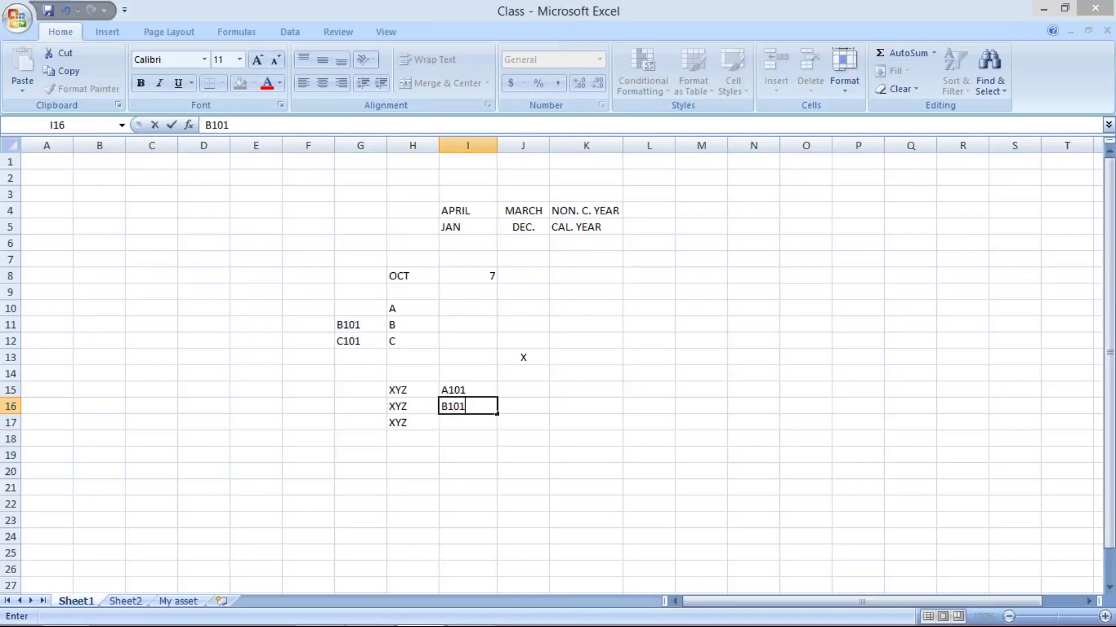
key(Return)
text(C101)
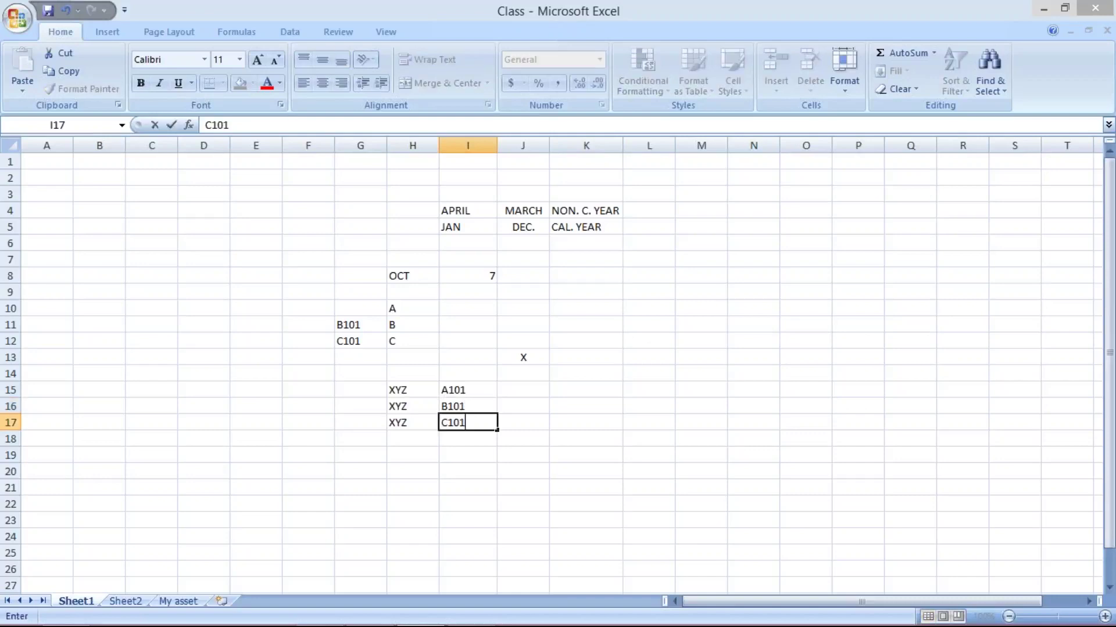
key(Return)
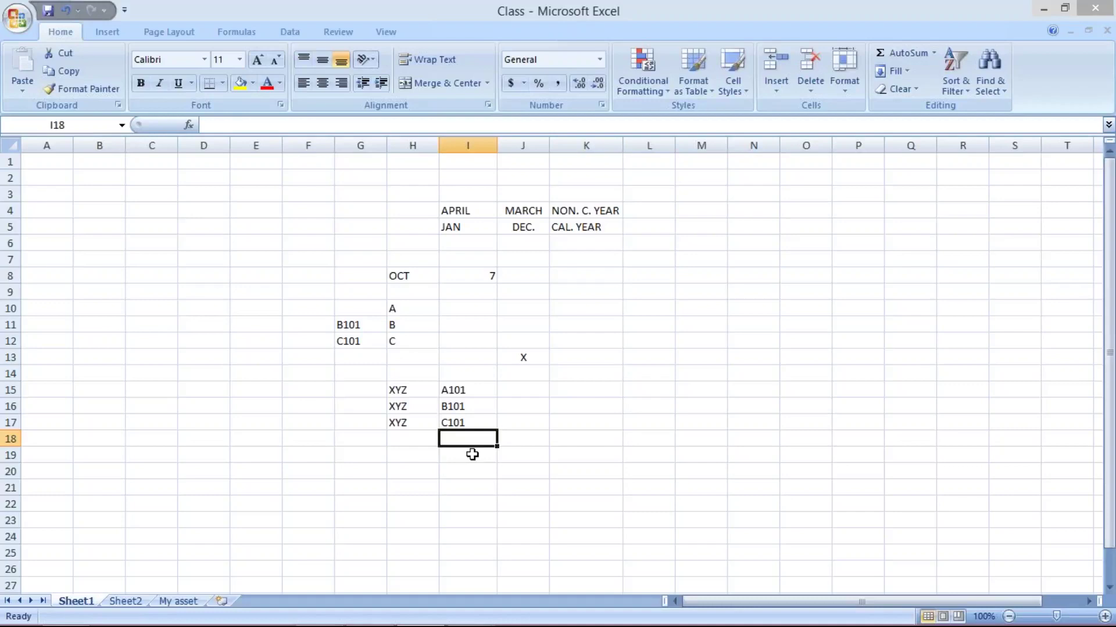
Step: Switch to the SAP posting periods view and clear the TM10 entry's authorization group
mouse_move(468, 617)
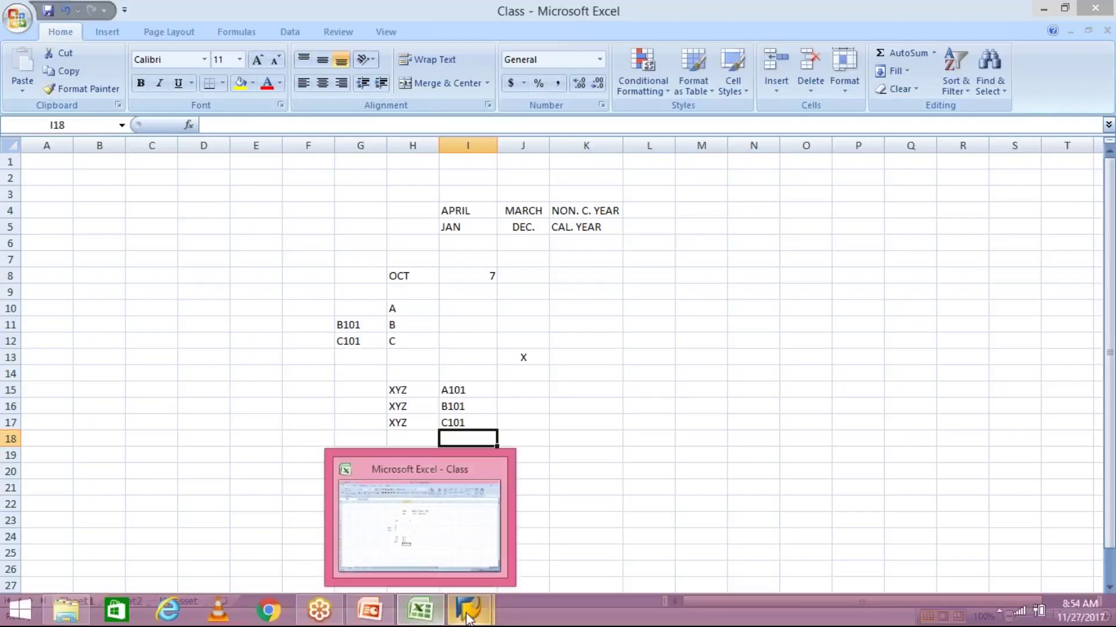
click(574, 532)
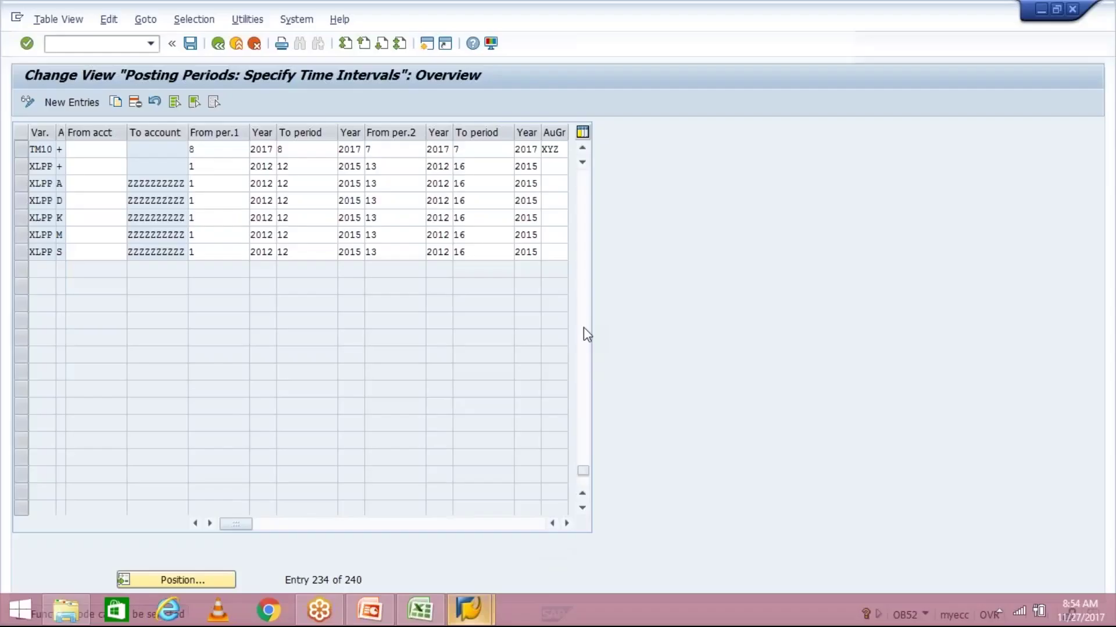
click(561, 155)
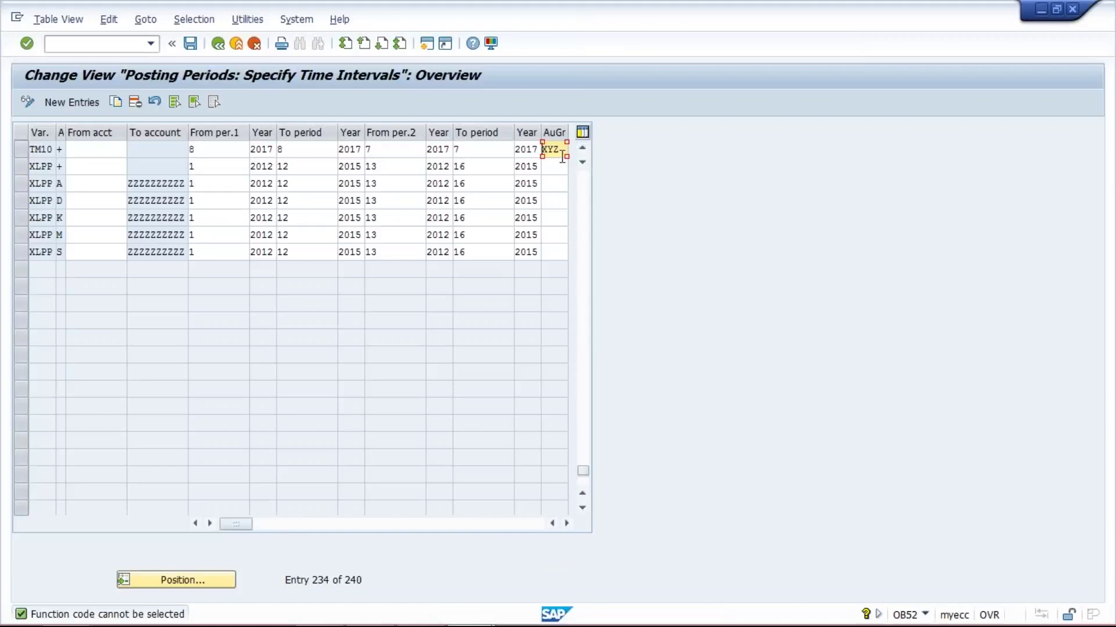
key(Delete)
key(Delete)
key(Delete)
Step: Clear the from and to periods and both years of the TM10 entry's second interval
key(shift+Tab)
key(Delete)
key(Delete)
key(Delete)
key(Delete)
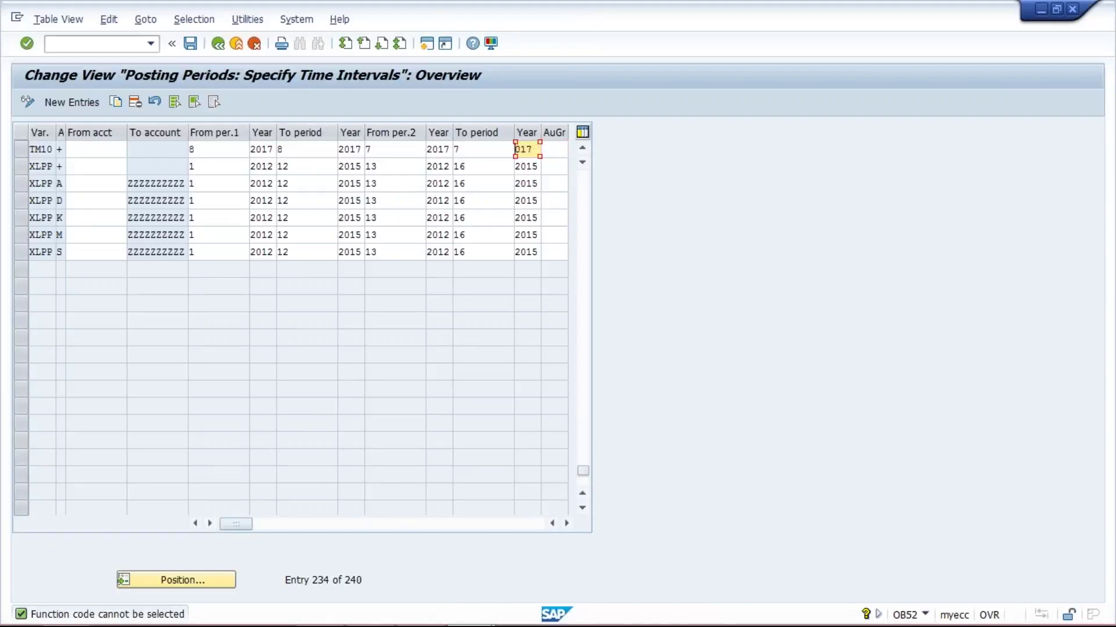
key(shift+Tab)
key(Delete)
key(shift+Tab)
key(Delete)
key(Delete)
key(shift+Tab)
key(Delete)
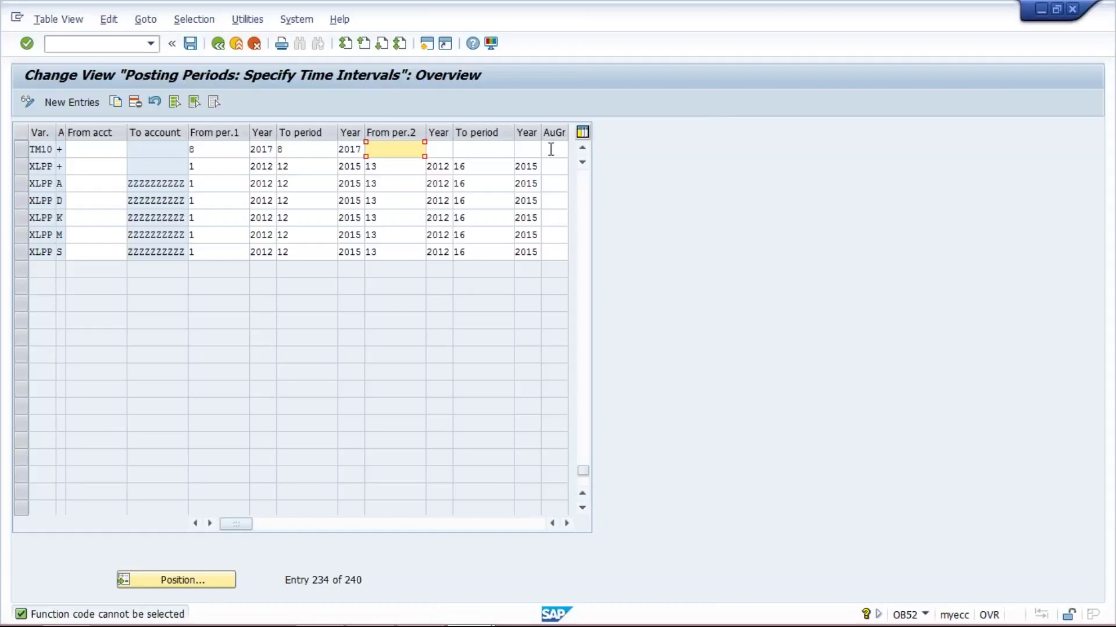
click(551, 150)
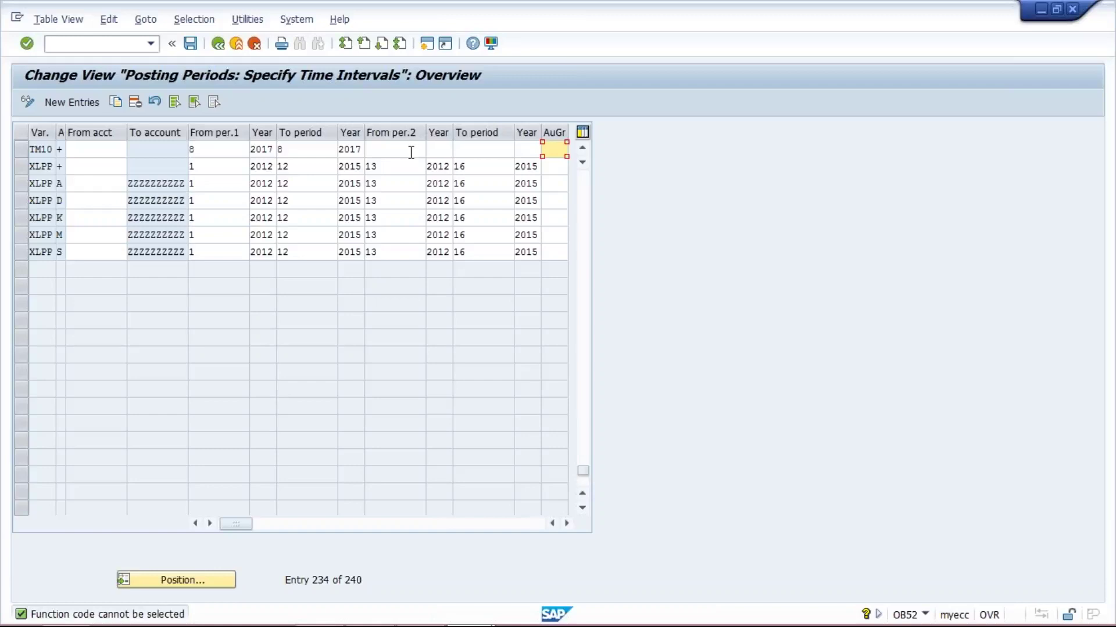
Step: Set the from period of the TM10 entry's first interval to 7
click(218, 148)
key(BackSpace)
text(7)
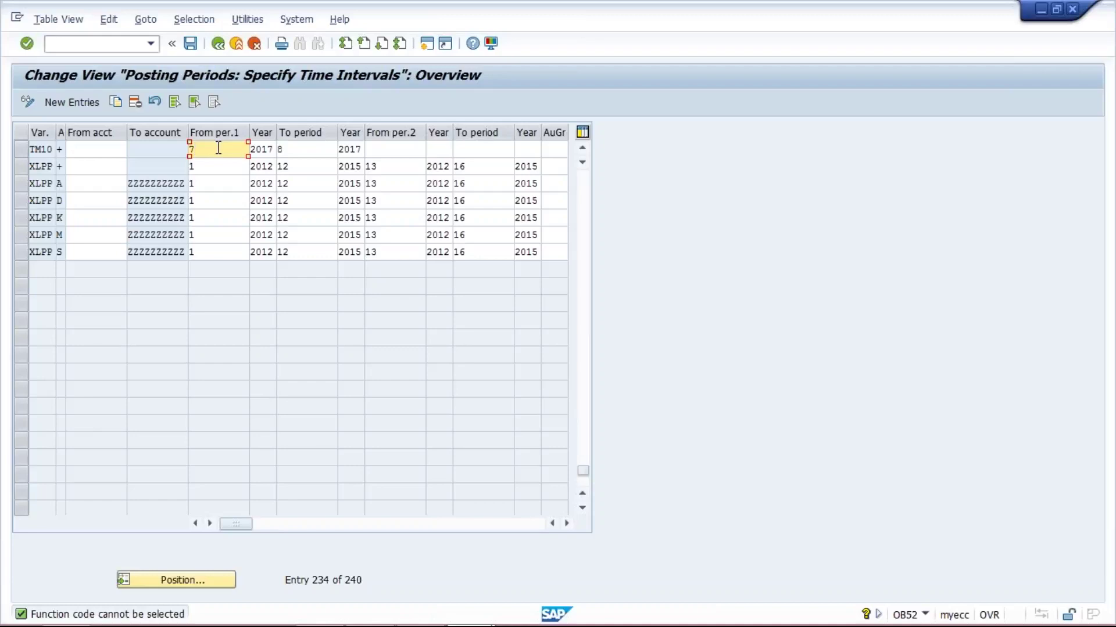
click(307, 151)
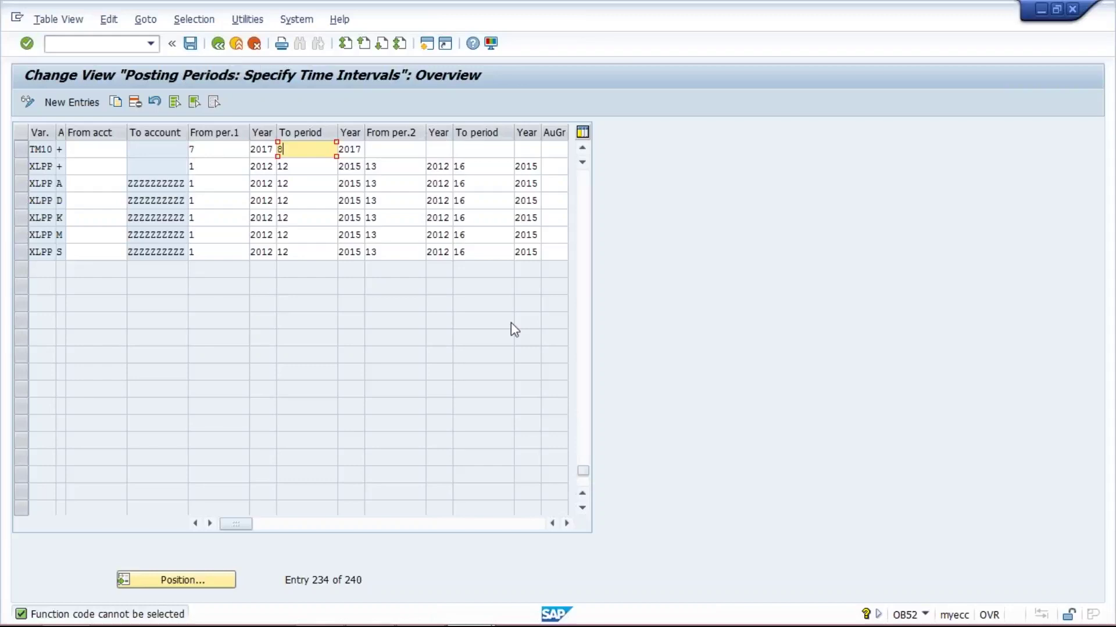
mouse_move(703, 626)
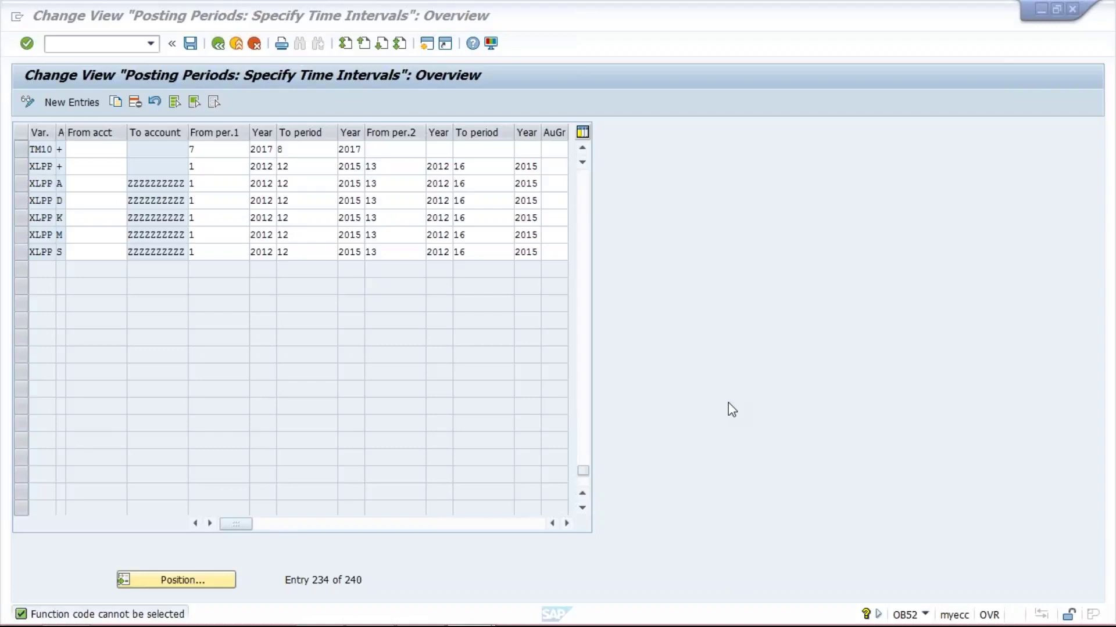
Step: Set both the from and to periods of the TM10 entry's first interval to 9
click(226, 156)
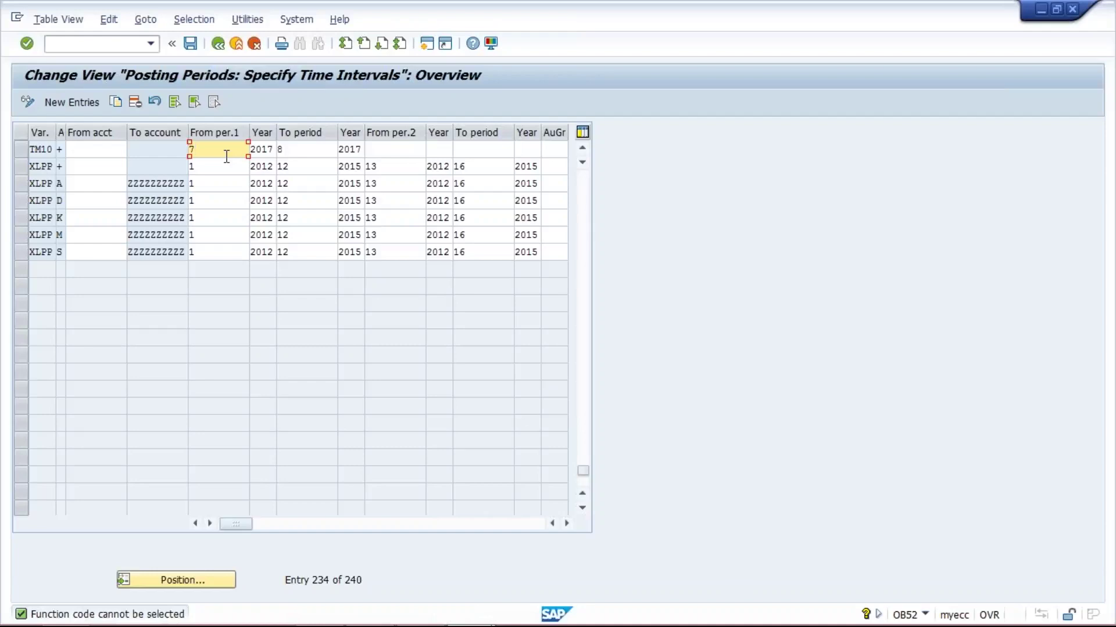
key(BackSpace)
text(9)
key(Tab)
key(Tab)
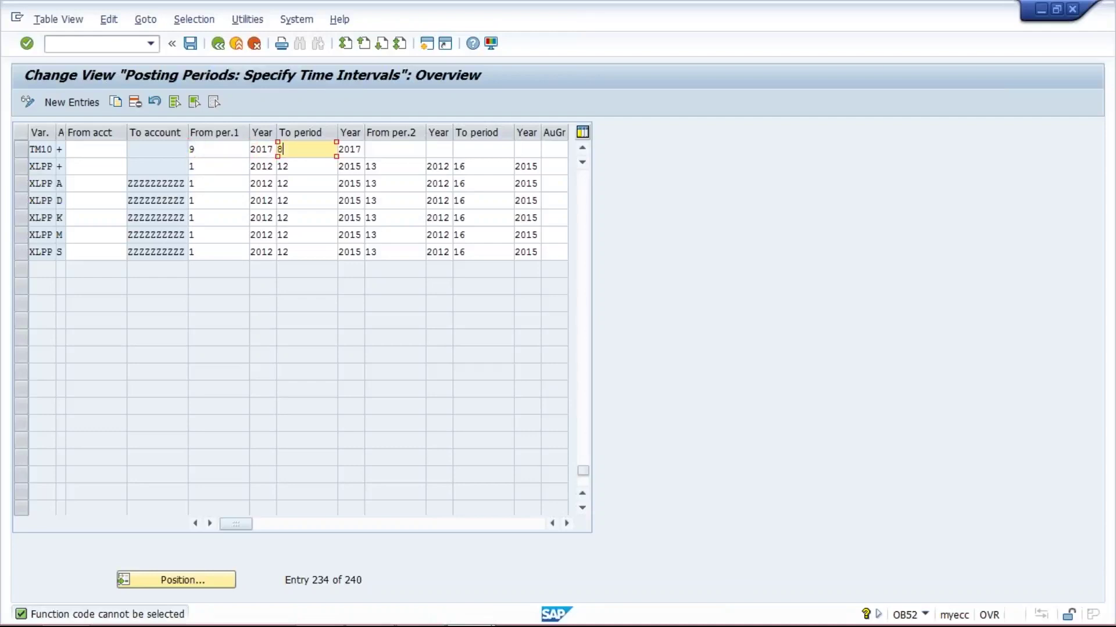
key(BackSpace)
text(9)
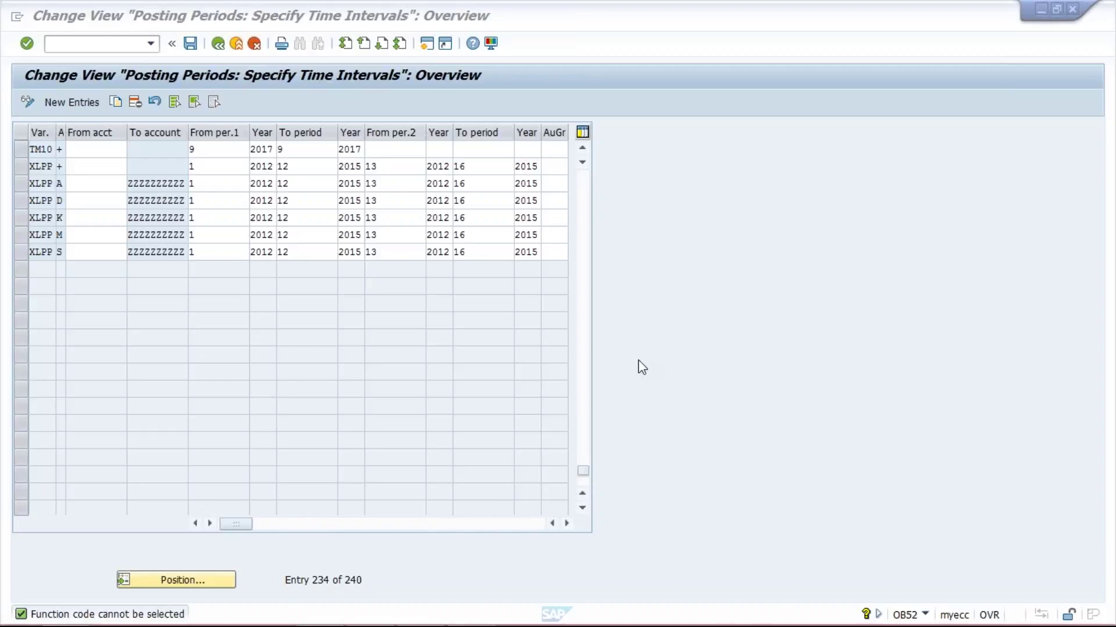
Step: Set both the from and to periods of the TM10 entry's first interval to 8 and check them
click(219, 151)
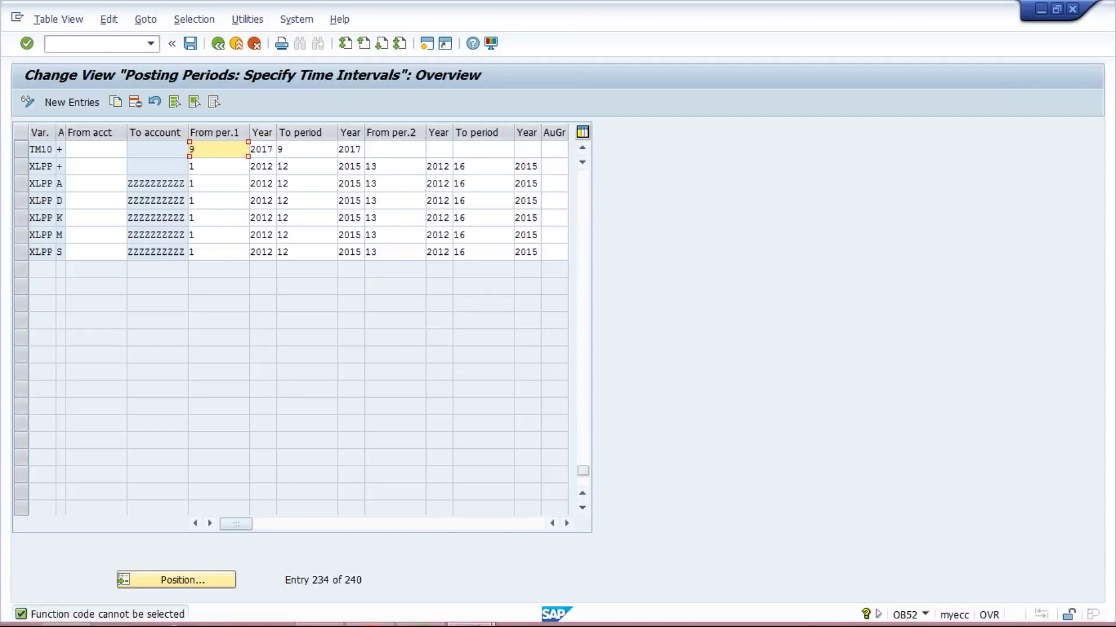
text(8)
key(Tab)
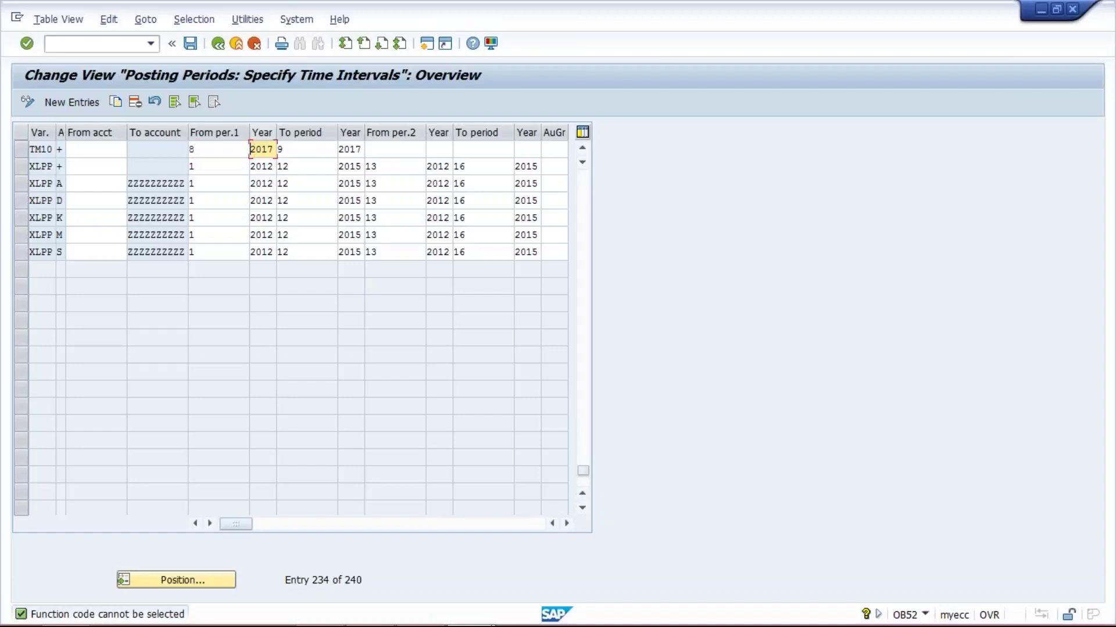
key(Tab)
key(Delete)
text(8)
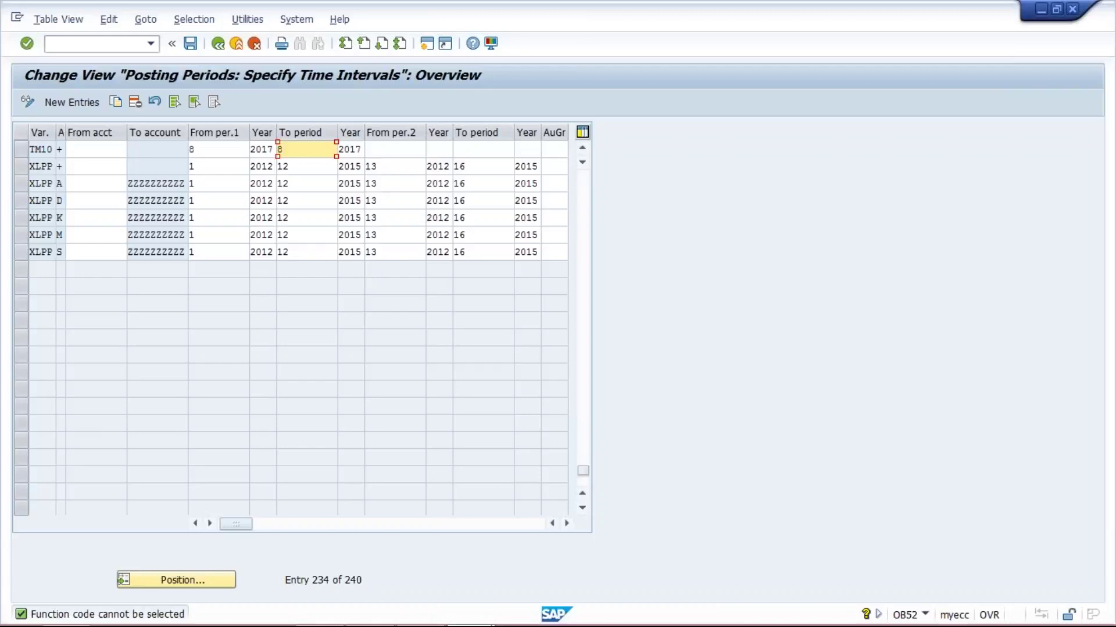
click(209, 151)
click(308, 151)
click(226, 152)
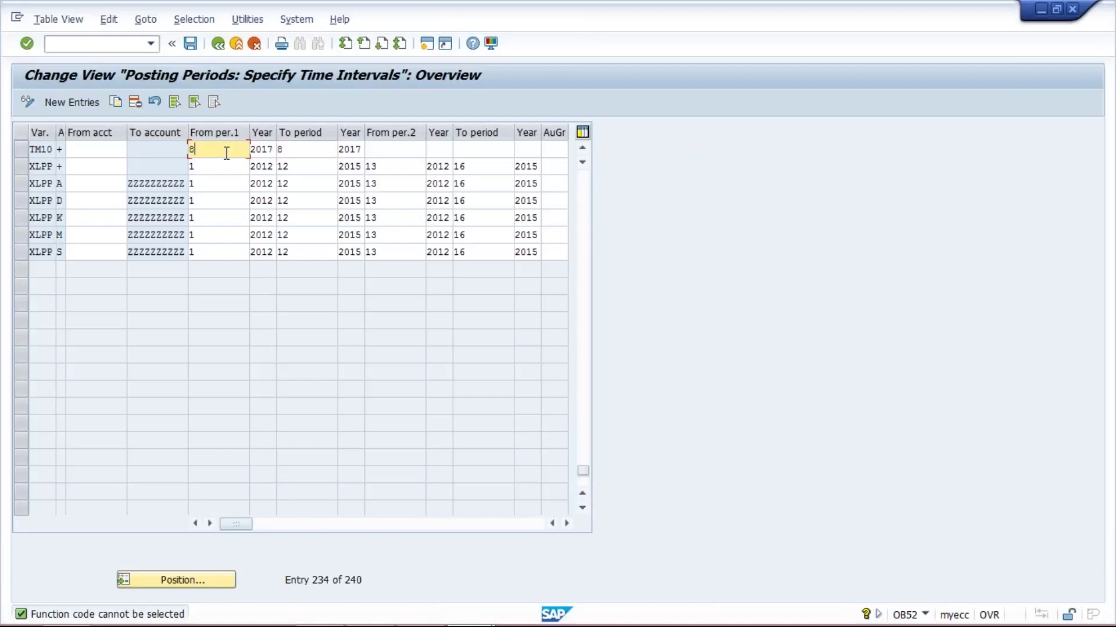
click(308, 152)
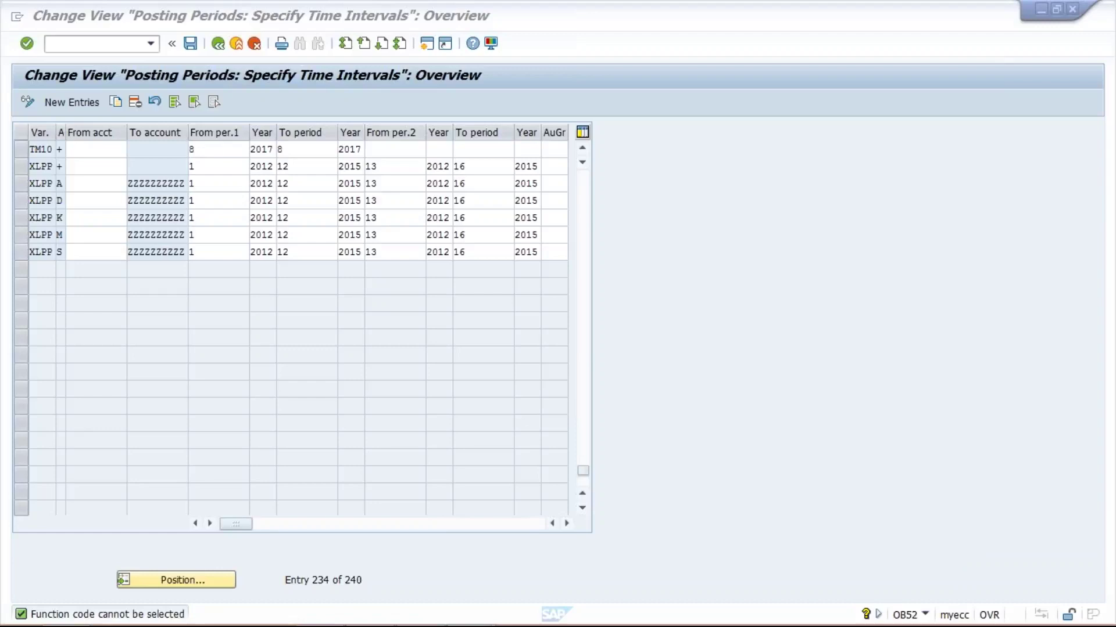
Step: Set the TM10 entry's first interval to from period 1 and to period 12, with 2018 as the ending year
click(215, 146)
click(214, 146)
text(1)
key(Tab)
key(Tab)
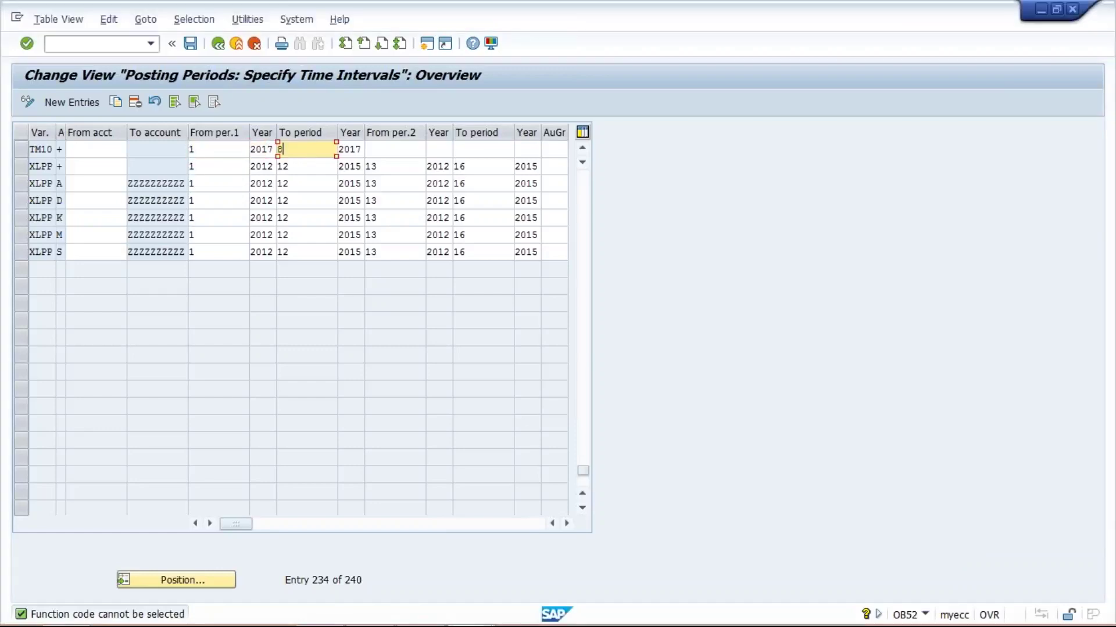
text(12)
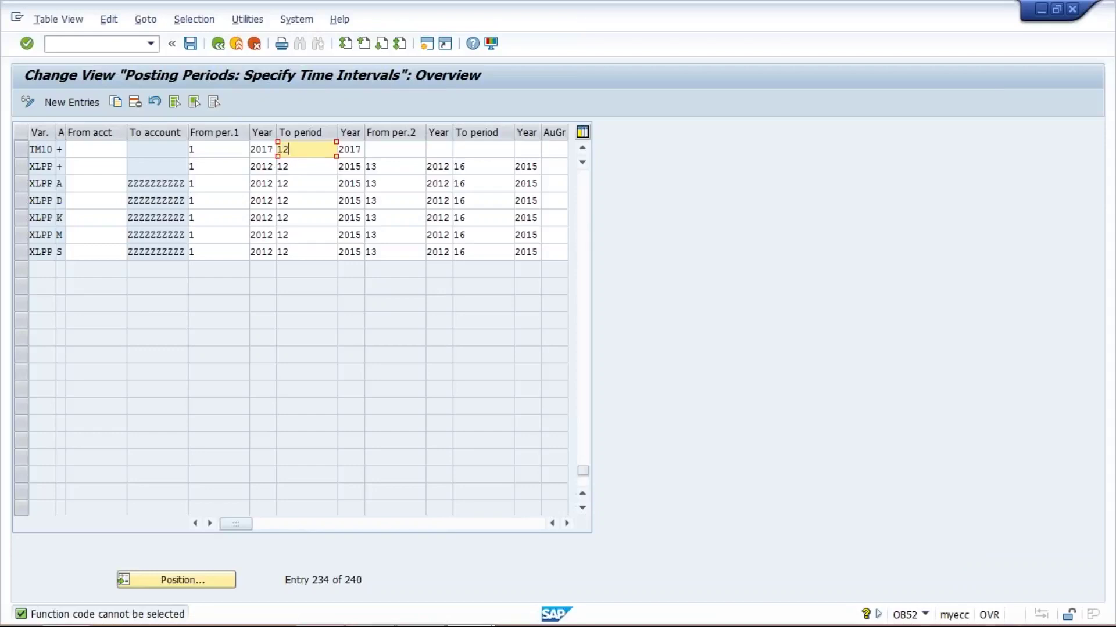
click(359, 150)
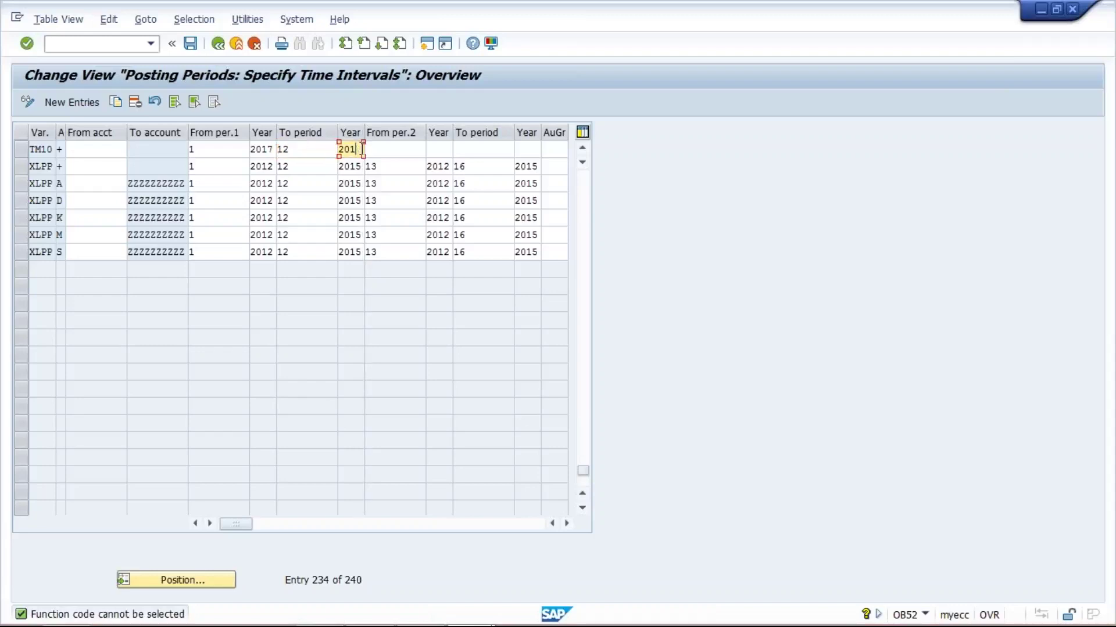
text(8)
click(222, 150)
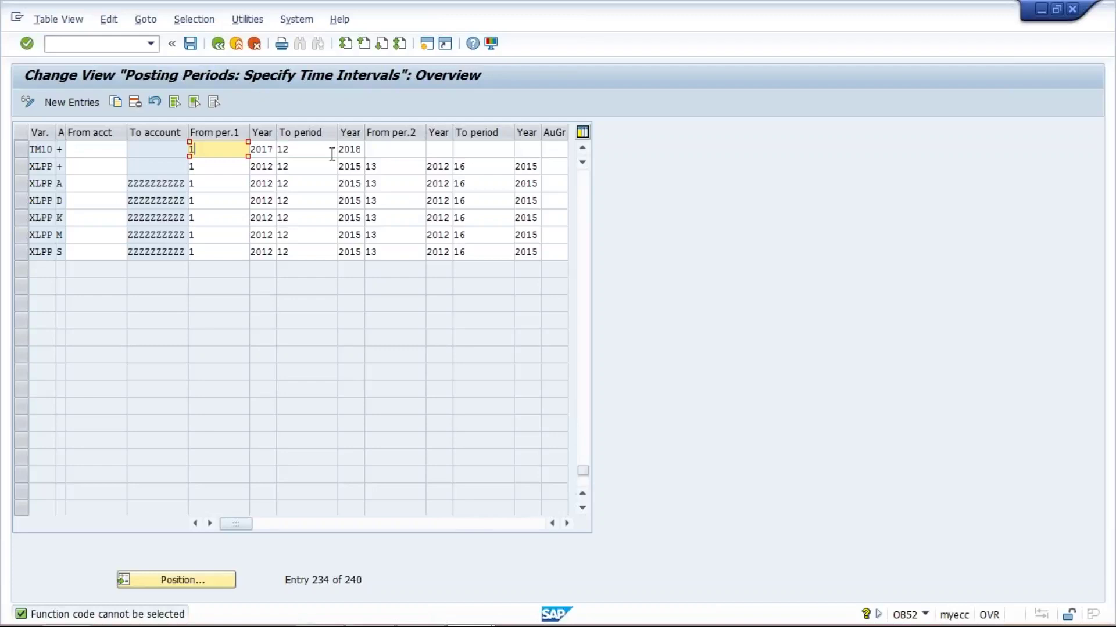
click(388, 149)
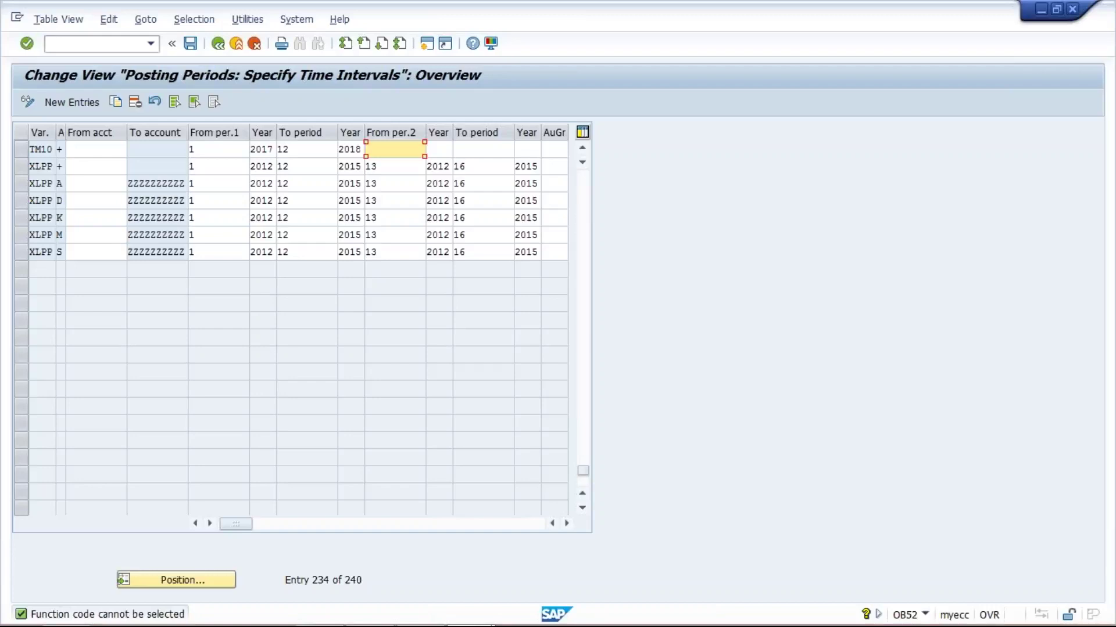
Step: Set both the from and to periods of the TM10 entry's first interval to 8 and its ending year to 2017
click(223, 149)
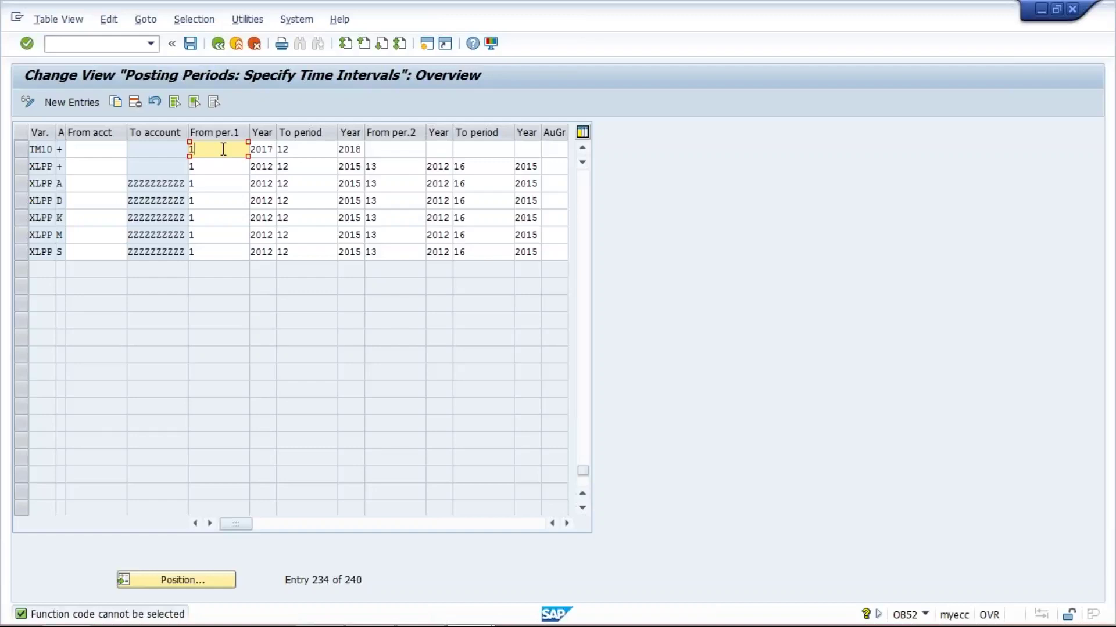
key(BackSpace)
text(8)
key(Tab)
key(Tab)
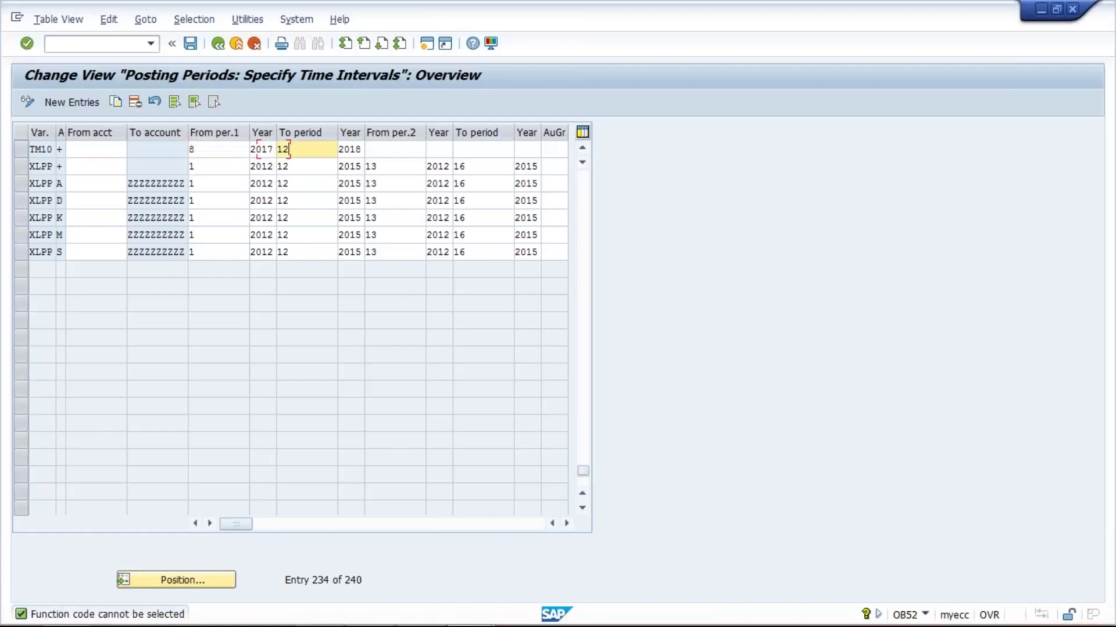
key(BackSpace)
key(BackSpace)
text(8)
key(Tab)
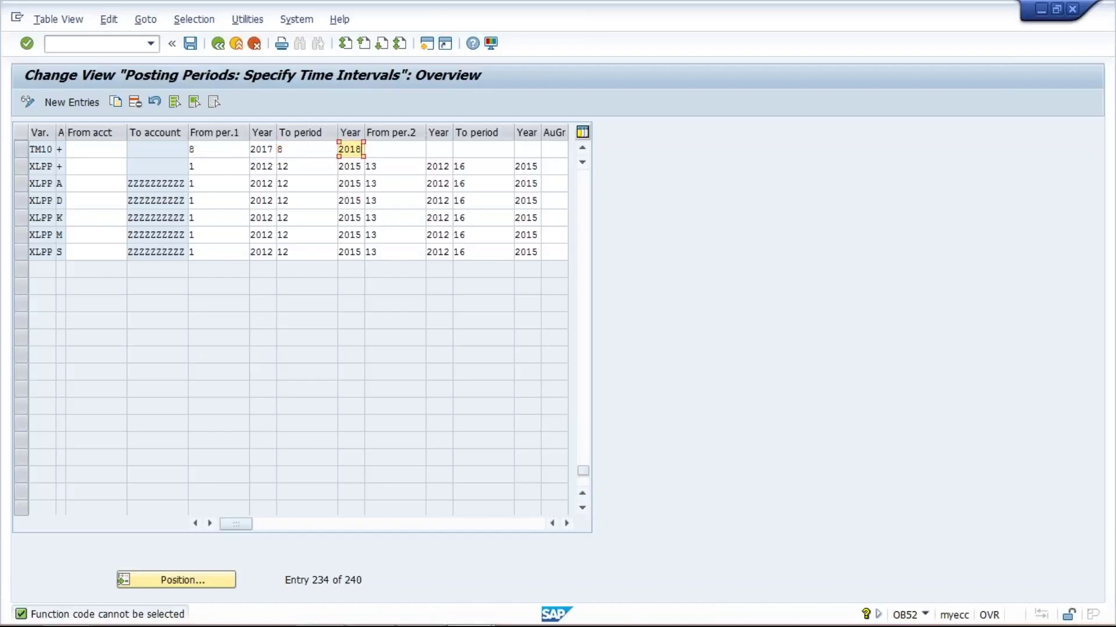
key(BackSpace)
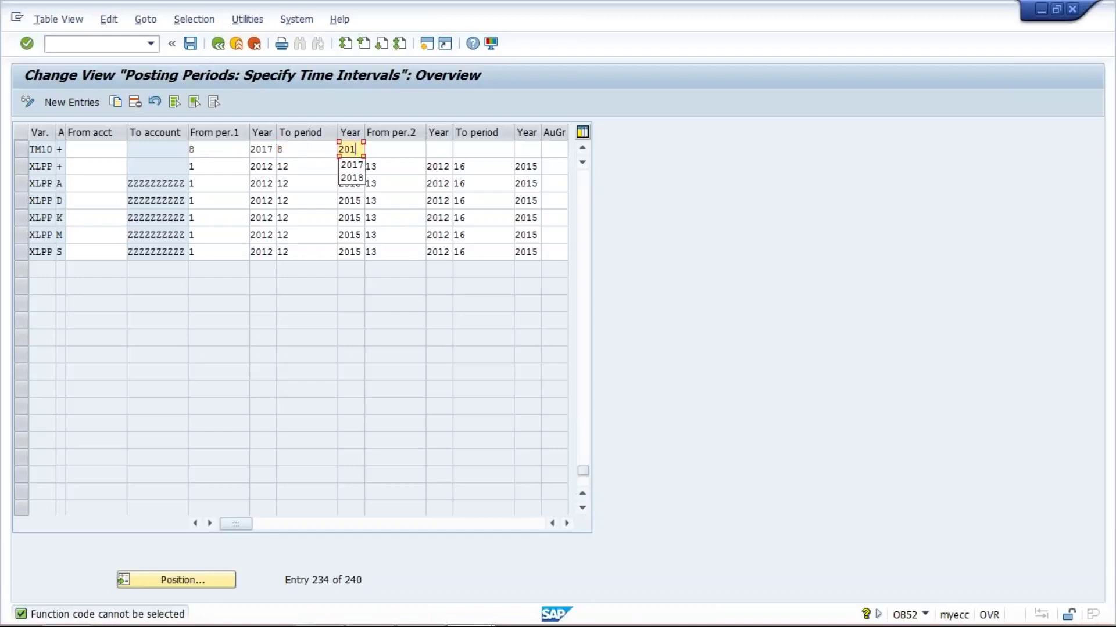
text(7)
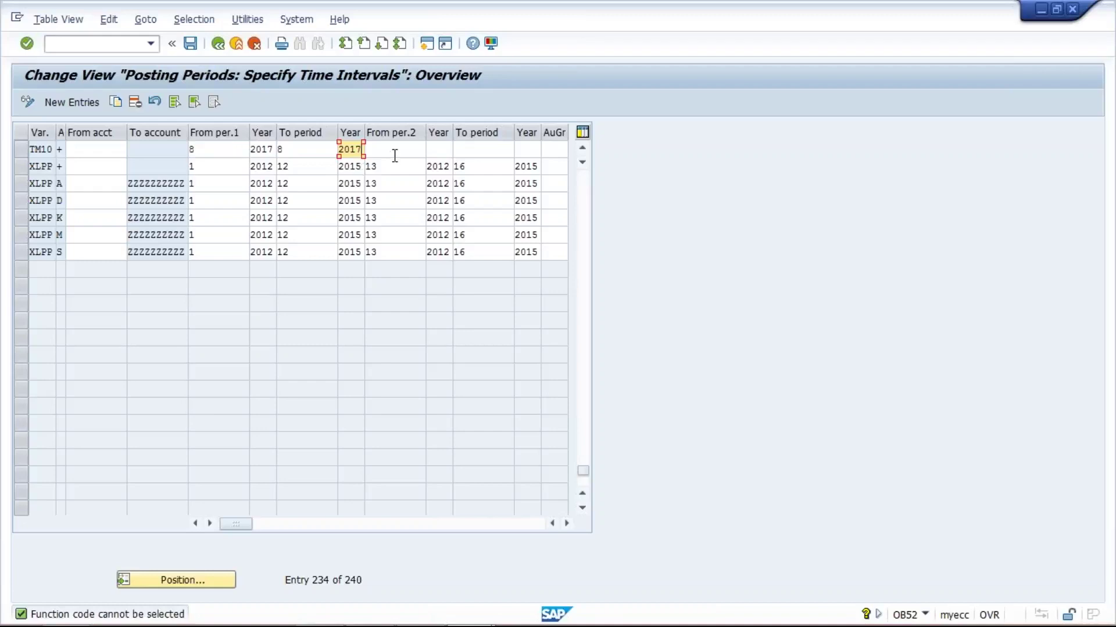